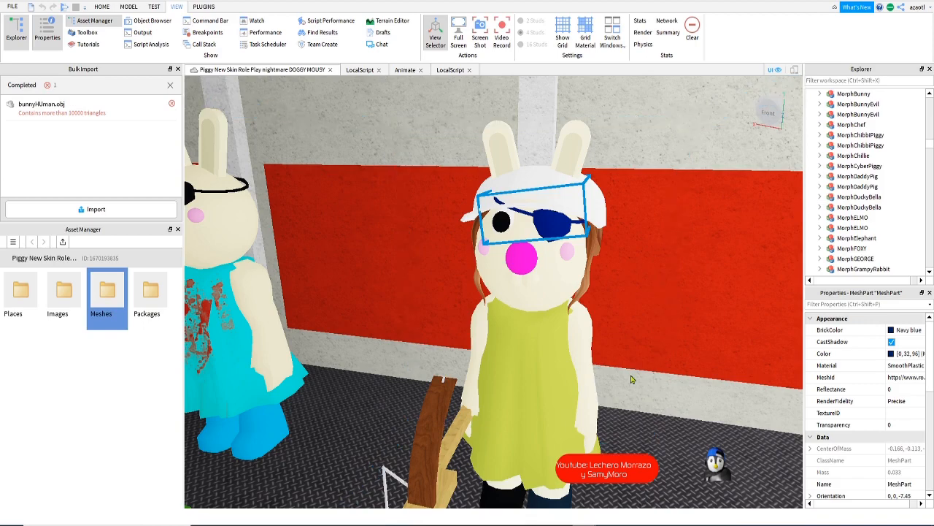
Examine the bunny character with the white cap and navy eyepatch, comparing it with the neighbouring blue-dressed bunny models
{"action": "right_click_drag", "start_coordinate": [633, 379], "coordinate": [633, 379]}
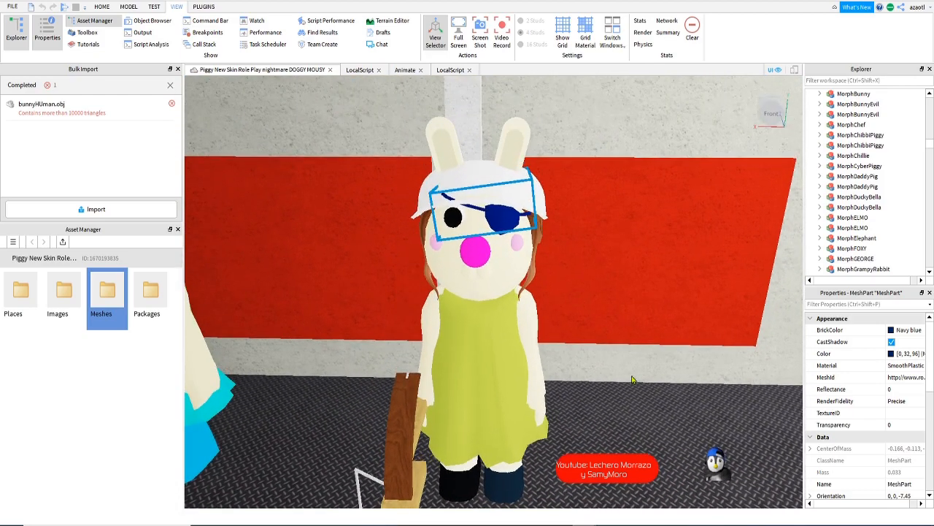
{"action": "scroll", "coordinate": [633, 379], "scroll_direction": "up", "scroll_amount": 5}
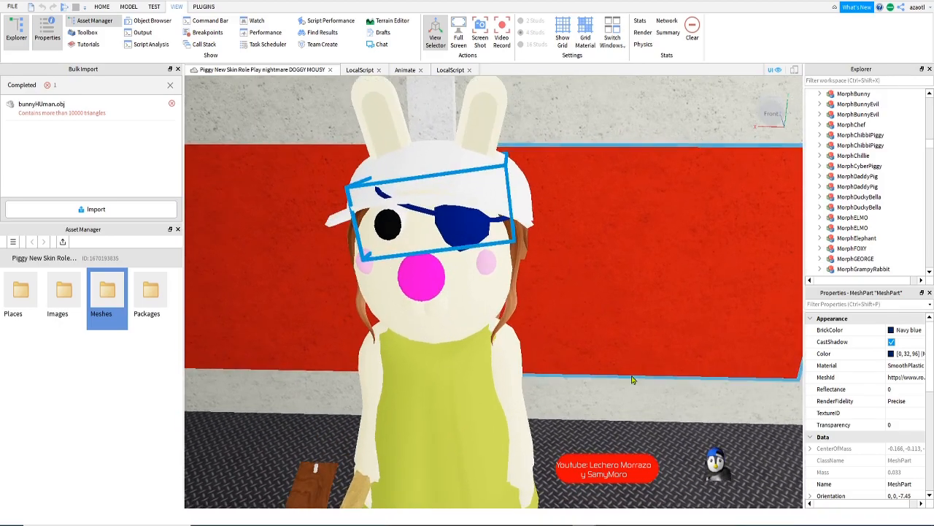
{"action": "scroll", "coordinate": [633, 379], "scroll_direction": "down", "scroll_amount": 4}
{"action": "right_click_drag", "start_coordinate": [633, 379], "coordinate": [633, 378]}
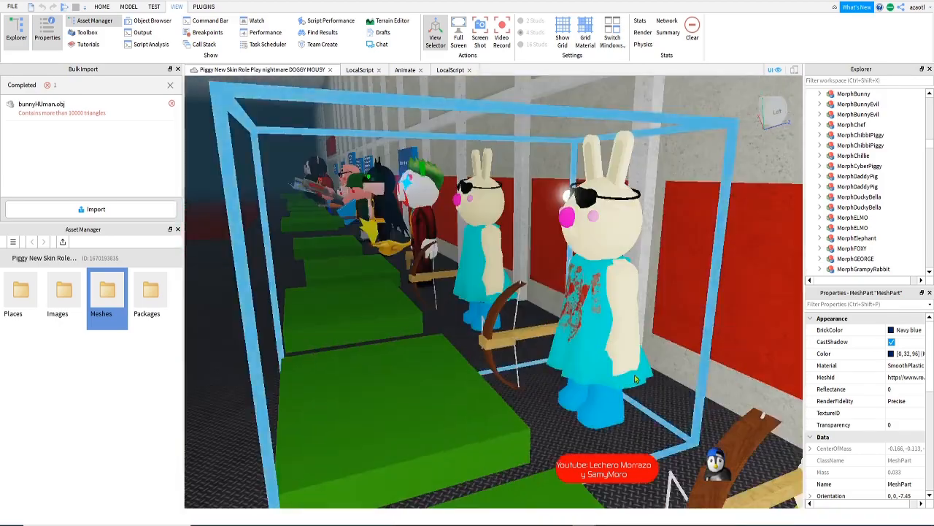
{"action": "right_click_drag", "start_coordinate": [635, 378], "coordinate": [633, 380]}
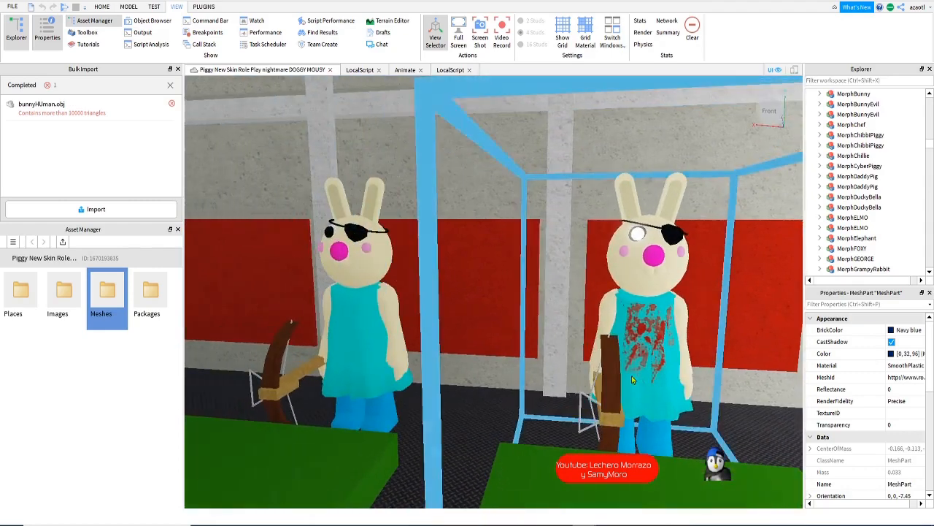
{"action": "key", "text": "d"}
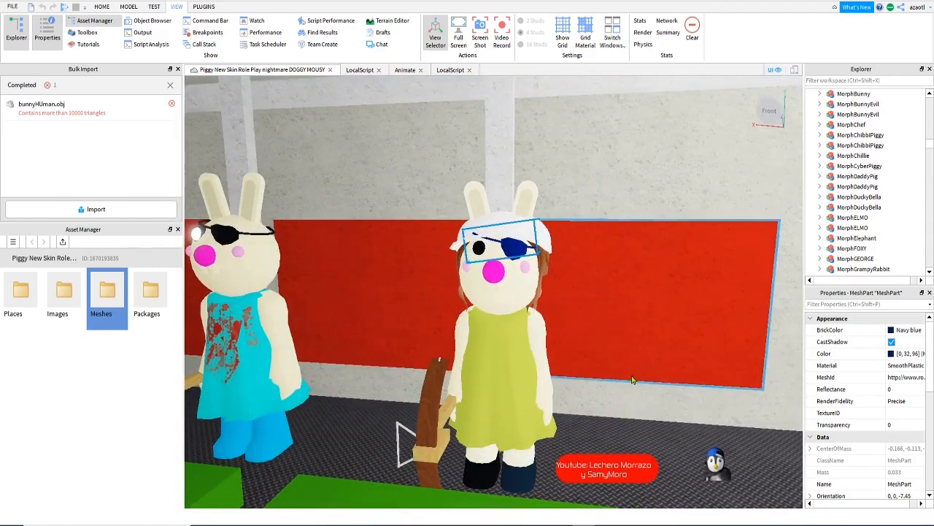
{"action": "key", "text": "a"}
{"action": "right_click_drag", "start_coordinate": [632, 379], "coordinate": [633, 379]}
{"action": "key", "text": "w"}
{"action": "key", "text": "e"}
{"action": "key", "text": "w"}
{"action": "key", "text": "d"}
{"action": "key", "text": "a"}
{"action": "key", "text": "w"}
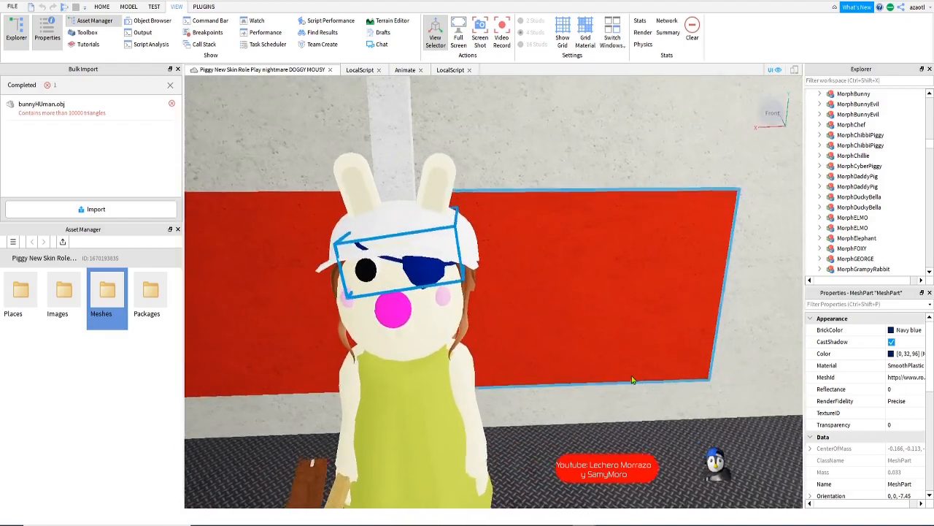
{"action": "key", "text": "e"}
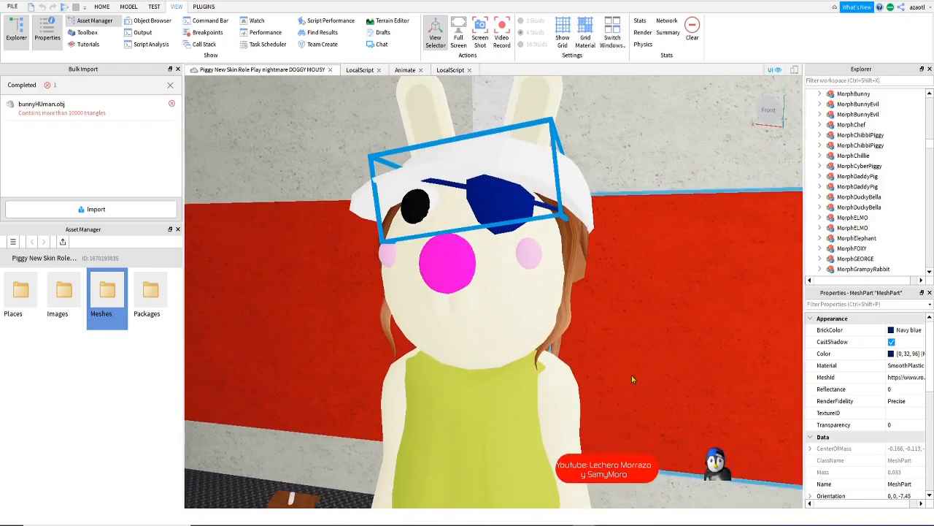
{"action": "key", "text": "e"}
{"action": "key", "text": "q"}
{"action": "right_click_drag", "start_coordinate": [632, 376], "coordinate": [632, 376]}
{"action": "key", "text": "s"}
{"action": "key", "text": "e"}
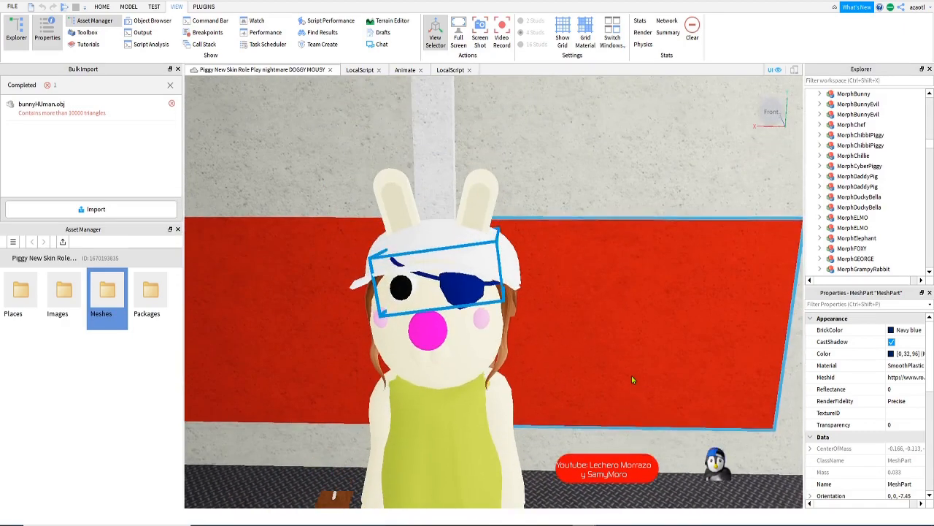
{"action": "key", "text": "q"}
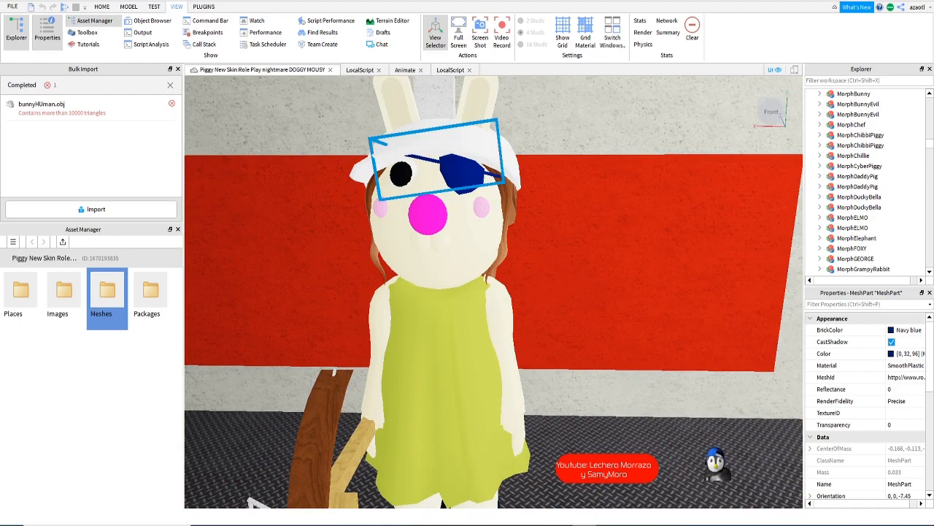
Switch to the ANimation test place and examine the Dummy1 model's face, clothes and body up close
{"action": "left_click", "coordinate": [632, 497]}
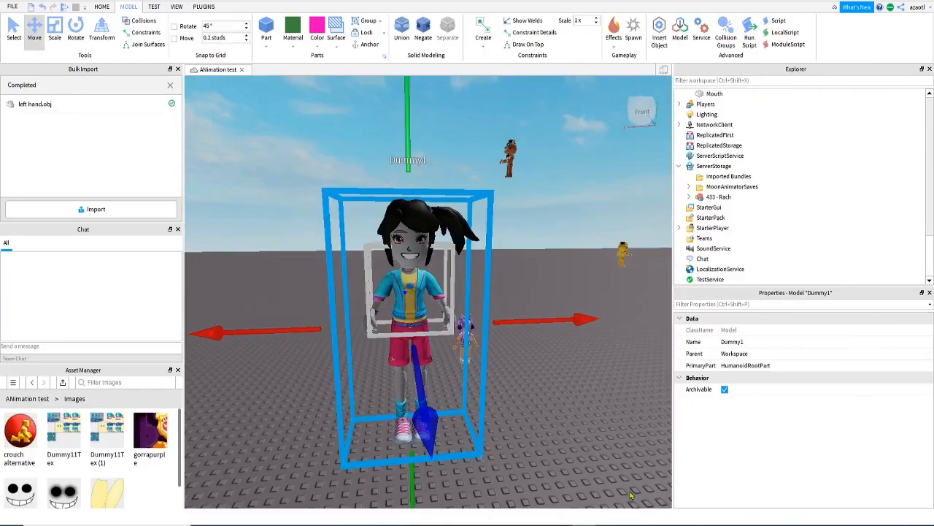
{"action": "key", "text": "f"}
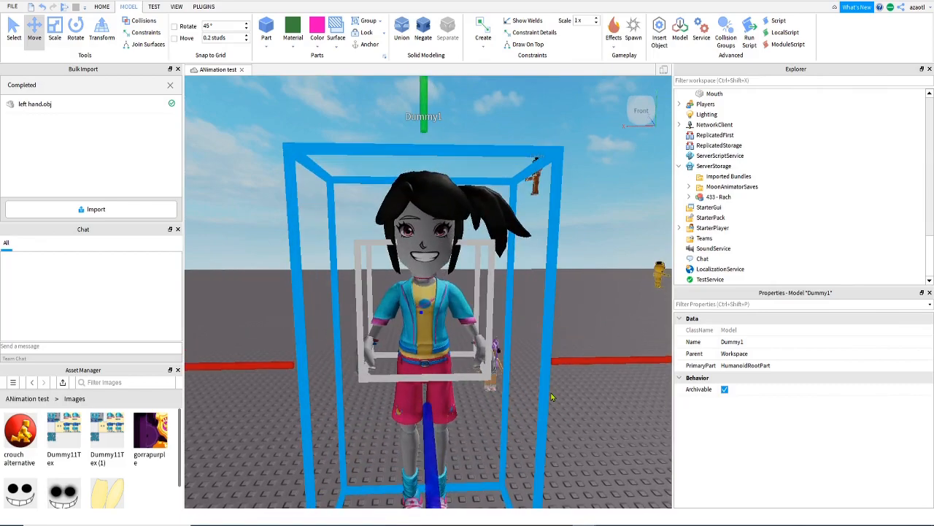
{"action": "right_click_drag", "start_coordinate": [552, 396], "coordinate": [551, 396]}
{"action": "scroll", "coordinate": [552, 396], "scroll_direction": "down", "scroll_amount": 3}
{"action": "scroll", "coordinate": [552, 396], "scroll_direction": "up", "scroll_amount": 3}
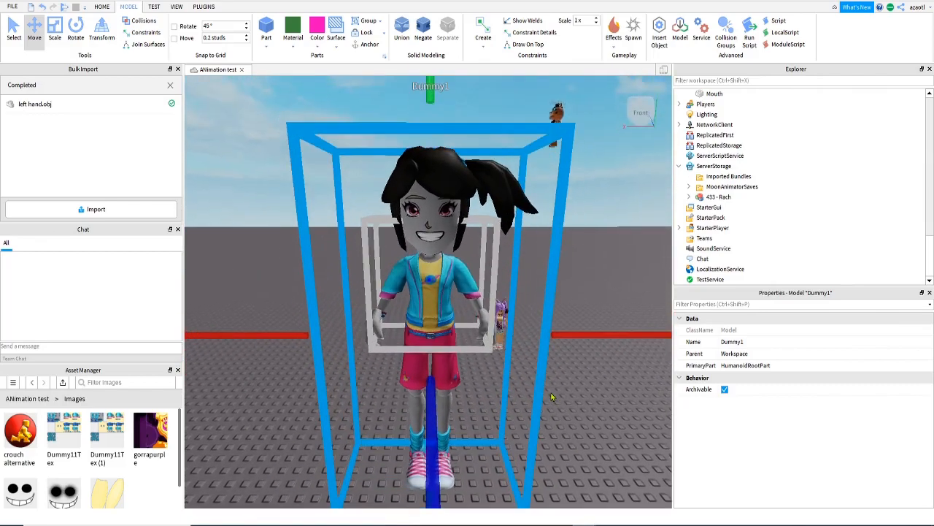
{"action": "right_click_drag", "start_coordinate": [552, 396], "coordinate": [552, 397]}
{"action": "scroll", "coordinate": [551, 396], "scroll_direction": "down", "scroll_amount": 2}
{"action": "scroll", "coordinate": [551, 396], "scroll_direction": "up", "scroll_amount": 3}
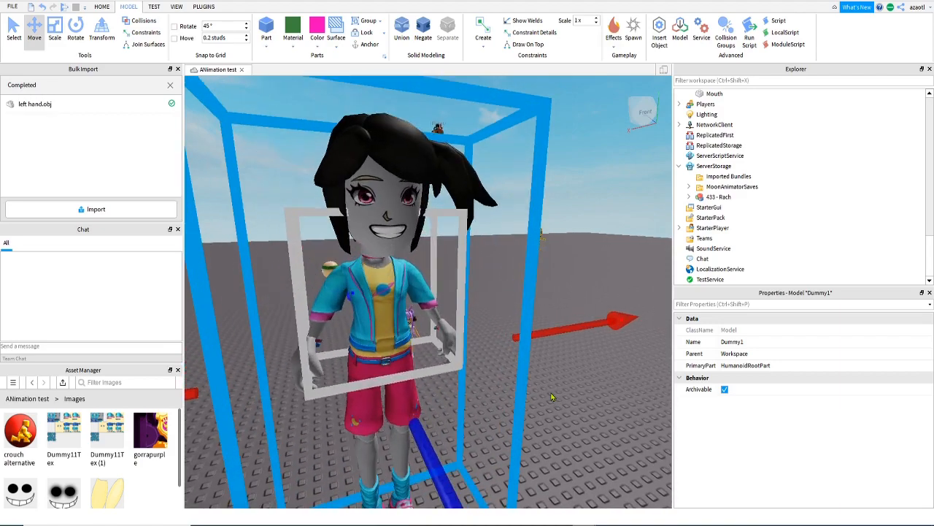
{"action": "key", "text": "e"}
{"action": "key", "text": "q"}
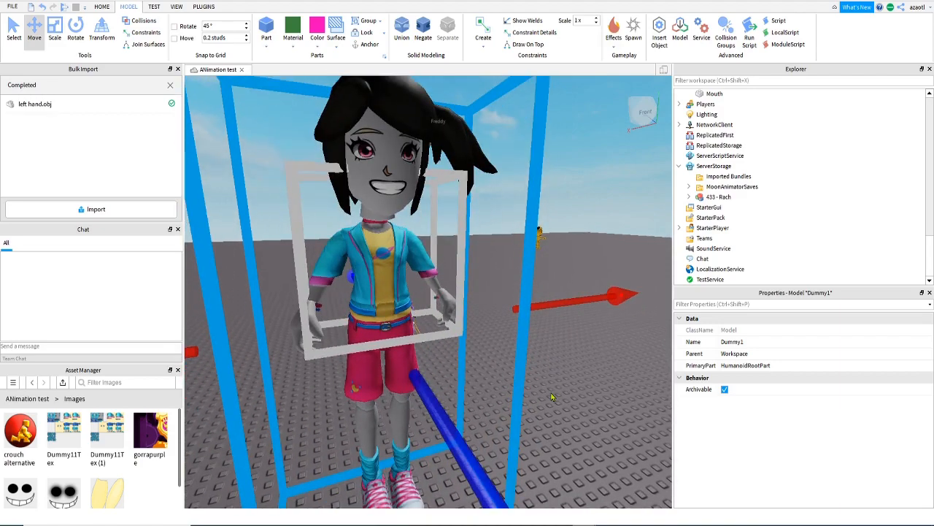
{"action": "key", "text": "s"}
{"action": "key", "text": "e"}
{"action": "key", "text": "q"}
{"action": "key", "text": "w"}
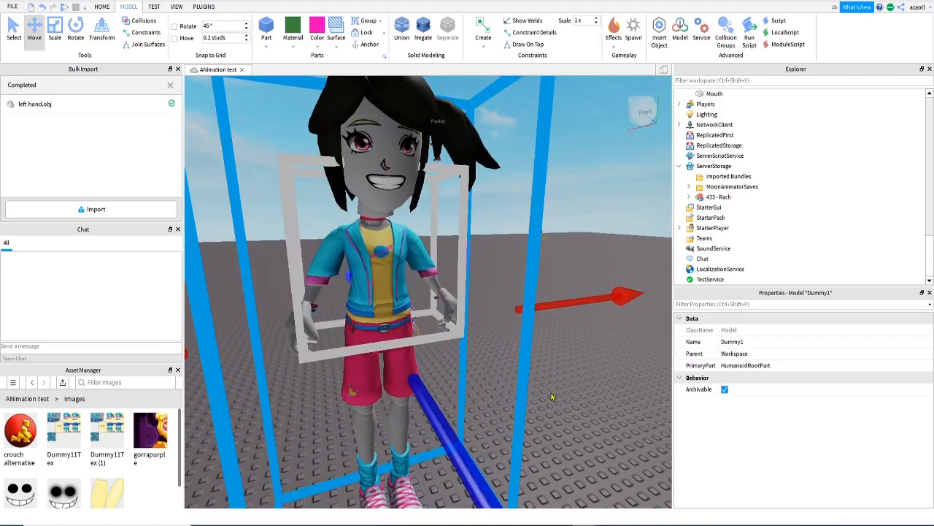
Examine the blue-haired bunny character with the eyepatch and crossbow from the front
{"action": "key", "text": "d"}
{"action": "right_click_drag", "start_coordinate": [551, 396], "coordinate": [551, 397]}
{"action": "scroll", "coordinate": [552, 396], "scroll_direction": "down", "scroll_amount": 5}
{"action": "key", "text": "w"}
{"action": "key", "text": "w"}
{"action": "key", "text": "a"}
{"action": "key", "text": "s"}
{"action": "scroll", "coordinate": [552, 396], "scroll_direction": "up", "scroll_amount": 2}
{"action": "scroll", "coordinate": [552, 396], "scroll_direction": "down", "scroll_amount": 1}
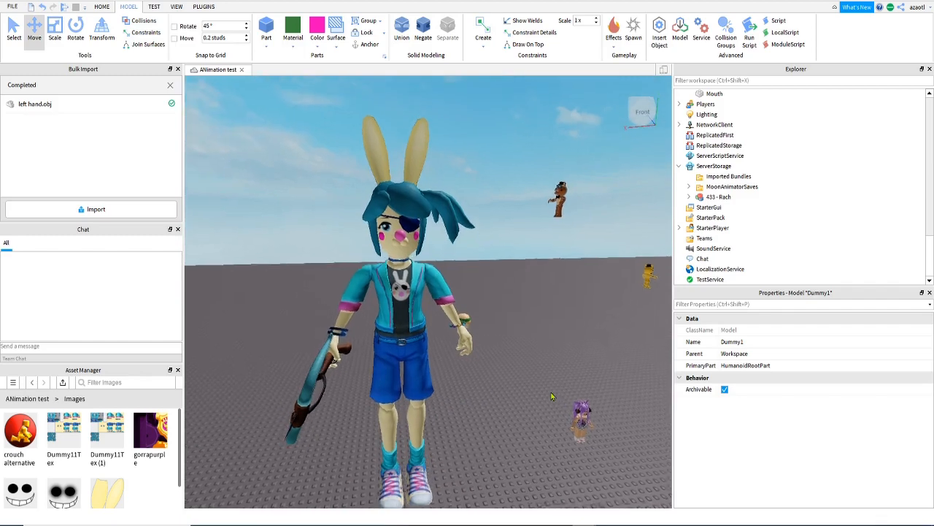
{"action": "scroll", "coordinate": [552, 396], "scroll_direction": "up", "scroll_amount": 2}
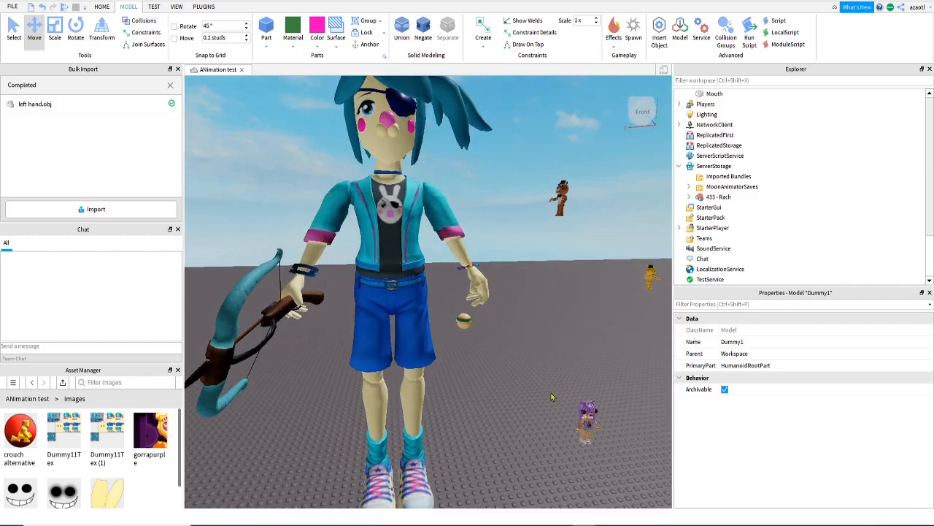
{"action": "scroll", "coordinate": [552, 396], "scroll_direction": "down", "scroll_amount": 1}
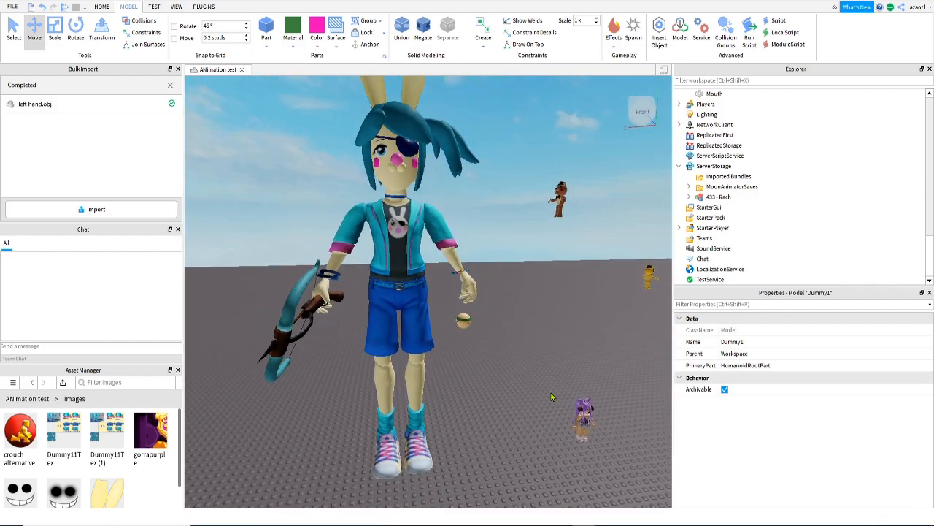
Inspect the bunny character's separate body meshes by selecting LeftUpperArm, LeftHand, LeftUpperLeg and RightLowerLeg one after another
{"action": "left_click", "coordinate": [438, 234]}
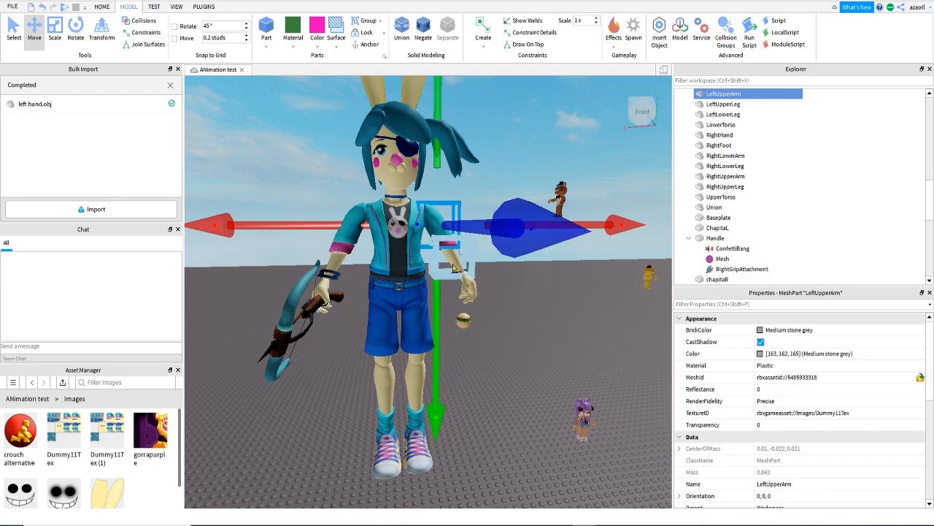
{"action": "left_click", "coordinate": [467, 292]}
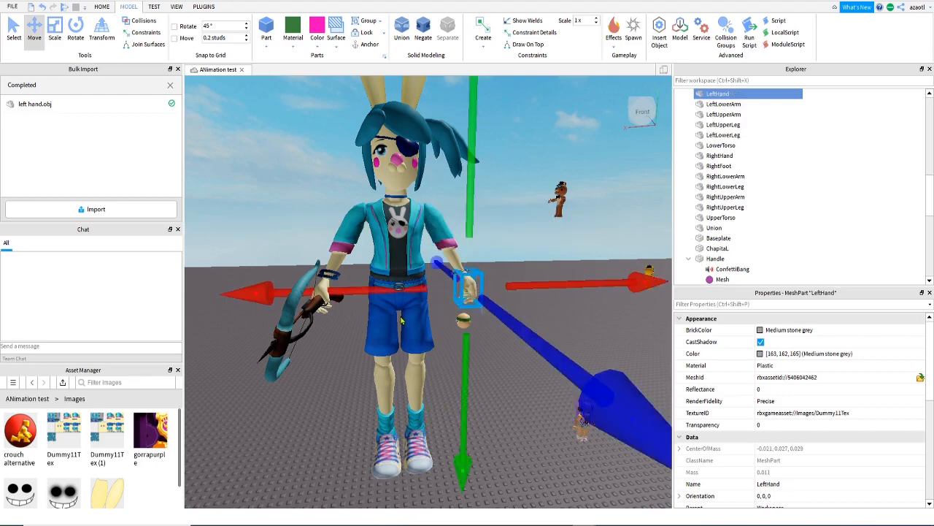
{"action": "left_click", "coordinate": [380, 334]}
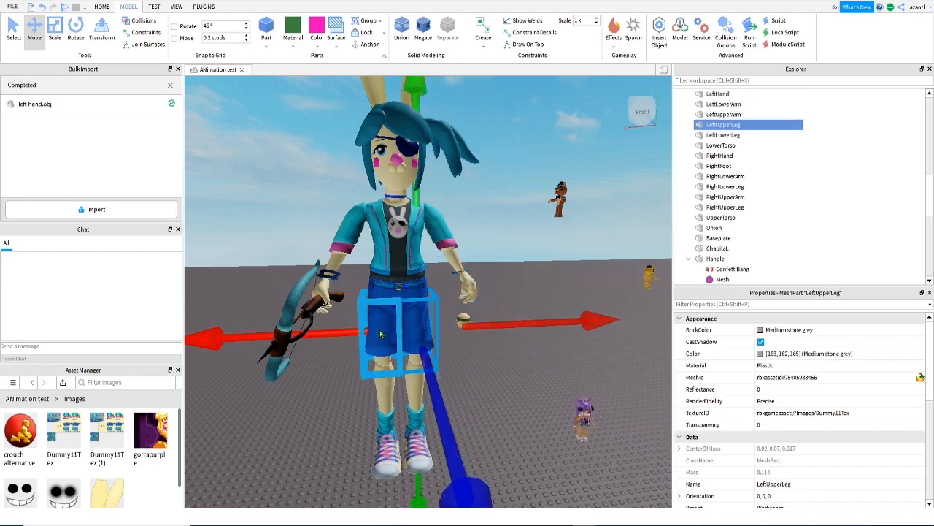
{"action": "left_click", "coordinate": [389, 395]}
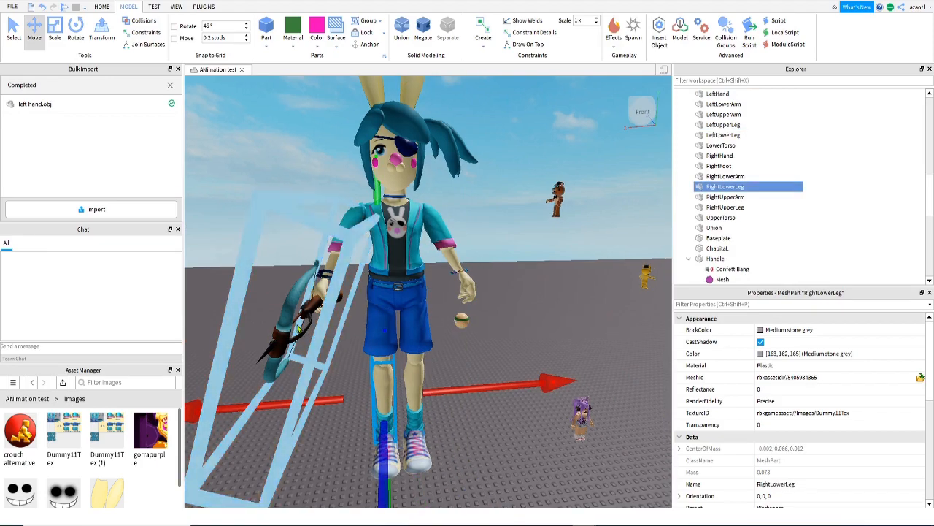
Examine the crossbow in the bunny character's hand up close, along with the rest of the figure
{"action": "scroll", "coordinate": [297, 330], "scroll_direction": "up", "scroll_amount": 5}
{"action": "right_click_drag", "start_coordinate": [297, 328], "coordinate": [297, 328]}
{"action": "key", "text": "w"}
{"action": "key", "text": "s"}
{"action": "key", "text": "a"}
{"action": "key", "text": "w"}
{"action": "key", "text": "q"}
{"action": "key", "text": "d"}
{"action": "key", "text": "a"}
{"action": "key", "text": "s"}
{"action": "key", "text": "w"}
{"action": "key", "text": "s"}
{"action": "key", "text": "q"}
{"action": "key", "text": "s"}
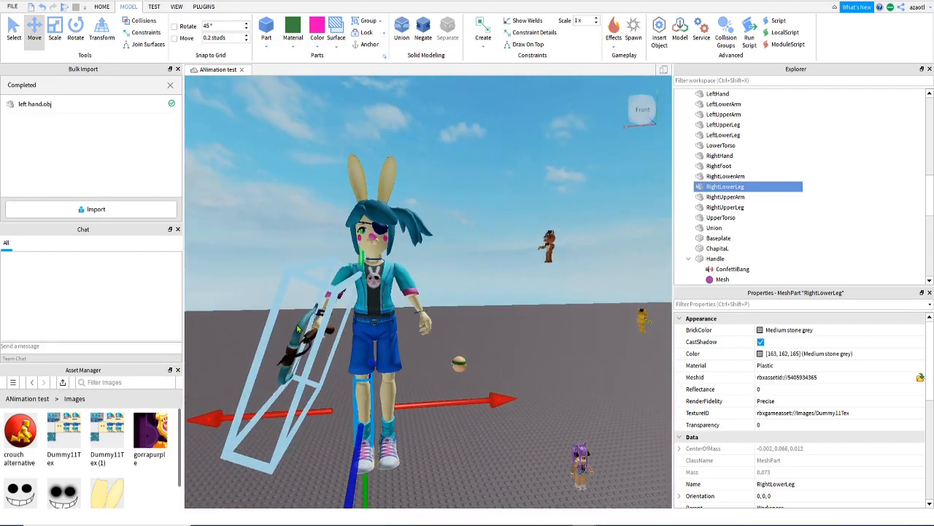
Clear the selection and check the UpperTorso, LeftLowerLeg, LeftLowerArm and RightFoot entries in the object hierarchy against the character
{"action": "left_click", "coordinate": [470, 298]}
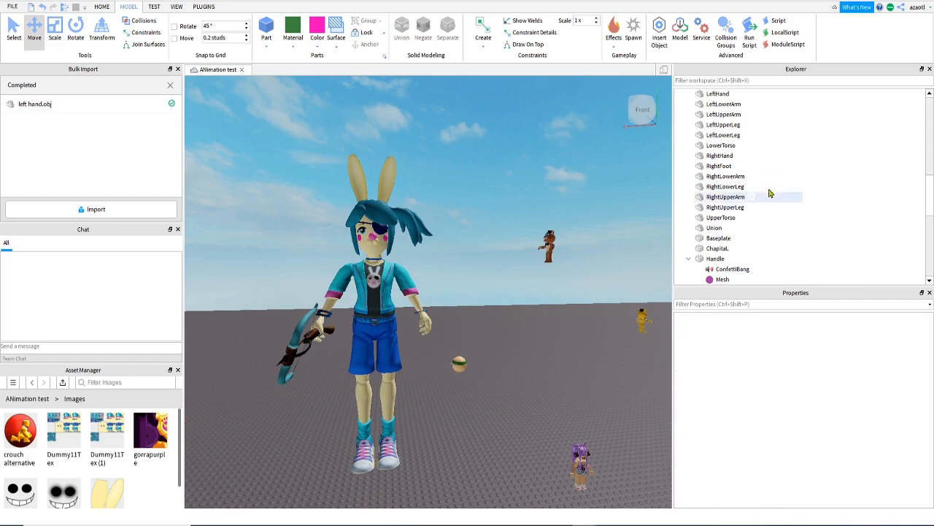
{"action": "scroll", "coordinate": [778, 224], "scroll_direction": "up", "scroll_amount": 2}
{"action": "scroll", "coordinate": [780, 226], "scroll_direction": "up", "scroll_amount": 3}
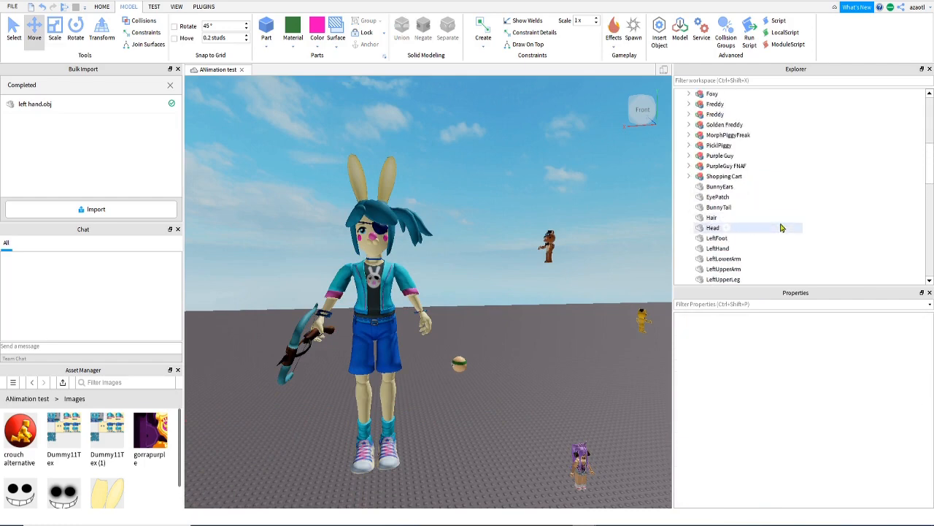
{"action": "left_click", "coordinate": [386, 290]}
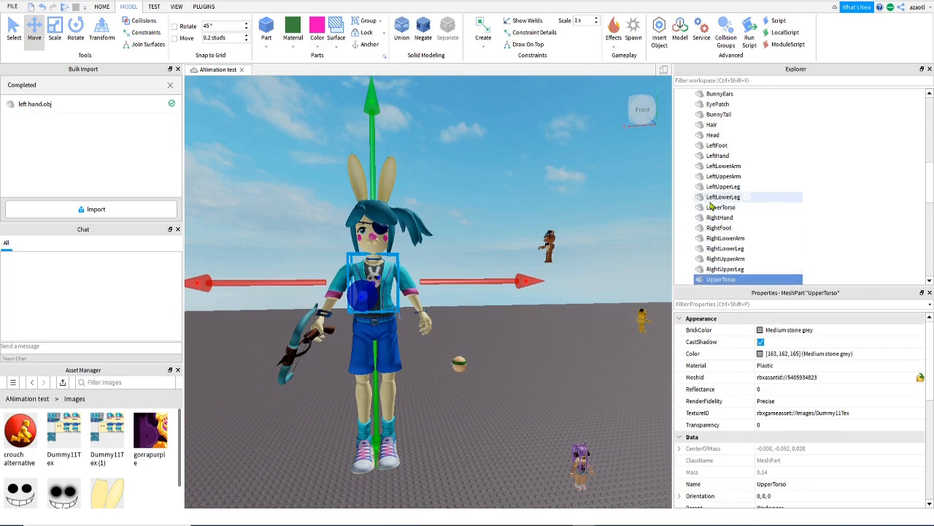
{"action": "left_click", "coordinate": [723, 197]}
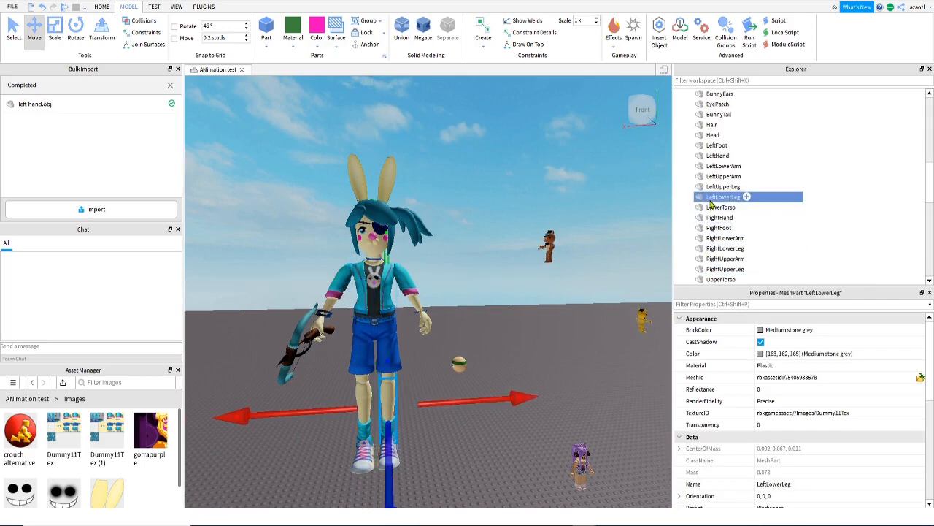
{"action": "left_click", "coordinate": [713, 167]}
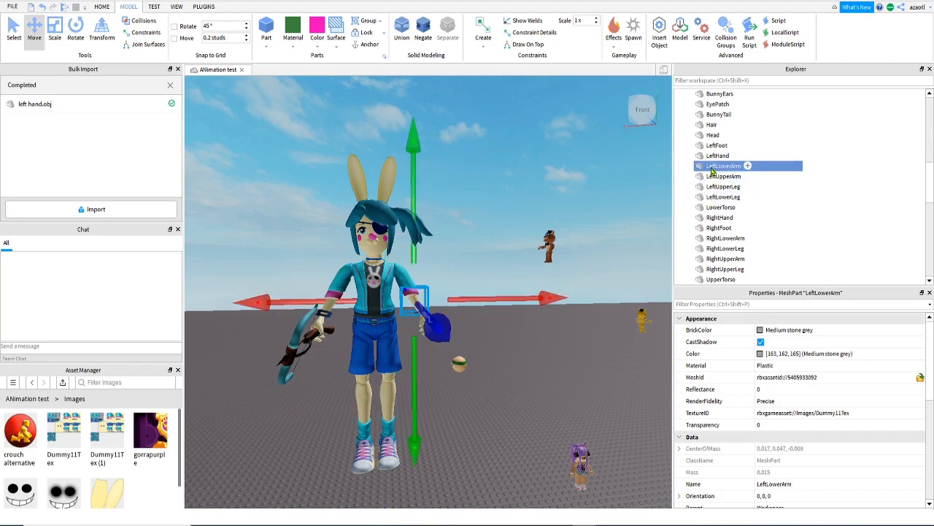
{"action": "left_click", "coordinate": [718, 228]}
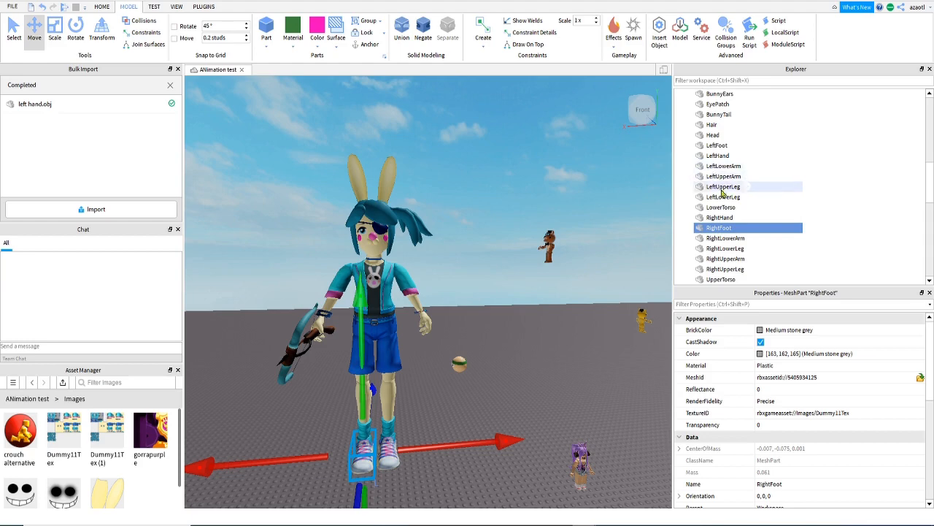
Examine the complete bunny character from the front at several distances
{"action": "right_click_drag", "start_coordinate": [487, 335], "coordinate": [488, 337]}
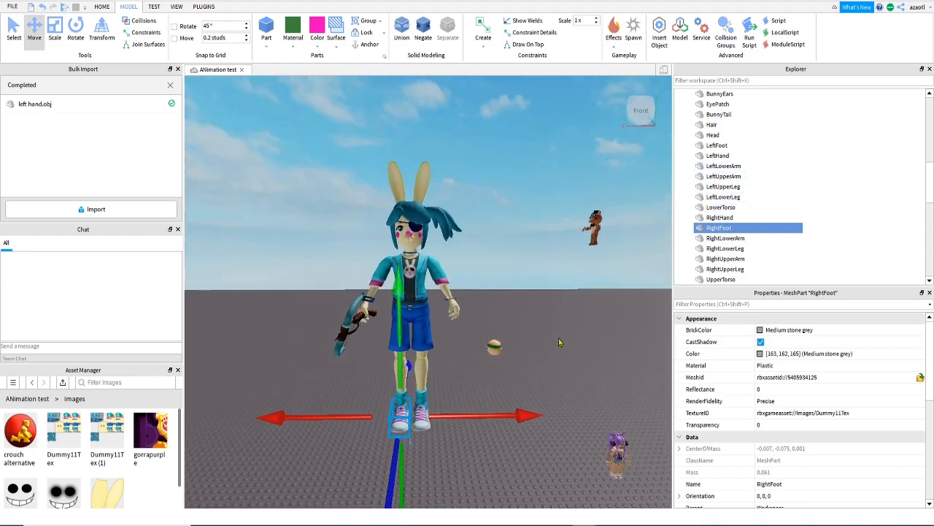
{"action": "right_click_drag", "start_coordinate": [561, 342], "coordinate": [561, 342]}
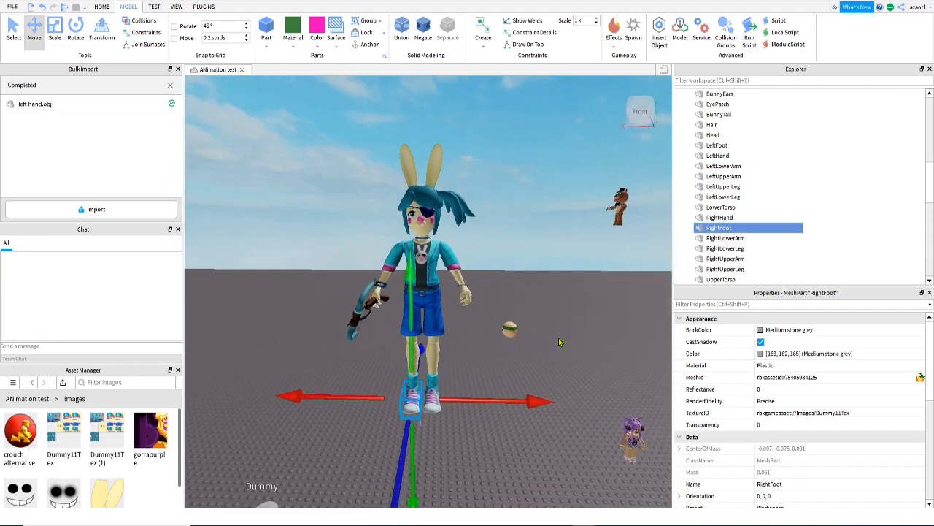
{"action": "right_click_drag", "start_coordinate": [560, 342], "coordinate": [560, 343]}
{"action": "key", "text": "w"}
{"action": "key", "text": "w"}
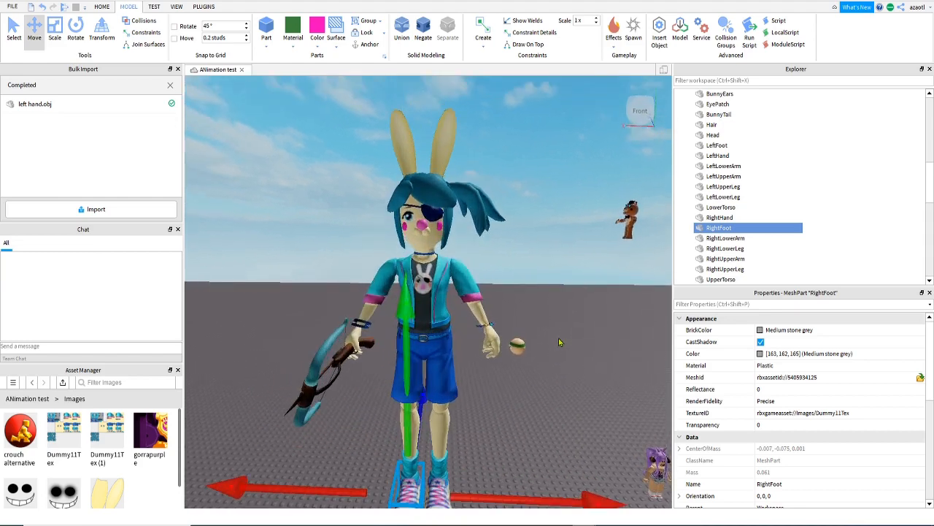
{"action": "key", "text": "s"}
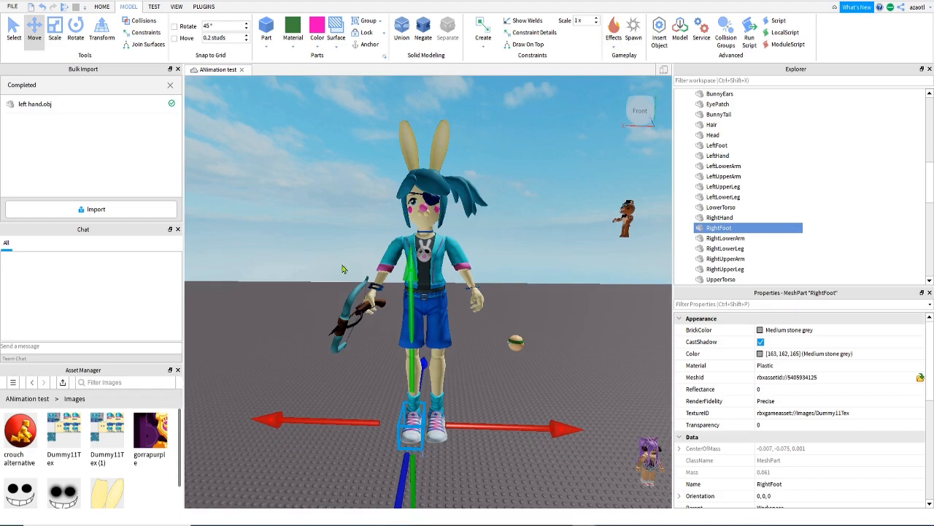
{"action": "right_click_drag", "start_coordinate": [352, 154], "coordinate": [352, 154]}
{"action": "key", "text": "s"}
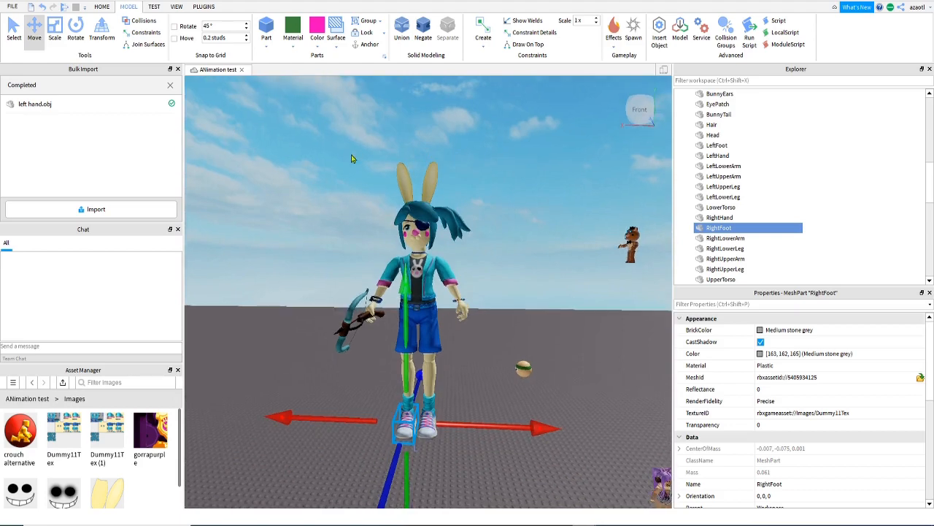
Select all of the bunny character's parts, including the crossbow, and group them into one model
{"action": "left_click", "coordinate": [321, 164]}
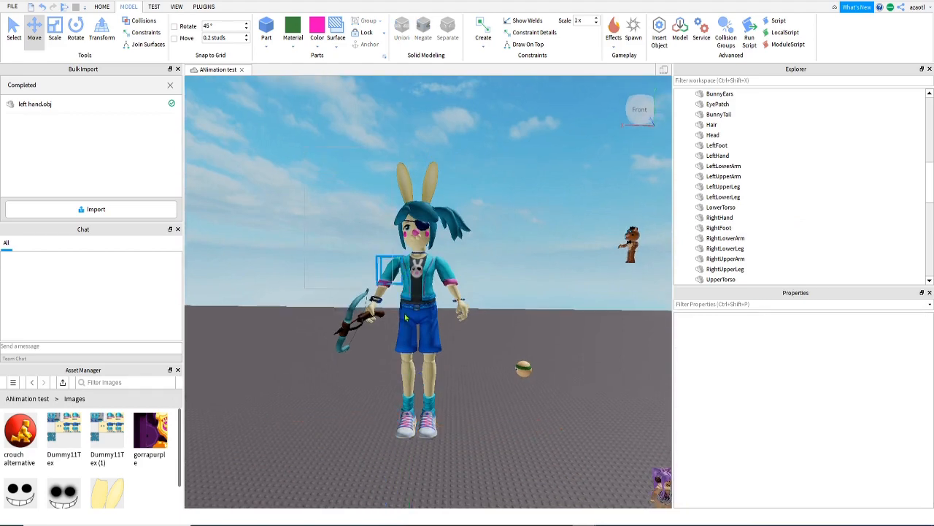
{"action": "left_click_drag", "start_coordinate": [406, 317], "coordinate": [472, 459]}
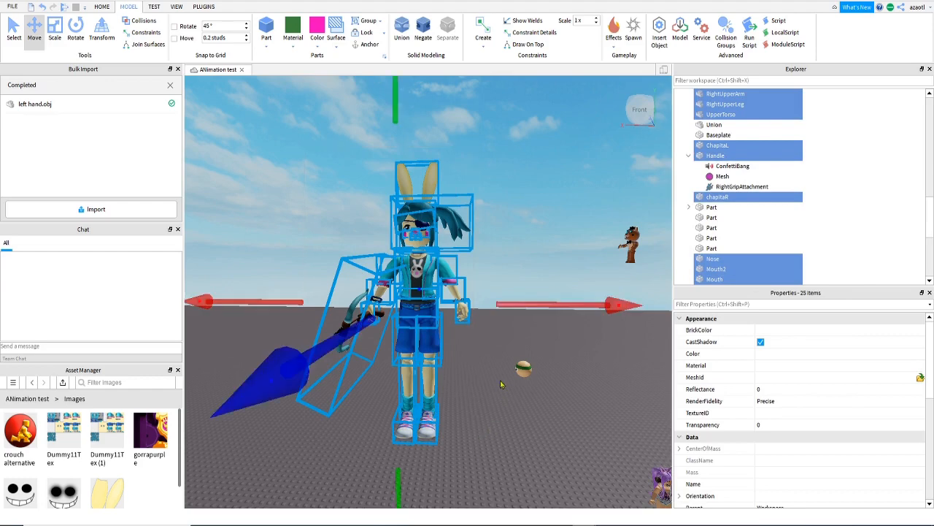
{"action": "left_click", "coordinate": [361, 22]}
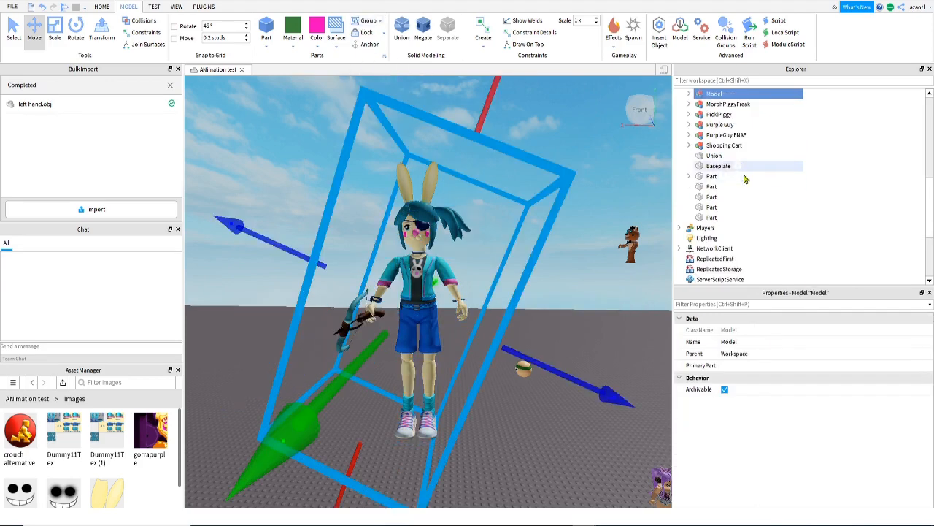
Rename the grouped bunny model to BunnyHuman and expand it to check the BunnyEars mesh inside
{"action": "right_click_drag", "start_coordinate": [510, 409], "coordinate": [510, 409]}
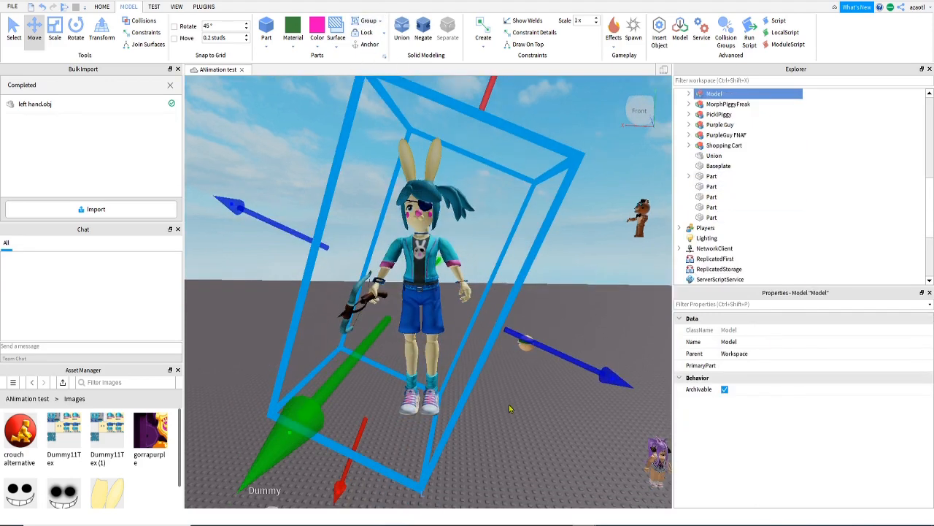
{"action": "right_click_drag", "start_coordinate": [516, 271], "coordinate": [515, 270]}
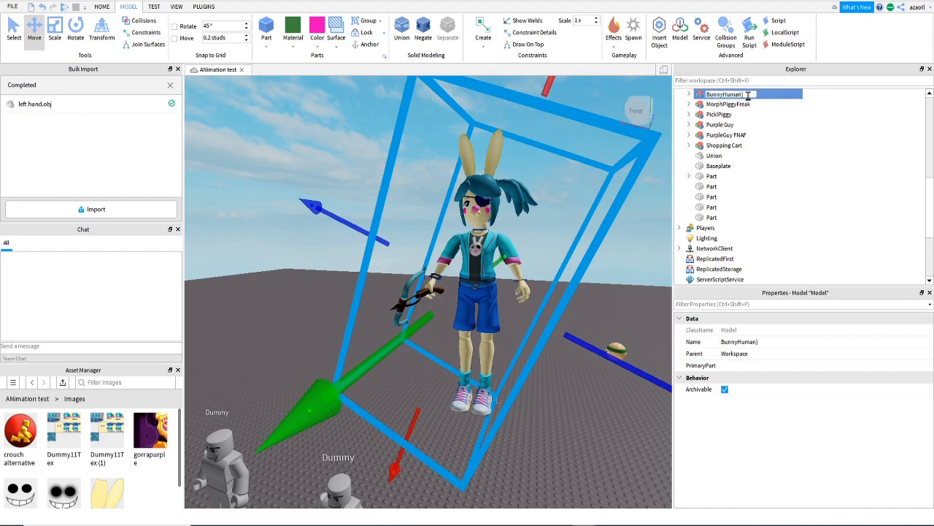
{"action": "left_click", "coordinate": [688, 93]}
{"action": "left_click", "coordinate": [728, 104]}
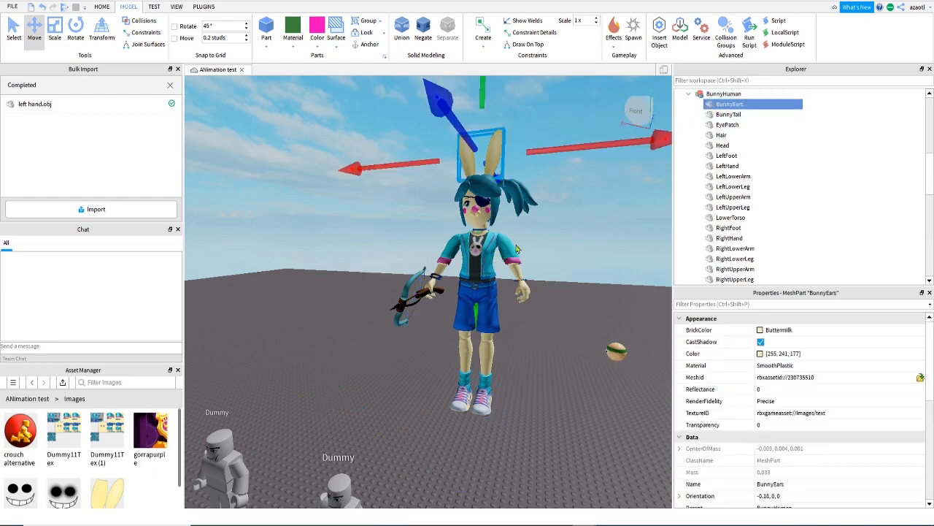
{"action": "key", "text": "a"}
{"action": "right_click_drag", "start_coordinate": [516, 249], "coordinate": [521, 249]}
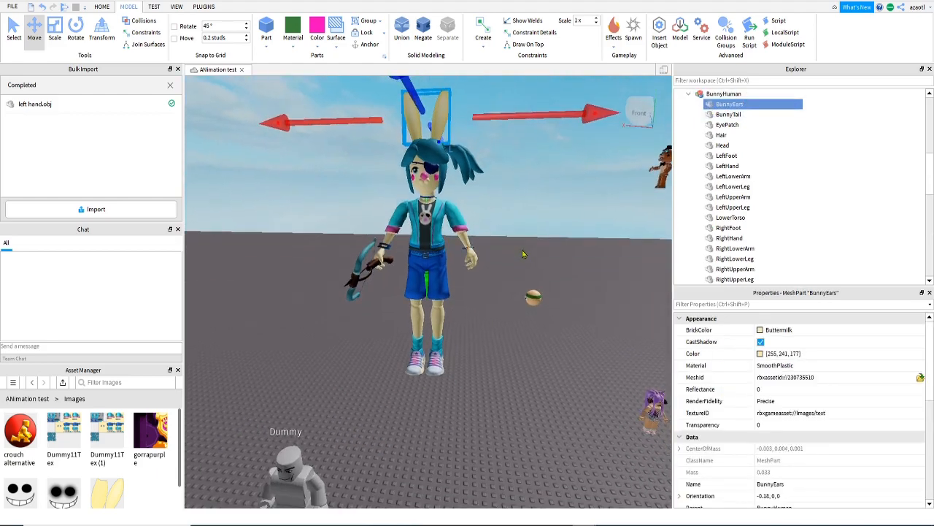
Insert a Humanoid object into the BunnyHuman model
{"action": "left_click", "coordinate": [719, 93]}
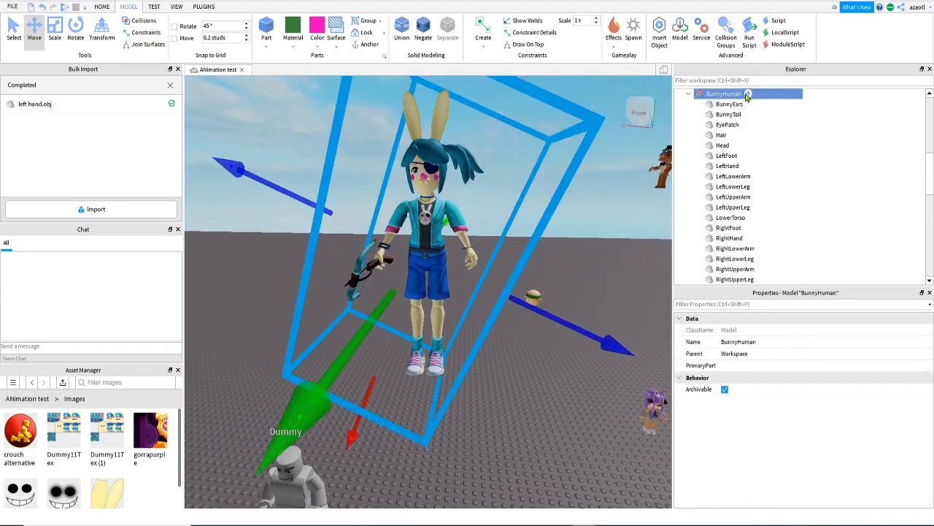
{"action": "left_click", "coordinate": [748, 95]}
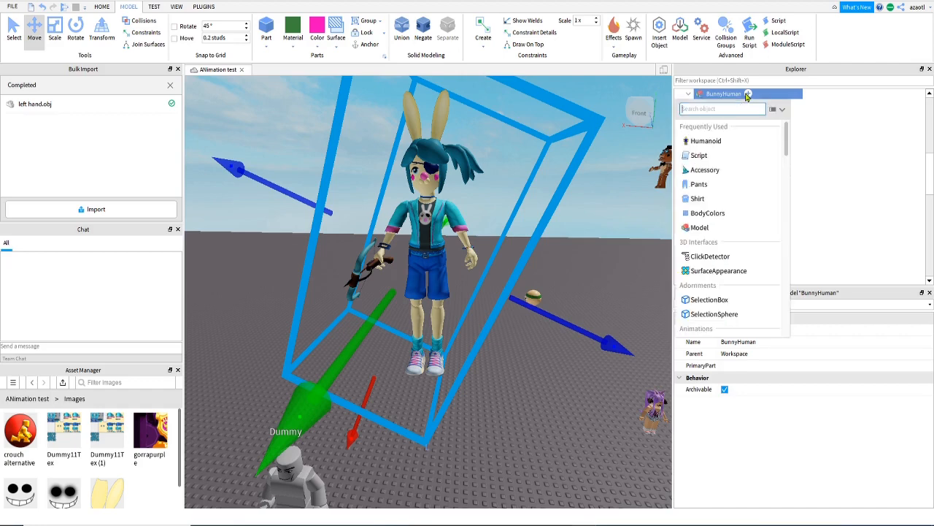
{"action": "left_click", "coordinate": [708, 143]}
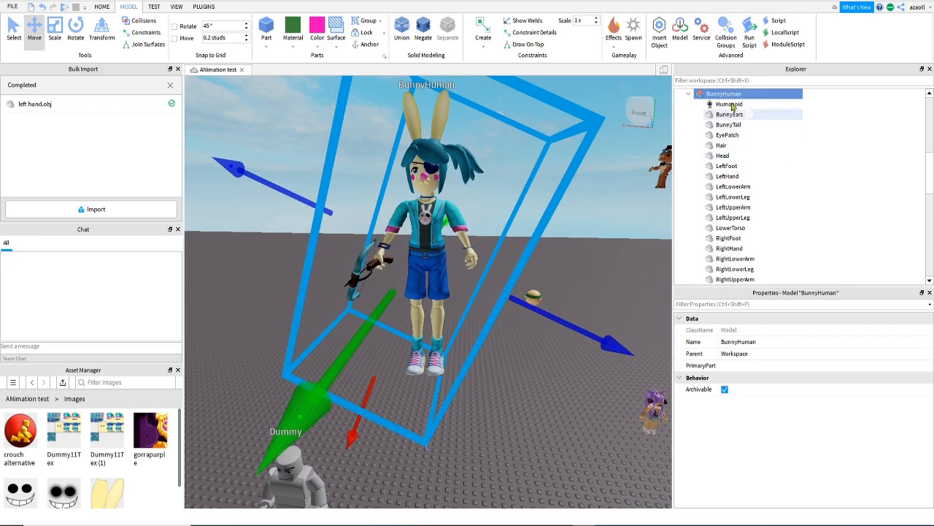
Set the RigType property of BunnyHuman's Humanoid to R15
{"action": "left_click", "coordinate": [730, 103]}
{"action": "scroll", "coordinate": [825, 404], "scroll_direction": "down", "scroll_amount": 2}
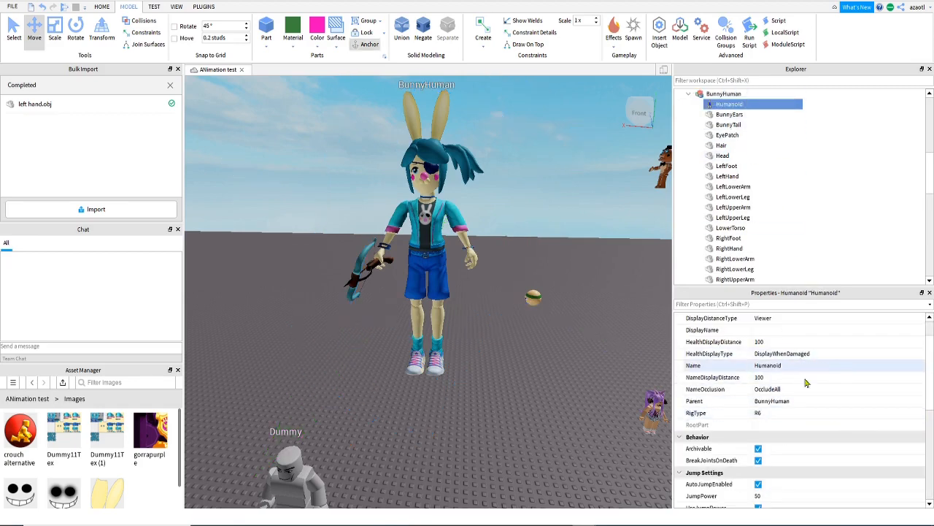
{"action": "left_click", "coordinate": [804, 413]}
{"action": "left_click", "coordinate": [803, 414]}
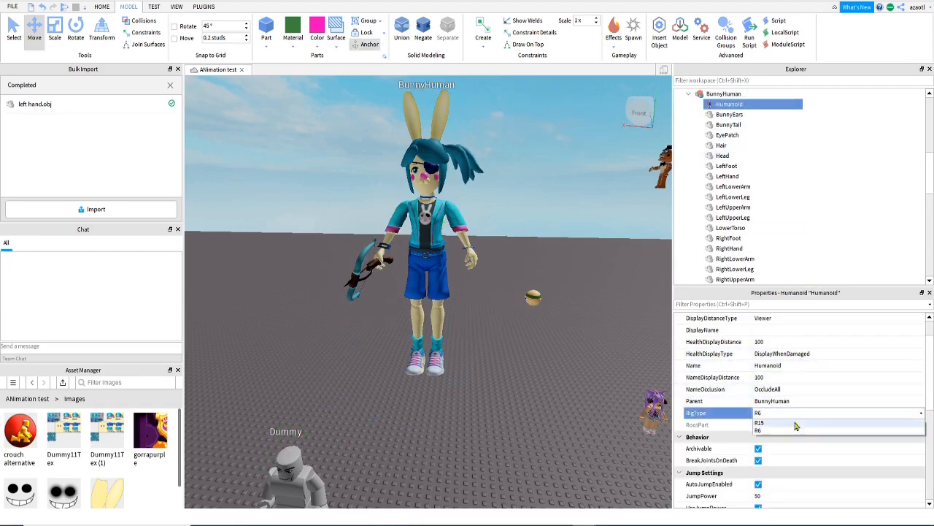
{"action": "left_click", "coordinate": [759, 421]}
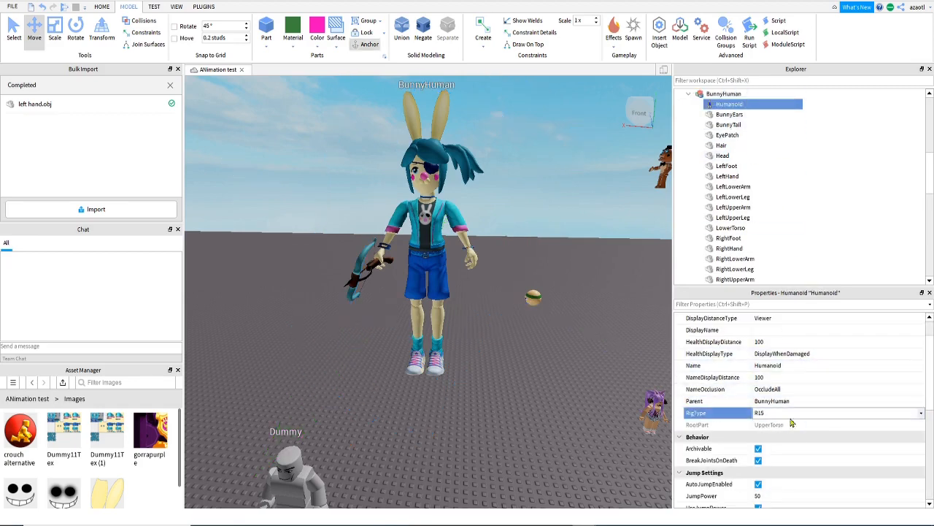
Insert a new Part into the BunnyHuman model
{"action": "left_click", "coordinate": [748, 94]}
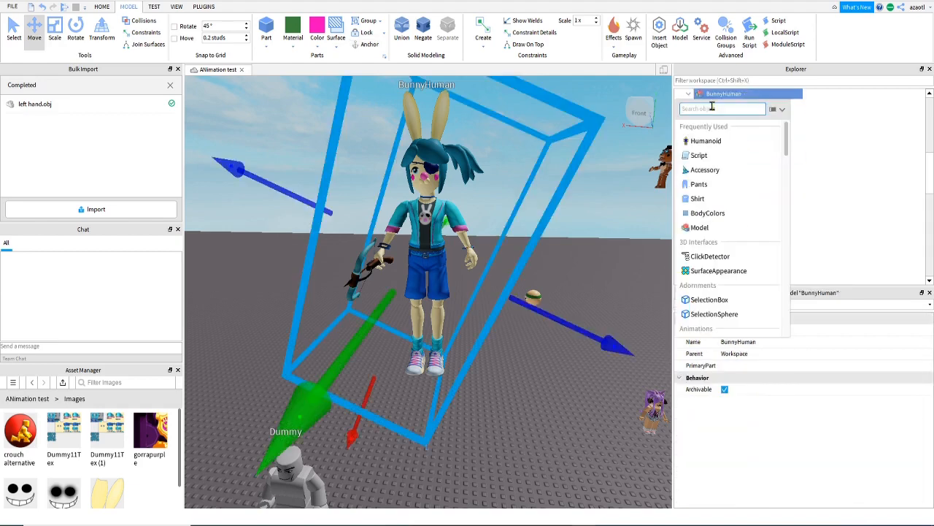
{"action": "type", "text": "part"}
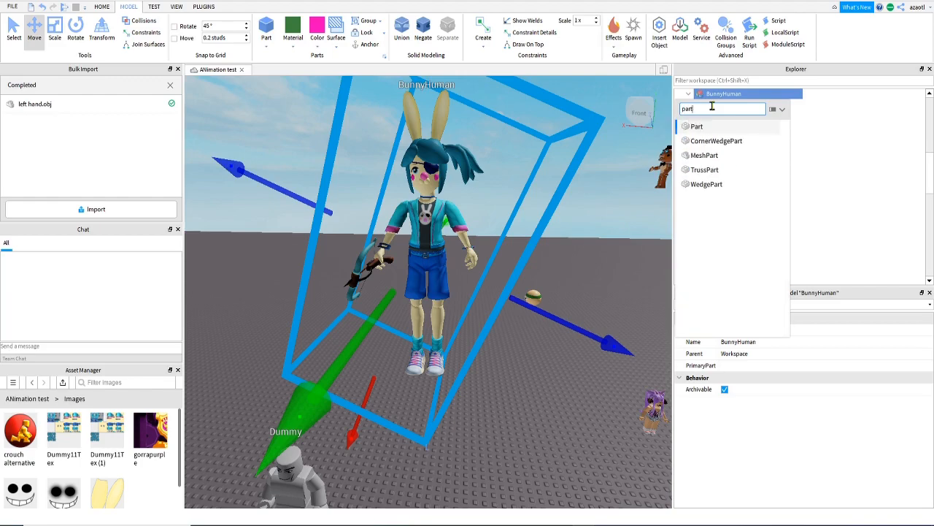
{"action": "left_click", "coordinate": [697, 127]}
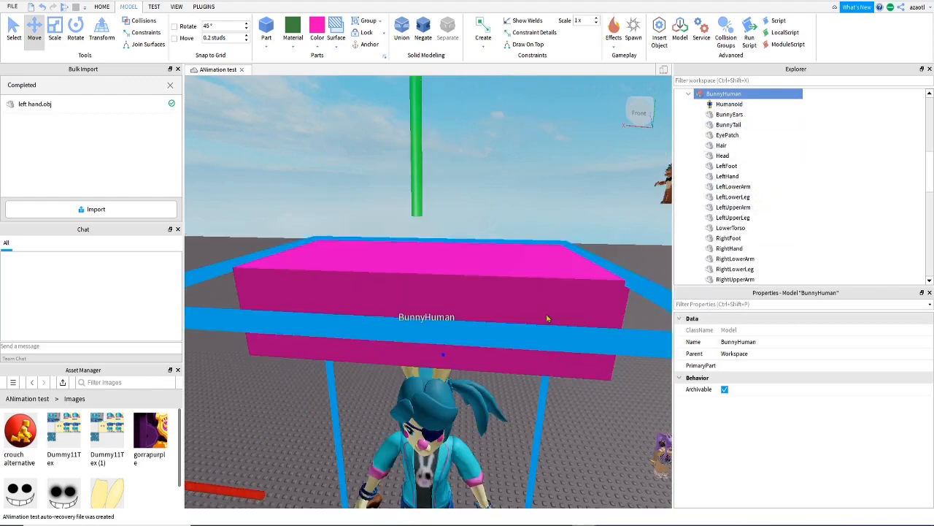
{"action": "right_click_drag", "start_coordinate": [547, 318], "coordinate": [548, 317]}
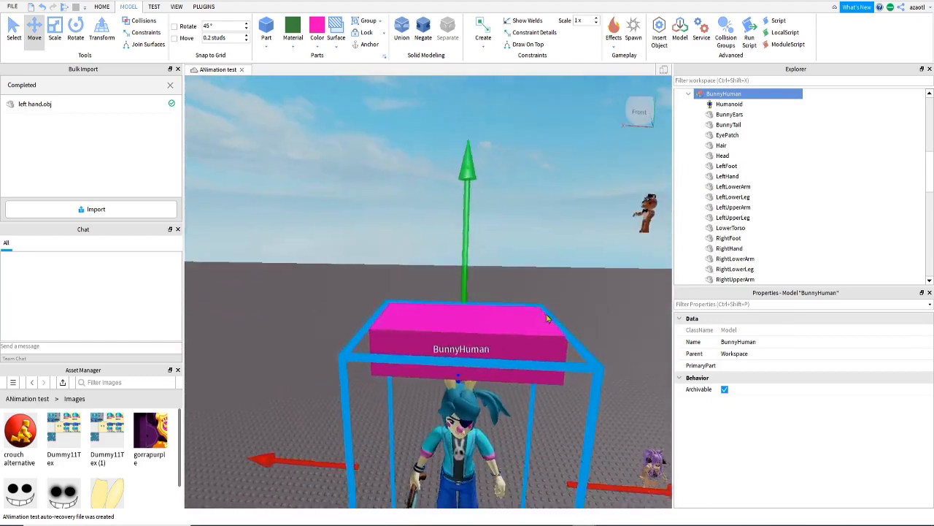
{"action": "scroll", "coordinate": [548, 318], "scroll_direction": "down", "scroll_amount": 3}
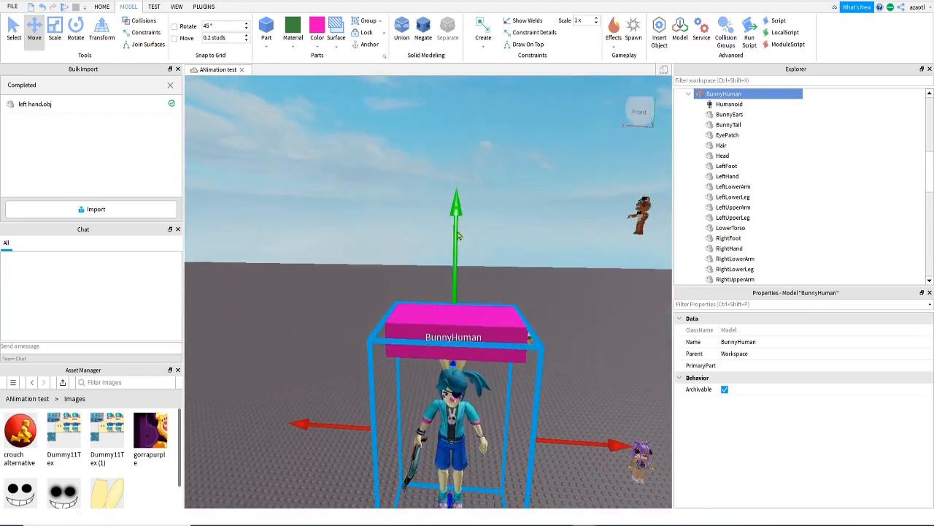
Rename the new pink Part inside BunnyHuman to HumanoidRootPart
{"action": "scroll", "coordinate": [767, 209], "scroll_direction": "down", "scroll_amount": 6}
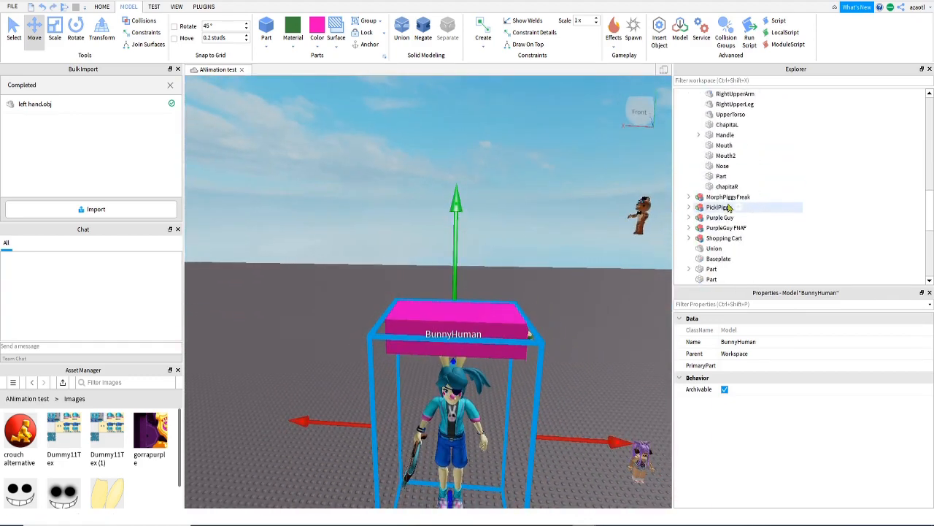
{"action": "left_click", "coordinate": [721, 177]}
{"action": "left_click", "coordinate": [721, 179]}
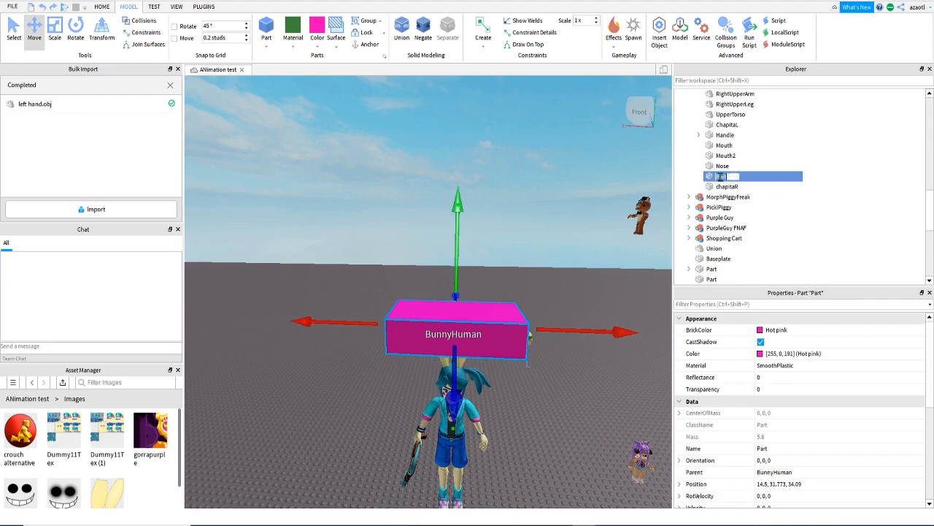
{"action": "type", "text": "HumanoidRootPart"}
{"action": "key", "text": "Return"}
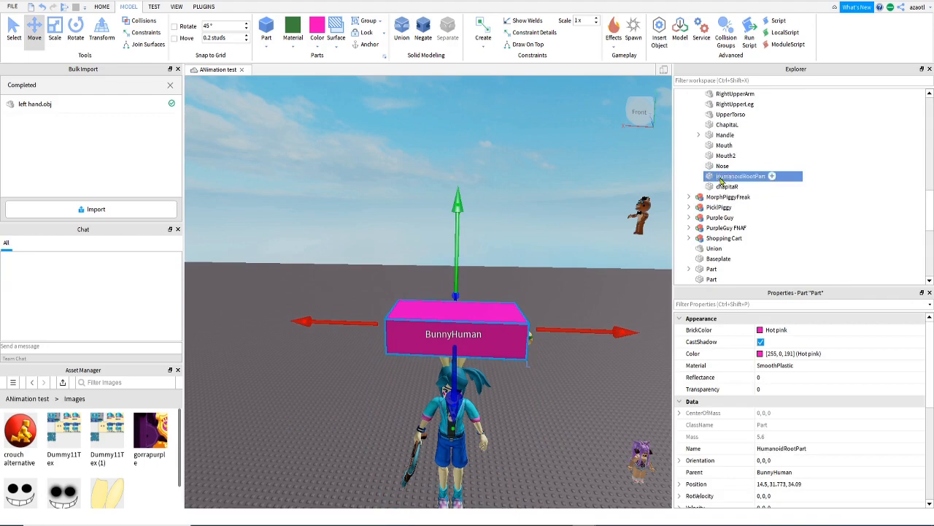
Lower the HumanoidRootPart from above the bunny's head to the height of its torso
{"action": "left_click_drag", "start_coordinate": [458, 250], "coordinate": [457, 369]}
{"action": "right_click_drag", "start_coordinate": [503, 389], "coordinate": [504, 389]}
{"action": "key", "text": "w"}
Scale the HumanoidRootPart vertically so it spans the bunny's torso from the neck to the waist
{"action": "left_click", "coordinate": [60, 38]}
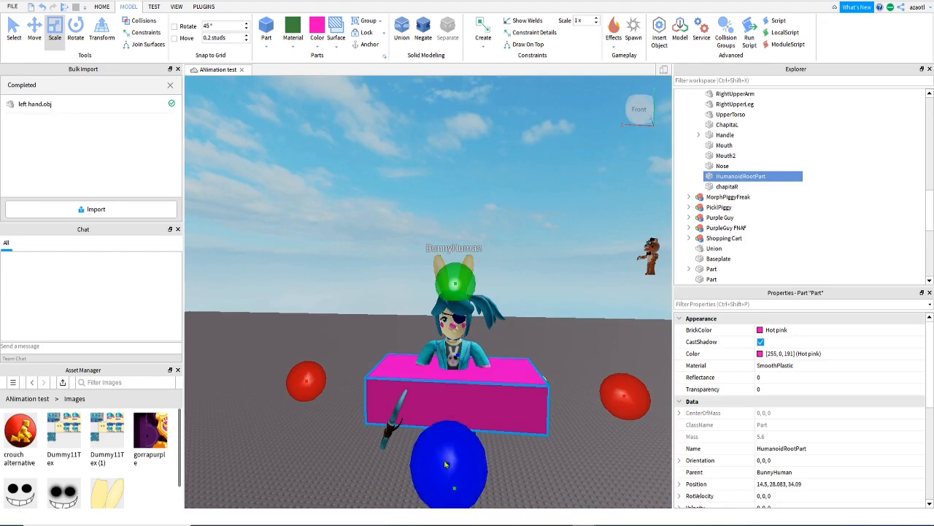
{"action": "right_click_drag", "start_coordinate": [500, 439], "coordinate": [500, 438]}
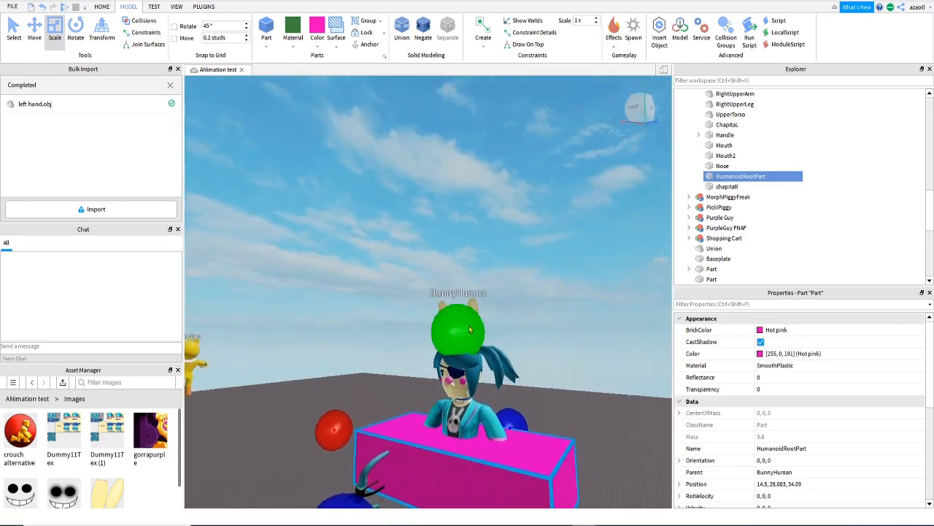
{"action": "left_click_drag", "start_coordinate": [472, 318], "coordinate": [478, 388]}
{"action": "right_click_drag", "start_coordinate": [477, 388], "coordinate": [475, 480]}
{"action": "mouse_move", "coordinate": [475, 481]}
{"action": "left_mouse_down"}
{"action": "mouse_move", "coordinate": [478, 440]}
{"action": "mouse_move", "coordinate": [488, 476]}
{"action": "left_mouse_up"}
{"action": "right_click_drag", "start_coordinate": [489, 476], "coordinate": [506, 409]}
{"action": "key", "text": "q"}
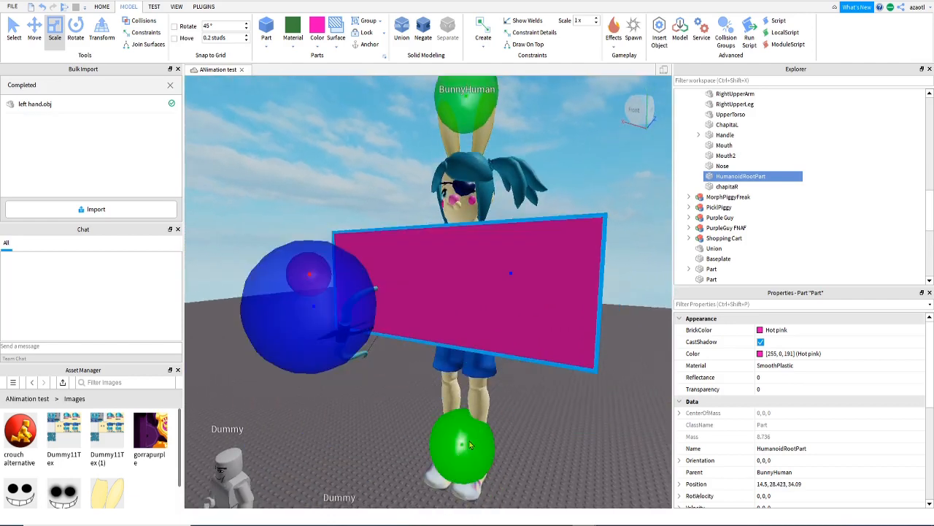
{"action": "left_click_drag", "start_coordinate": [468, 445], "coordinate": [468, 436]}
{"action": "right_click_drag", "start_coordinate": [552, 282], "coordinate": [552, 282]}
{"action": "scroll", "coordinate": [552, 283], "scroll_direction": "down", "scroll_amount": 1}
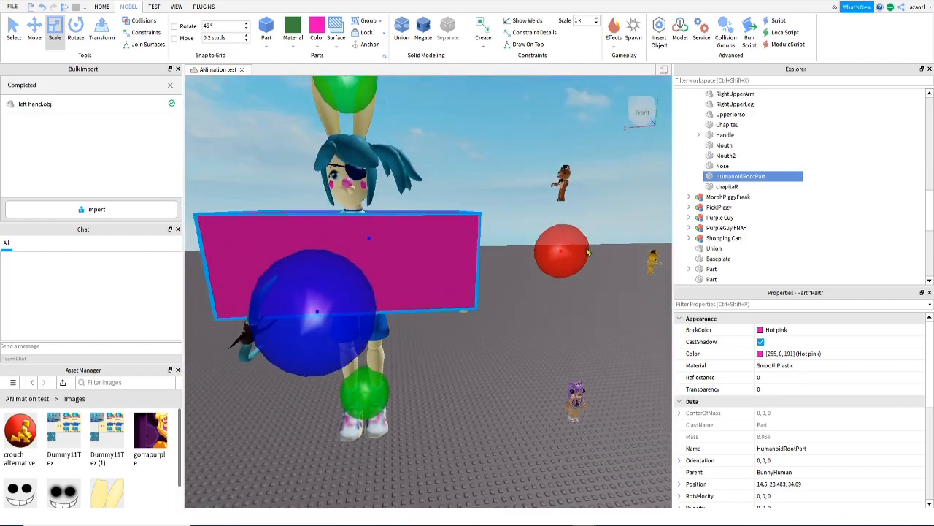
Narrow the HumanoidRootPart from both sides to match the width of the bunny's torso
{"action": "left_click_drag", "start_coordinate": [561, 256], "coordinate": [483, 256]}
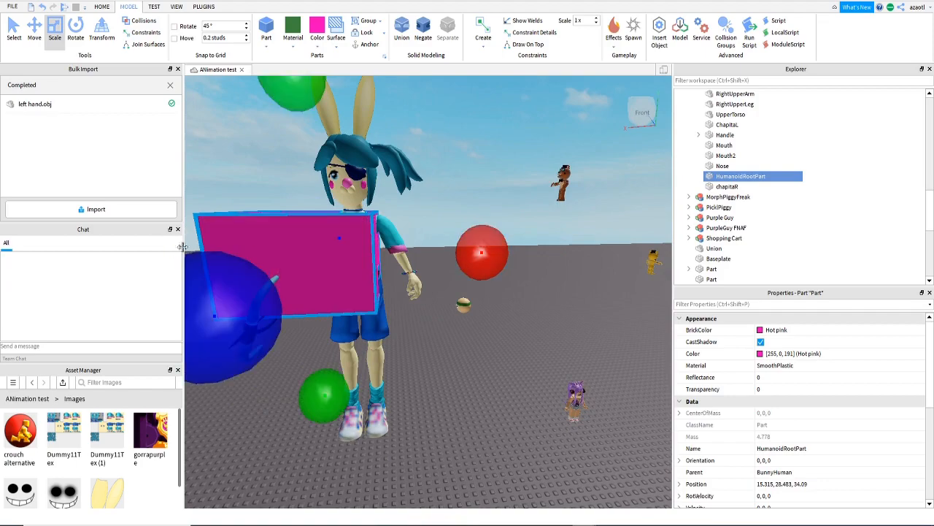
{"action": "right_click_drag", "start_coordinate": [252, 247], "coordinate": [253, 248]}
{"action": "key", "text": "a"}
{"action": "left_click_drag", "start_coordinate": [252, 248], "coordinate": [398, 241]}
{"action": "right_click_drag", "start_coordinate": [397, 241], "coordinate": [398, 241]}
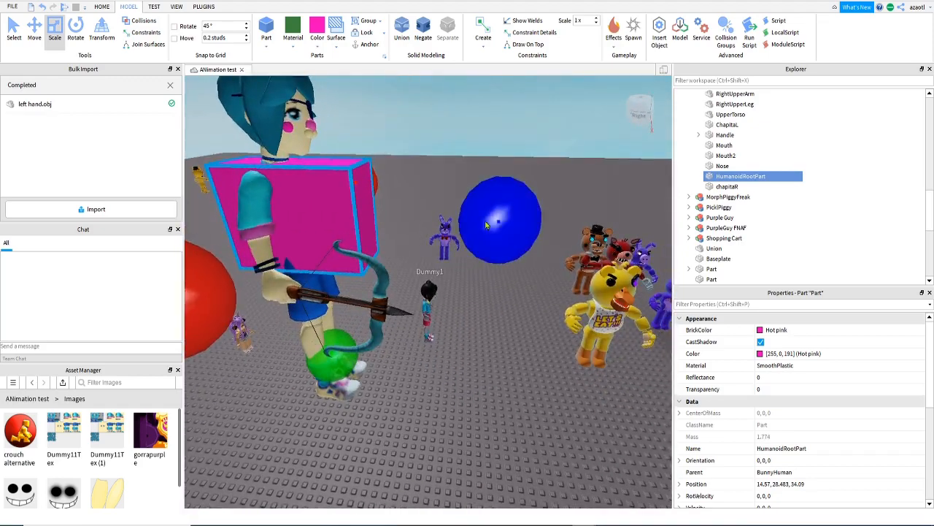
Reduce the HumanoidRootPart's depth from front and back so it fits closely around the bunny's torso
{"action": "left_click_drag", "start_coordinate": [479, 226], "coordinate": [428, 220]}
{"action": "right_click_drag", "start_coordinate": [429, 220], "coordinate": [376, 231]}
{"action": "left_click_drag", "start_coordinate": [295, 223], "coordinate": [334, 209]}
Make the HumanoidRootPart fully invisible by setting its Transparency to 1
{"action": "right_click_drag", "start_coordinate": [443, 298], "coordinate": [443, 297]}
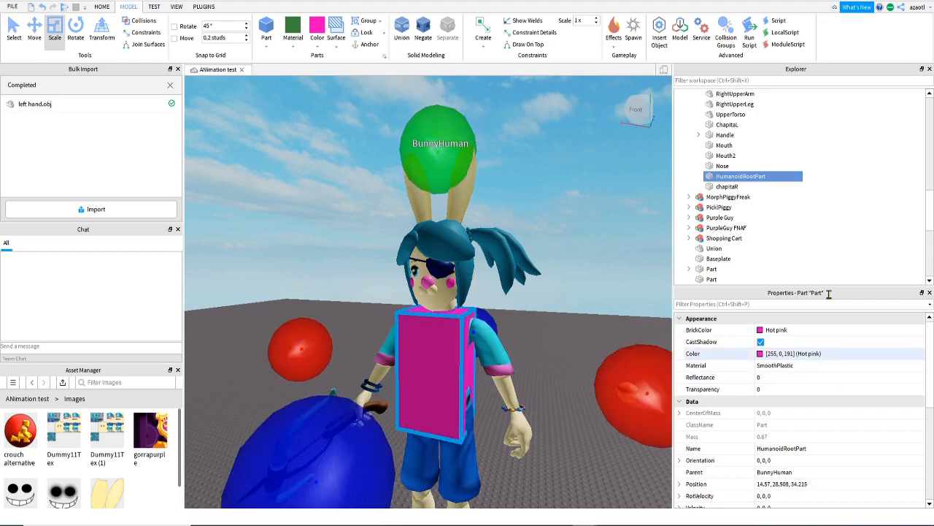
{"action": "left_click", "coordinate": [808, 392]}
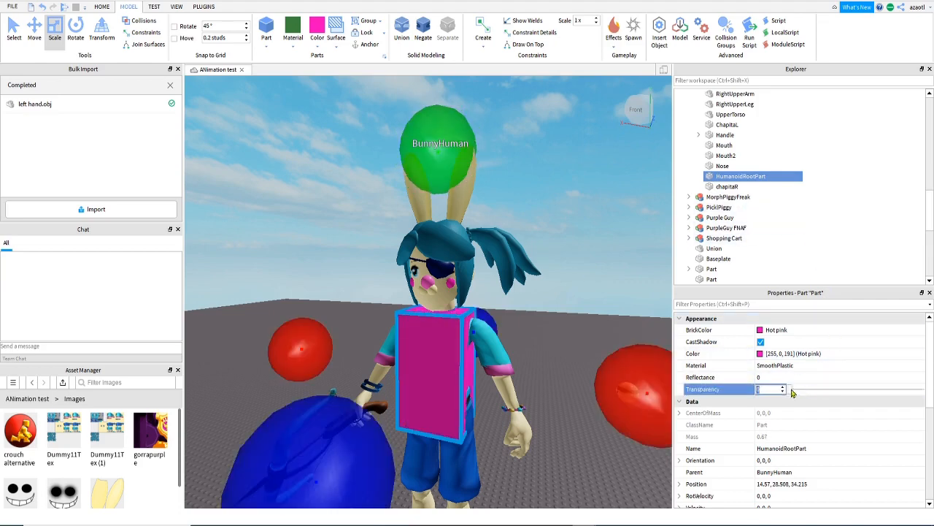
{"action": "left_click_drag", "start_coordinate": [790, 393], "coordinate": [924, 392]}
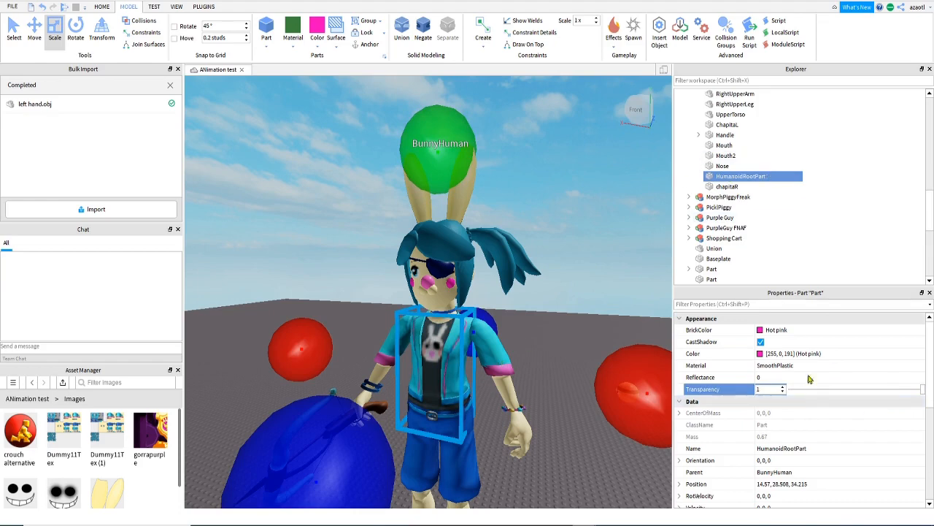
Anchor the HumanoidRootPart so it stays fixed in place, and clear the selection
{"action": "scroll", "coordinate": [830, 422], "scroll_direction": "down", "scroll_amount": 3}
{"action": "left_click", "coordinate": [760, 426]}
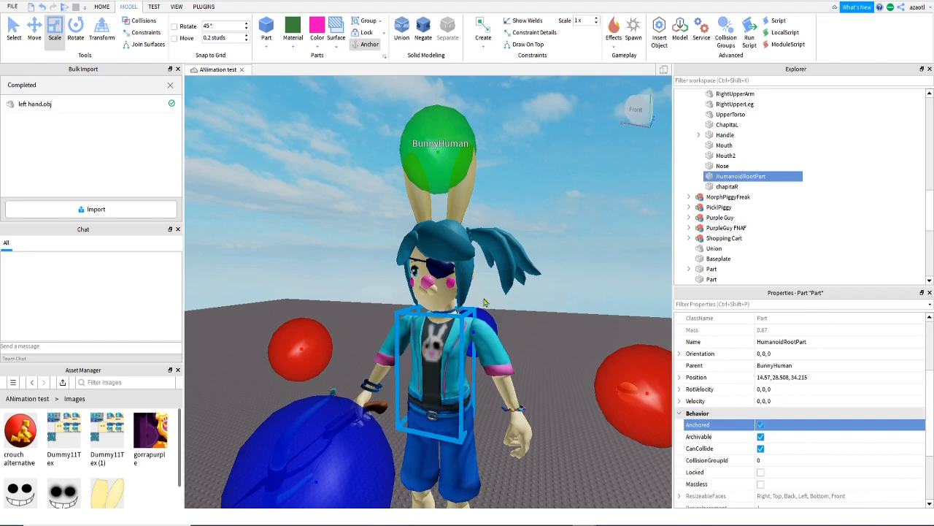
{"action": "key", "text": "s"}
{"action": "key", "text": "a"}
{"action": "right_click_drag", "start_coordinate": [555, 299], "coordinate": [555, 302]}
{"action": "key", "text": "a"}
{"action": "key", "text": "w"}
{"action": "key", "text": "d"}
{"action": "key", "text": "s"}
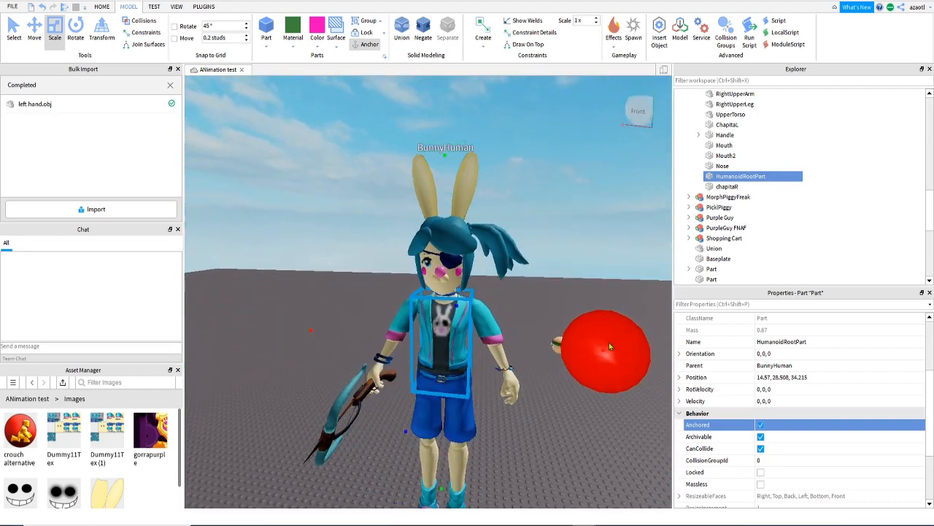
{"action": "left_click", "coordinate": [559, 270]}
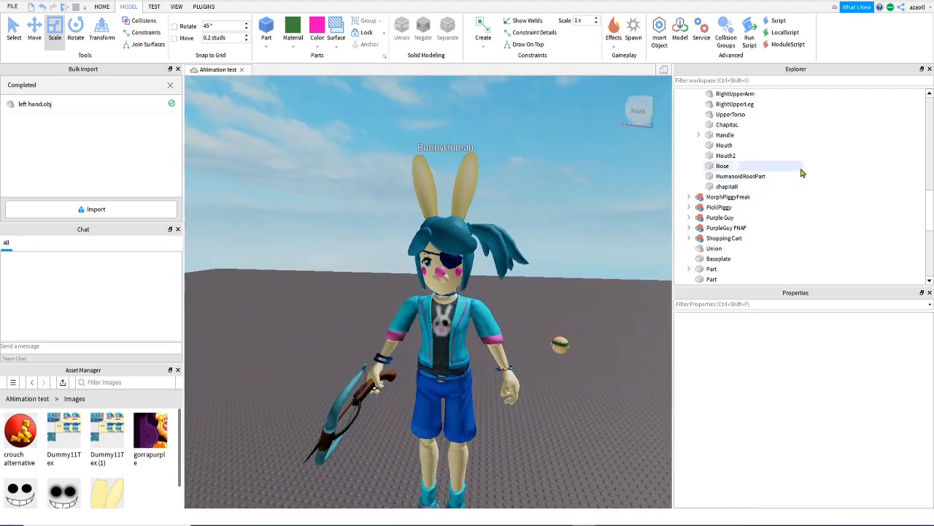
Open the Easy Weld plugin beside the bunny and switch it to joining individual parts
{"action": "left_click", "coordinate": [203, 6]}
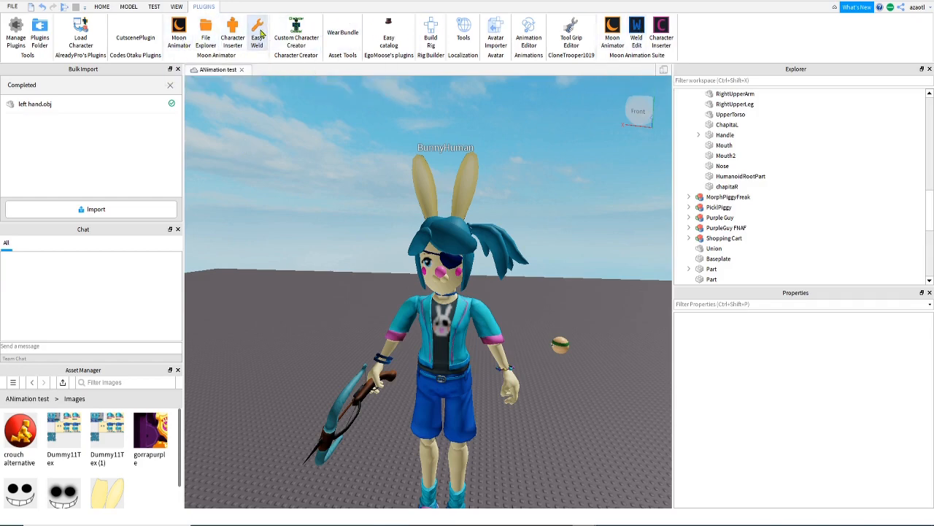
{"action": "left_click_drag", "start_coordinate": [452, 257], "coordinate": [302, 157]}
{"action": "right_click_drag", "start_coordinate": [332, 257], "coordinate": [332, 257]}
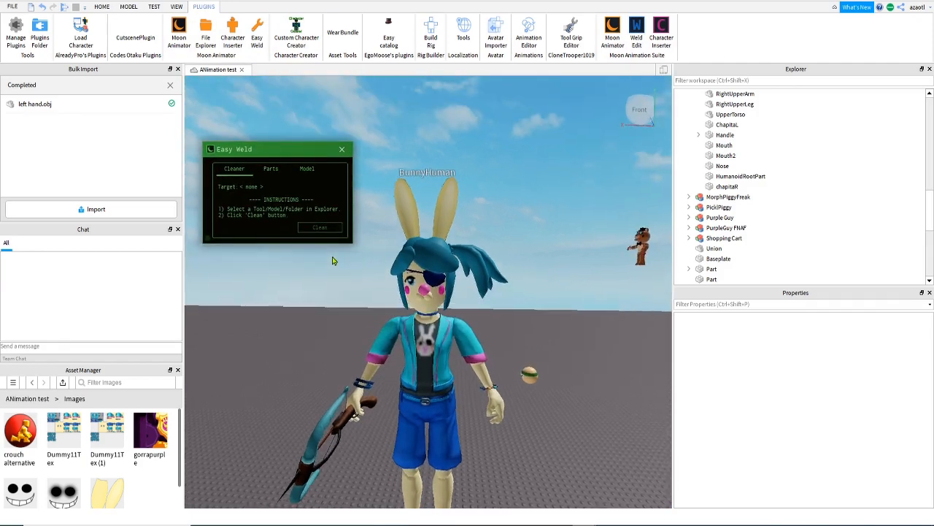
{"action": "left_click", "coordinate": [271, 171]}
{"action": "right_click_drag", "start_coordinate": [582, 308], "coordinate": [582, 308]}
{"action": "key", "text": "w"}
{"action": "key", "text": "s"}
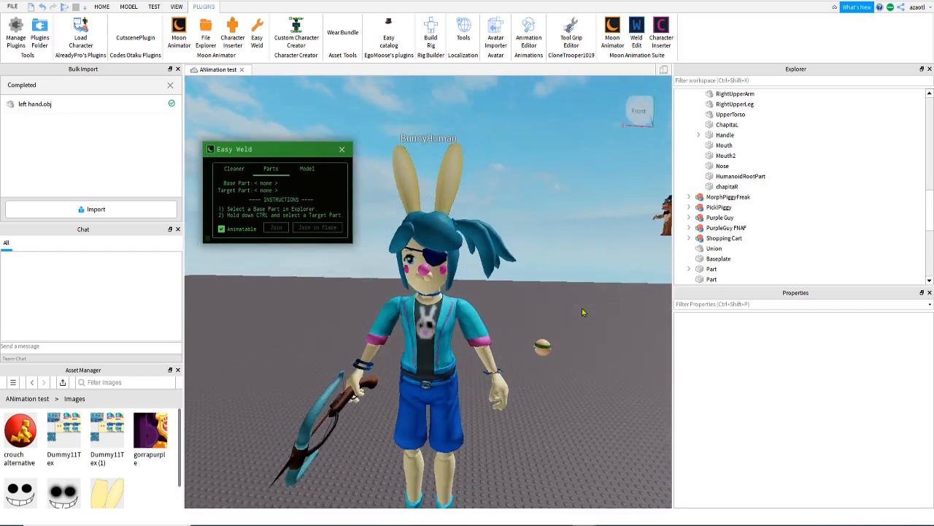
Set the BunnyHuman model's PrimaryPart to HumanoidRootPart
{"action": "left_click", "coordinate": [741, 177]}
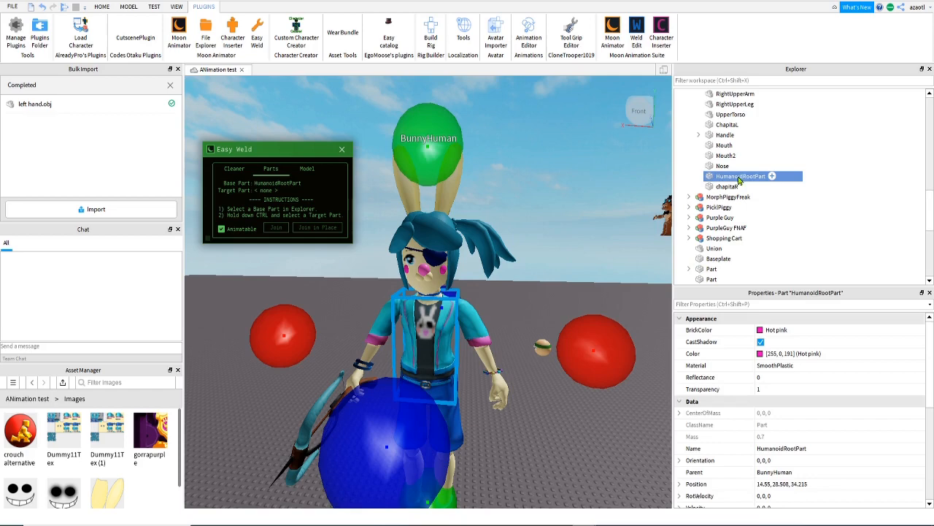
{"action": "scroll", "coordinate": [737, 184], "scroll_direction": "up", "scroll_amount": 8}
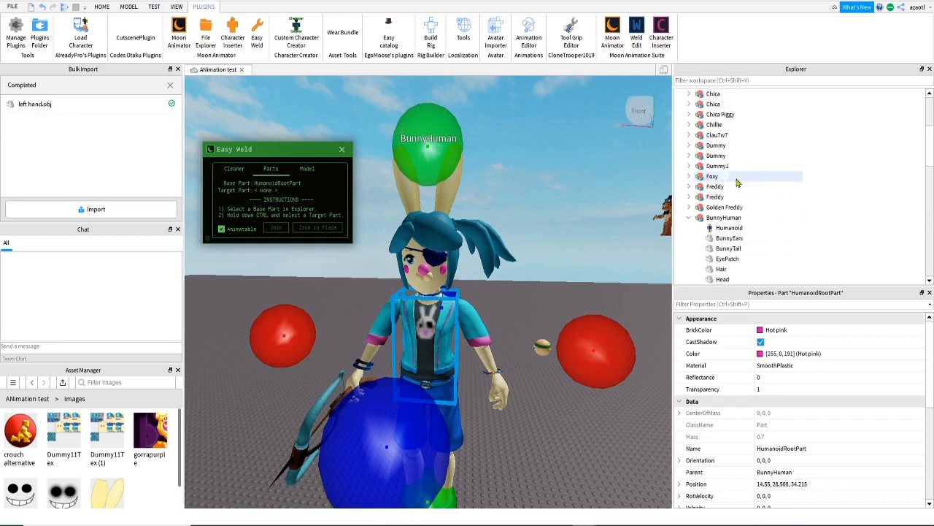
{"action": "left_click", "coordinate": [721, 218]}
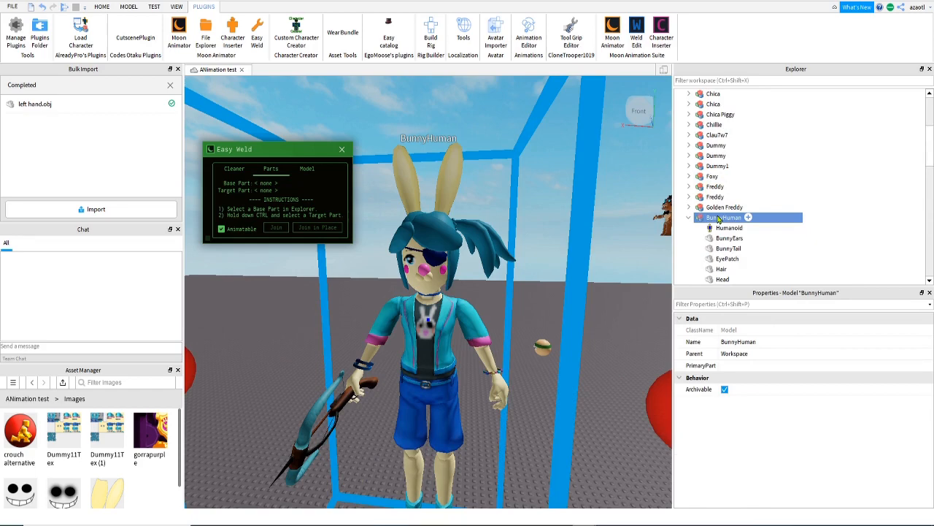
{"action": "scroll", "coordinate": [732, 231], "scroll_direction": "down", "scroll_amount": 10}
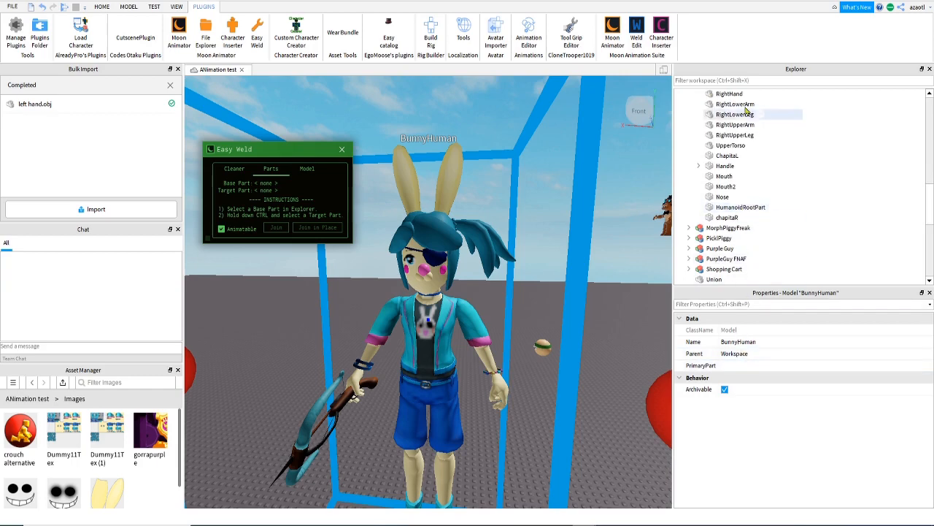
{"action": "scroll", "coordinate": [775, 165], "scroll_direction": "up", "scroll_amount": 6}
{"action": "scroll", "coordinate": [774, 165], "scroll_direction": "up", "scroll_amount": 1}
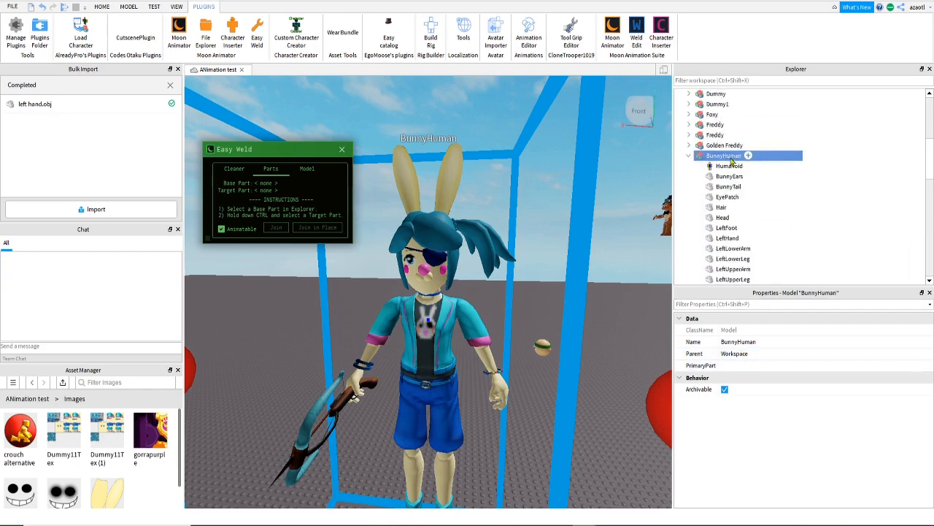
{"action": "scroll", "coordinate": [734, 161], "scroll_direction": "down", "scroll_amount": 8}
{"action": "left_click", "coordinate": [741, 365]}
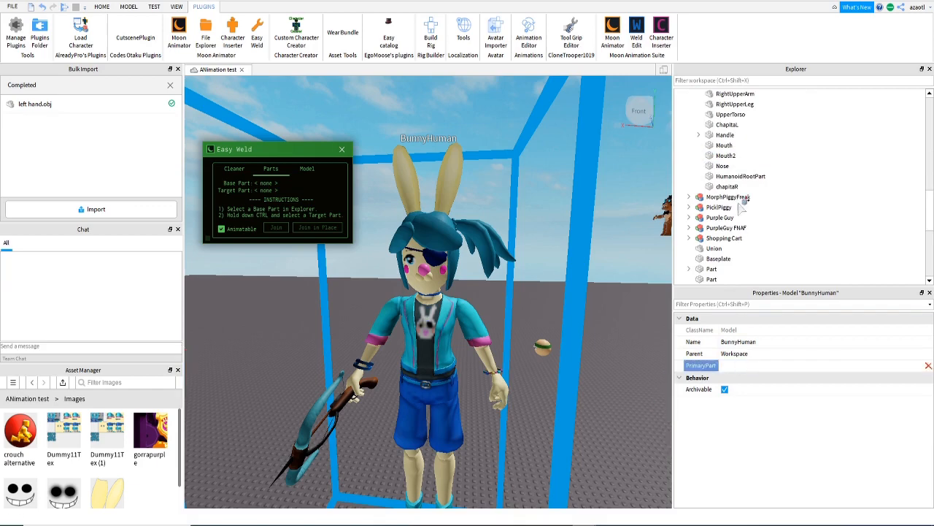
{"action": "left_click", "coordinate": [738, 177]}
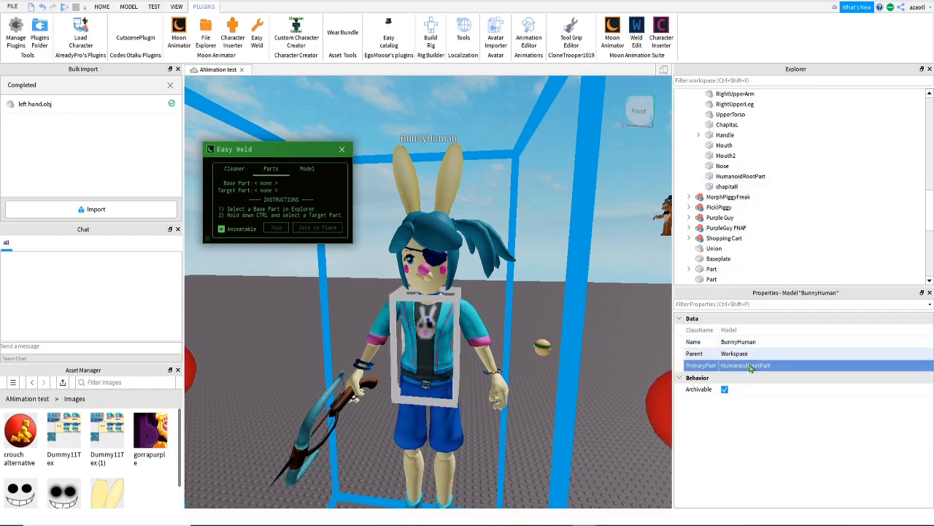
{"action": "scroll", "coordinate": [761, 183], "scroll_direction": "up", "scroll_amount": 8}
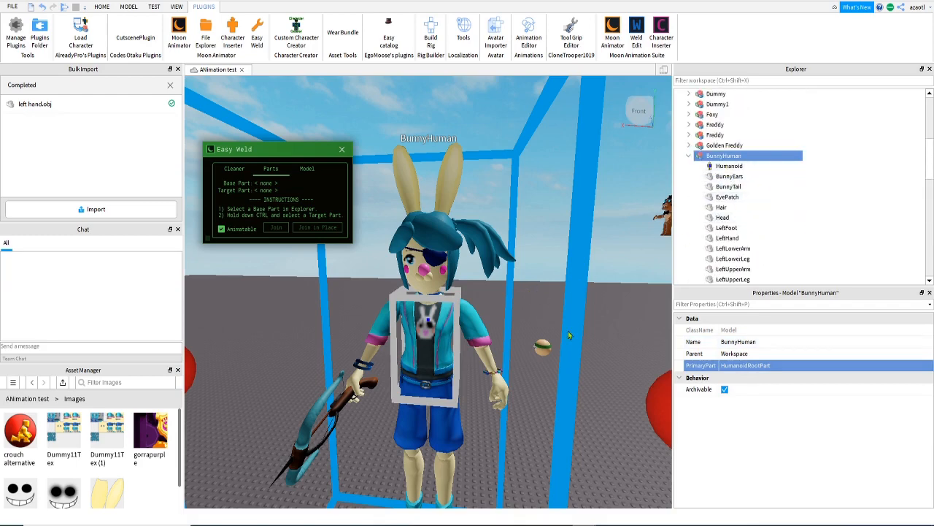
{"action": "left_click", "coordinate": [612, 330]}
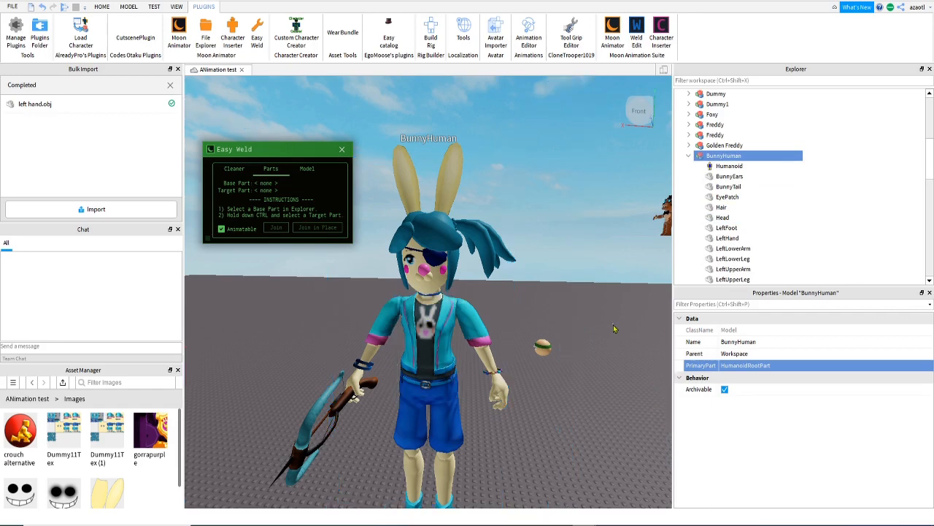
Try to join LowerTorso in place to HumanoidRootPart as the base part with Easy Weld
{"action": "left_click", "coordinate": [422, 344]}
{"action": "scroll", "coordinate": [786, 216], "scroll_direction": "down", "scroll_amount": 6}
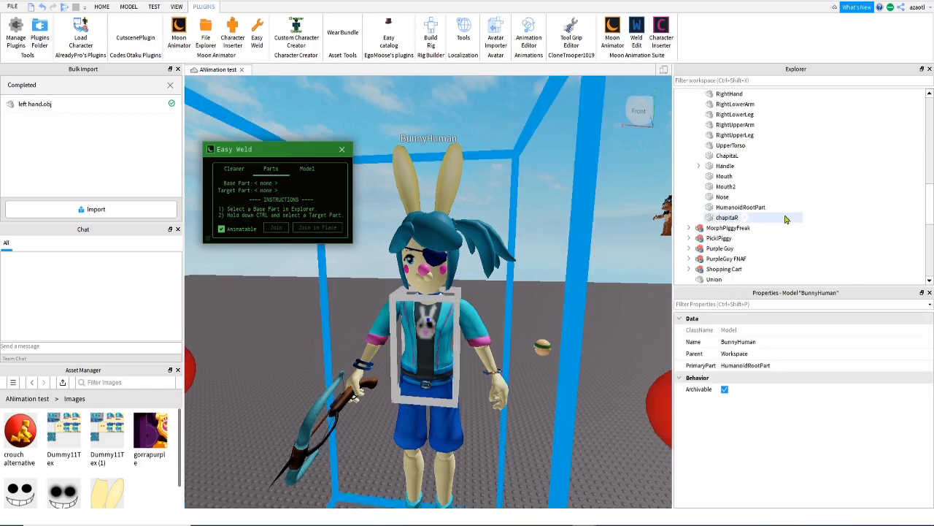
{"action": "left_click", "coordinate": [742, 208]}
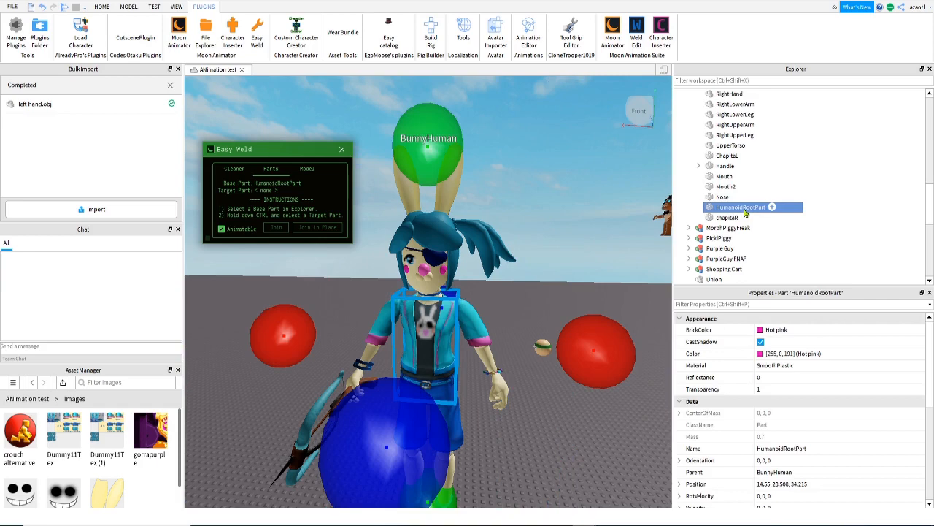
{"action": "scroll", "coordinate": [744, 212], "scroll_direction": "up", "scroll_amount": 1}
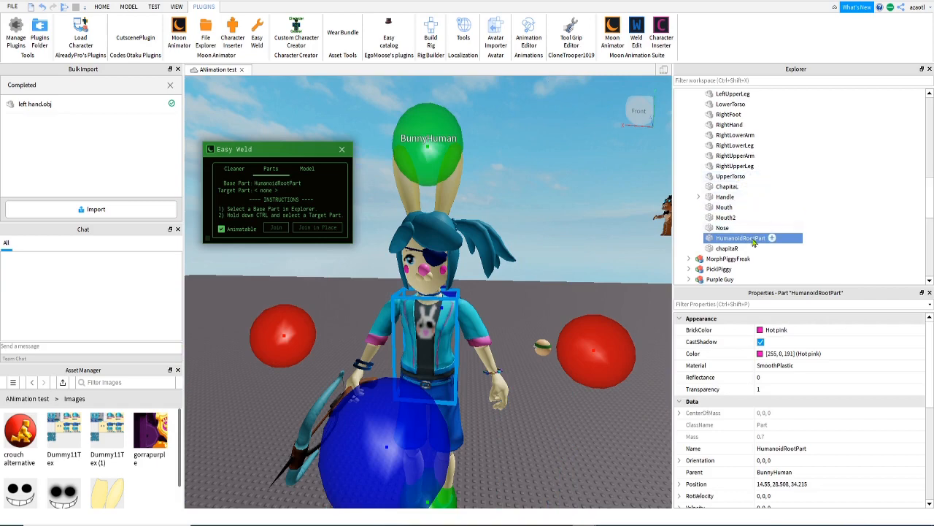
{"action": "left_click", "coordinate": [726, 105], "text": "ctrl"}
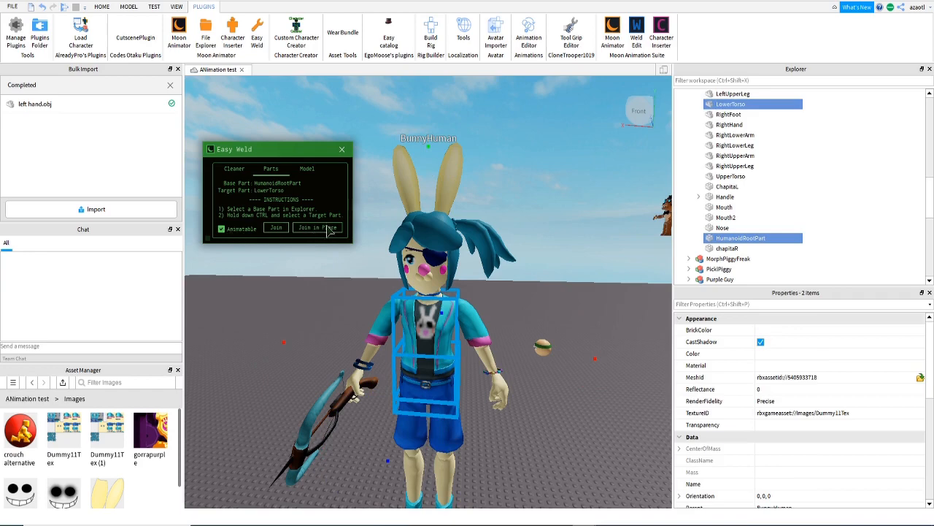
{"action": "left_click", "coordinate": [328, 232]}
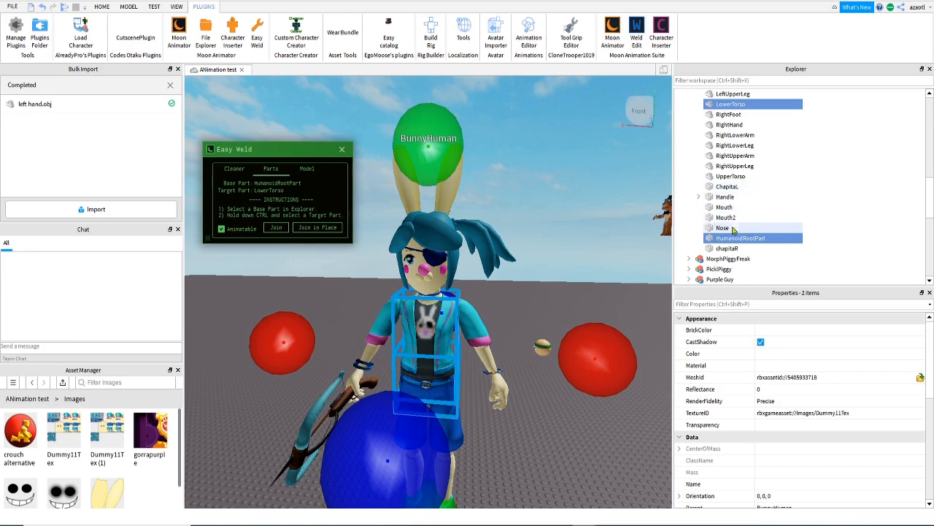
Join UpperTorso in place to LowerTorso as the base part, using an animatable joint
{"action": "scroll", "coordinate": [756, 179], "scroll_direction": "up", "scroll_amount": 2}
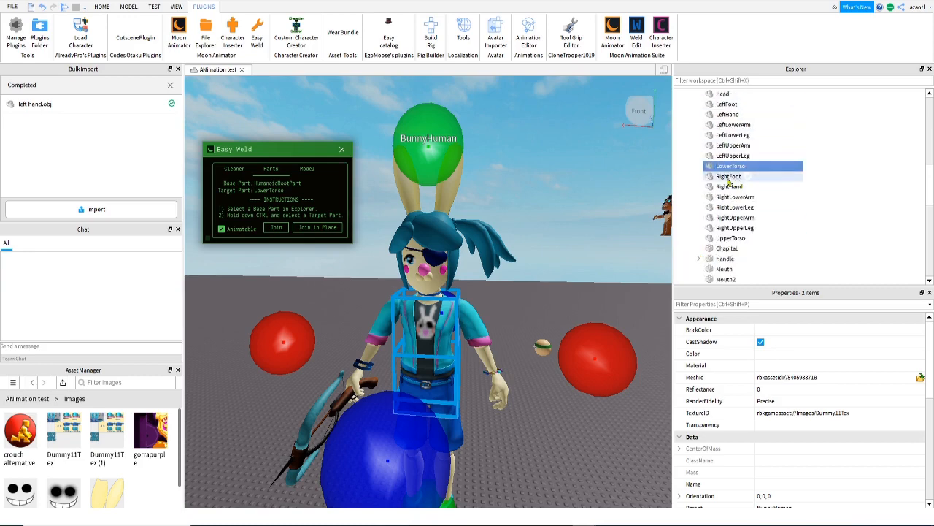
{"action": "left_click", "coordinate": [730, 166]}
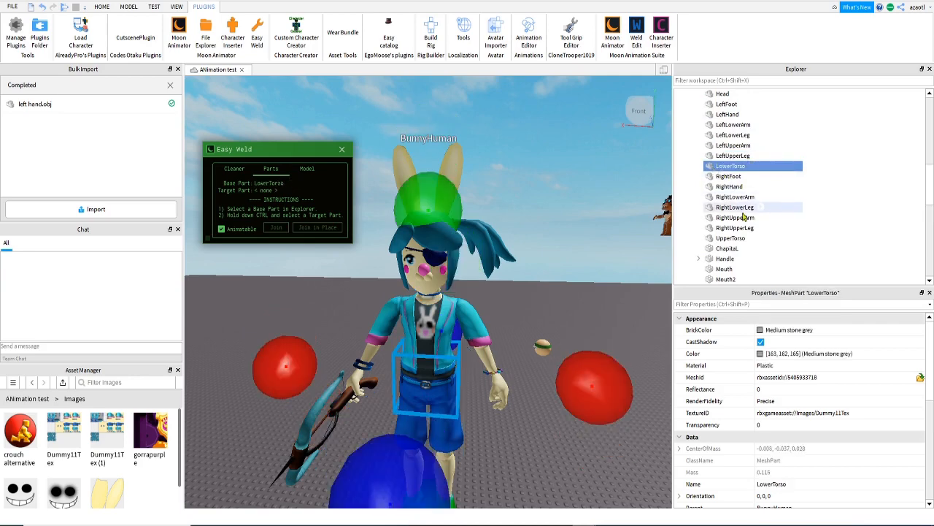
{"action": "scroll", "coordinate": [748, 219], "scroll_direction": "up", "scroll_amount": 2}
{"action": "scroll", "coordinate": [763, 241], "scroll_direction": "down", "scroll_amount": 3}
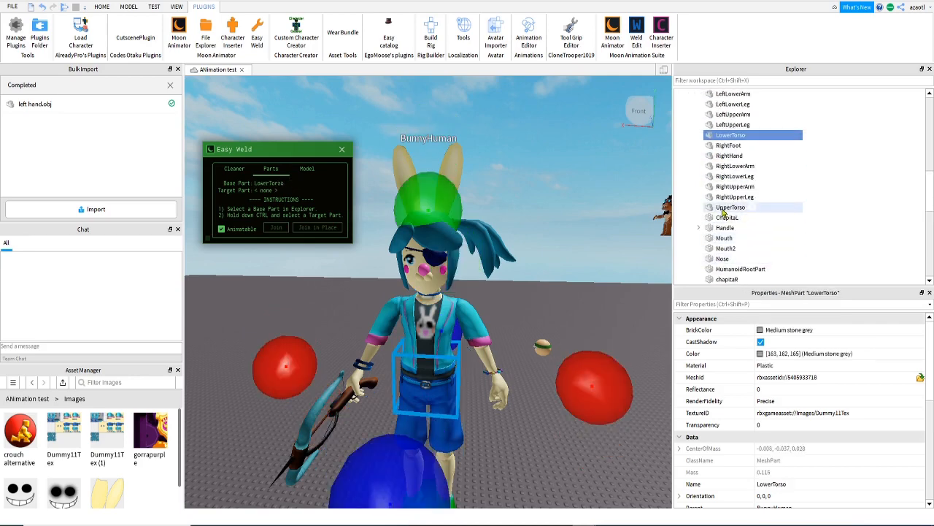
{"action": "left_click", "coordinate": [730, 208], "text": "ctrl"}
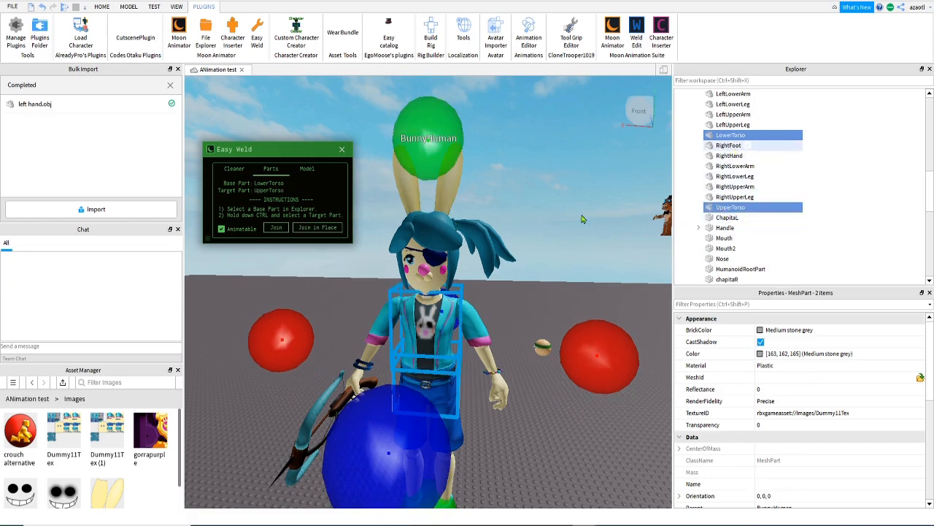
{"action": "left_click", "coordinate": [319, 228]}
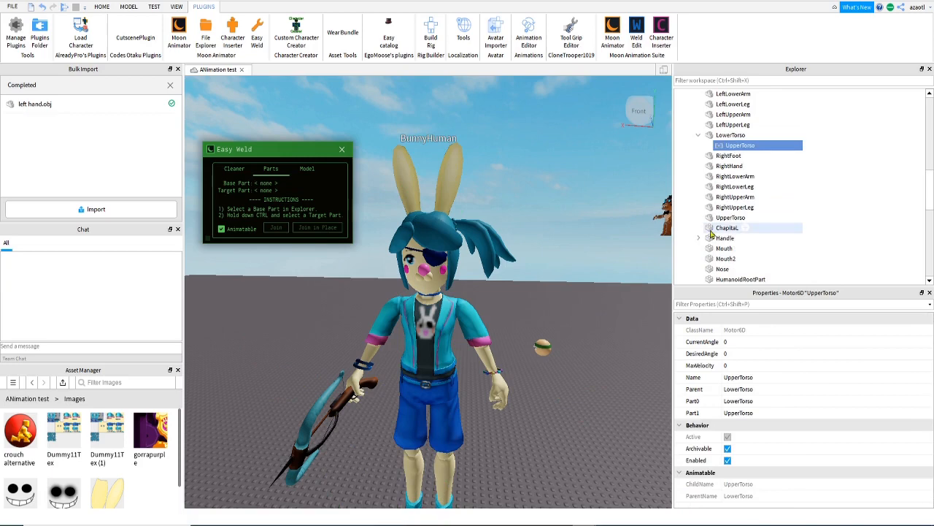
Join LeftUpperArm in place to UpperTorso as the base part, using an animatable joint
{"action": "scroll", "coordinate": [711, 234], "scroll_direction": "up", "scroll_amount": 1}
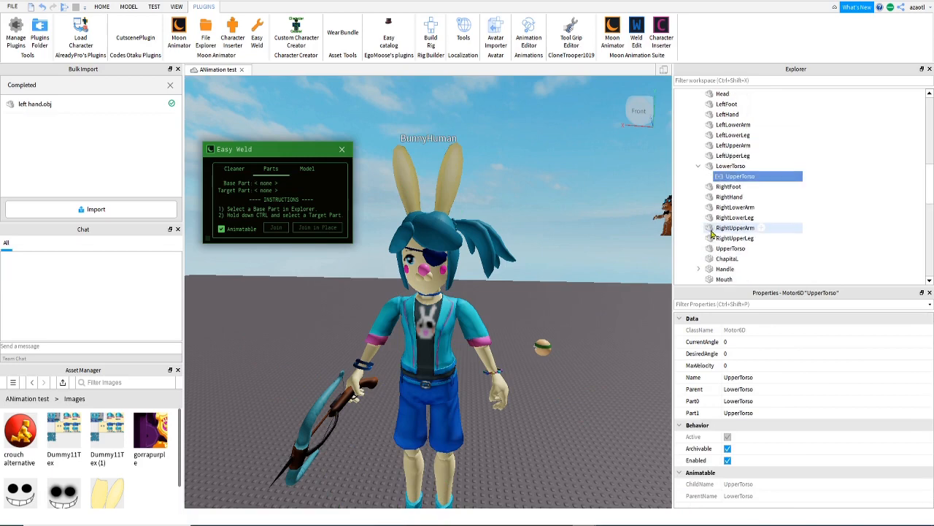
{"action": "scroll", "coordinate": [712, 234], "scroll_direction": "down", "scroll_amount": 1}
{"action": "left_click", "coordinate": [731, 218]}
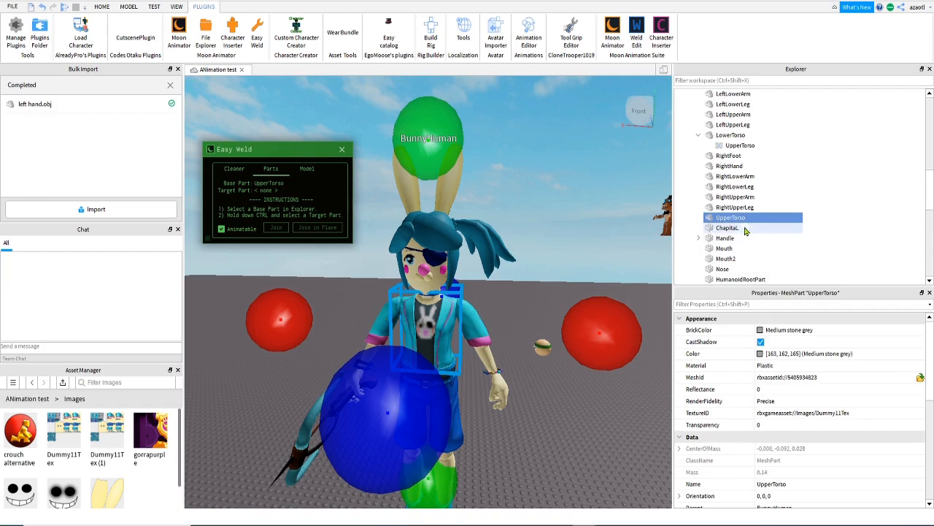
{"action": "left_click", "coordinate": [734, 114], "text": "ctrl"}
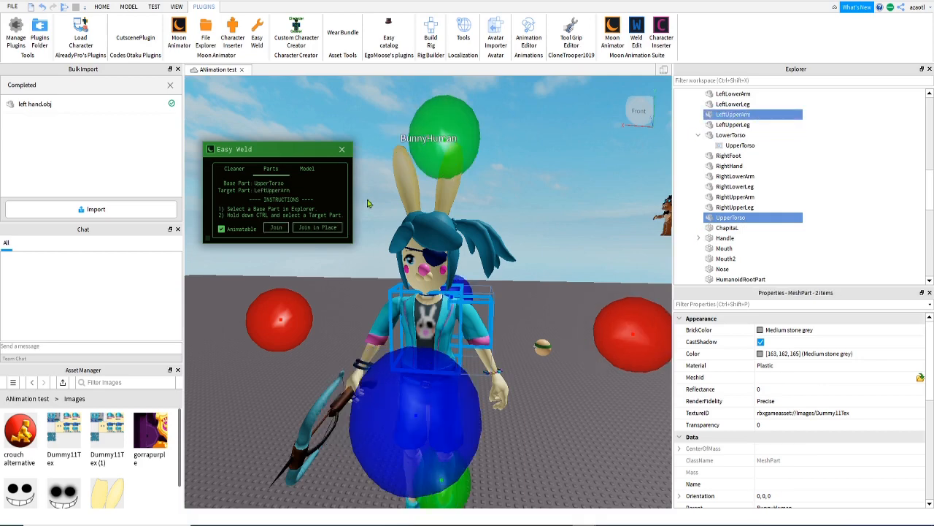
{"action": "left_click", "coordinate": [318, 228]}
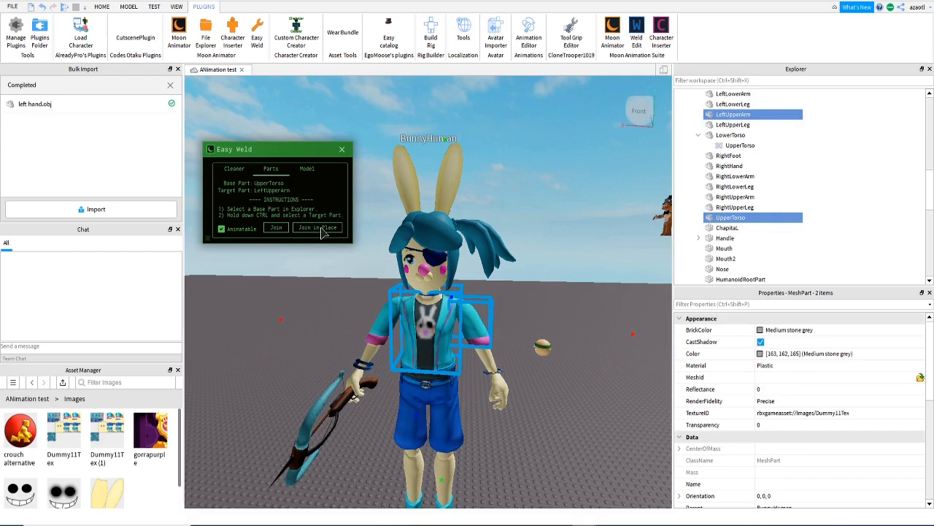
{"action": "left_click", "coordinate": [321, 228]}
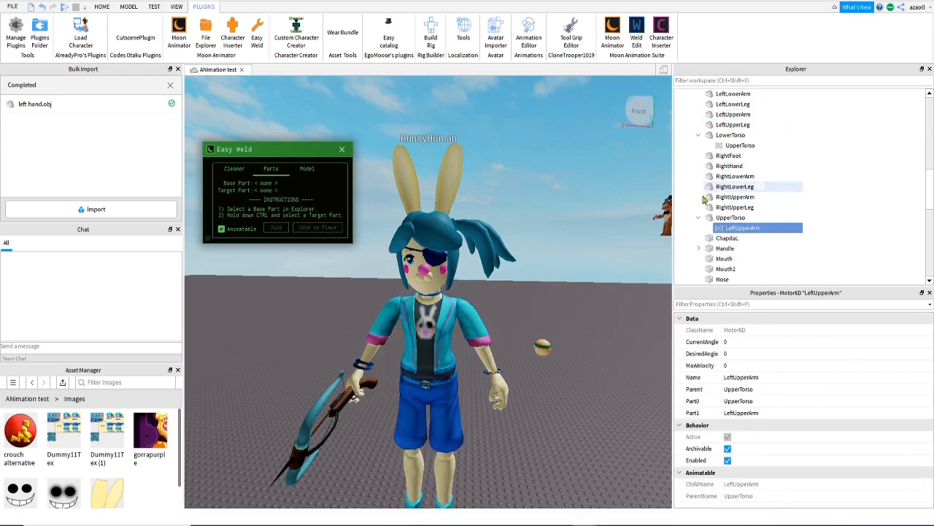
Join RightUpperArm in place to UpperTorso as the base part, using an animatable joint
{"action": "left_click", "coordinate": [730, 218]}
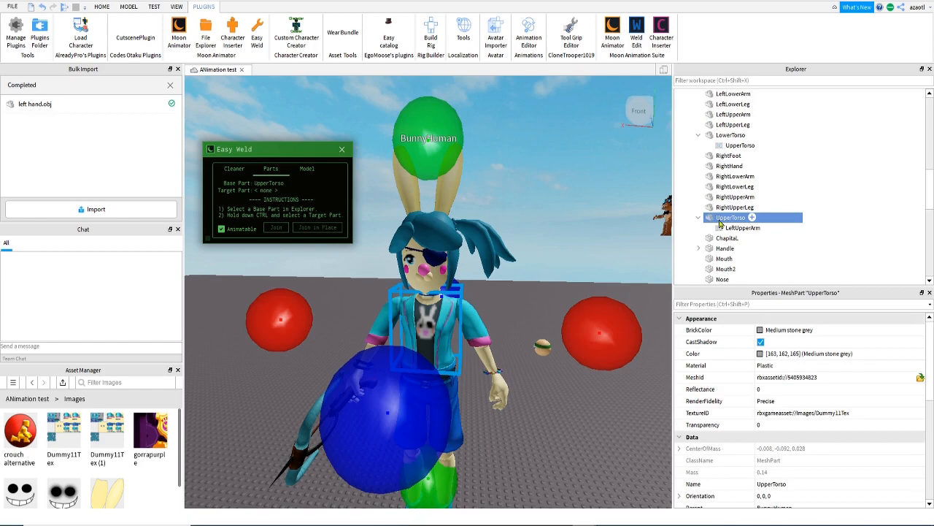
{"action": "left_click", "coordinate": [735, 197], "text": "ctrl"}
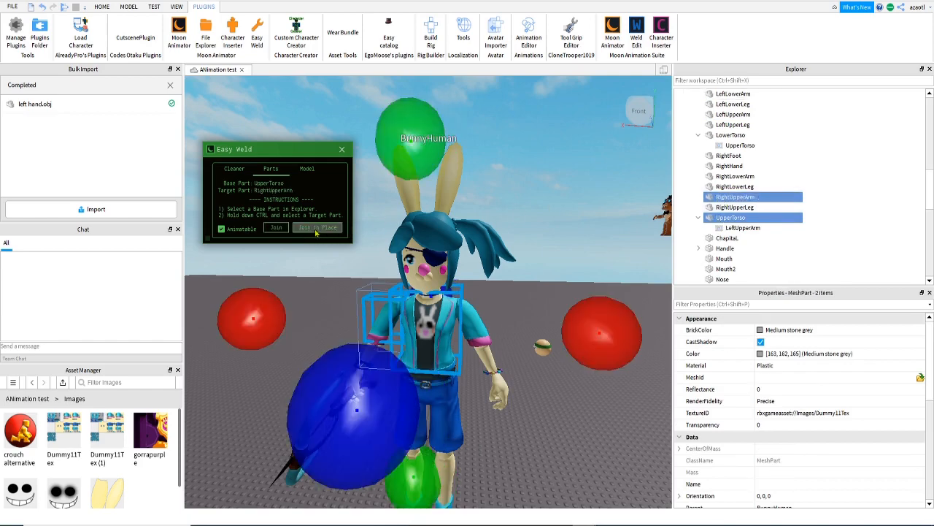
{"action": "left_click", "coordinate": [316, 229]}
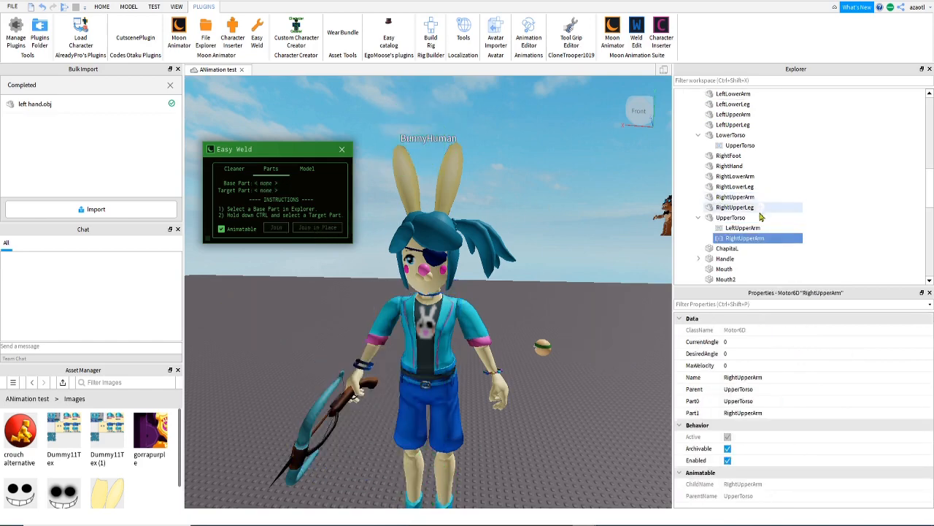
{"action": "scroll", "coordinate": [759, 217], "scroll_direction": "down", "scroll_amount": 2}
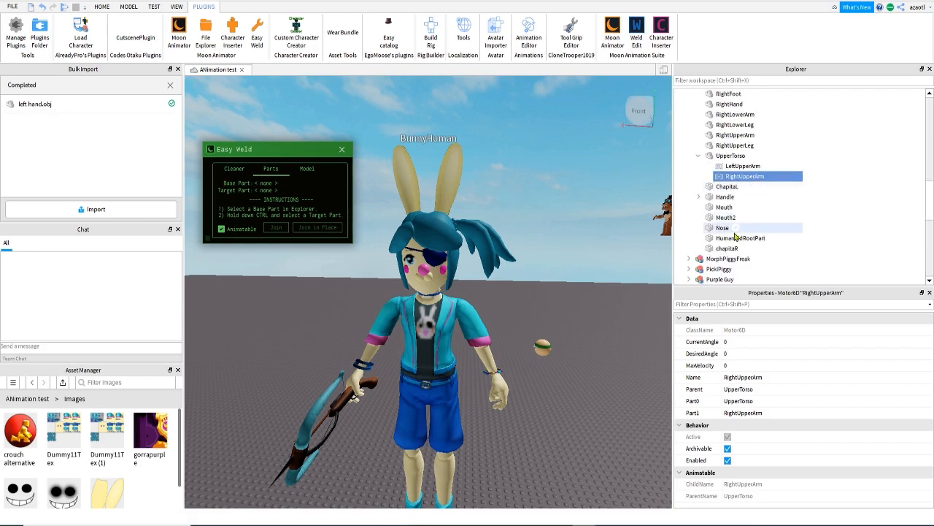
{"action": "scroll", "coordinate": [735, 236], "scroll_direction": "up", "scroll_amount": 2}
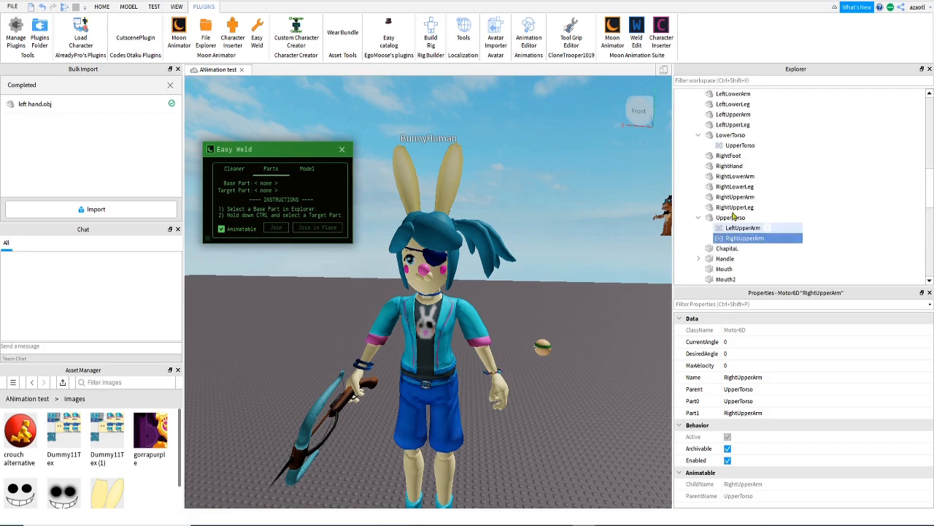
Join RightUpperLeg and LeftUpperLeg in place to LowerTorso as the base part, using animatable joints
{"action": "left_click", "coordinate": [726, 135]}
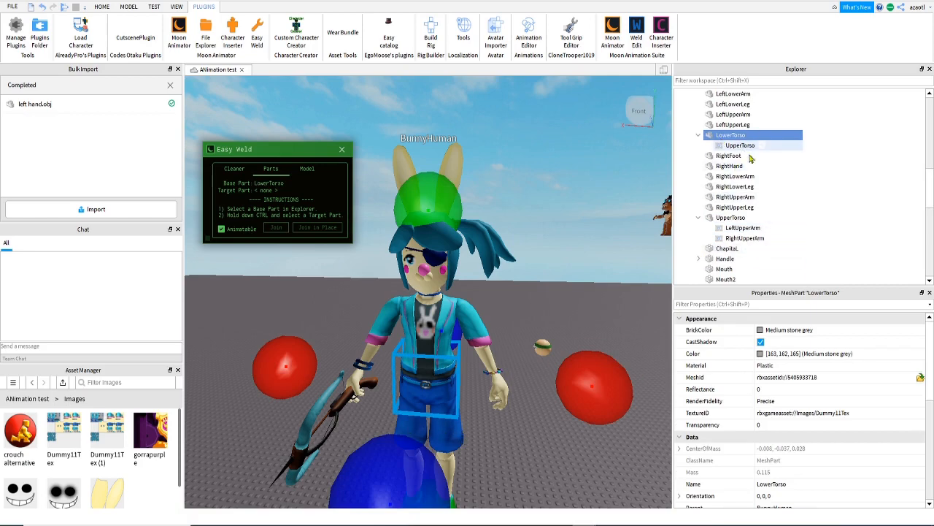
{"action": "left_click", "coordinate": [737, 207], "text": "ctrl"}
{"action": "left_click", "coordinate": [318, 228]}
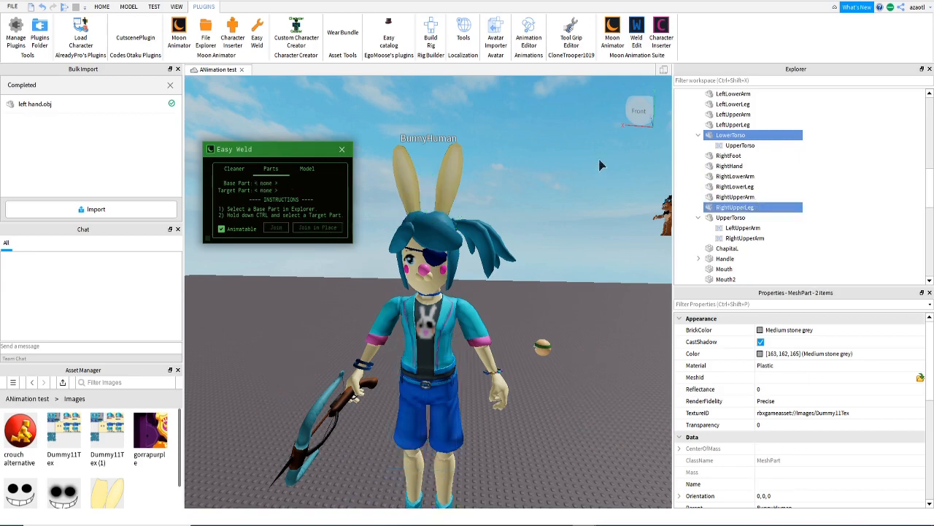
{"action": "left_click", "coordinate": [730, 135]}
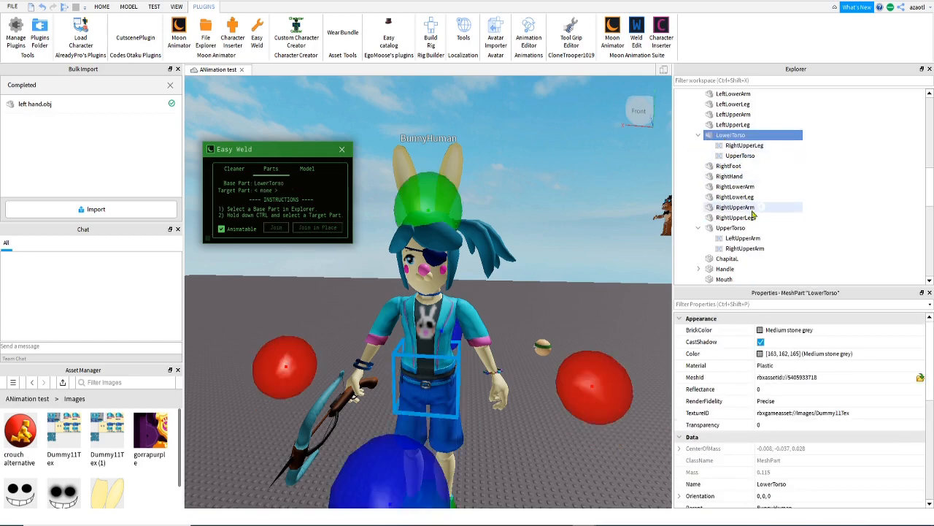
{"action": "left_click", "coordinate": [733, 125], "text": "ctrl"}
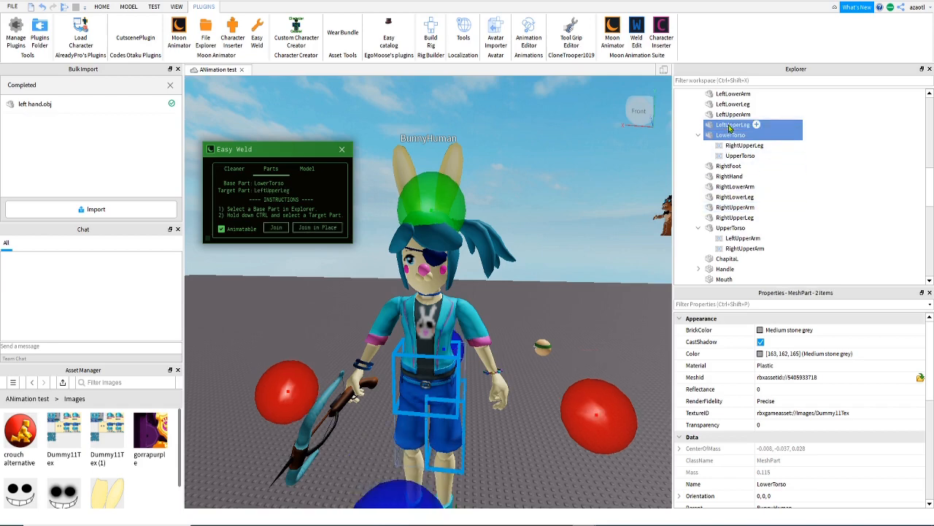
{"action": "left_click", "coordinate": [328, 227]}
Join RightLowerLeg in place to RightUpperLeg as the base part, using an animatable joint
{"action": "scroll", "coordinate": [770, 221], "scroll_direction": "up", "scroll_amount": 1}
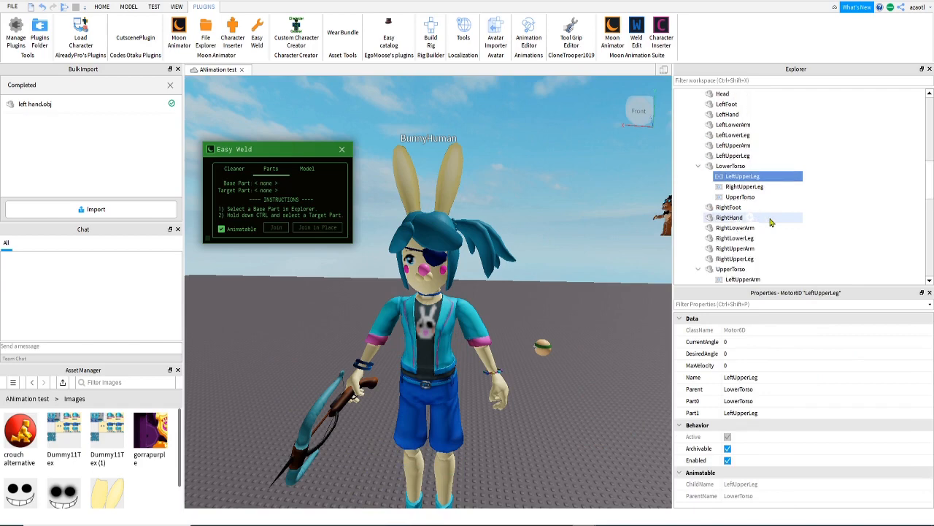
{"action": "scroll", "coordinate": [770, 221], "scroll_direction": "up", "scroll_amount": 1}
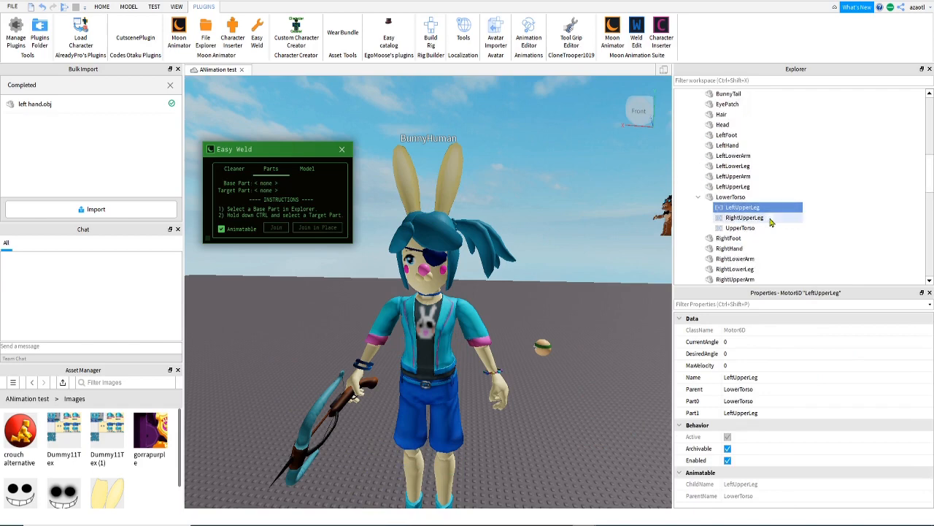
{"action": "scroll", "coordinate": [770, 221], "scroll_direction": "down", "scroll_amount": 2}
{"action": "scroll", "coordinate": [770, 221], "scroll_direction": "down", "scroll_amount": 1}
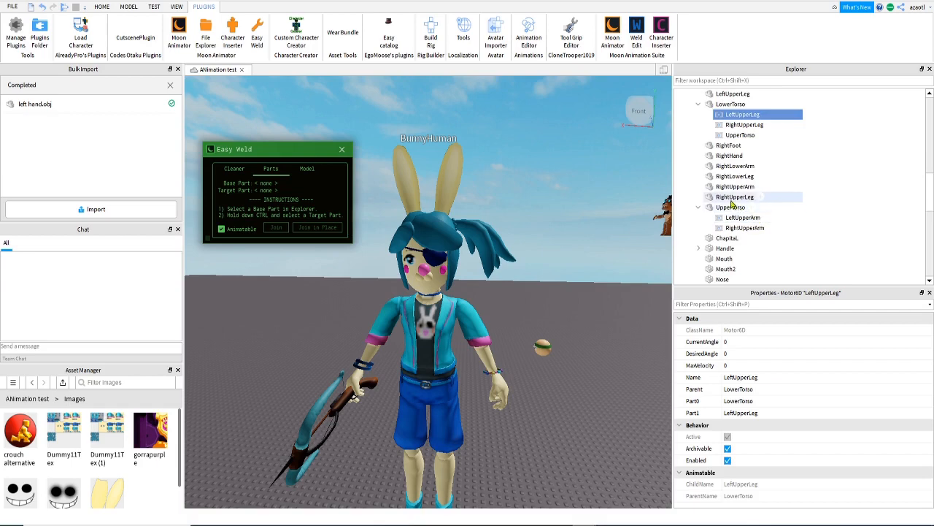
{"action": "left_click", "coordinate": [727, 199]}
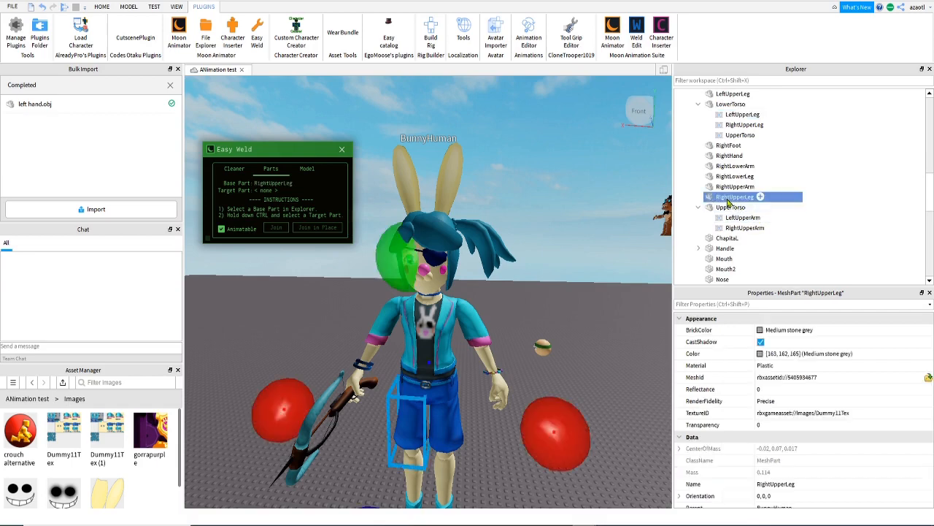
{"action": "left_click", "coordinate": [735, 177], "text": "ctrl"}
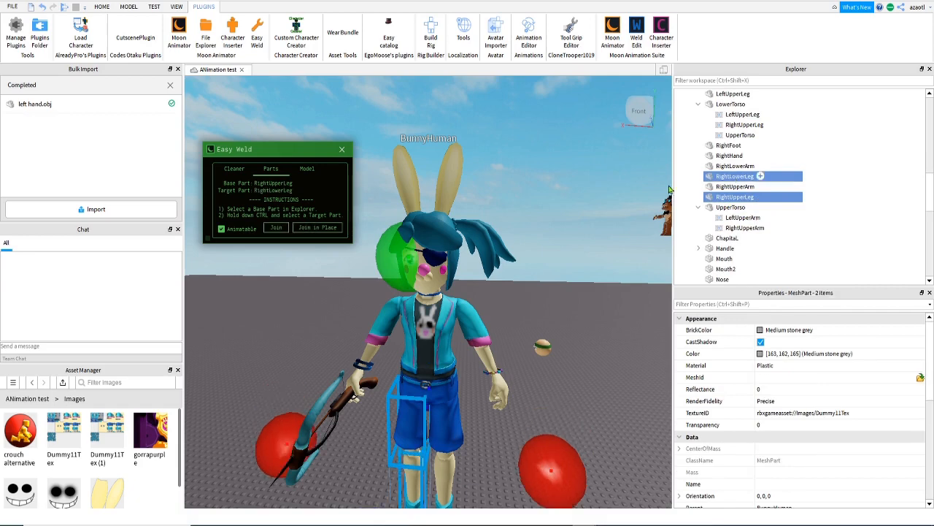
{"action": "left_click", "coordinate": [318, 227]}
Join RightFoot in place to RightLowerLeg as the base part, using an animatable joint
{"action": "left_click", "coordinate": [728, 176]}
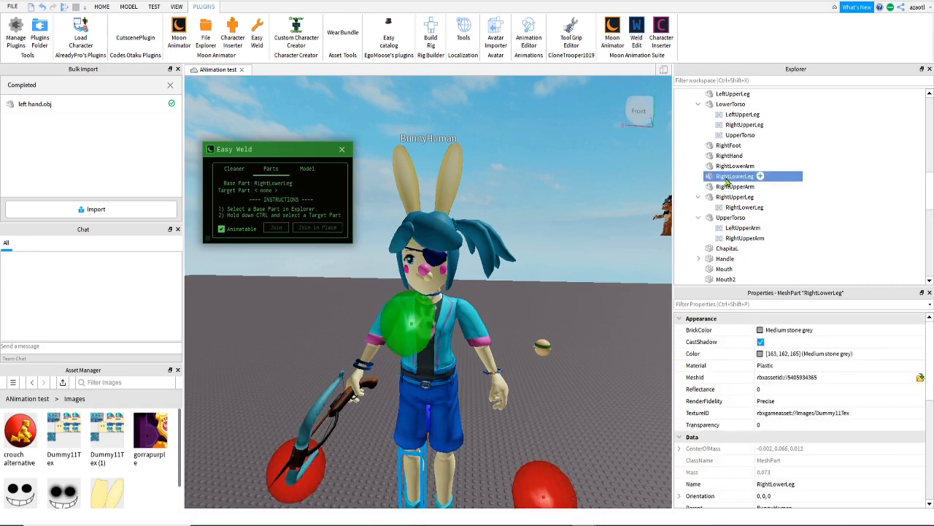
{"action": "left_click", "coordinate": [729, 145], "text": "ctrl"}
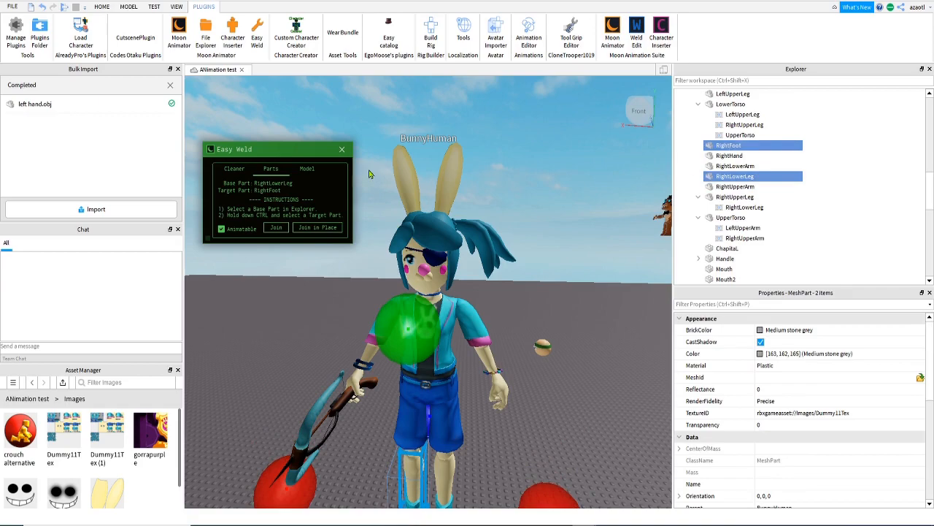
{"action": "right_click_drag", "start_coordinate": [352, 365], "coordinate": [351, 365]}
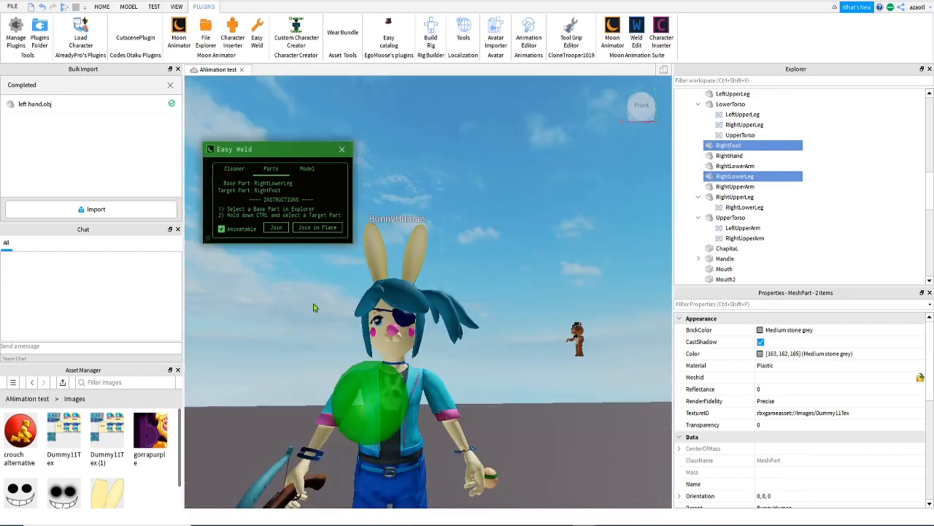
{"action": "left_click", "coordinate": [330, 230]}
Join LeftLowerLeg in place to LeftUpperLeg, and LeftFoot in place to LeftLowerLeg, using animatable joints
{"action": "right_click_drag", "start_coordinate": [509, 304], "coordinate": [505, 304]}
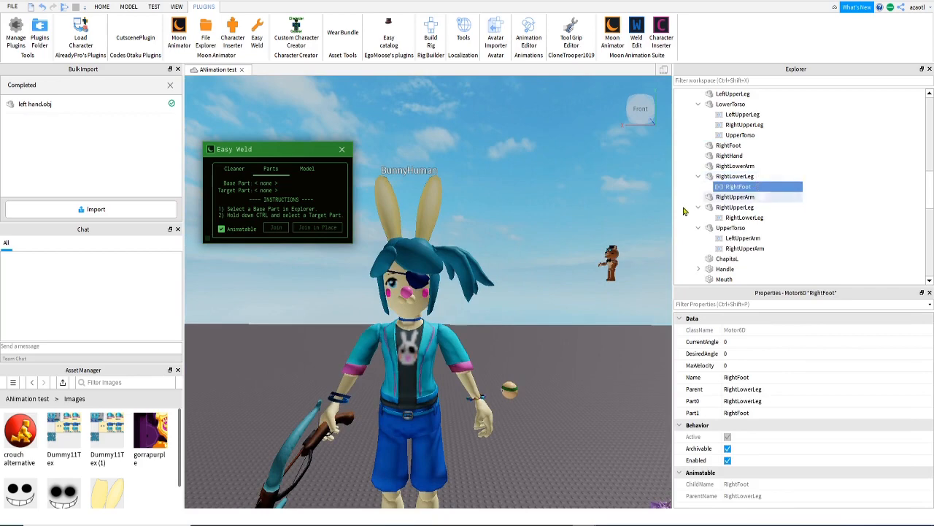
{"action": "right_click_drag", "start_coordinate": [519, 286], "coordinate": [515, 301]}
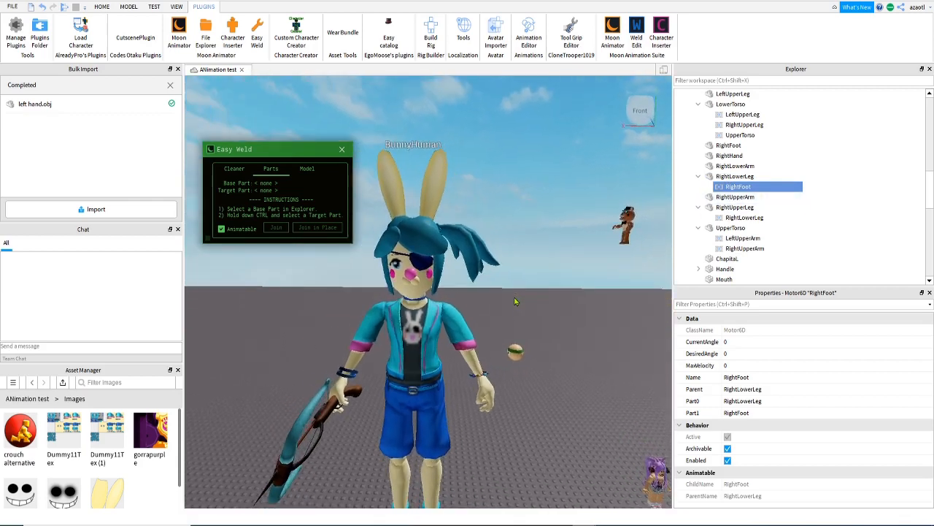
{"action": "scroll", "coordinate": [744, 234], "scroll_direction": "up", "scroll_amount": 3}
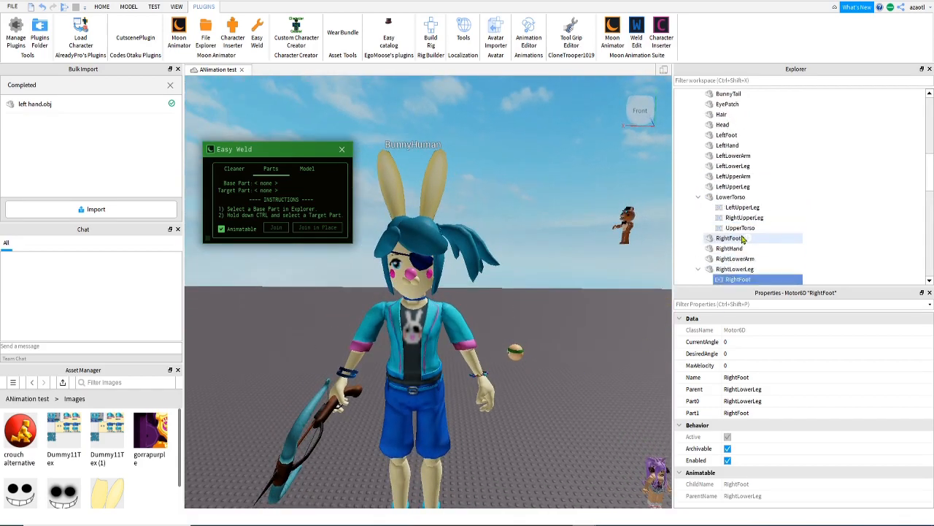
{"action": "left_click", "coordinate": [730, 190]}
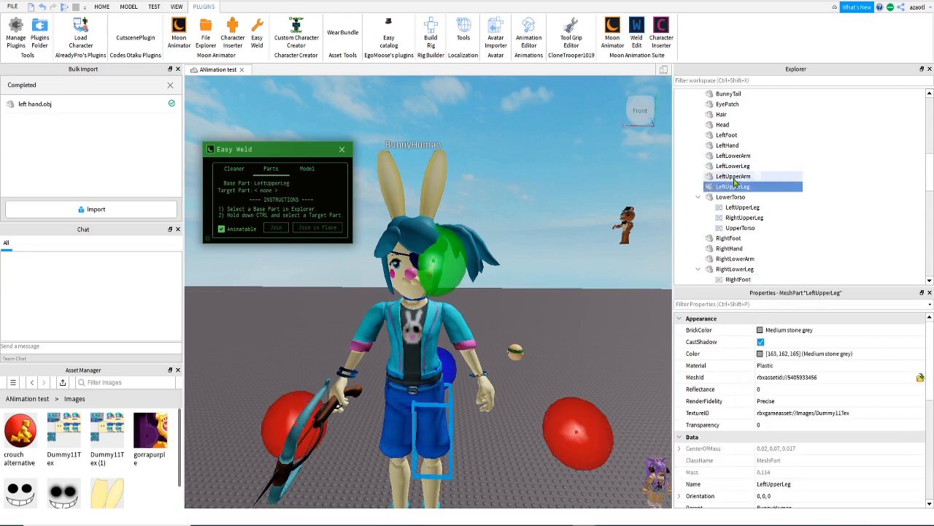
{"action": "left_click", "coordinate": [733, 166], "text": "ctrl"}
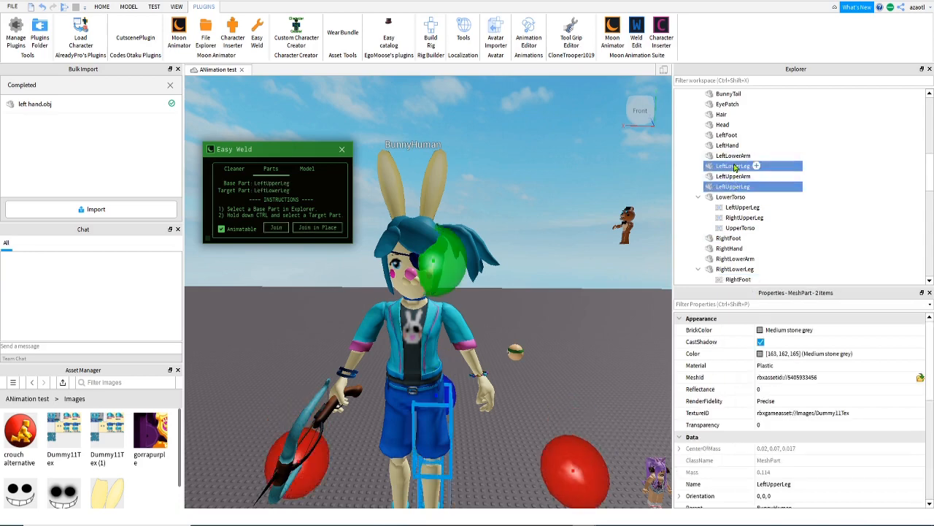
{"action": "left_click", "coordinate": [319, 228]}
{"action": "left_click", "coordinate": [318, 229]}
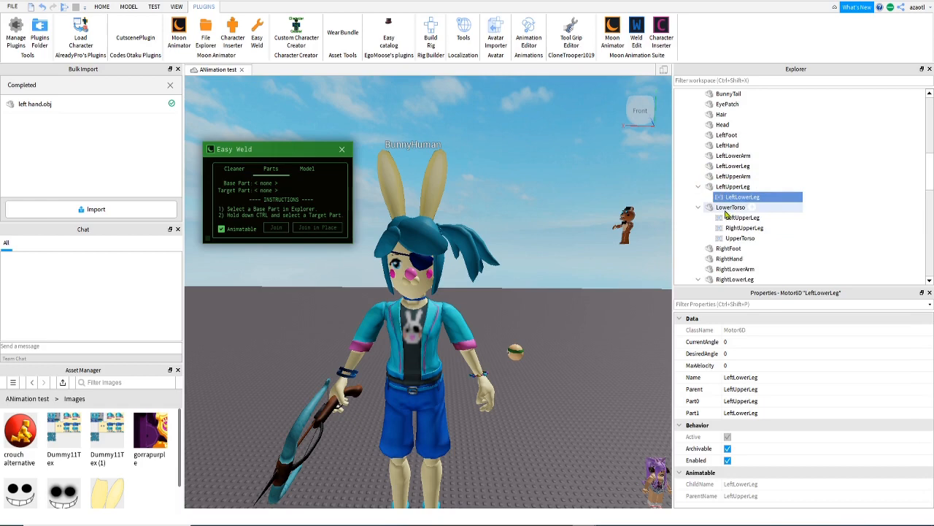
{"action": "left_click", "coordinate": [730, 165]}
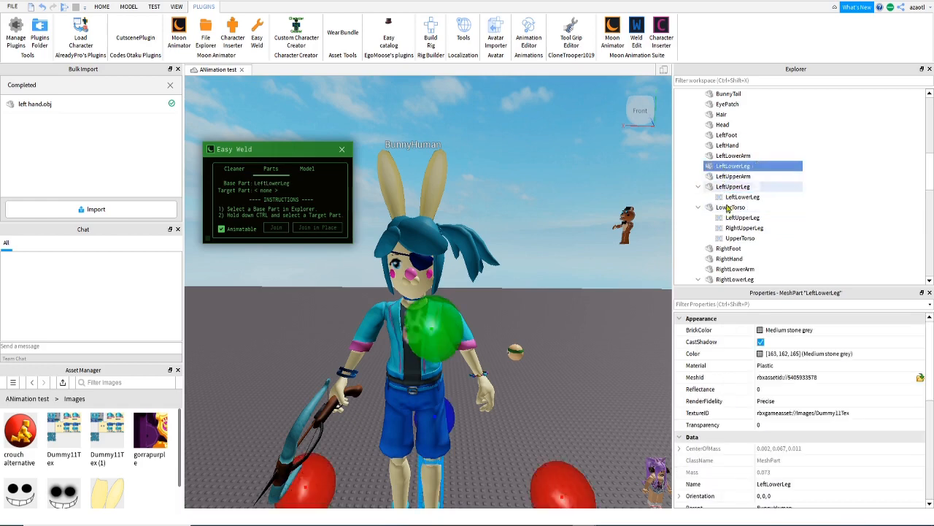
{"action": "left_click", "coordinate": [726, 135], "text": "ctrl"}
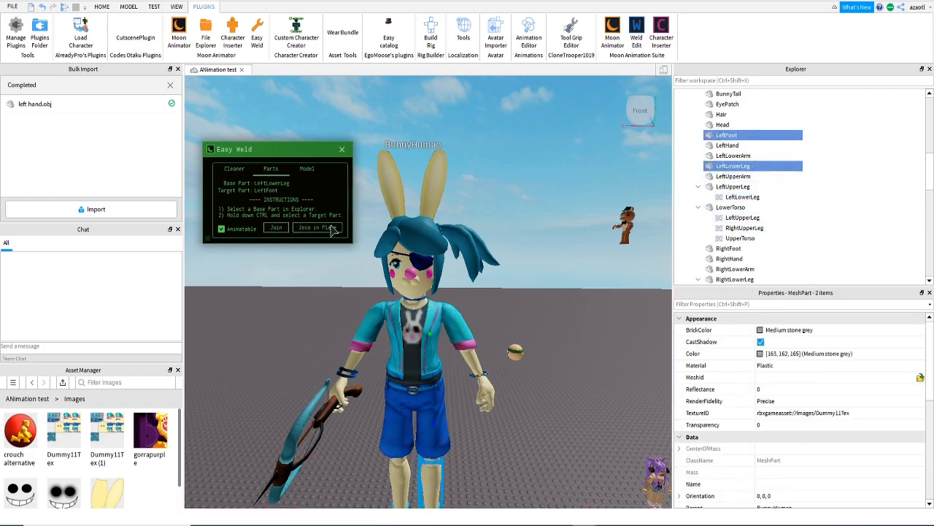
{"action": "left_click", "coordinate": [316, 228]}
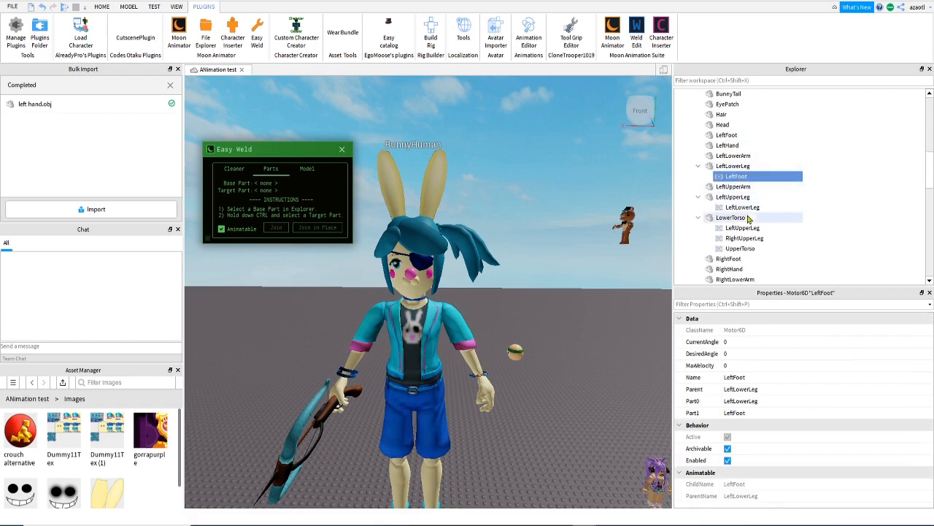
Join LeftLowerArm in place to LeftUpperArm, and LeftHand in place to LeftLowerArm, using animatable joints
{"action": "scroll", "coordinate": [748, 218], "scroll_direction": "up", "scroll_amount": 1}
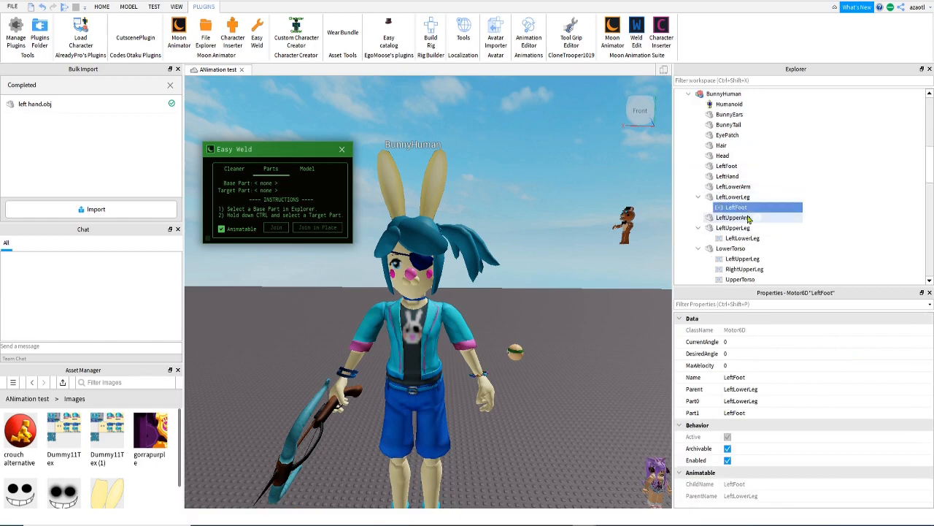
{"action": "left_click", "coordinate": [732, 217]}
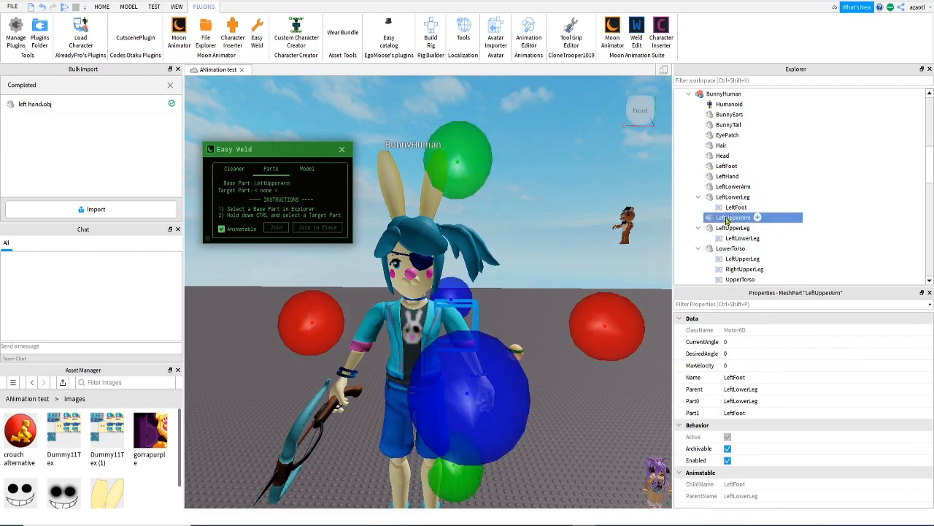
{"action": "left_click", "coordinate": [724, 187], "text": "ctrl"}
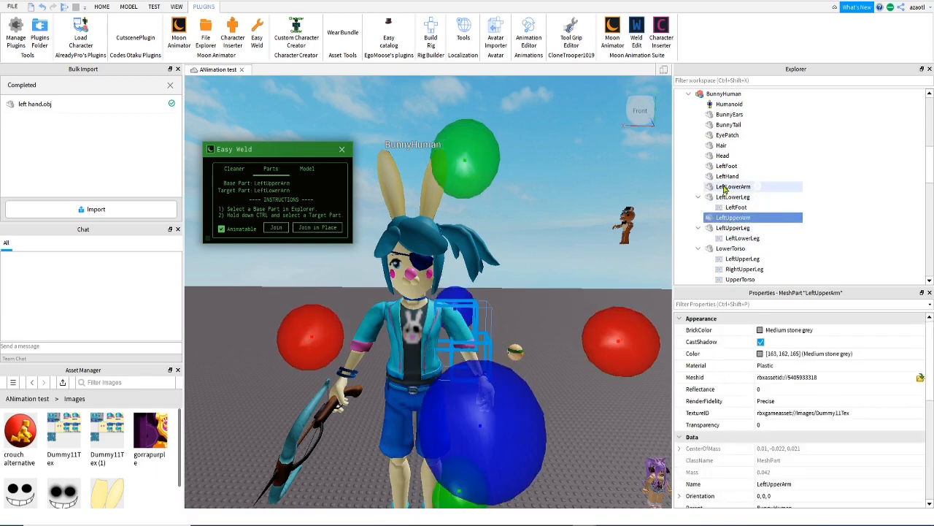
{"action": "left_click", "coordinate": [324, 228]}
{"action": "left_click", "coordinate": [732, 187]}
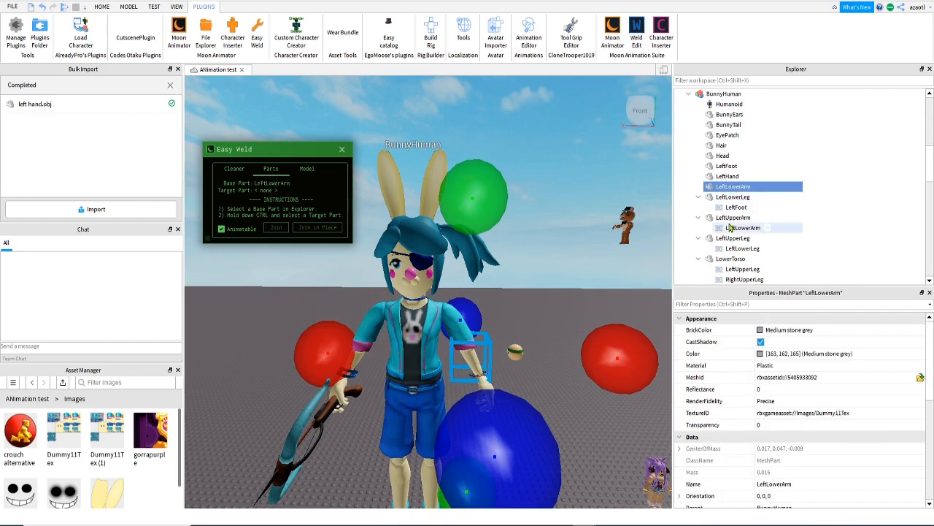
{"action": "left_click", "coordinate": [727, 176], "text": "ctrl"}
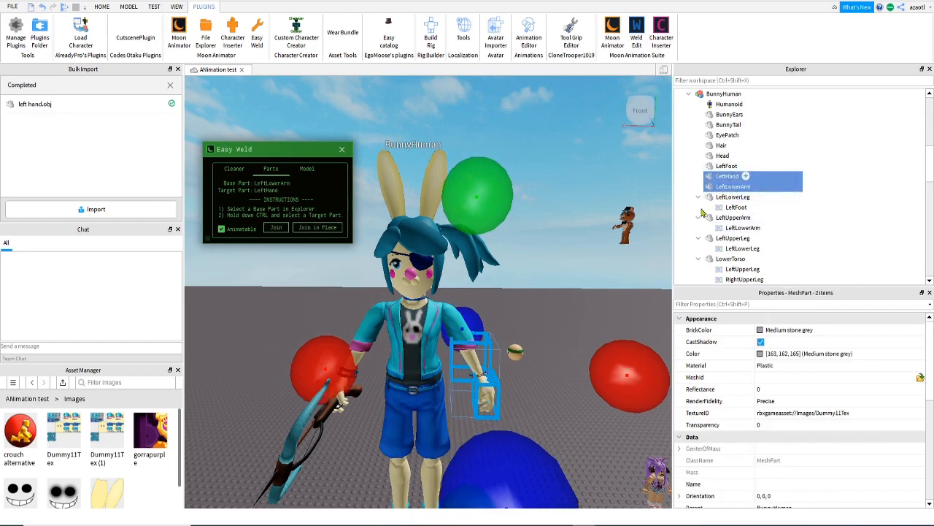
{"action": "left_click", "coordinate": [317, 227]}
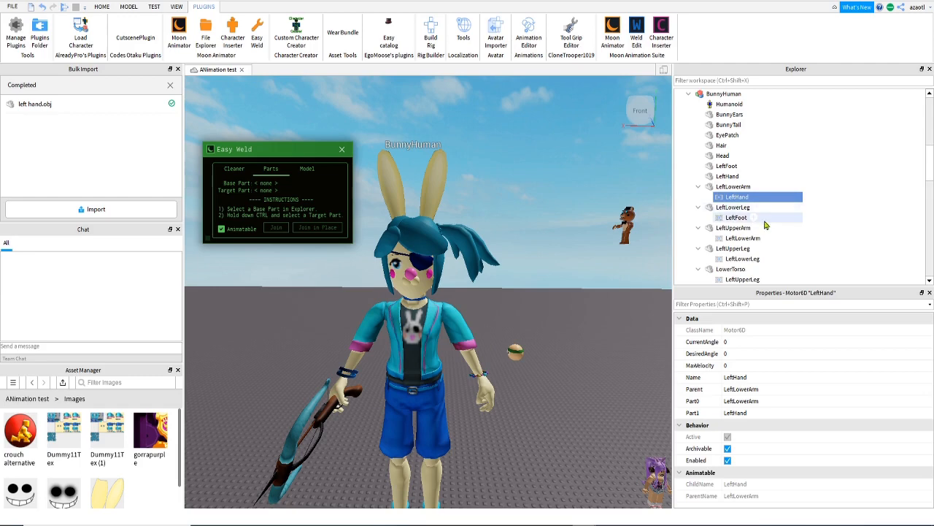
Join RightLowerArm in place to RightUpperArm, and RightHand in place to RightLowerArm, using animatable joints
{"action": "scroll", "coordinate": [767, 232], "scroll_direction": "down", "scroll_amount": 5}
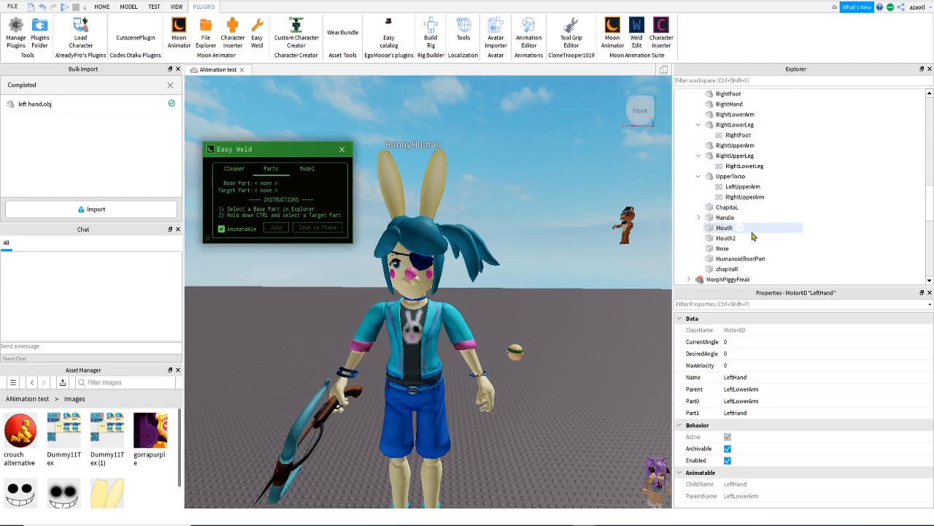
{"action": "left_click", "coordinate": [732, 146]}
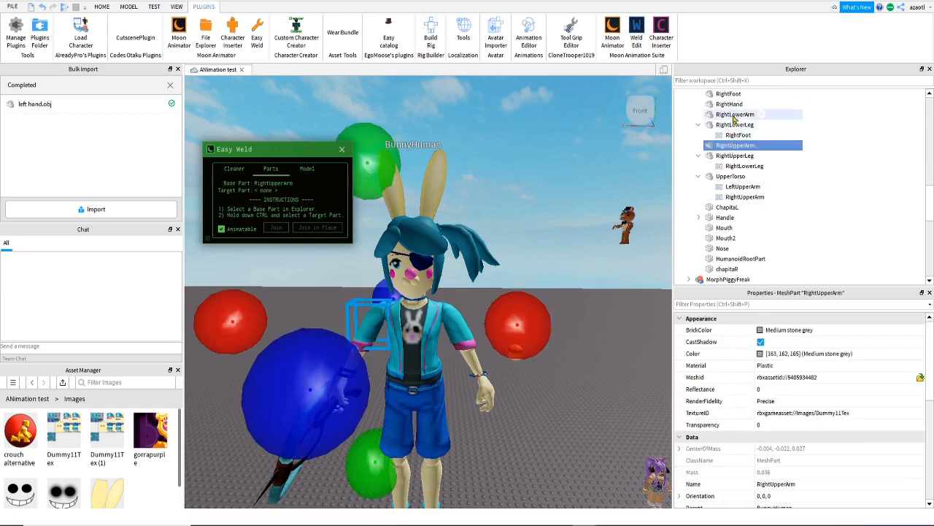
{"action": "left_click", "coordinate": [735, 114], "text": "ctrl"}
{"action": "left_click", "coordinate": [327, 228]}
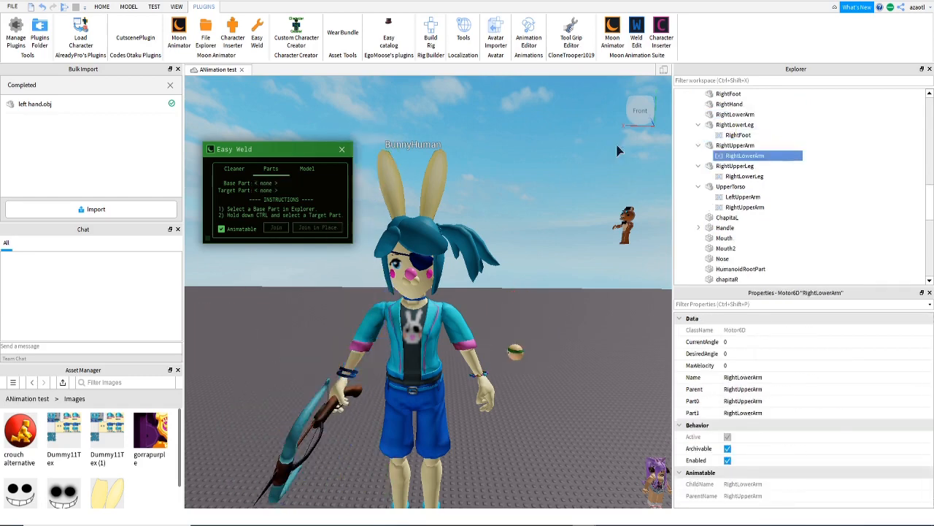
{"action": "left_click", "coordinate": [726, 116]}
{"action": "left_click", "coordinate": [729, 104], "text": "ctrl"}
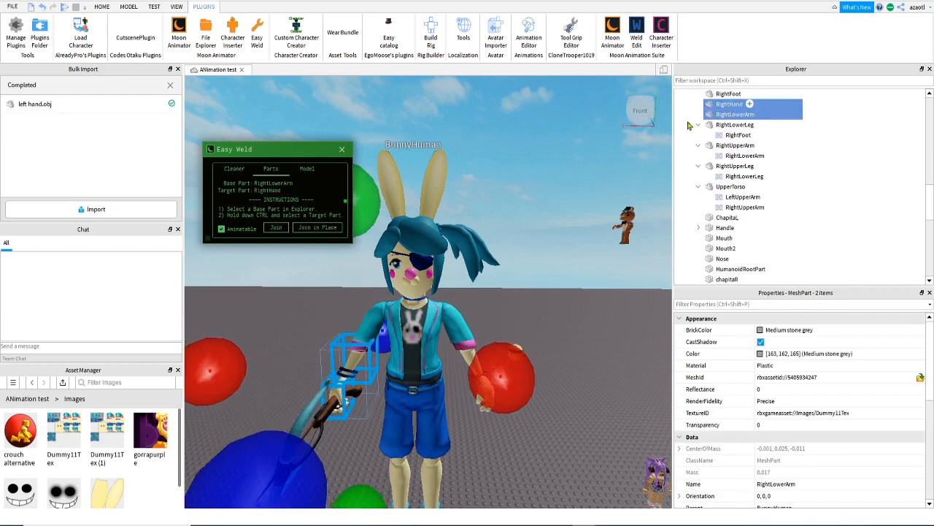
{"action": "left_click", "coordinate": [318, 228]}
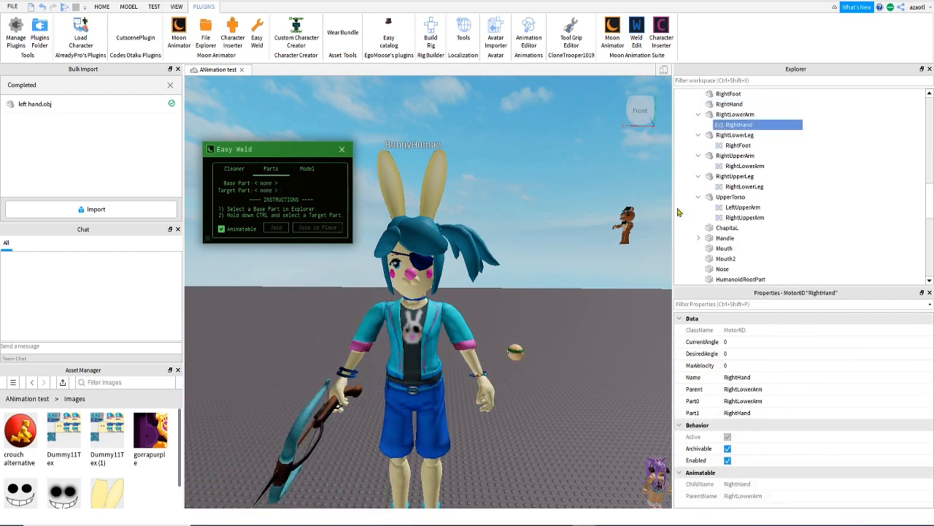
Rename the Handle part of the crossbow held by BunnyHuman as Crossbow
{"action": "left_click", "coordinate": [728, 104]}
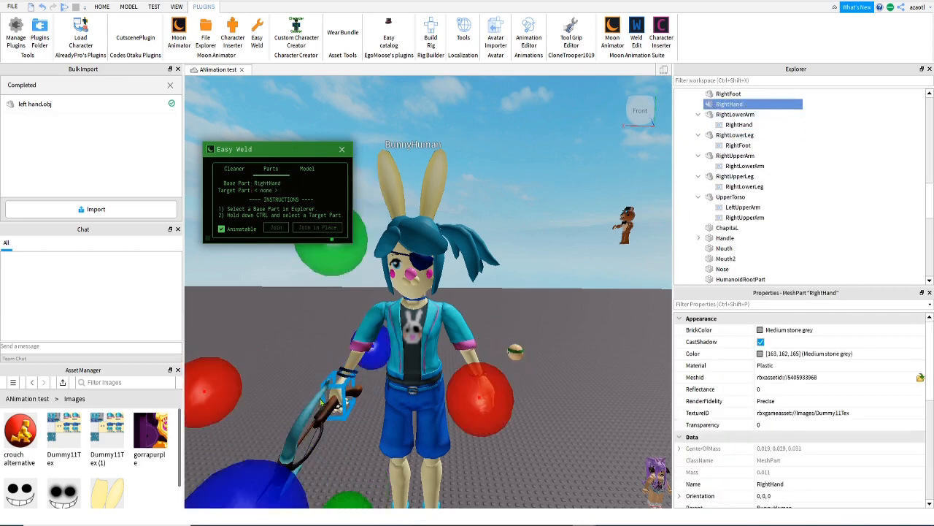
{"action": "scroll", "coordinate": [743, 235], "scroll_direction": "up", "scroll_amount": 8}
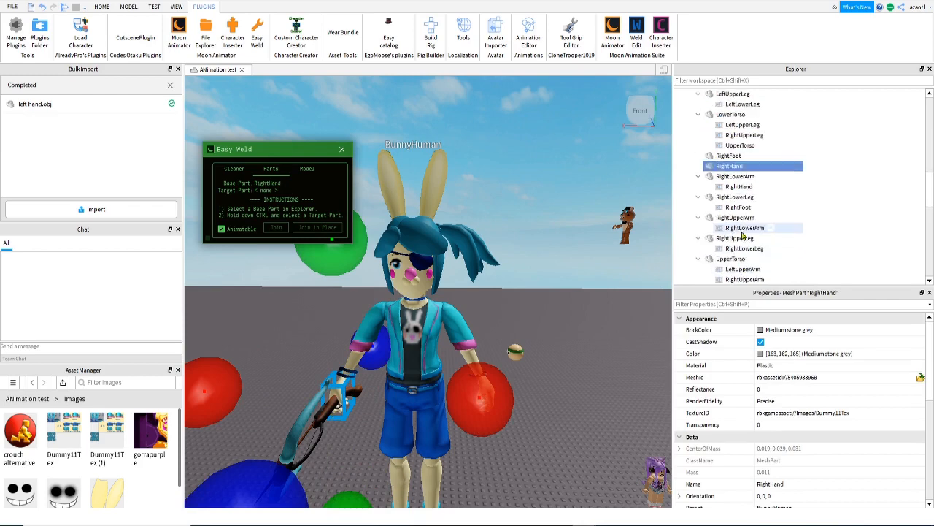
{"action": "scroll", "coordinate": [743, 235], "scroll_direction": "down", "scroll_amount": 8}
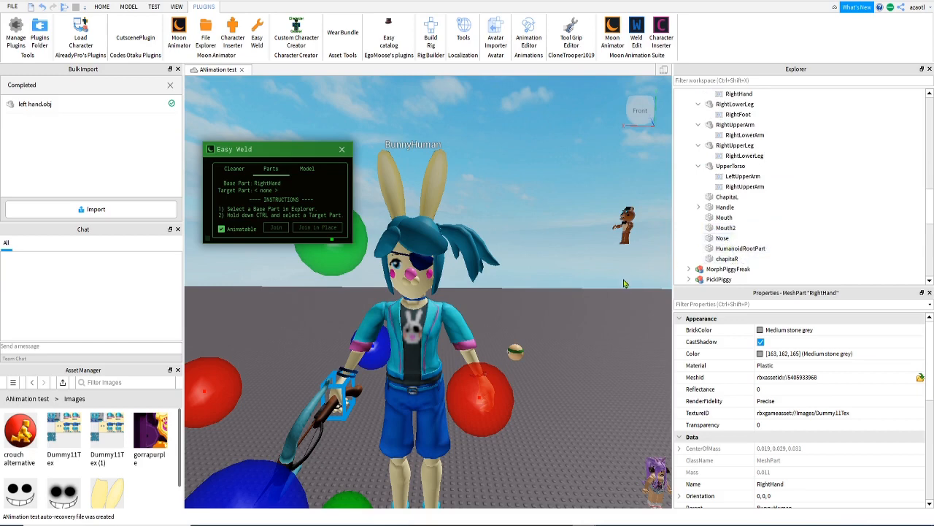
{"action": "scroll", "coordinate": [770, 183], "scroll_direction": "up", "scroll_amount": 4}
{"action": "scroll", "coordinate": [774, 194], "scroll_direction": "up", "scroll_amount": 4}
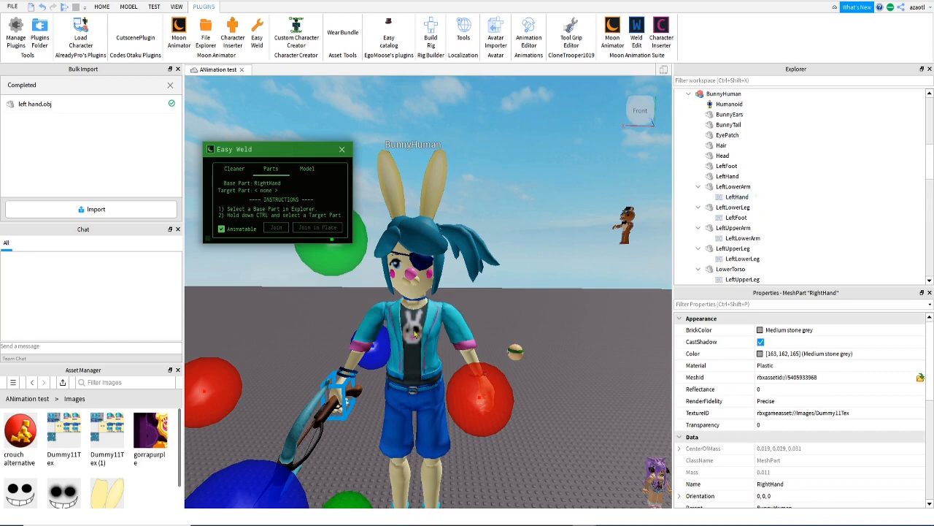
{"action": "left_click", "coordinate": [295, 406]}
{"action": "left_click", "coordinate": [295, 406], "text": "alt"}
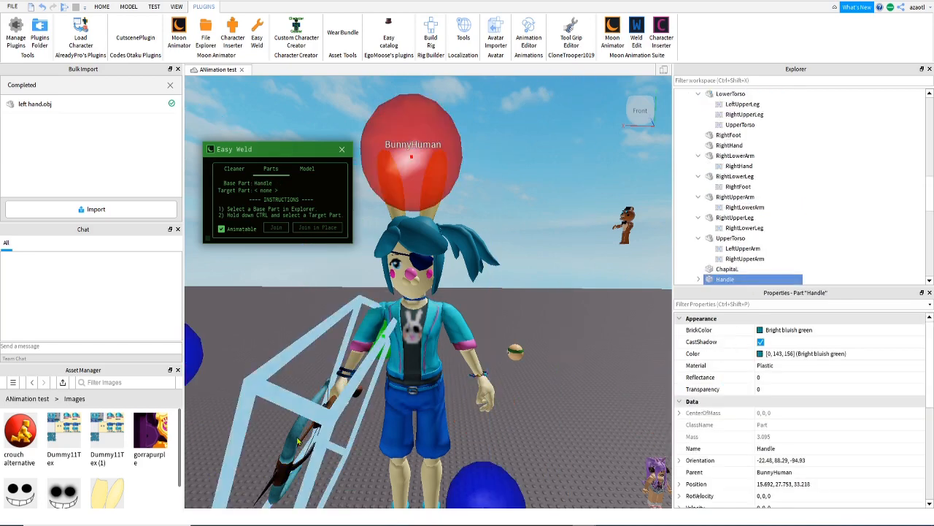
{"action": "scroll", "coordinate": [723, 249], "scroll_direction": "down", "scroll_amount": 1}
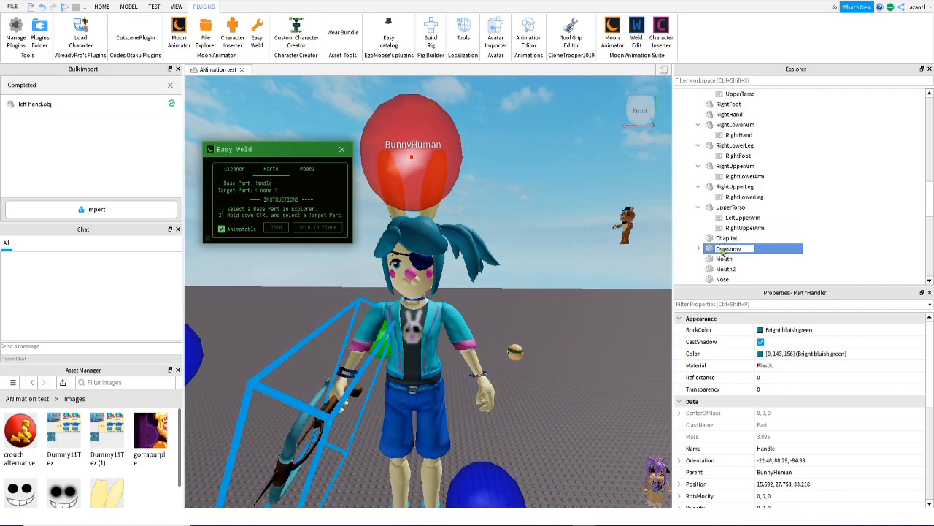
{"action": "key", "text": "Return"}
Delete the ConfettiBang sound and the RightGripAttachment from the Crossbow part, keeping its Mesh
{"action": "left_click", "coordinate": [698, 250]}
{"action": "left_click", "coordinate": [698, 249]}
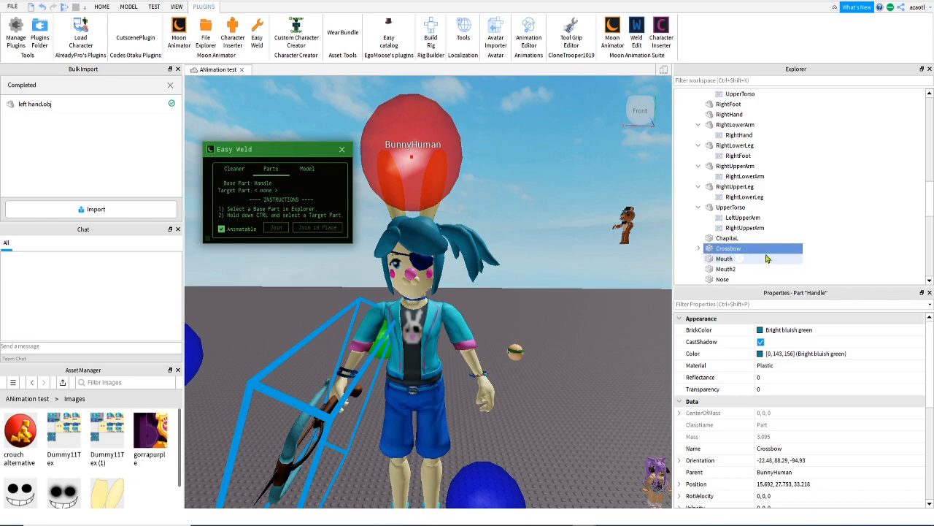
{"action": "left_click", "coordinate": [699, 250]}
{"action": "scroll", "coordinate": [758, 260], "scroll_direction": "down", "scroll_amount": 1}
{"action": "left_click", "coordinate": [740, 229]}
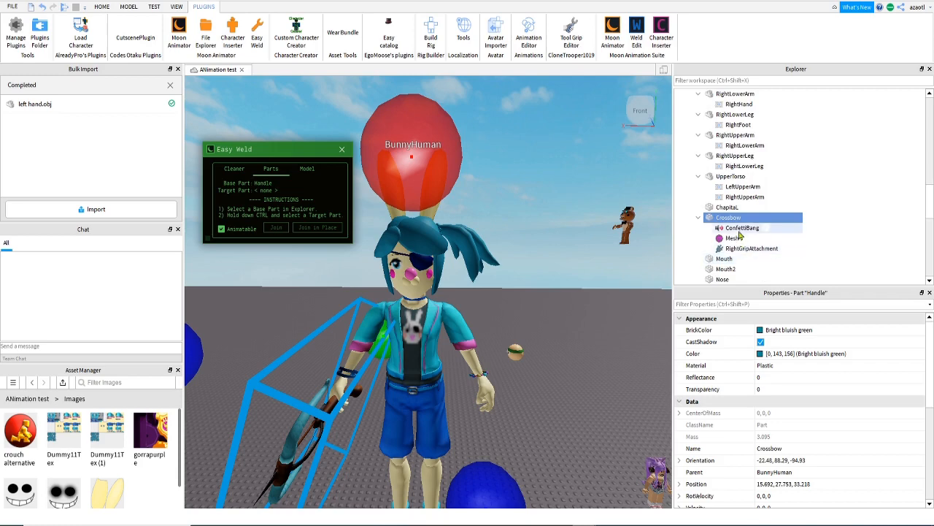
{"action": "key", "text": "Delete"}
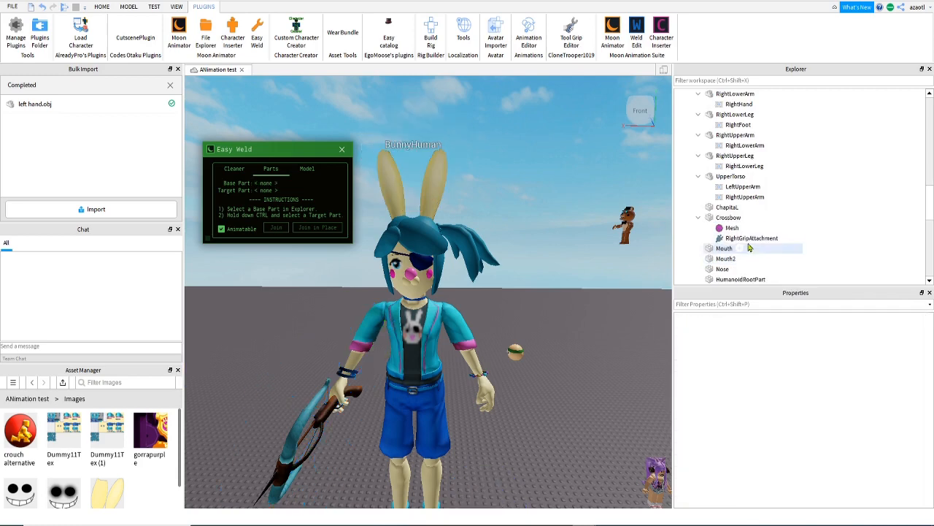
{"action": "left_click", "coordinate": [748, 243]}
{"action": "key", "text": "Delete"}
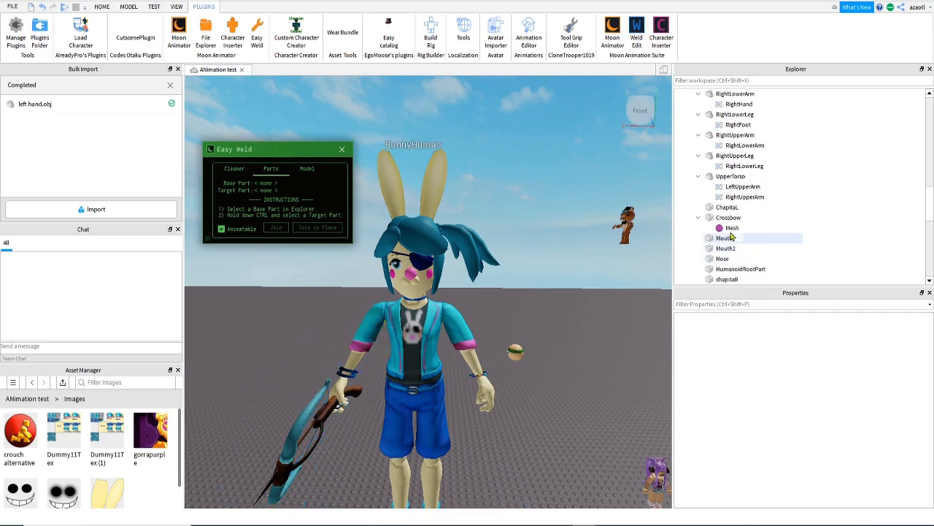
Join Crossbow in place to RightHand as the base part, using an animatable joint
{"action": "left_click", "coordinate": [730, 218]}
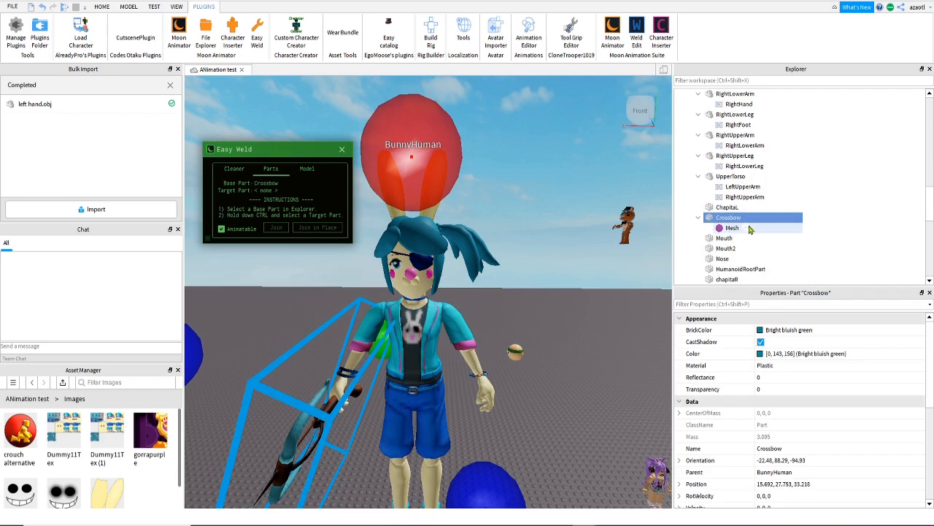
{"action": "scroll", "coordinate": [749, 229], "scroll_direction": "up", "scroll_amount": 4}
{"action": "scroll", "coordinate": [750, 229], "scroll_direction": "up", "scroll_amount": 2}
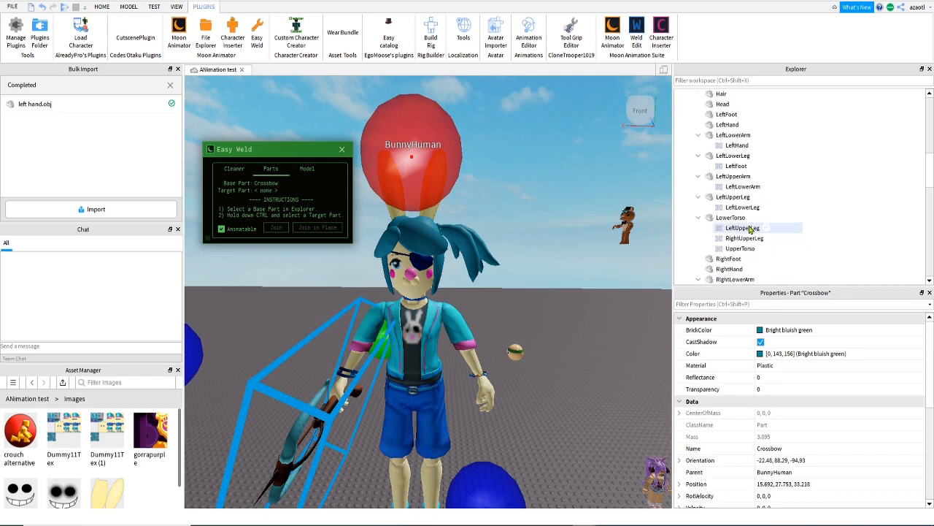
{"action": "scroll", "coordinate": [750, 229], "scroll_direction": "up", "scroll_amount": 2}
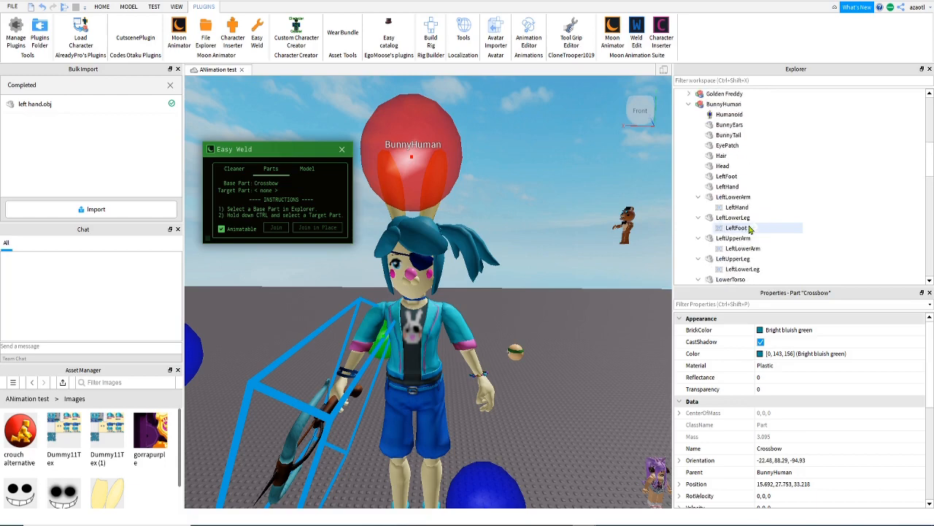
{"action": "scroll", "coordinate": [750, 229], "scroll_direction": "down", "scroll_amount": 2}
{"action": "scroll", "coordinate": [749, 229], "scroll_direction": "down", "scroll_amount": 2}
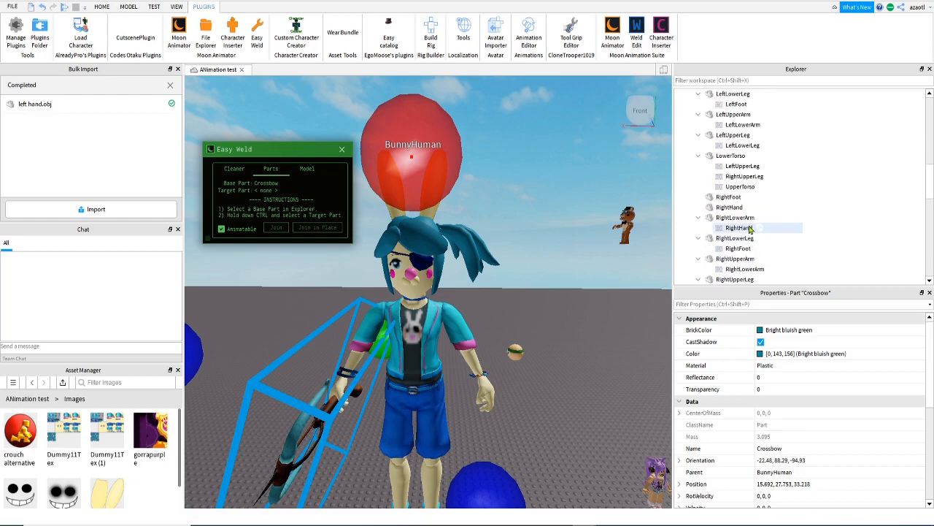
{"action": "left_click", "coordinate": [732, 207]}
{"action": "scroll", "coordinate": [778, 250], "scroll_direction": "down", "scroll_amount": 3}
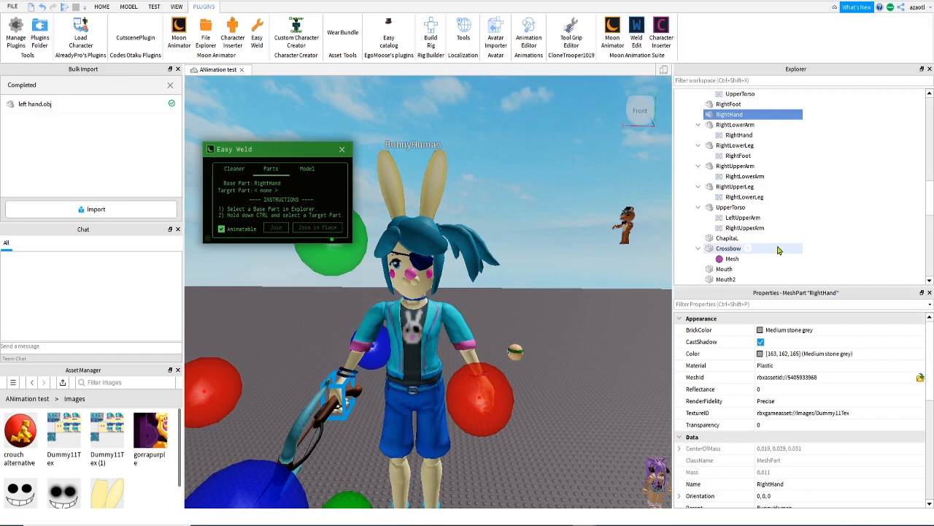
{"action": "left_click", "coordinate": [729, 249], "text": "ctrl"}
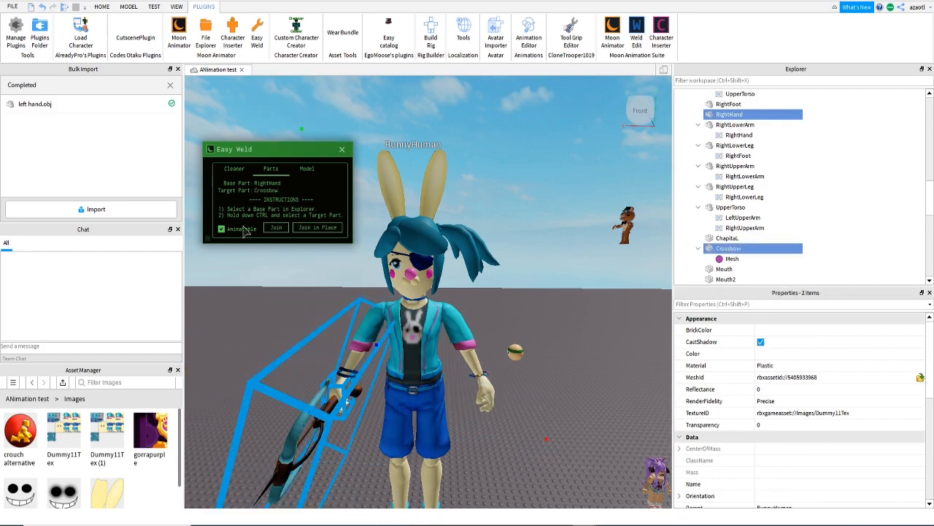
{"action": "left_click", "coordinate": [318, 229]}
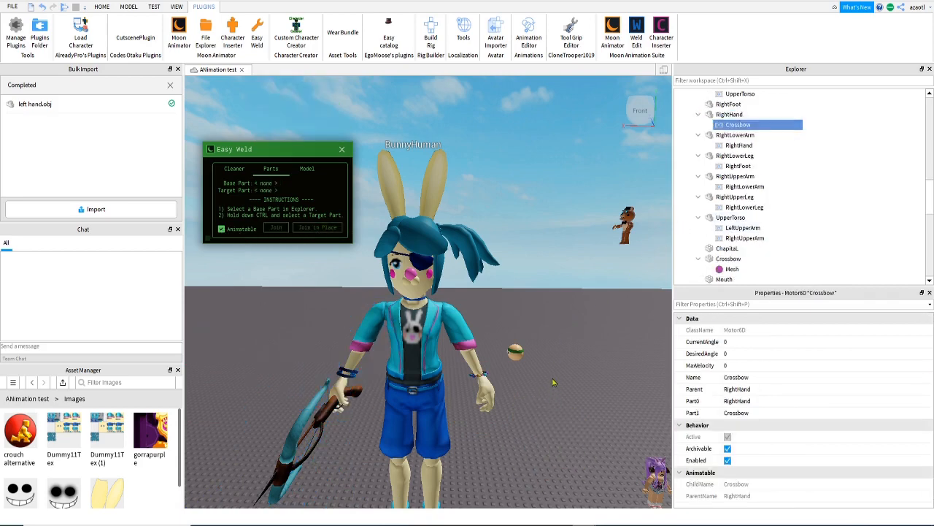
Join Head in place to UpperTorso as the base part, using an animatable joint
{"action": "scroll", "coordinate": [770, 210], "scroll_direction": "up", "scroll_amount": 6}
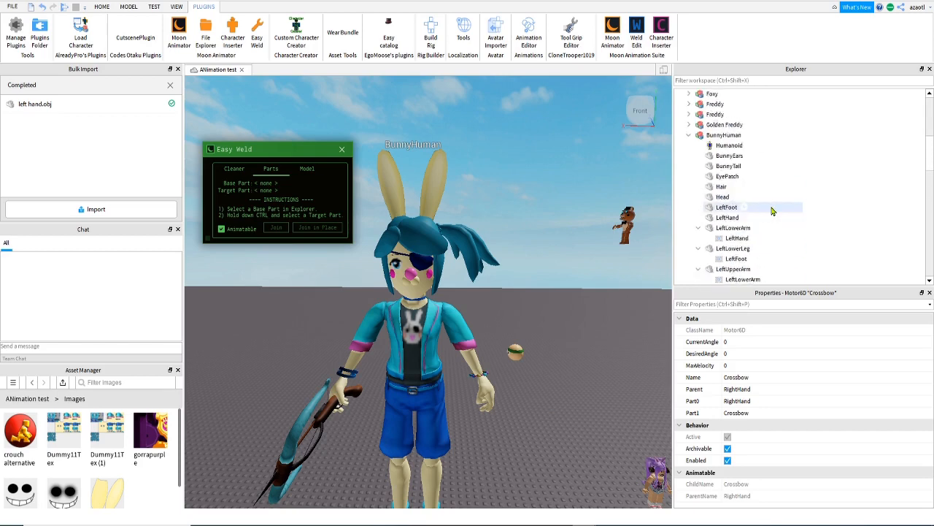
{"action": "scroll", "coordinate": [773, 211], "scroll_direction": "up", "scroll_amount": 1}
{"action": "left_click", "coordinate": [724, 229]}
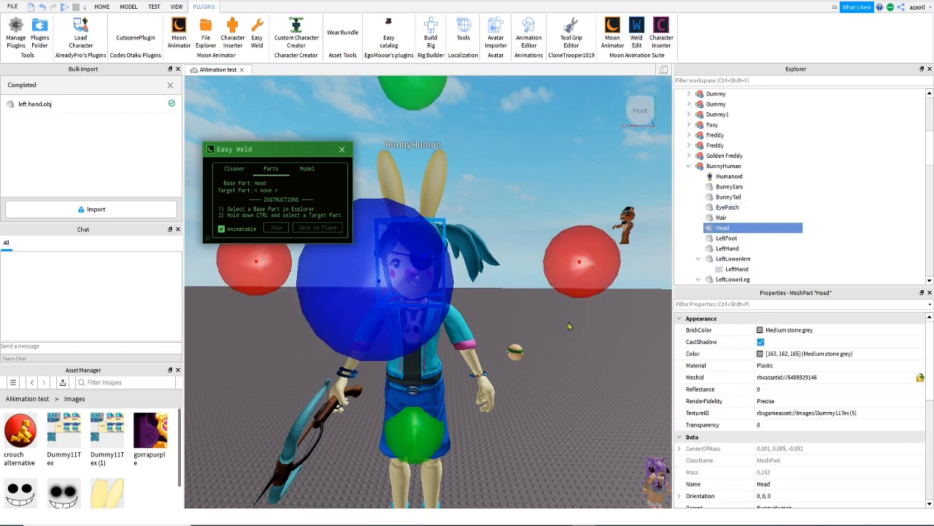
{"action": "right_click_drag", "start_coordinate": [569, 326], "coordinate": [493, 338]}
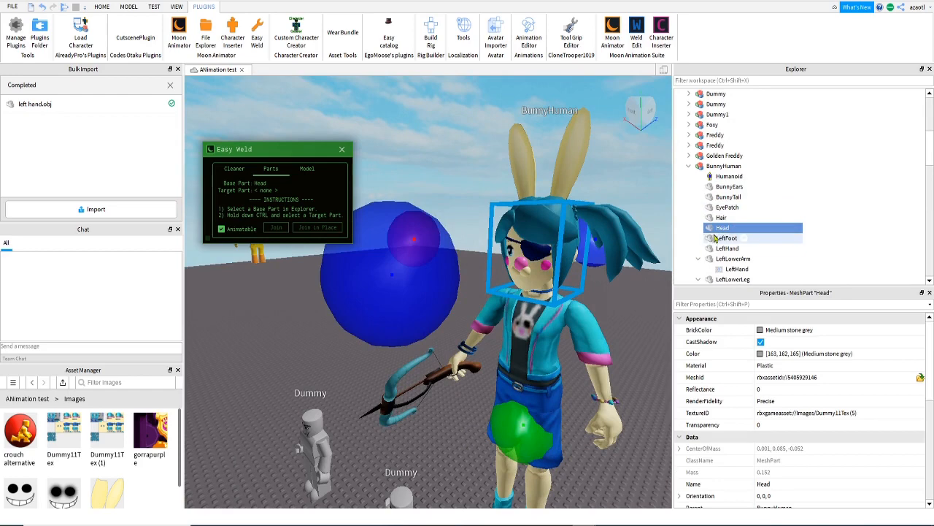
{"action": "scroll", "coordinate": [744, 242], "scroll_direction": "down", "scroll_amount": 5}
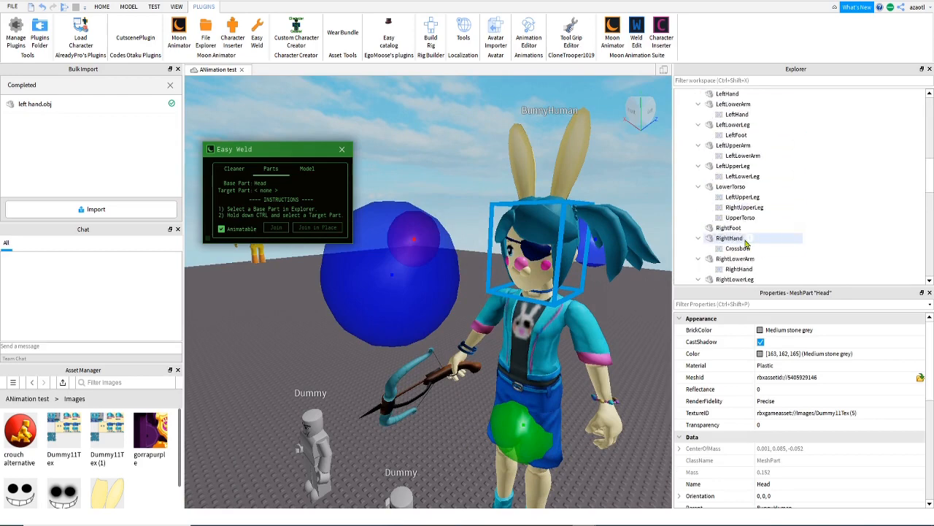
{"action": "scroll", "coordinate": [744, 245], "scroll_direction": "down", "scroll_amount": 4}
{"action": "left_click", "coordinate": [731, 217]}
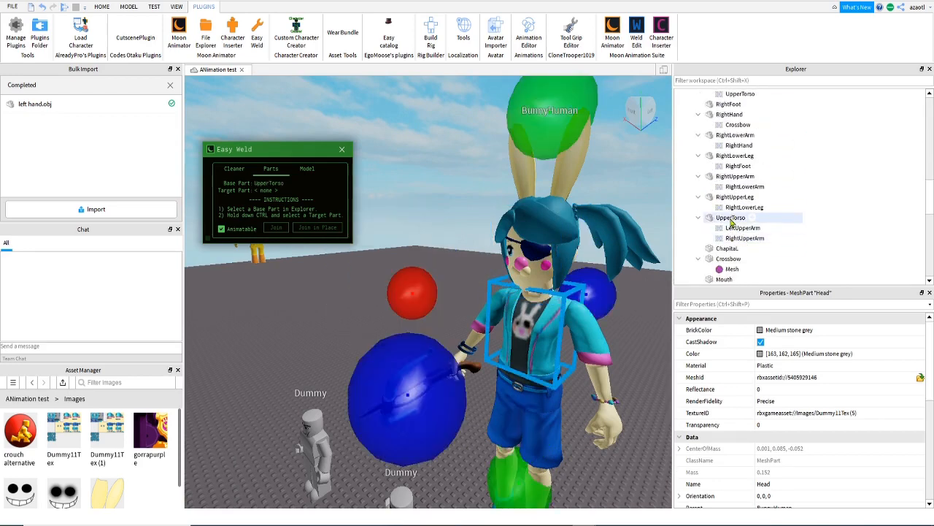
{"action": "left_click", "coordinate": [731, 221]}
{"action": "scroll", "coordinate": [733, 212], "scroll_direction": "up", "scroll_amount": 6}
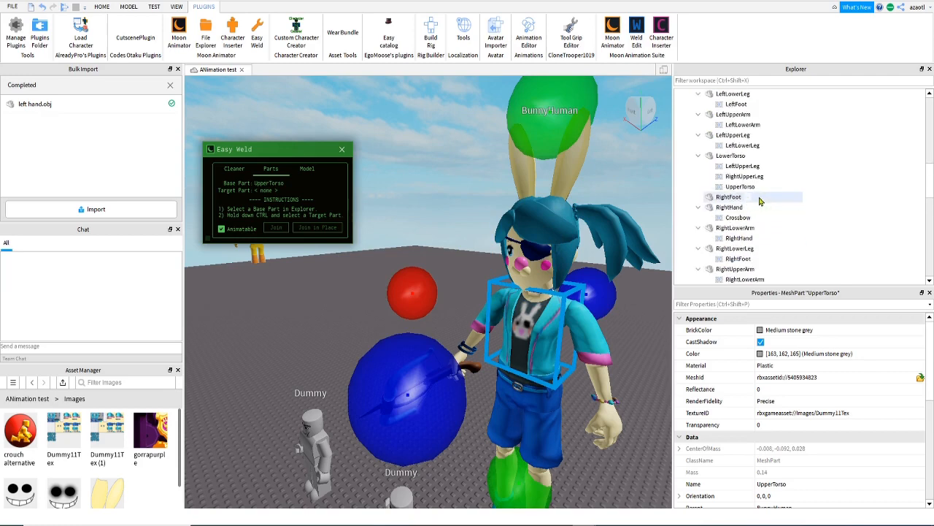
{"action": "left_click", "coordinate": [723, 165], "text": "ctrl"}
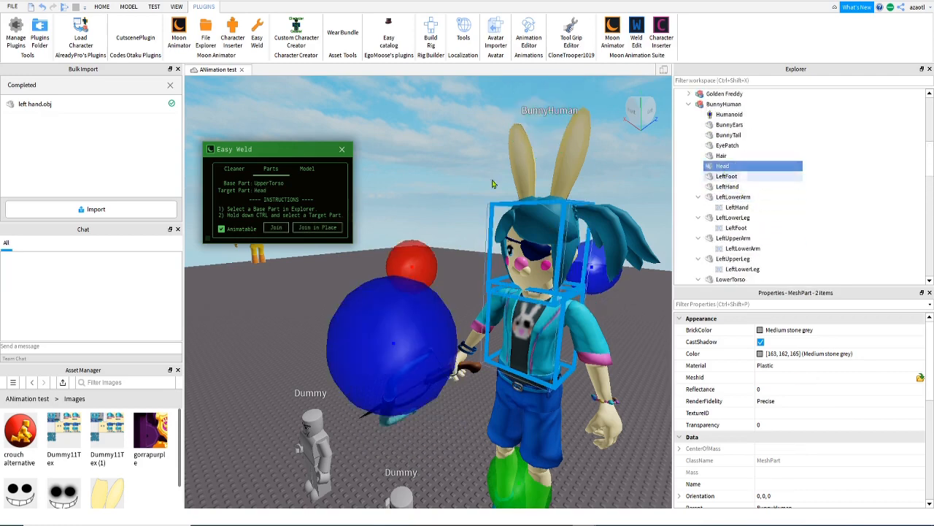
{"action": "left_click", "coordinate": [324, 230]}
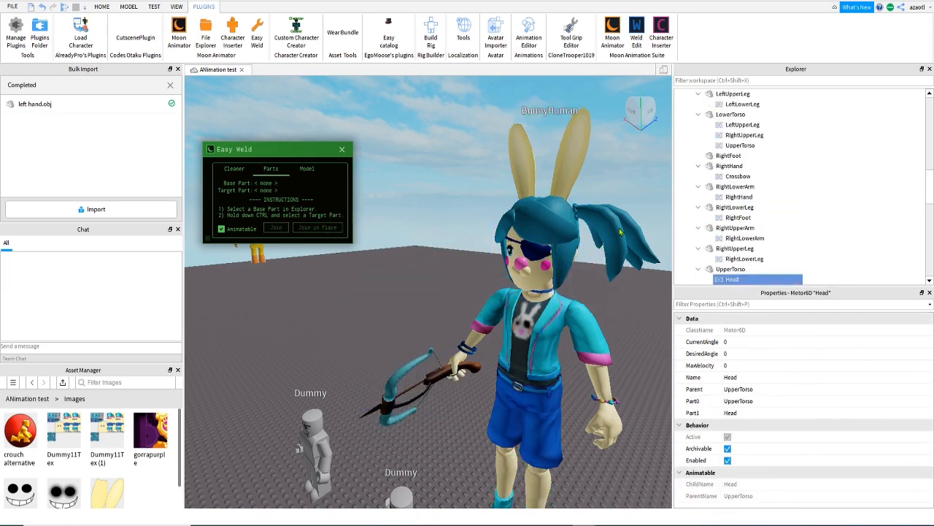
Join BunnyEars in place to Head as the base part, using an animatable joint
{"action": "scroll", "coordinate": [734, 213], "scroll_direction": "down", "scroll_amount": 1}
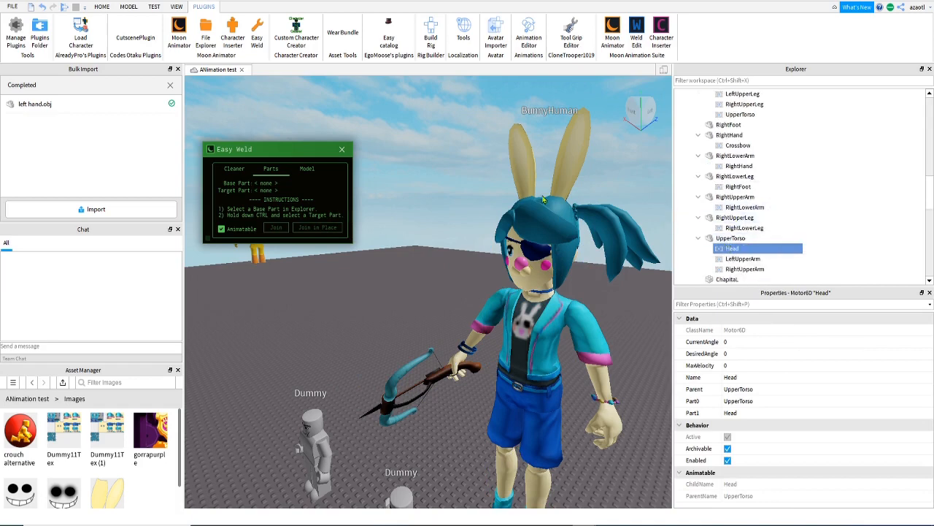
{"action": "scroll", "coordinate": [747, 231], "scroll_direction": "up", "scroll_amount": 7}
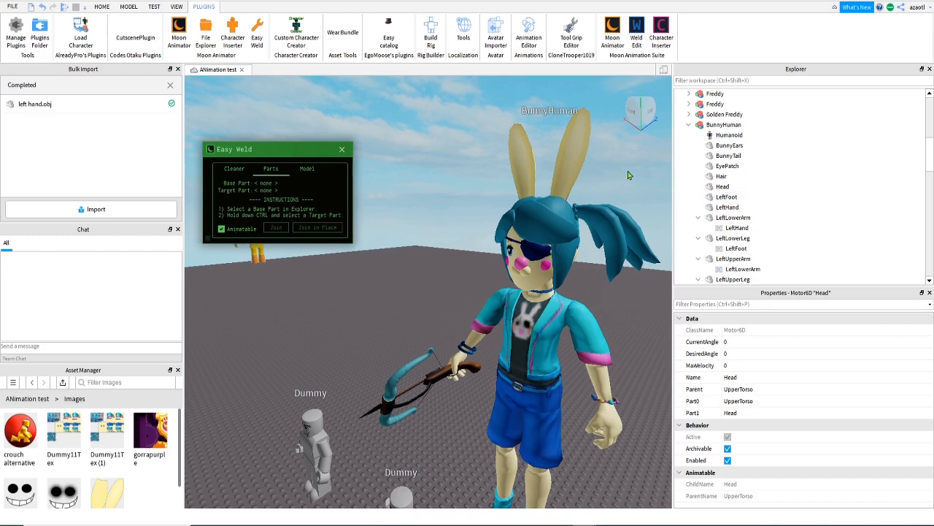
{"action": "left_click", "coordinate": [722, 187]}
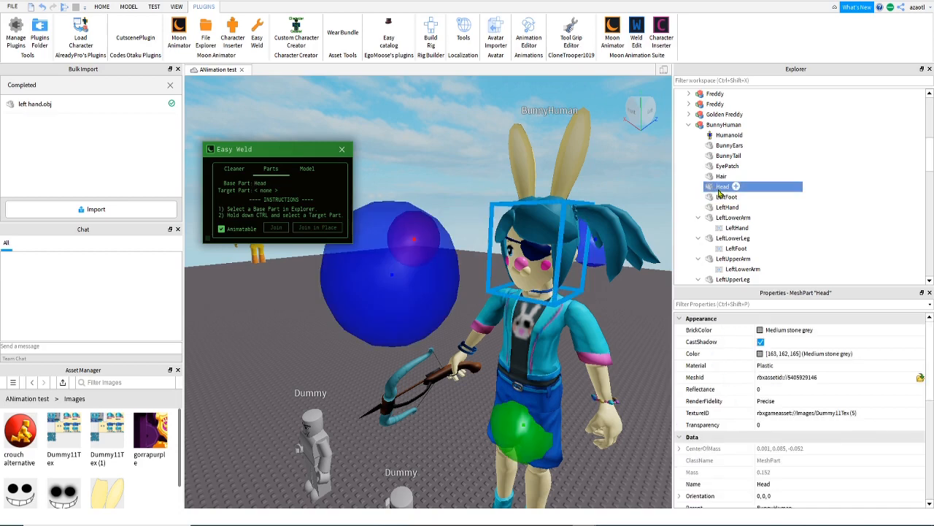
{"action": "left_click", "coordinate": [730, 146], "text": "ctrl"}
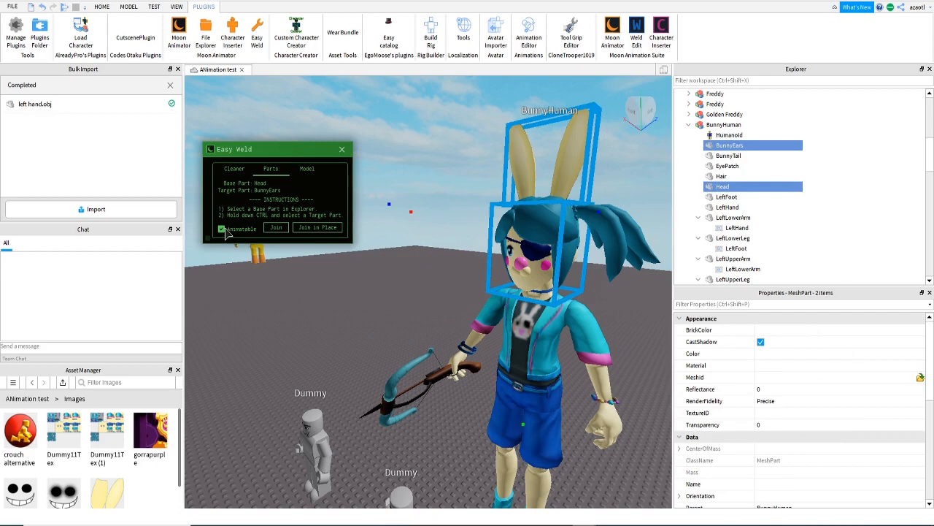
{"action": "left_click", "coordinate": [318, 228]}
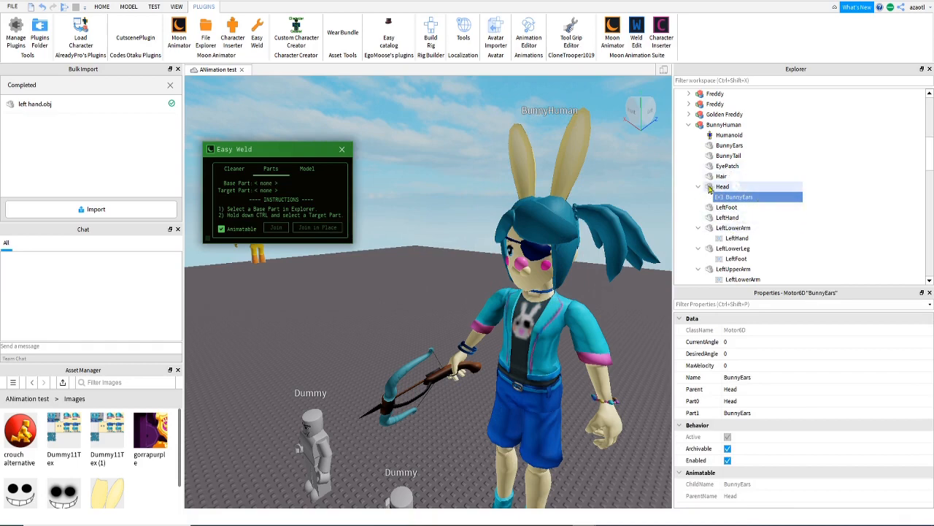
Join Hair in place to Head as the base part, with the Animatable option turned off
{"action": "left_click", "coordinate": [721, 177]}
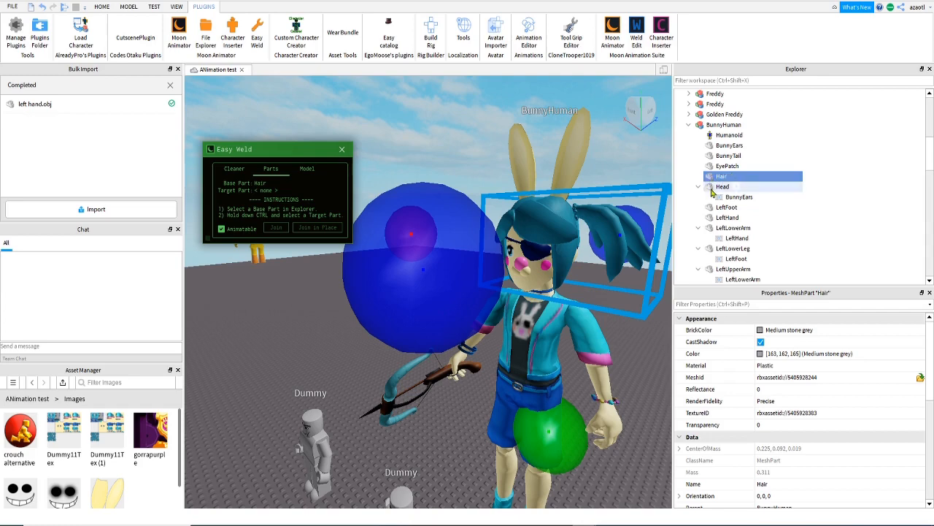
{"action": "left_click", "coordinate": [712, 188]}
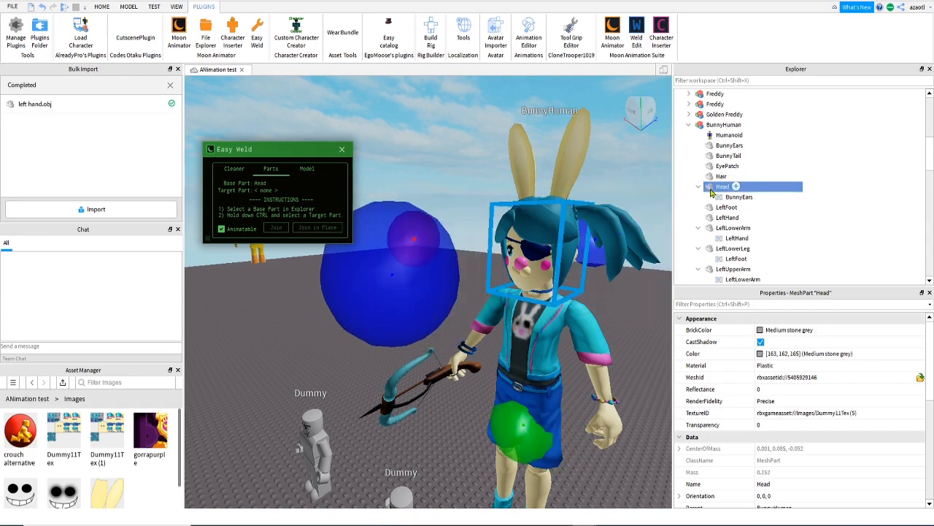
{"action": "left_click", "coordinate": [712, 181], "text": "ctrl"}
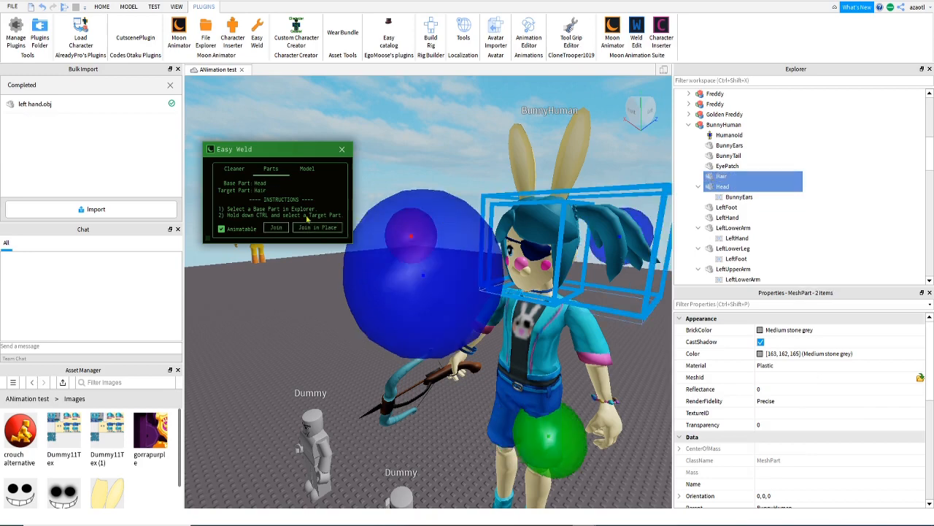
{"action": "left_click", "coordinate": [222, 230]}
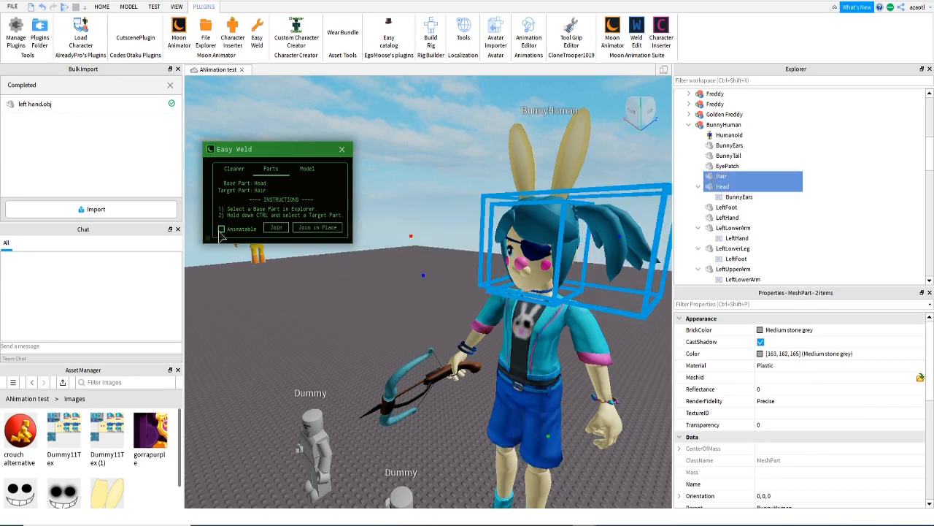
{"action": "left_click", "coordinate": [319, 228]}
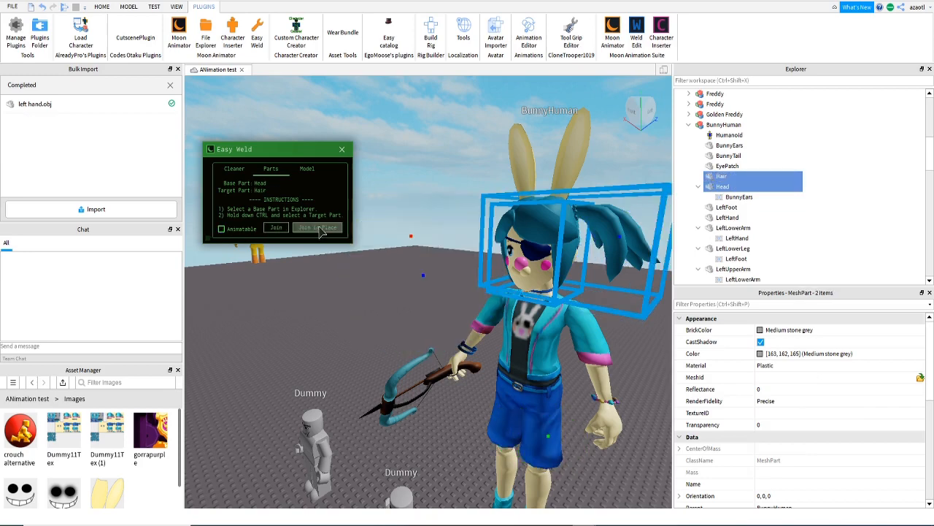
Join EyePatch in place to Head as the base part, using a non-animatable weld
{"action": "left_click", "coordinate": [722, 187]}
{"action": "left_click", "coordinate": [727, 166], "text": "ctrl"}
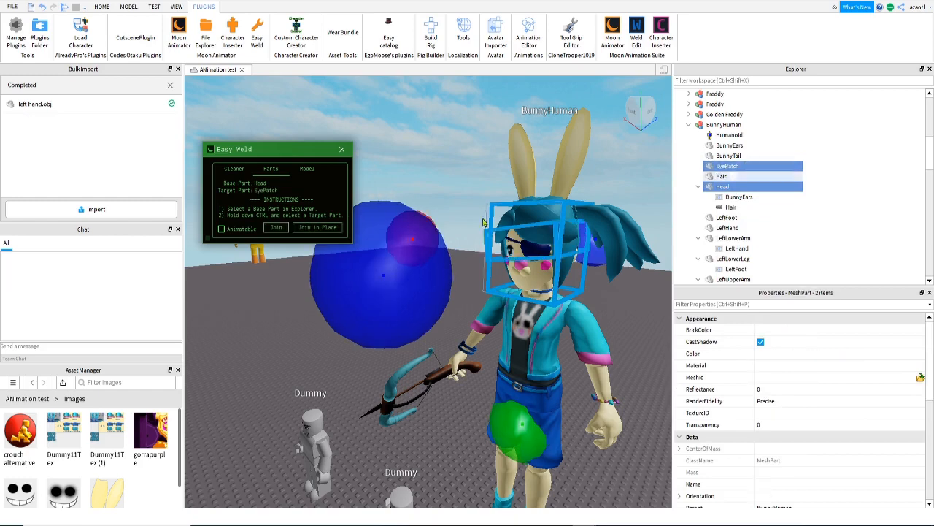
{"action": "left_click", "coordinate": [316, 229]}
Join Nose in place to Head as the base part, using a non-animatable weld
{"action": "left_click", "coordinate": [707, 187]}
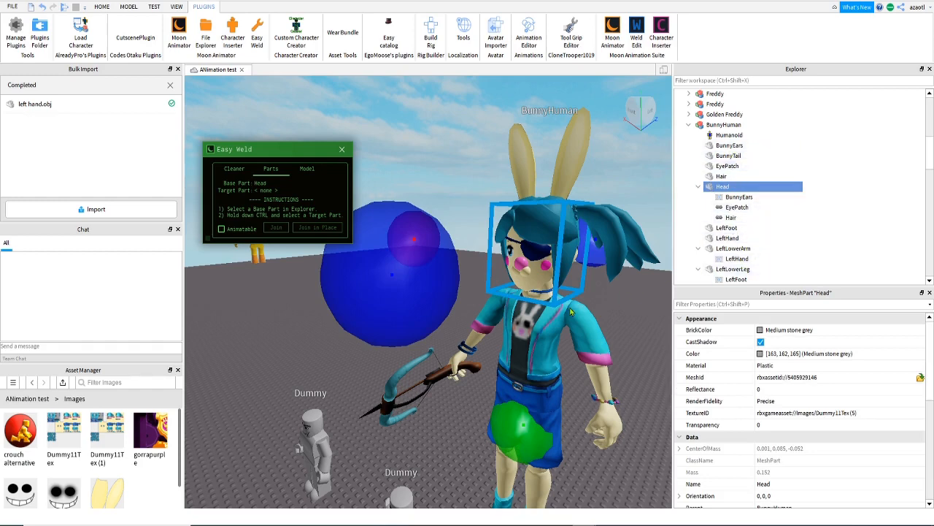
{"action": "scroll", "coordinate": [736, 236], "scroll_direction": "down", "scroll_amount": 3}
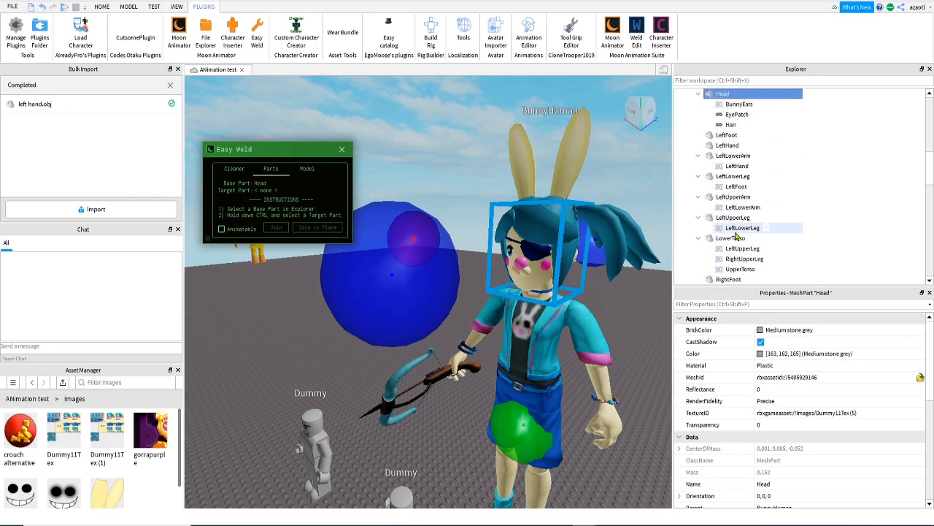
{"action": "scroll", "coordinate": [736, 235], "scroll_direction": "down", "scroll_amount": 6}
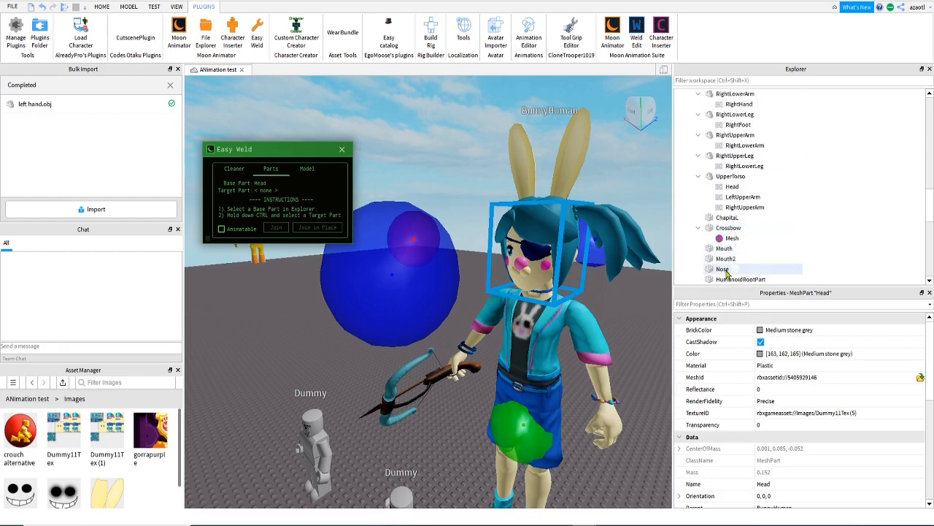
{"action": "left_click", "coordinate": [723, 270], "text": "ctrl"}
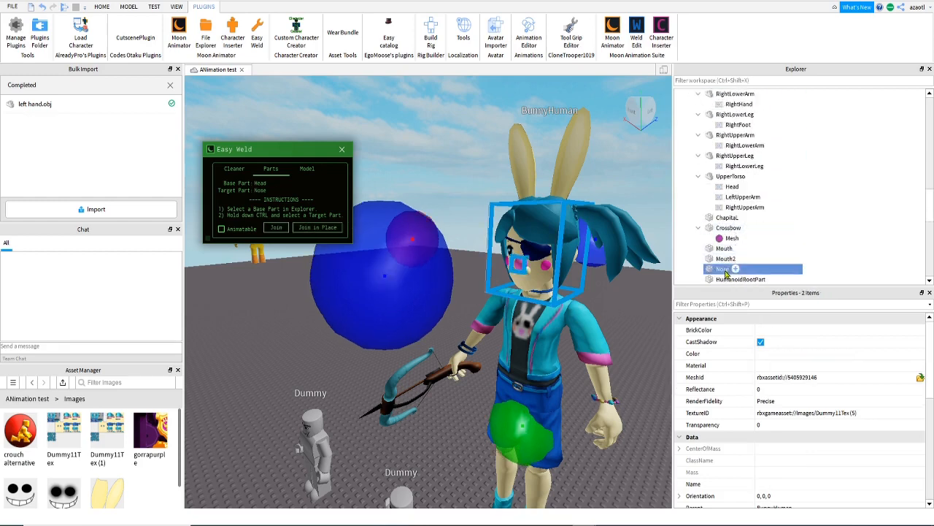
{"action": "left_click", "coordinate": [327, 232]}
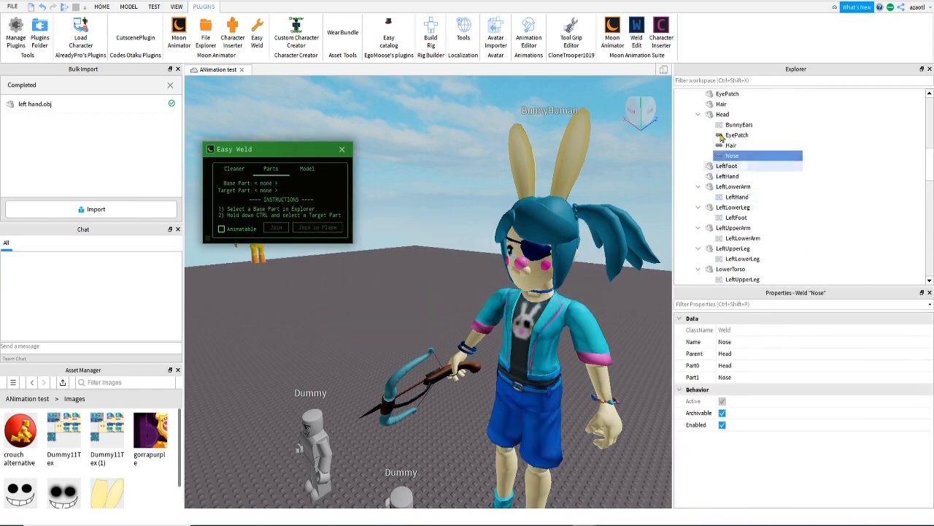
Join ChapitaL in place to Head as the base part, using a non-animatable weld
{"action": "left_click", "coordinate": [721, 114]}
{"action": "scroll", "coordinate": [730, 219], "scroll_direction": "down", "scroll_amount": 5}
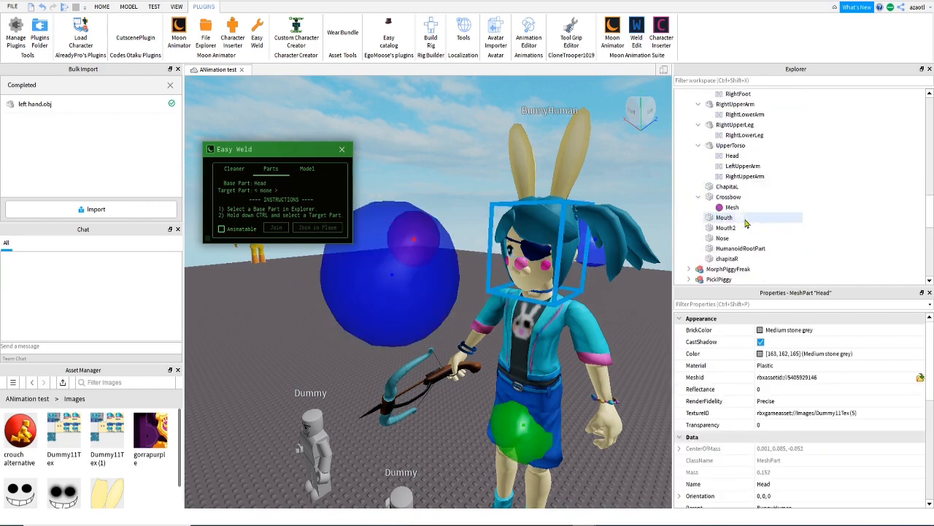
{"action": "scroll", "coordinate": [724, 208], "scroll_direction": "up", "scroll_amount": 3}
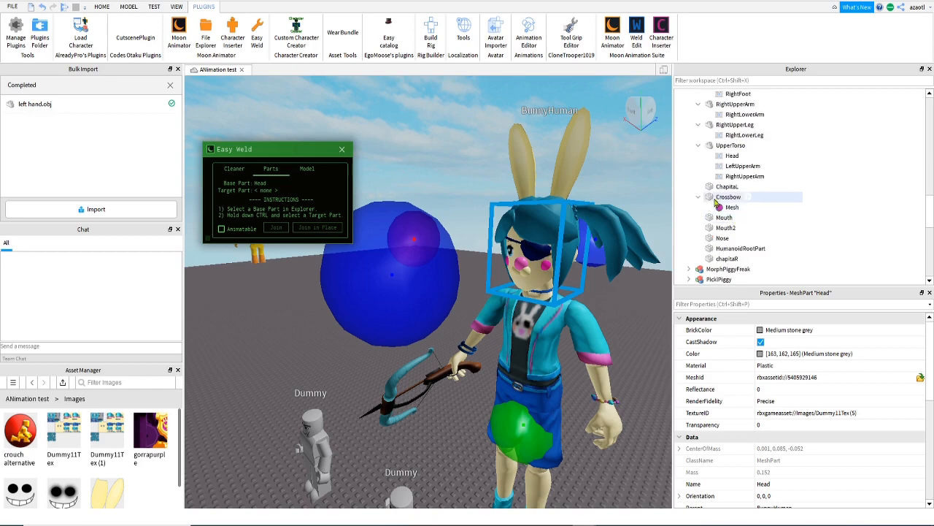
{"action": "left_click", "coordinate": [722, 188], "text": "ctrl"}
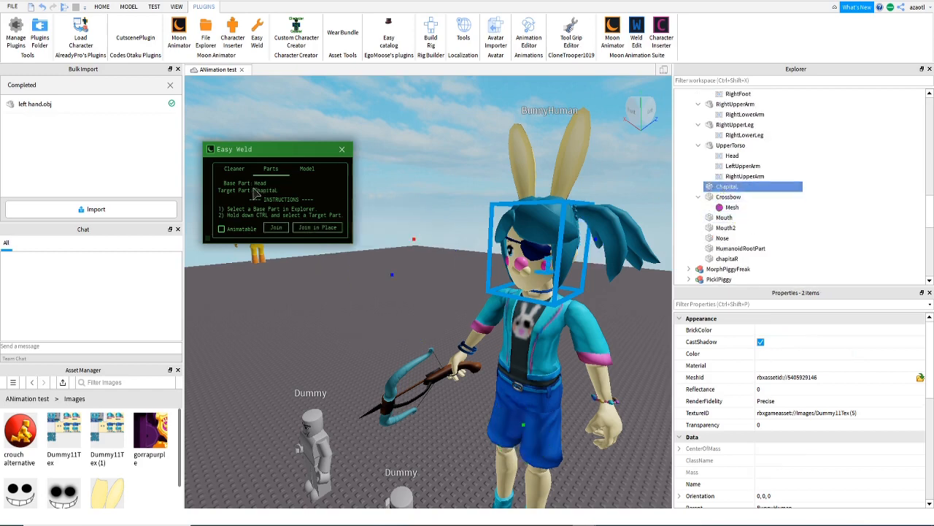
{"action": "left_click", "coordinate": [318, 228]}
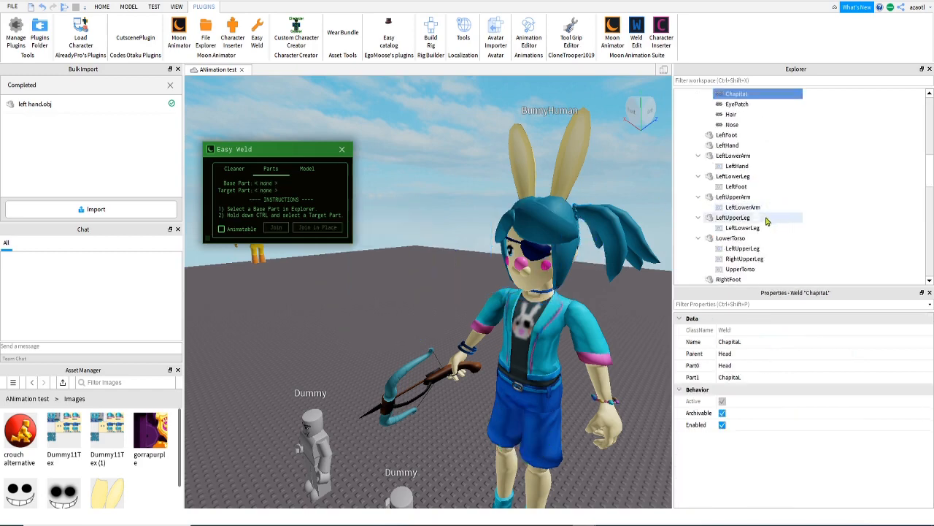
Join chapitaR in place to Head as the base part, using a non-animatable weld
{"action": "left_click", "coordinate": [721, 166]}
{"action": "scroll", "coordinate": [715, 246], "scroll_direction": "down", "scroll_amount": 7}
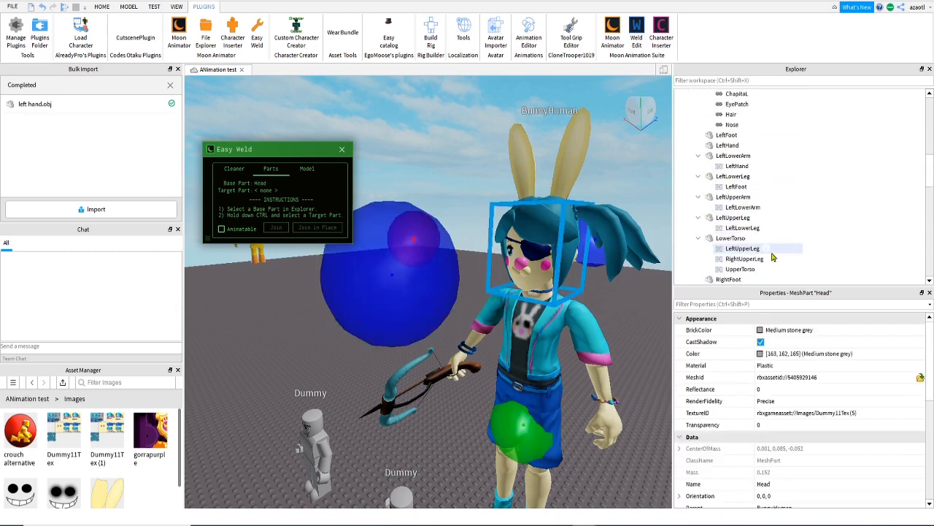
{"action": "scroll", "coordinate": [774, 257], "scroll_direction": "down", "scroll_amount": 2}
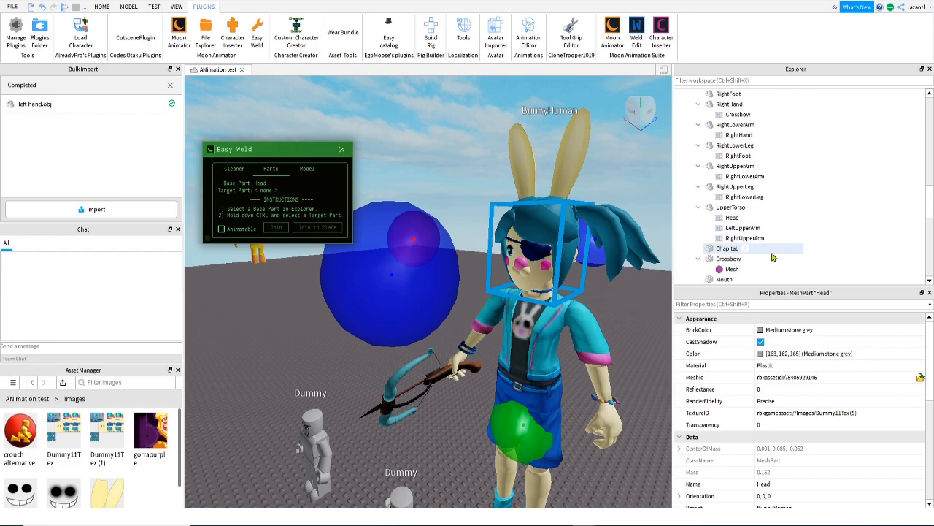
{"action": "scroll", "coordinate": [773, 257], "scroll_direction": "up", "scroll_amount": 8}
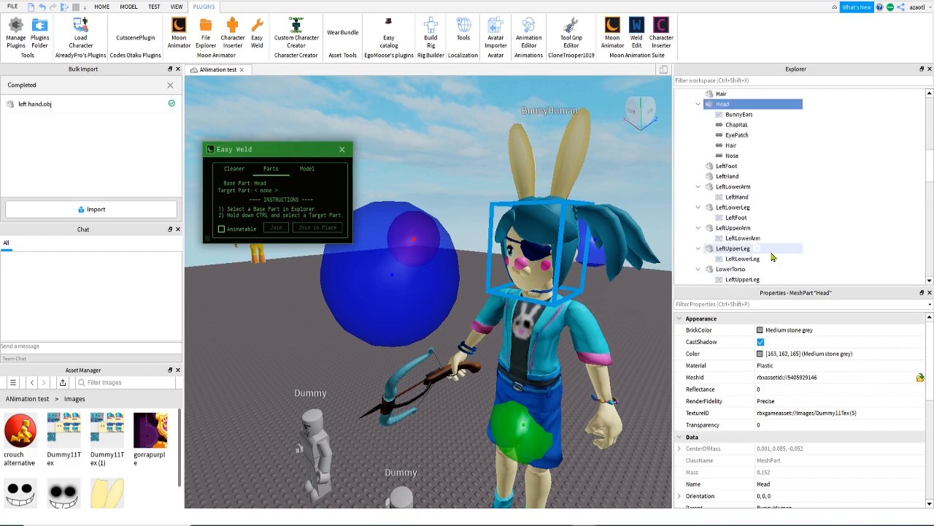
{"action": "scroll", "coordinate": [773, 257], "scroll_direction": "down", "scroll_amount": 6}
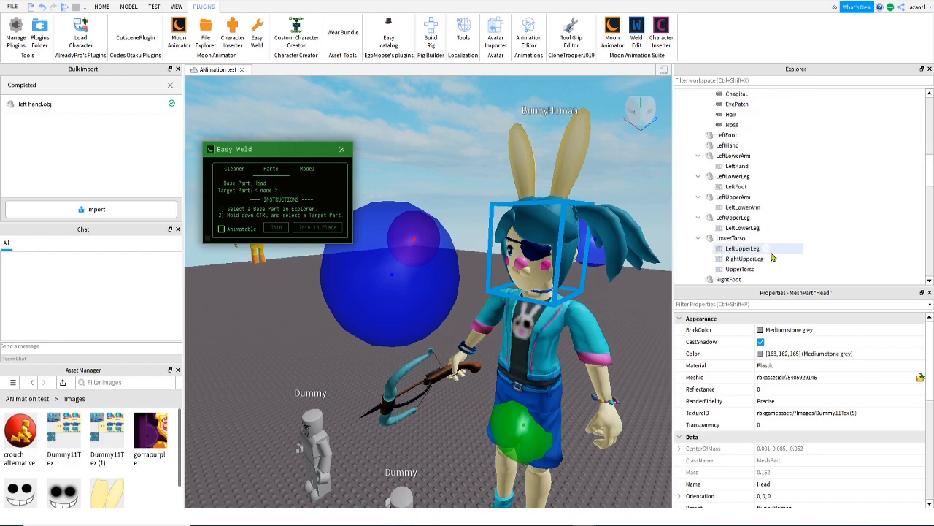
{"action": "scroll", "coordinate": [773, 256], "scroll_direction": "down", "scroll_amount": 3}
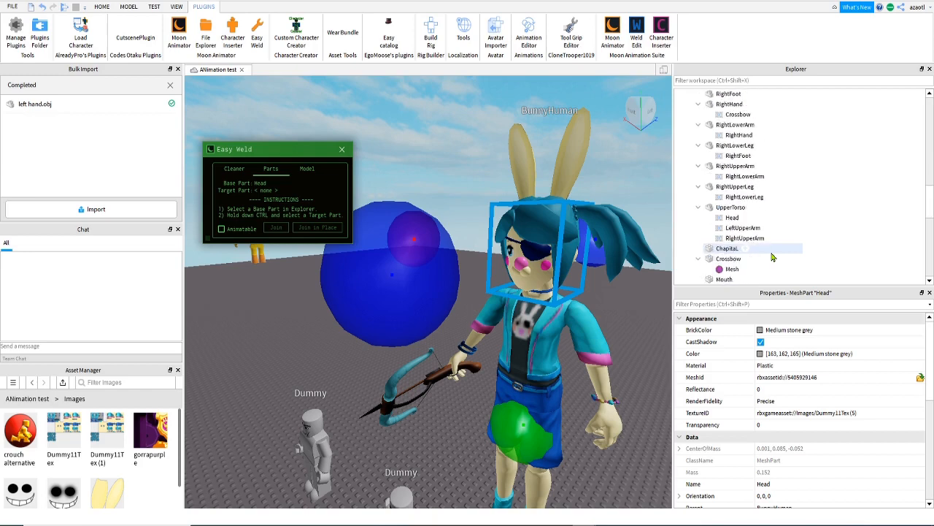
{"action": "scroll", "coordinate": [772, 257], "scroll_direction": "down", "scroll_amount": 1}
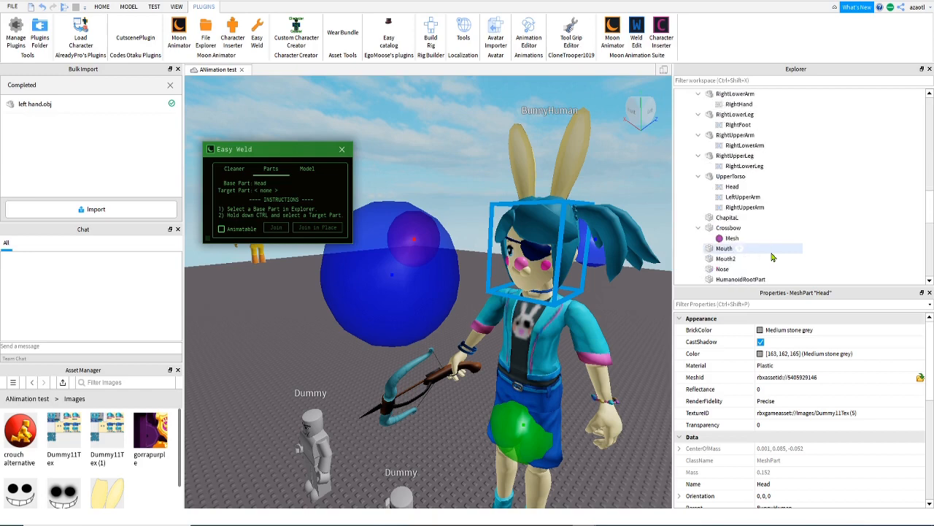
{"action": "scroll", "coordinate": [756, 260], "scroll_direction": "down", "scroll_amount": 1}
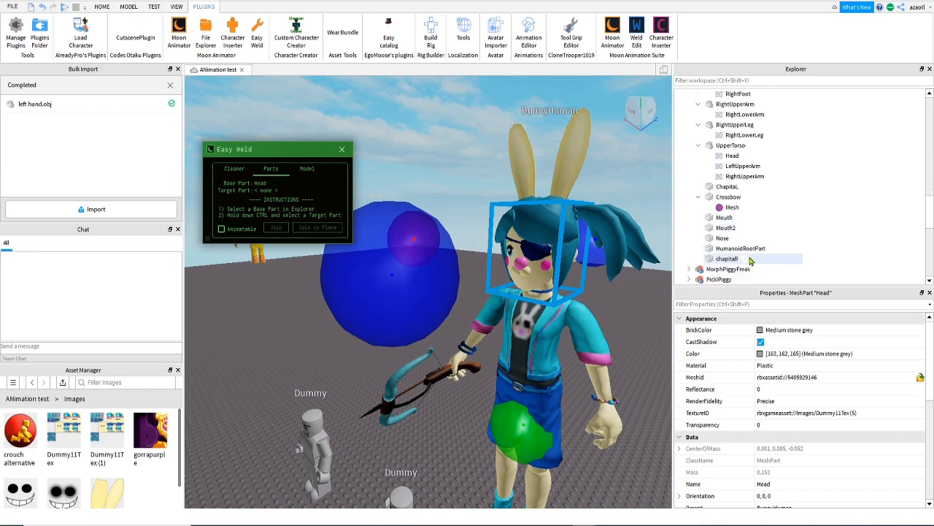
{"action": "left_click", "coordinate": [722, 259], "text": "ctrl"}
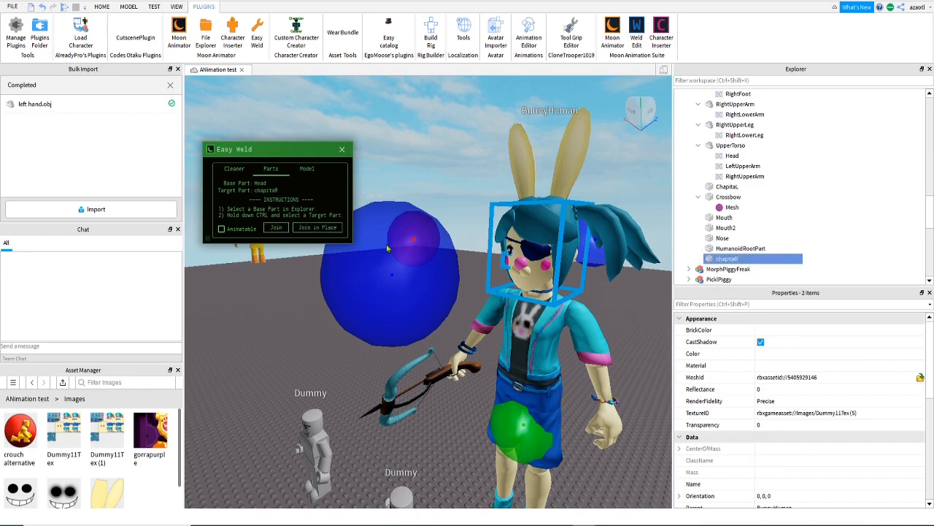
{"action": "left_click", "coordinate": [318, 228]}
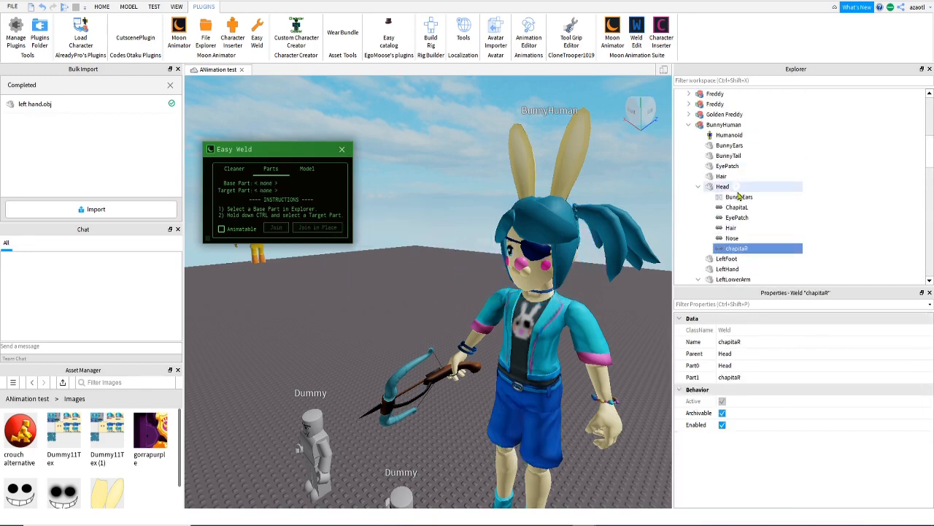
Join Mouth in place to Head as the base part, using a non-animatable weld
{"action": "left_click", "coordinate": [724, 188]}
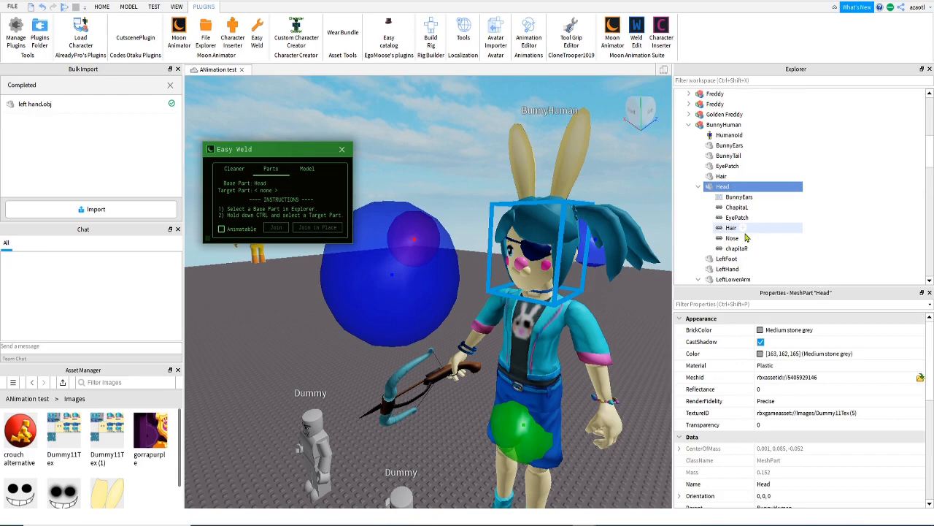
{"action": "scroll", "coordinate": [746, 237], "scroll_direction": "down", "scroll_amount": 10}
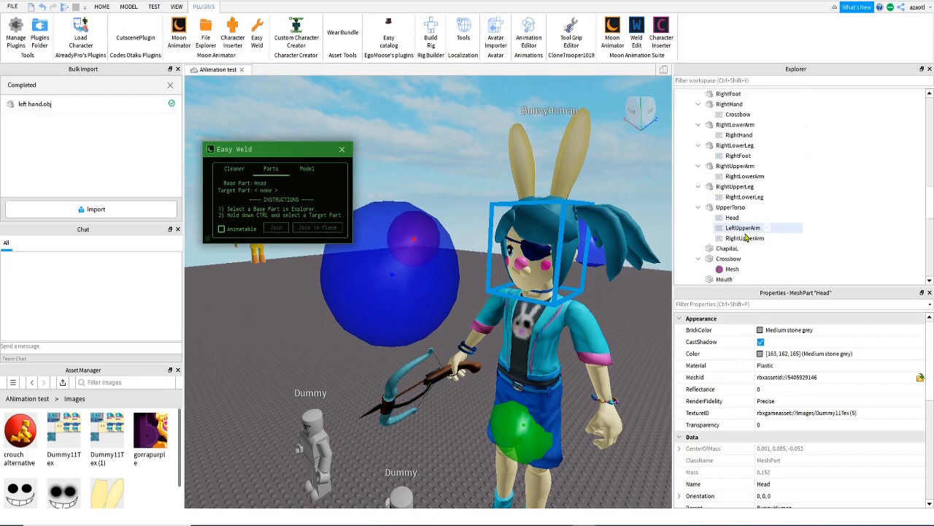
{"action": "scroll", "coordinate": [746, 237], "scroll_direction": "down", "scroll_amount": 3}
{"action": "left_click", "coordinate": [725, 217], "text": "ctrl"}
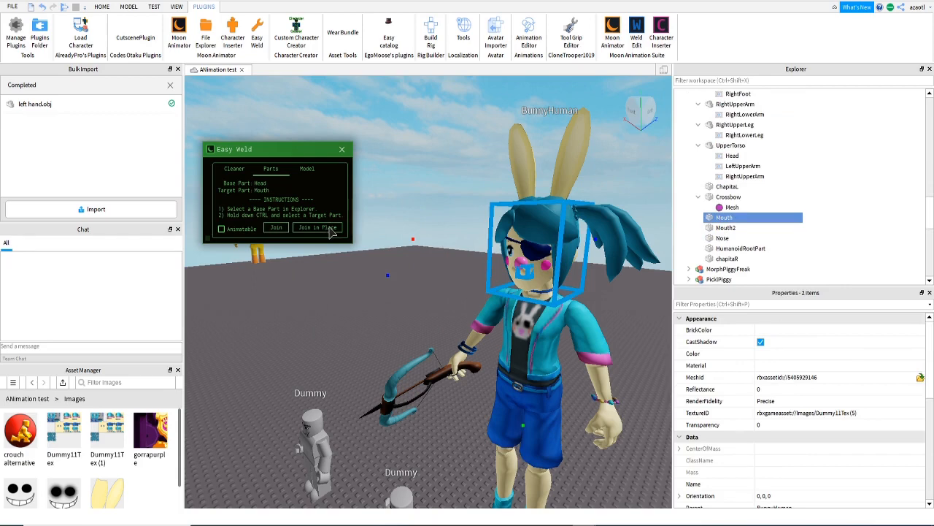
{"action": "left_click", "coordinate": [329, 228]}
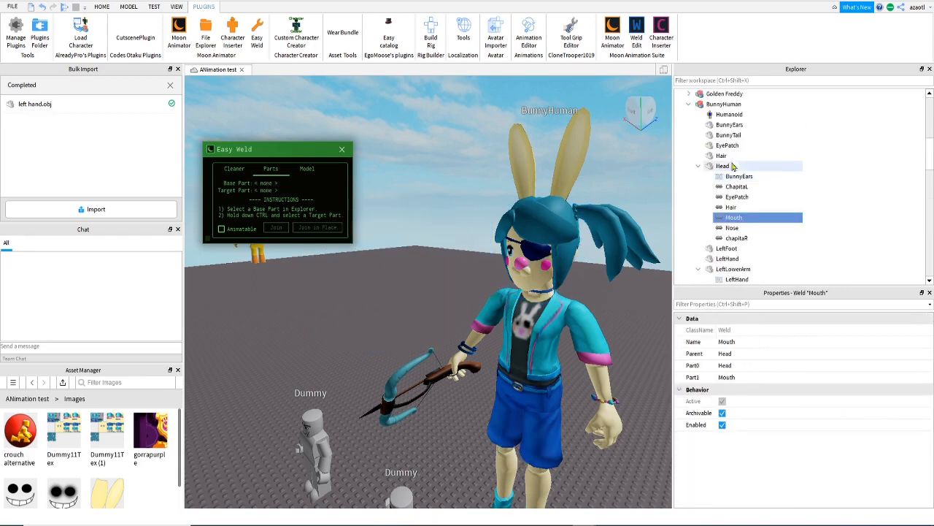
Join Mouth2 in place to Head as the base part, using a non-animatable weld
{"action": "left_click", "coordinate": [714, 166]}
{"action": "scroll", "coordinate": [754, 223], "scroll_direction": "down", "scroll_amount": 6}
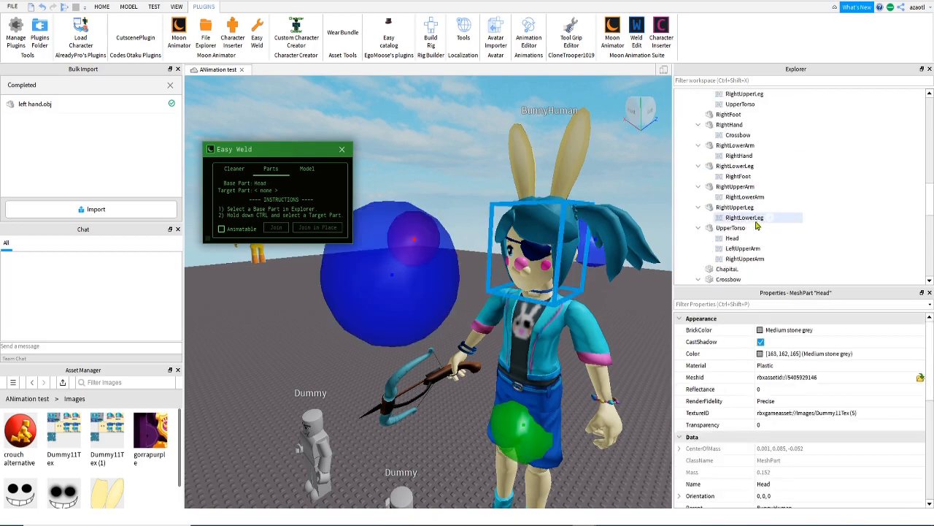
{"action": "left_click", "coordinate": [751, 218], "text": "ctrl"}
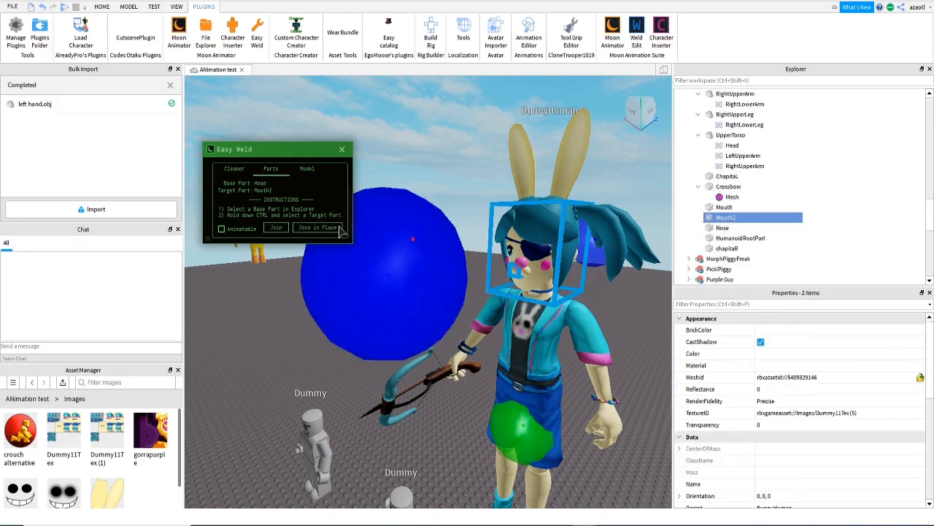
{"action": "left_click", "coordinate": [330, 229]}
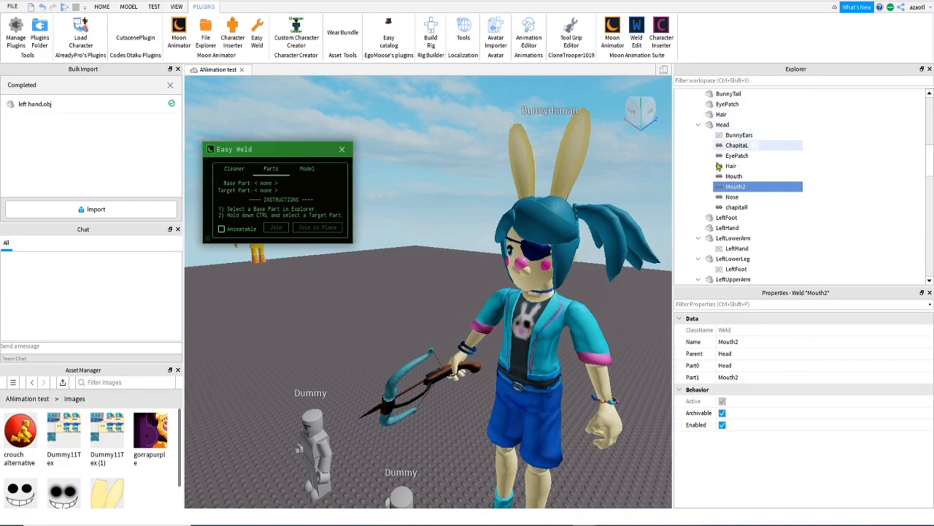
{"action": "scroll", "coordinate": [750, 224], "scroll_direction": "down", "scroll_amount": 4}
{"action": "right_click_drag", "start_coordinate": [480, 346], "coordinate": [481, 350]}
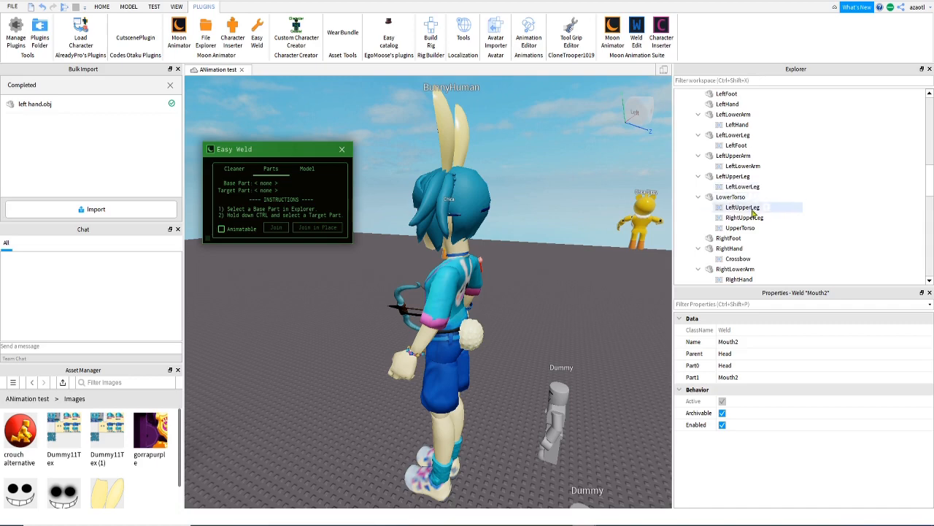
{"action": "scroll", "coordinate": [749, 210], "scroll_direction": "up", "scroll_amount": 2}
{"action": "scroll", "coordinate": [754, 213], "scroll_direction": "down", "scroll_amount": 2}
{"action": "scroll", "coordinate": [754, 212], "scroll_direction": "up", "scroll_amount": 1}
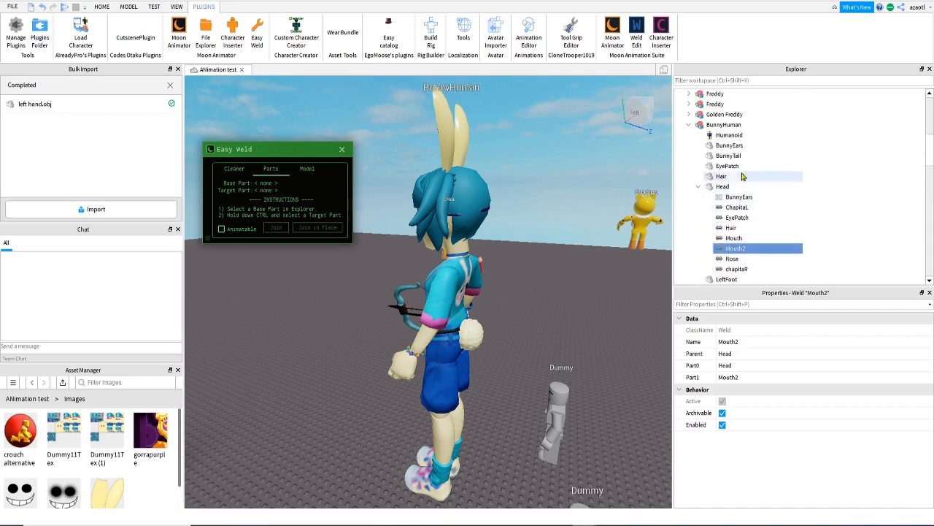
{"action": "left_click", "coordinate": [729, 155]}
{"action": "scroll", "coordinate": [752, 204], "scroll_direction": "down", "scroll_amount": 10}
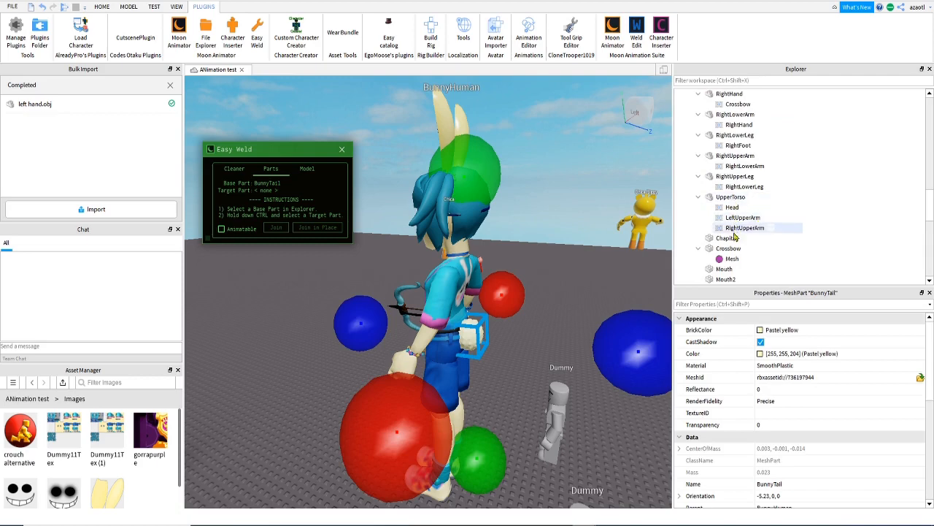
{"action": "scroll", "coordinate": [737, 200], "scroll_direction": "down", "scroll_amount": 2}
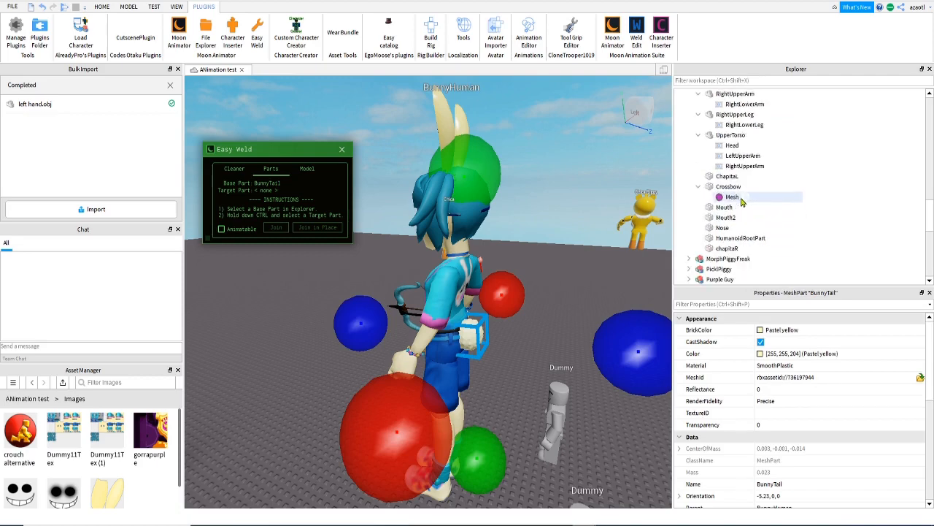
{"action": "scroll", "coordinate": [739, 216], "scroll_direction": "up", "scroll_amount": 5}
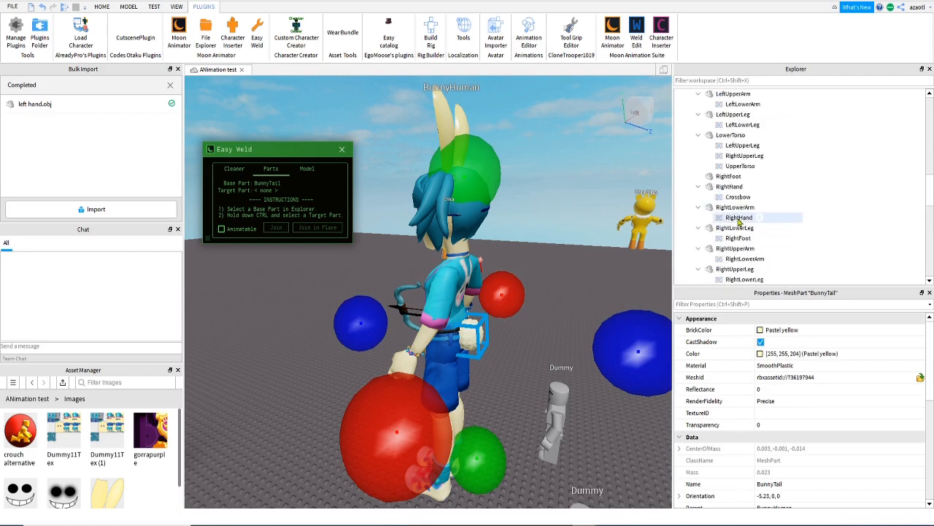
{"action": "scroll", "coordinate": [739, 223], "scroll_direction": "up", "scroll_amount": 2}
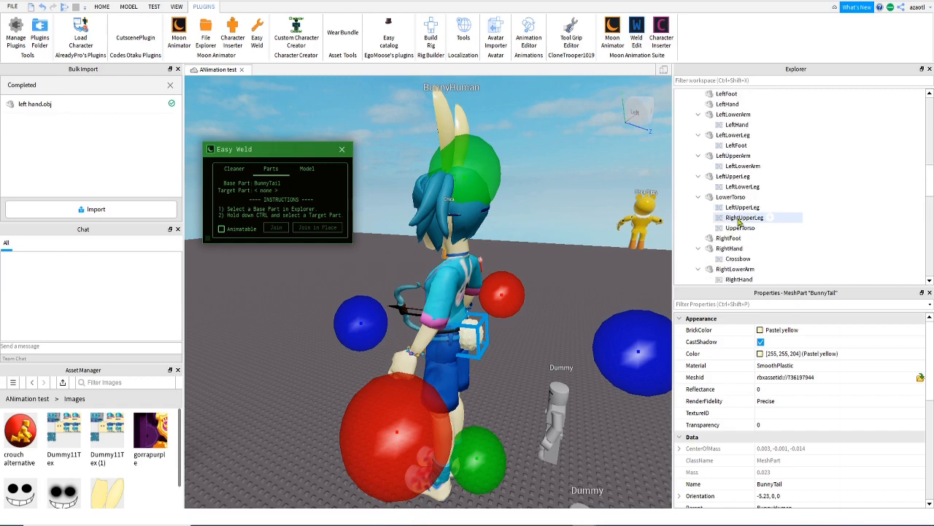
Join BunnyTail in place to LowerTorso as the base part, using a non-animatable weld
{"action": "left_click", "coordinate": [727, 197]}
{"action": "scroll", "coordinate": [723, 193], "scroll_direction": "up", "scroll_amount": 6}
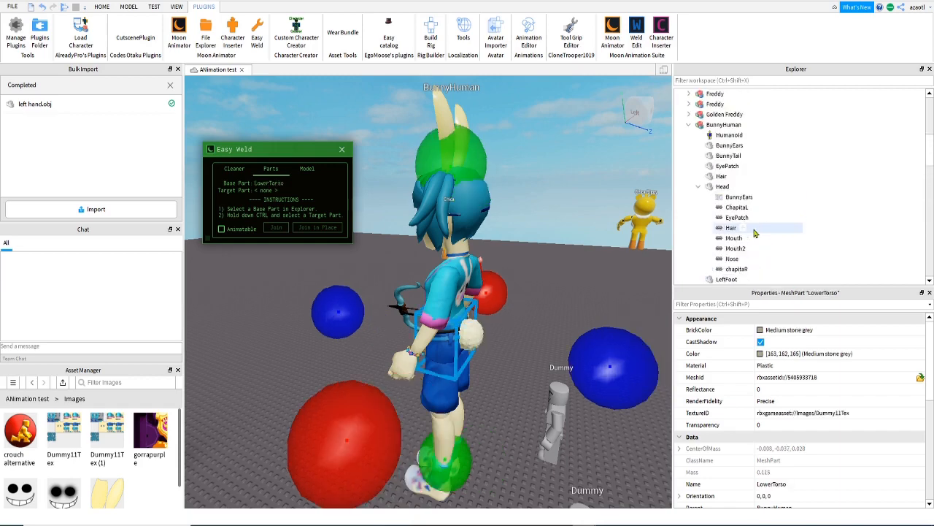
{"action": "left_click", "coordinate": [727, 156], "text": "ctrl"}
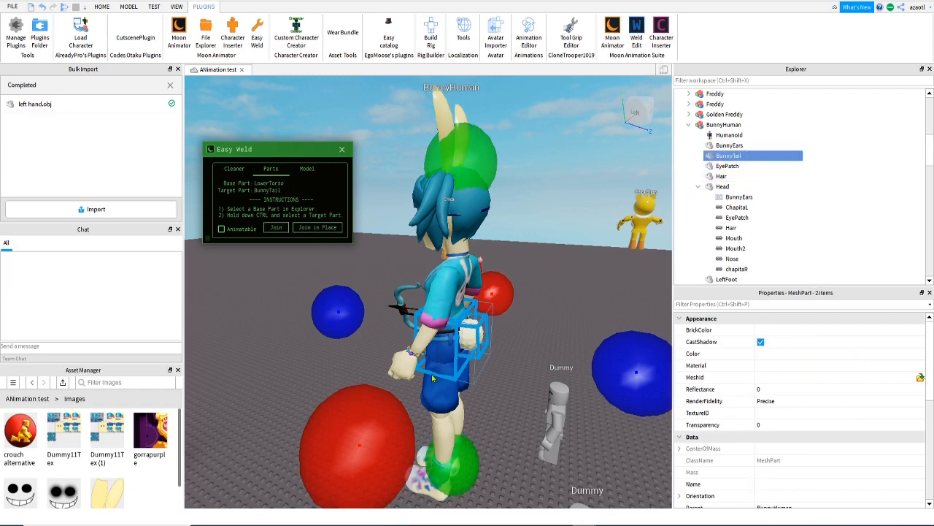
{"action": "left_click", "coordinate": [315, 228]}
{"action": "key", "text": "a"}
{"action": "right_click_drag", "start_coordinate": [301, 343], "coordinate": [304, 345]}
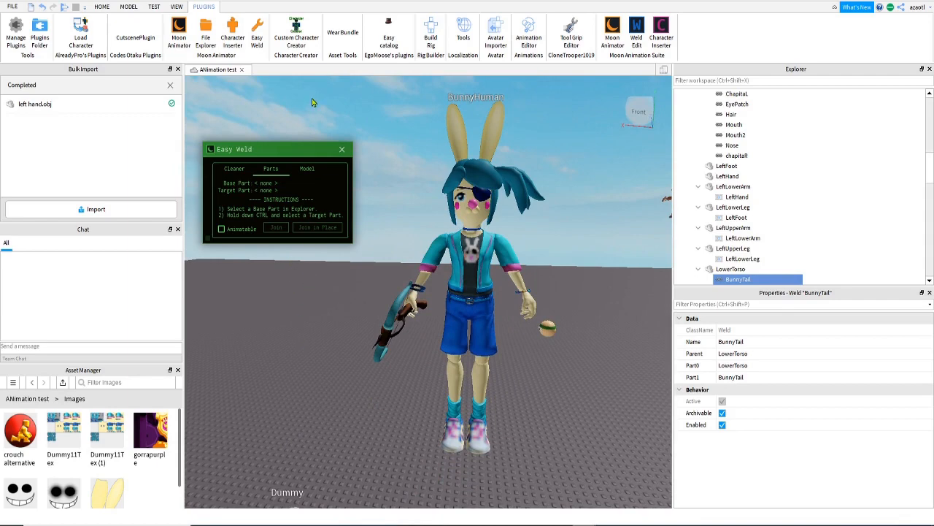
Load the BunnyHuman model into the Animation Editor and create an animation named Untitled Animation Clip
{"action": "scroll", "coordinate": [729, 208], "scroll_direction": "up", "scroll_amount": 15}
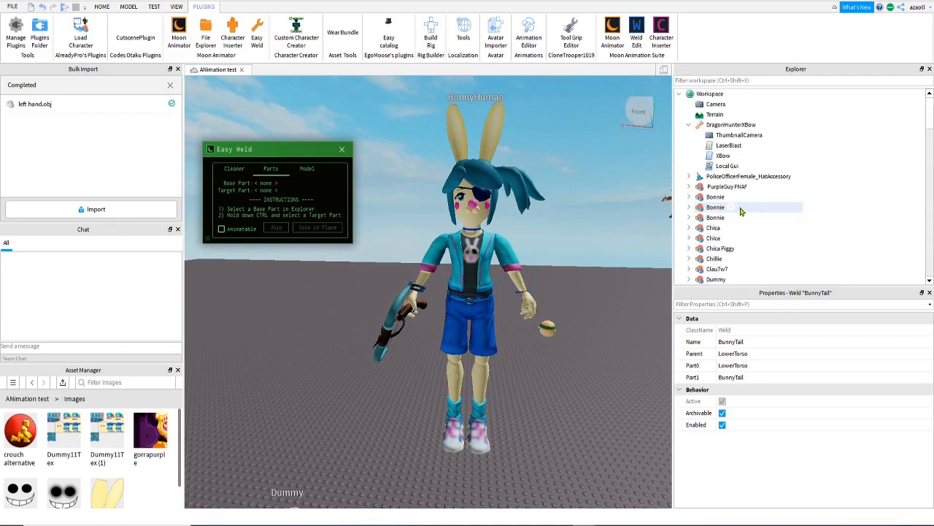
{"action": "scroll", "coordinate": [712, 219], "scroll_direction": "down", "scroll_amount": 5}
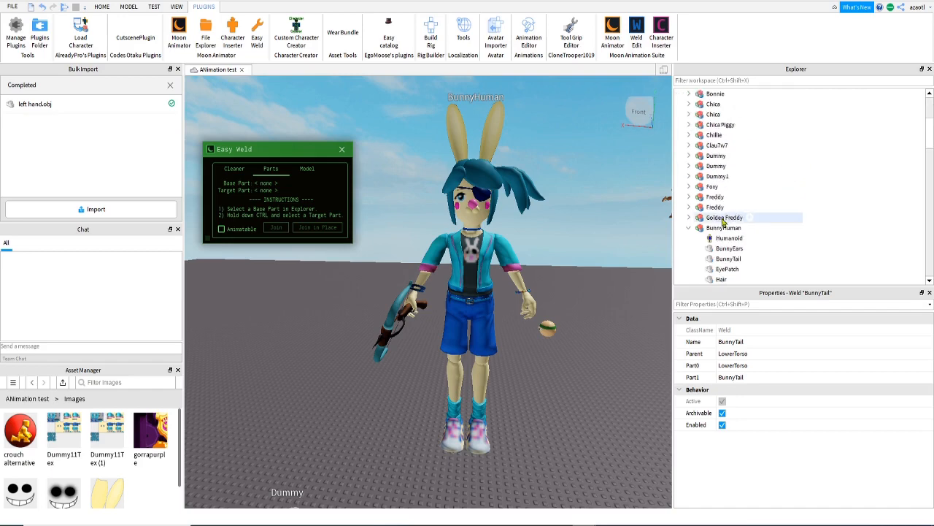
{"action": "left_click", "coordinate": [721, 229]}
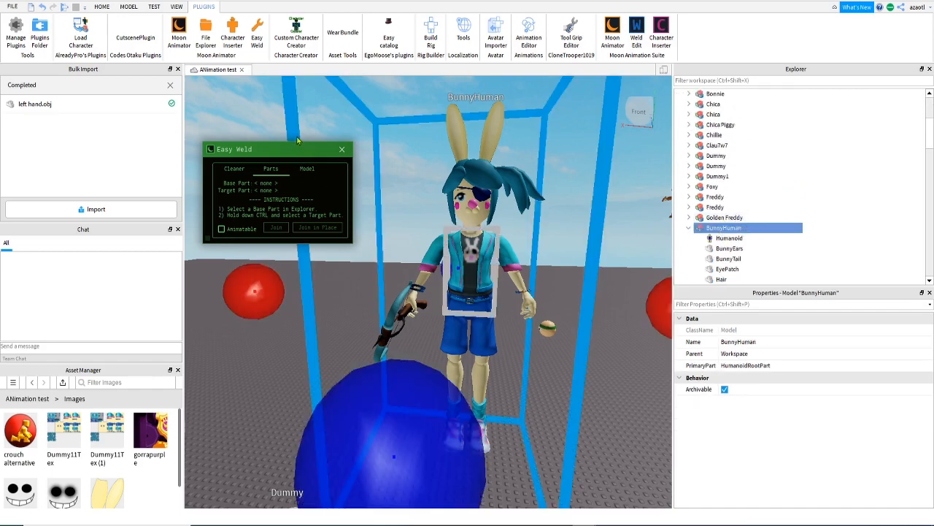
{"action": "left_click", "coordinate": [530, 31]}
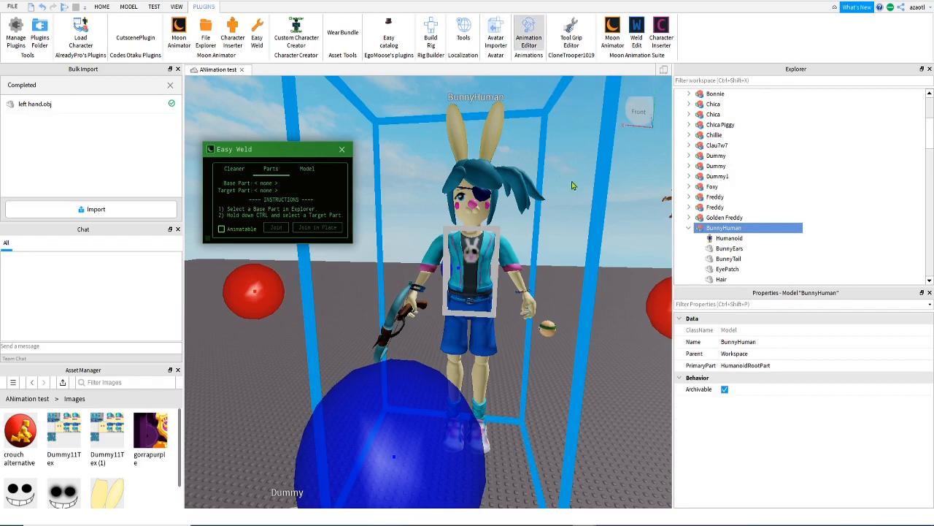
{"action": "left_click", "coordinate": [479, 250]}
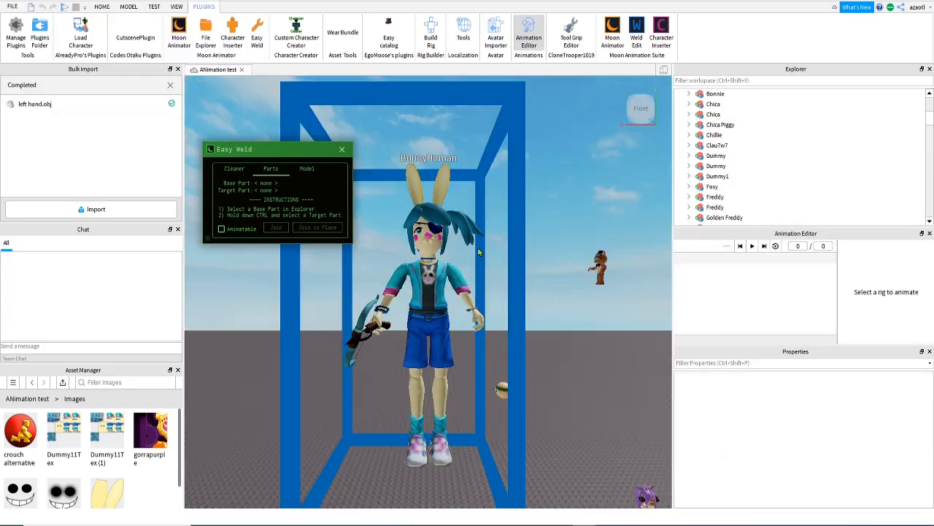
{"action": "left_click", "coordinate": [807, 321]}
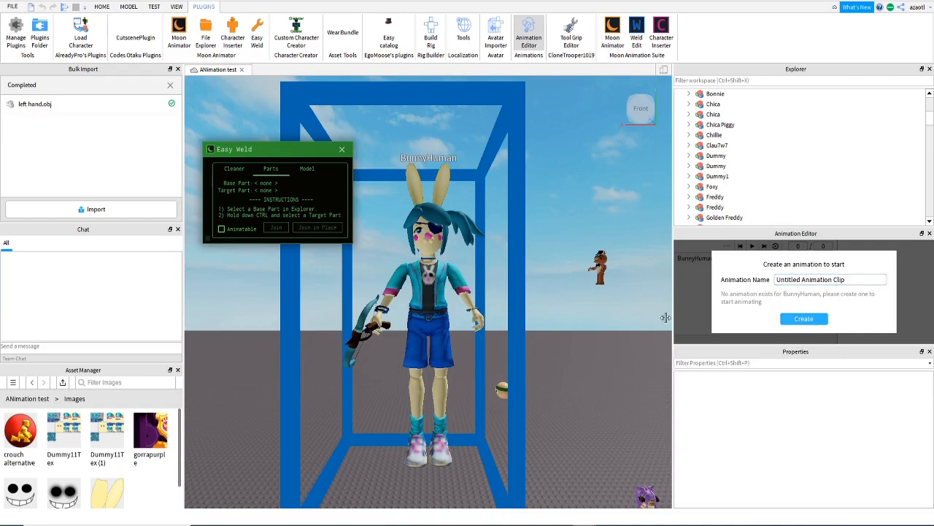
Test the left arm joint by rotating BunnyHuman's left upper arm around several axes
{"action": "right_click_drag", "start_coordinate": [569, 323], "coordinate": [551, 362]}
{"action": "left_click", "coordinate": [461, 281]}
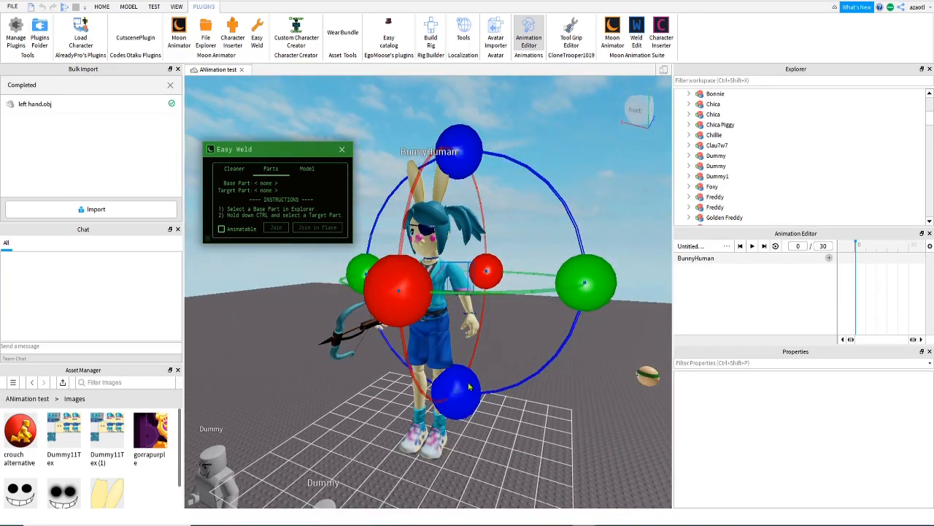
{"action": "left_click_drag", "start_coordinate": [471, 387], "coordinate": [425, 431]}
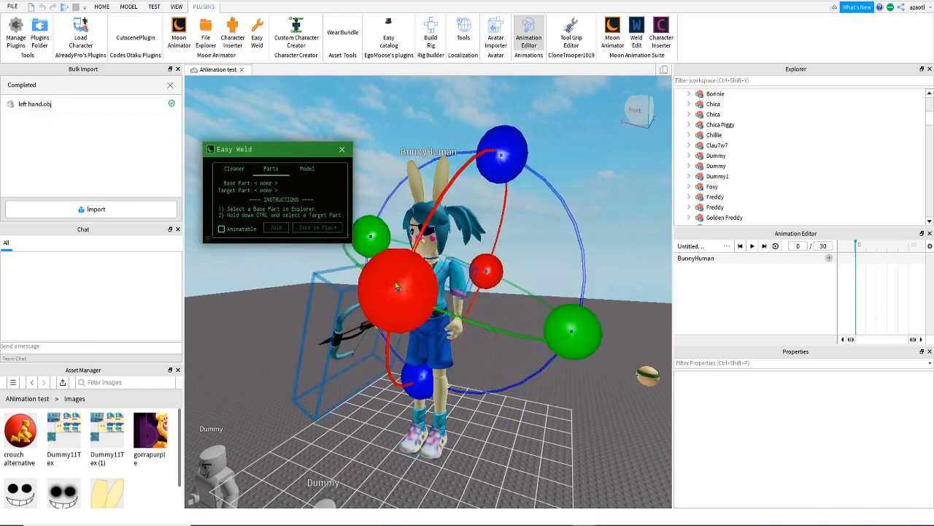
{"action": "left_click_drag", "start_coordinate": [394, 281], "coordinate": [481, 314]}
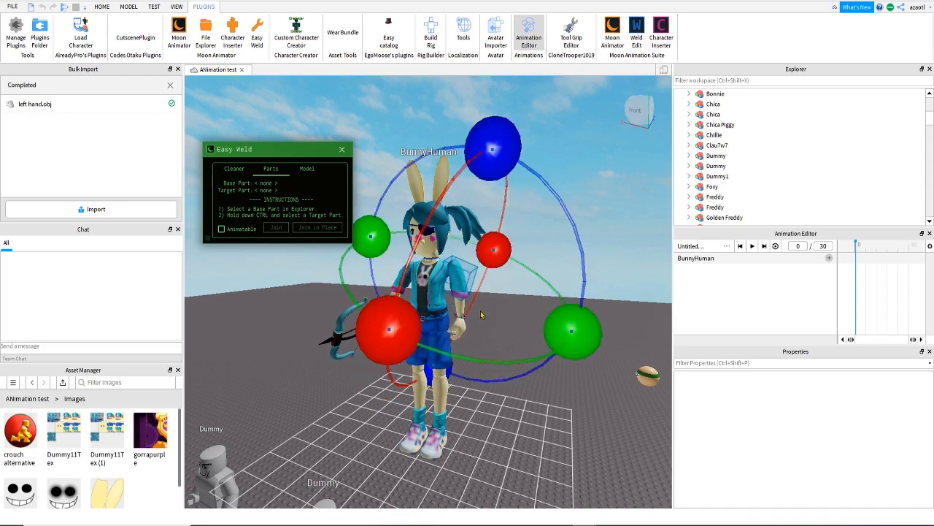
{"action": "left_click_drag", "start_coordinate": [497, 187], "coordinate": [494, 401]}
Test the waist joint by rotating BunnyHuman's upper torso
{"action": "left_click", "coordinate": [411, 274]}
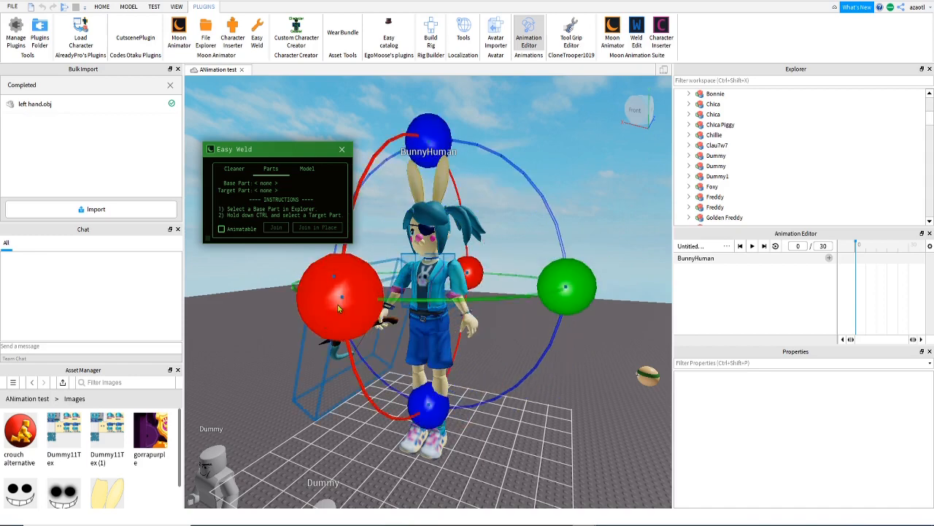
{"action": "left_click_drag", "start_coordinate": [339, 294], "coordinate": [428, 310]}
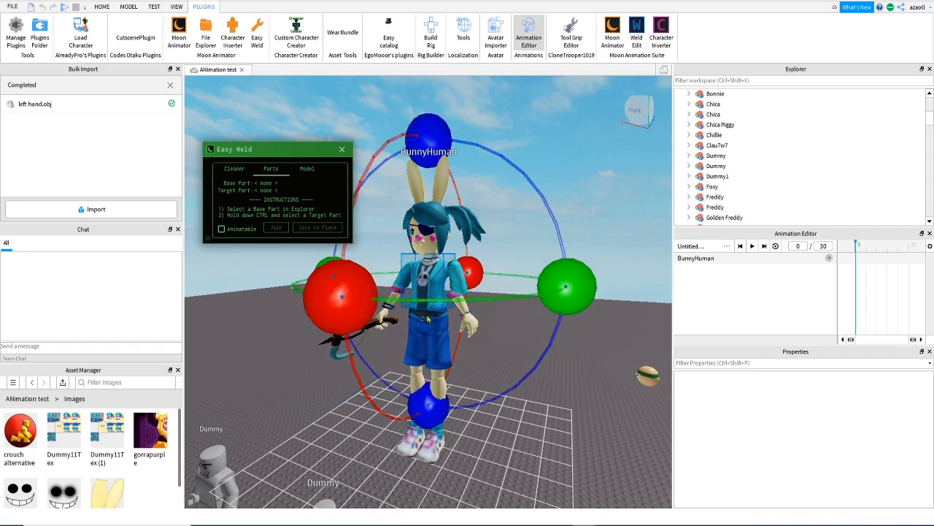
{"action": "left_click", "coordinate": [434, 333]}
{"action": "left_click", "coordinate": [457, 279]}
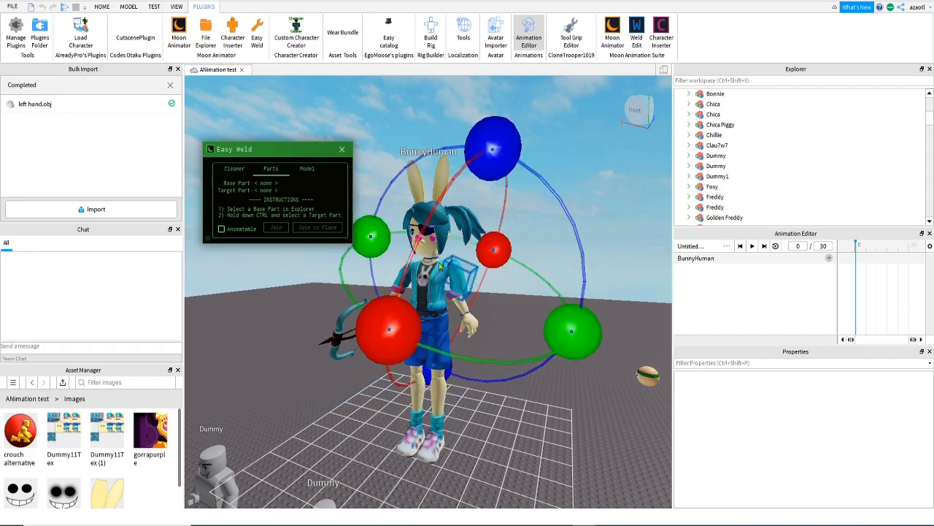
Test the head joint by rotating BunnyHuman's head, and tilt the bunny ears
{"action": "left_click", "coordinate": [425, 240]}
{"action": "left_click_drag", "start_coordinate": [373, 334], "coordinate": [416, 257]}
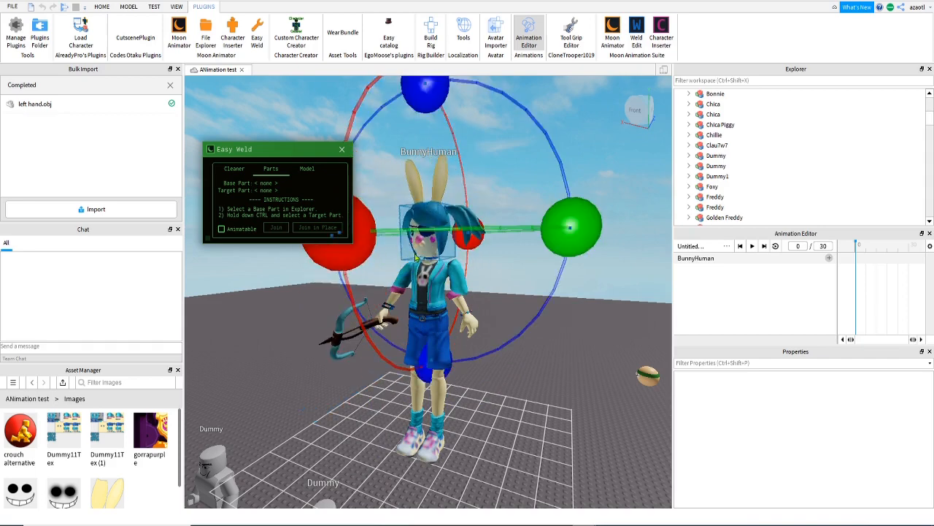
{"action": "left_click_drag", "start_coordinate": [583, 235], "coordinate": [552, 248]}
{"action": "left_click", "coordinate": [442, 192]}
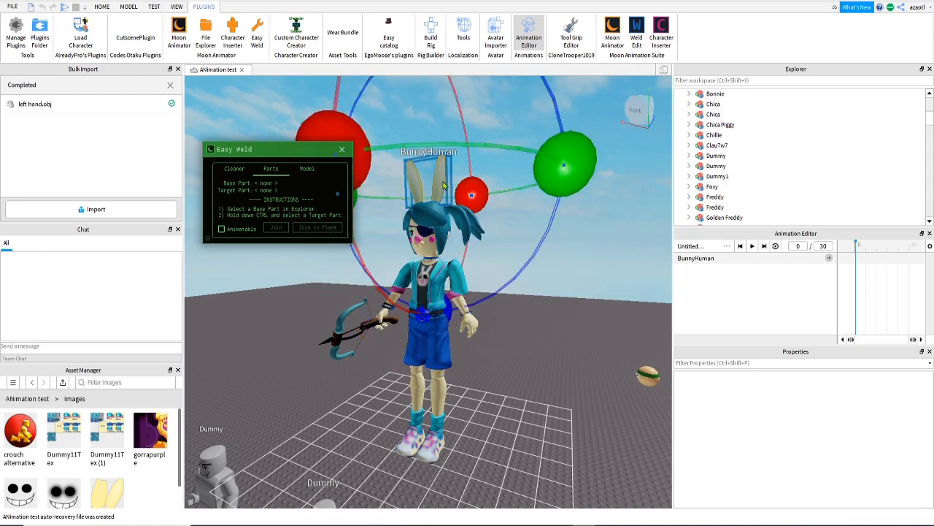
{"action": "left_click_drag", "start_coordinate": [332, 153], "coordinate": [387, 106]}
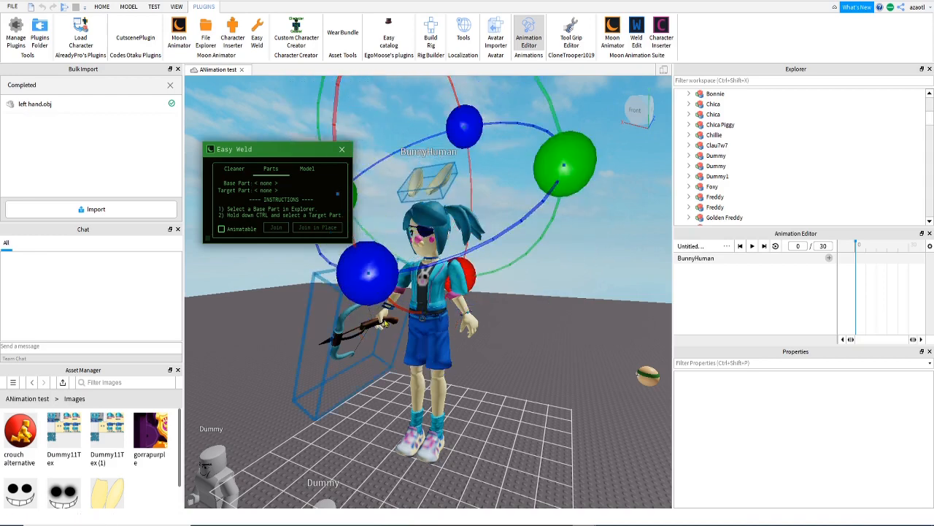
Test the hand and weapon joints by rotating BunnyHuman's left hand and the crossbow
{"action": "left_click", "coordinate": [386, 323]}
{"action": "left_click", "coordinate": [469, 326]}
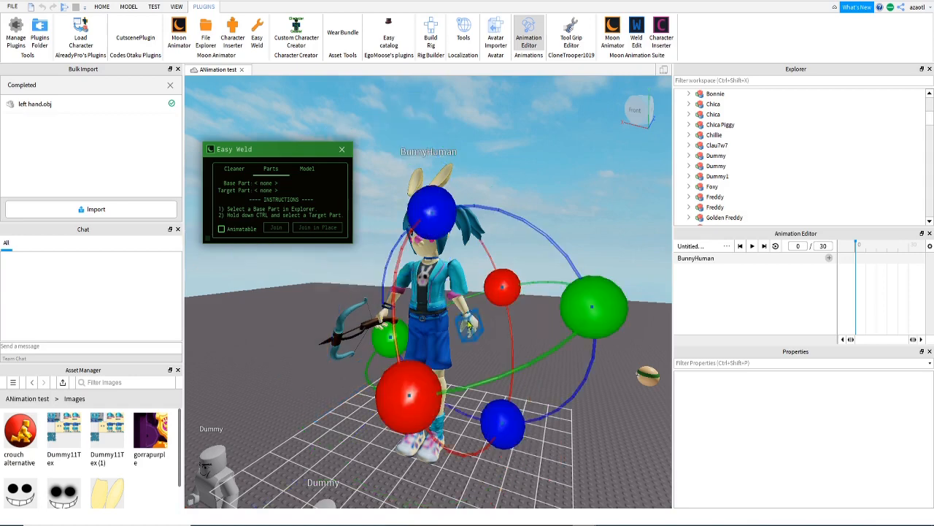
{"action": "left_click_drag", "start_coordinate": [433, 211], "coordinate": [394, 238]}
{"action": "left_click", "coordinate": [380, 316]}
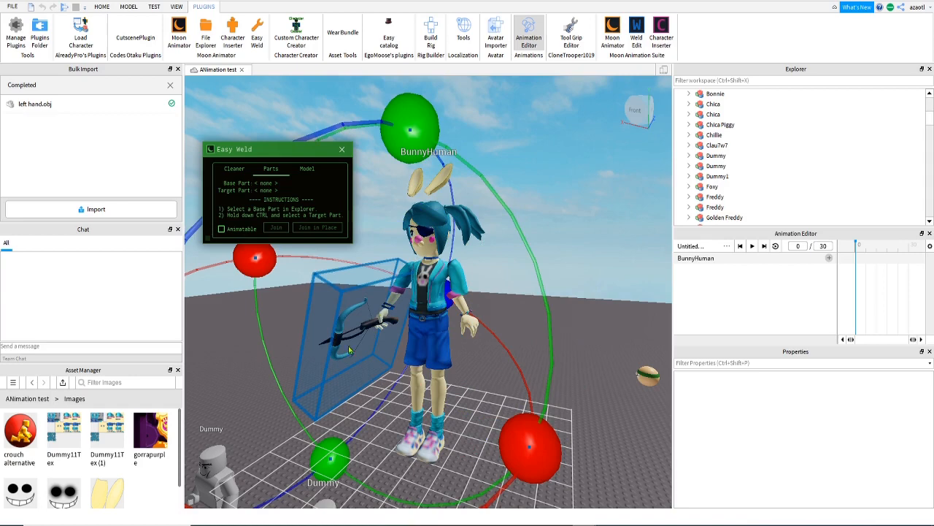
{"action": "left_click_drag", "start_coordinate": [253, 276], "coordinate": [343, 354]}
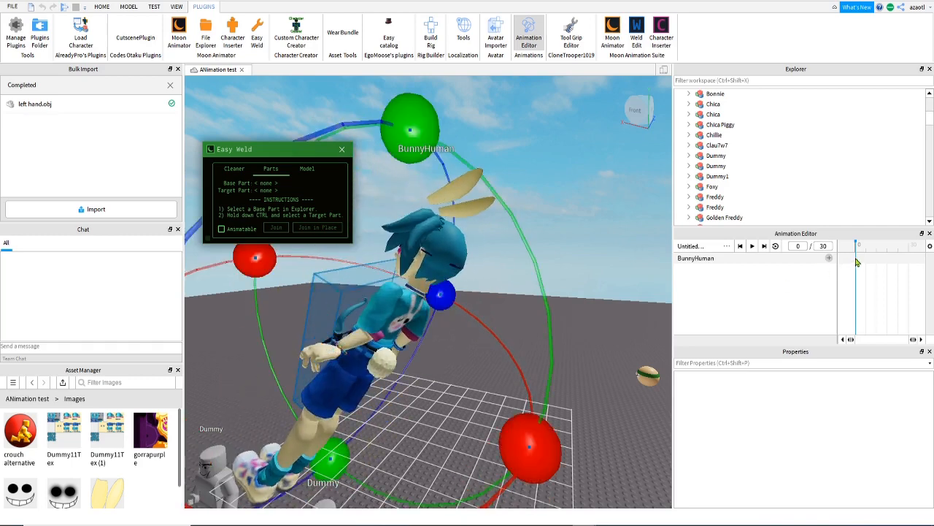
Start a new animation for BunnyHuman, keeping the name Untitled Animation Clip
{"action": "right_click", "coordinate": [858, 263]}
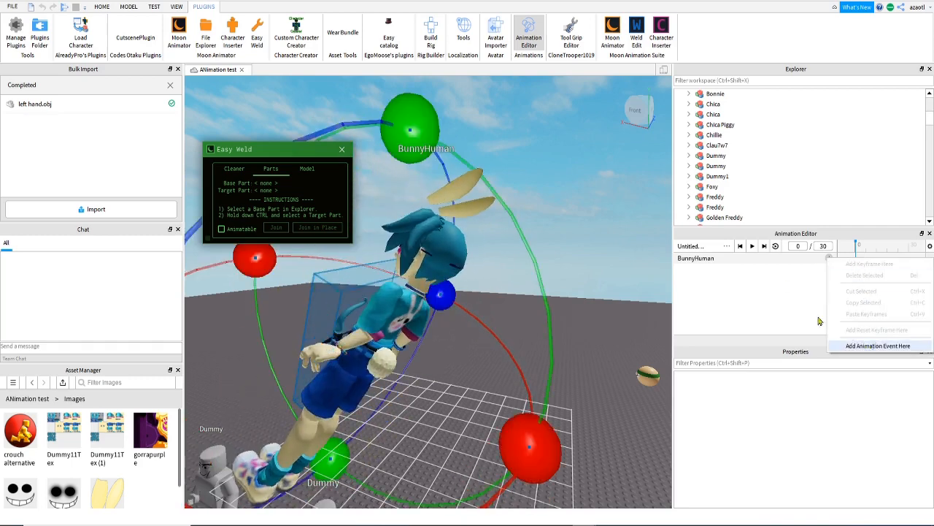
{"action": "left_click", "coordinate": [740, 268]}
{"action": "left_click", "coordinate": [729, 252]}
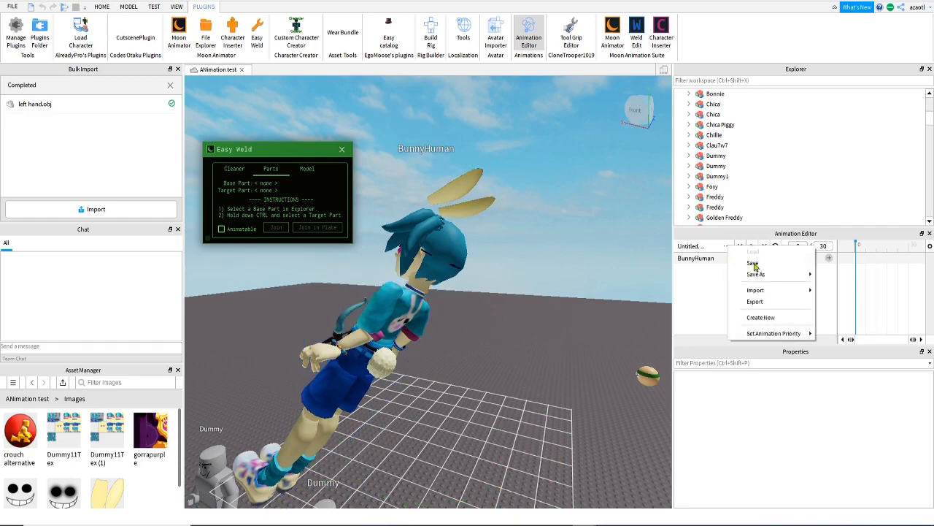
{"action": "left_click", "coordinate": [754, 314]}
{"action": "left_click", "coordinate": [858, 315]}
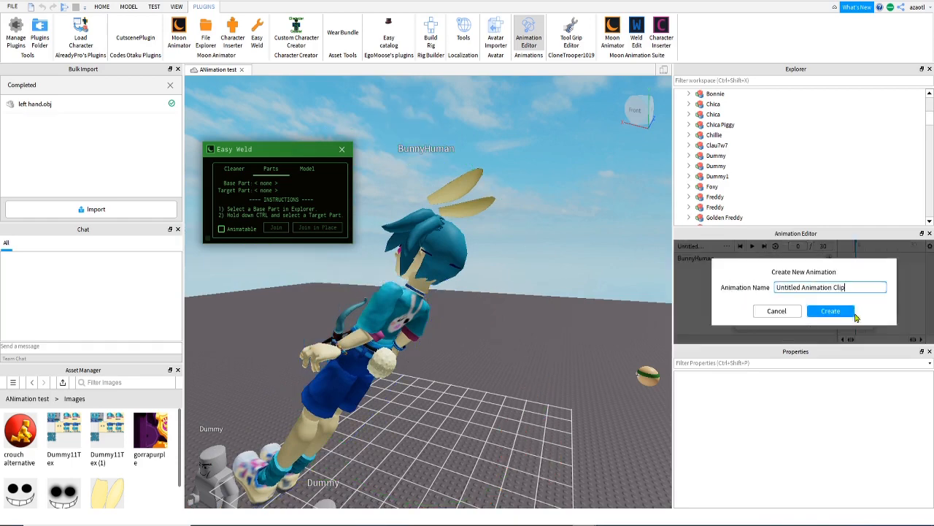
Create the new animation clip named Untitled Animation Clip for BunnyHuman and close the Animation Editor
{"action": "left_click", "coordinate": [831, 311]}
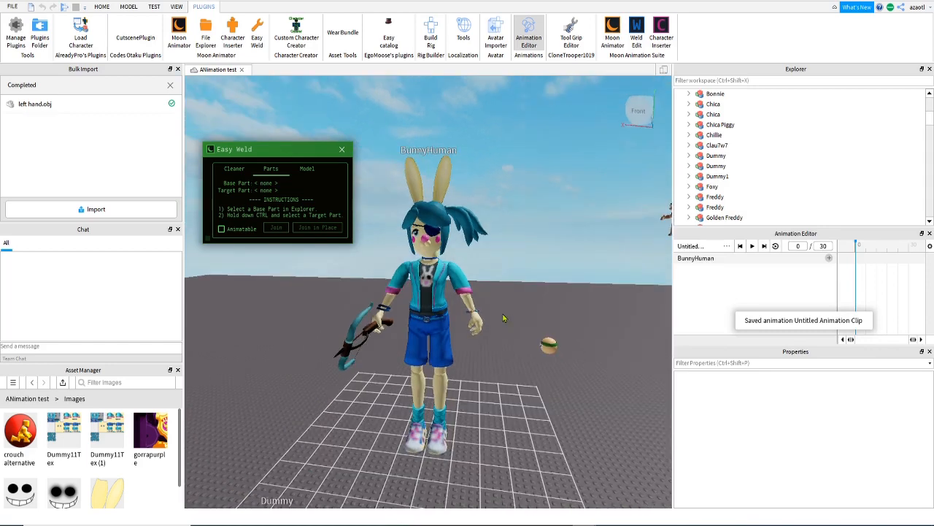
{"action": "left_click", "coordinate": [528, 32]}
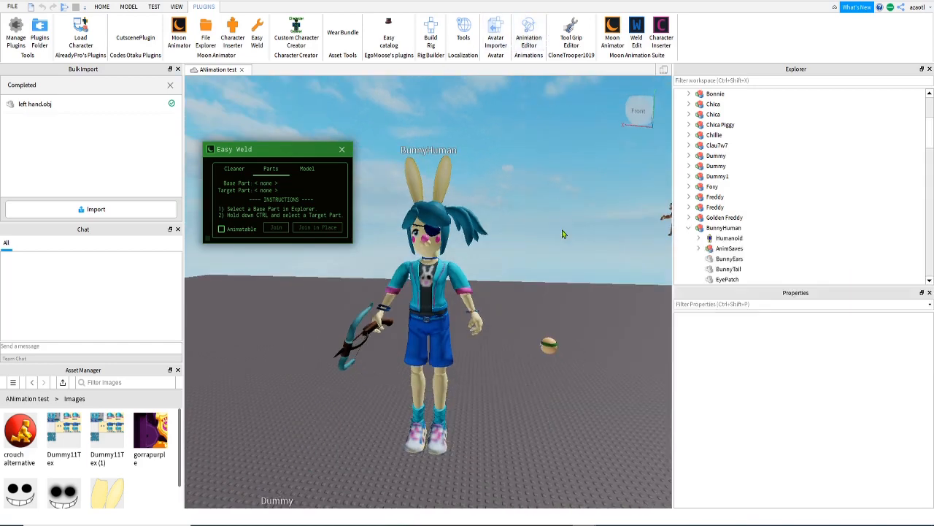
Examine BunnyHuman's part hierarchy, checking the joints under LowerTorso and UpperTorso
{"action": "left_click", "coordinate": [394, 288]}
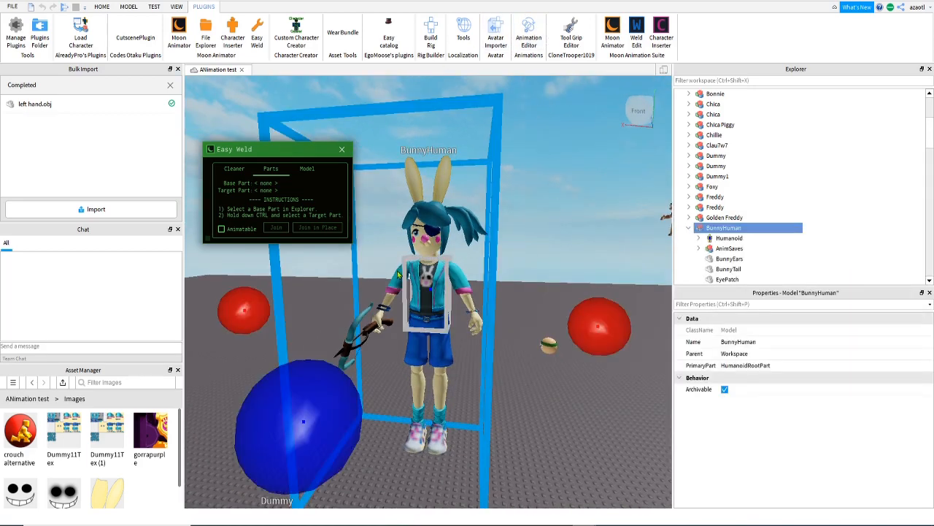
{"action": "scroll", "coordinate": [756, 238], "scroll_direction": "down", "scroll_amount": 4}
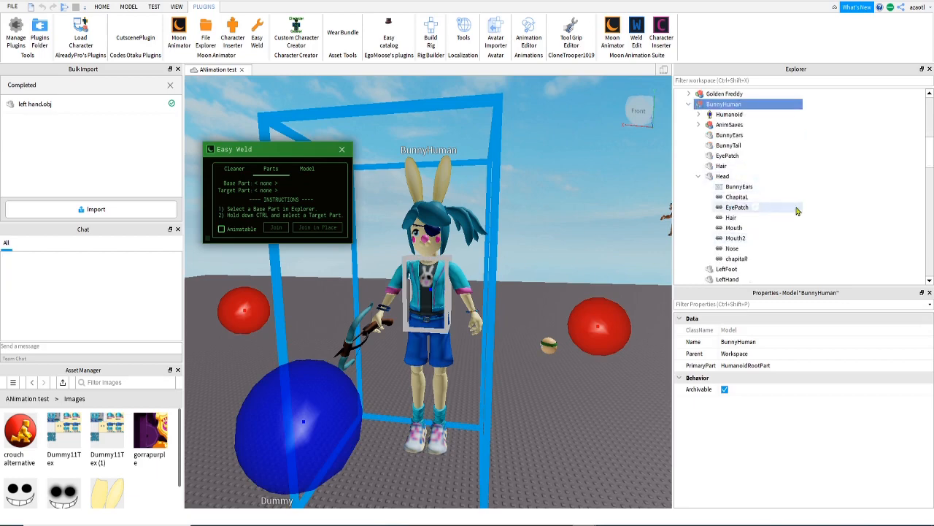
{"action": "scroll", "coordinate": [792, 209], "scroll_direction": "down", "scroll_amount": 8}
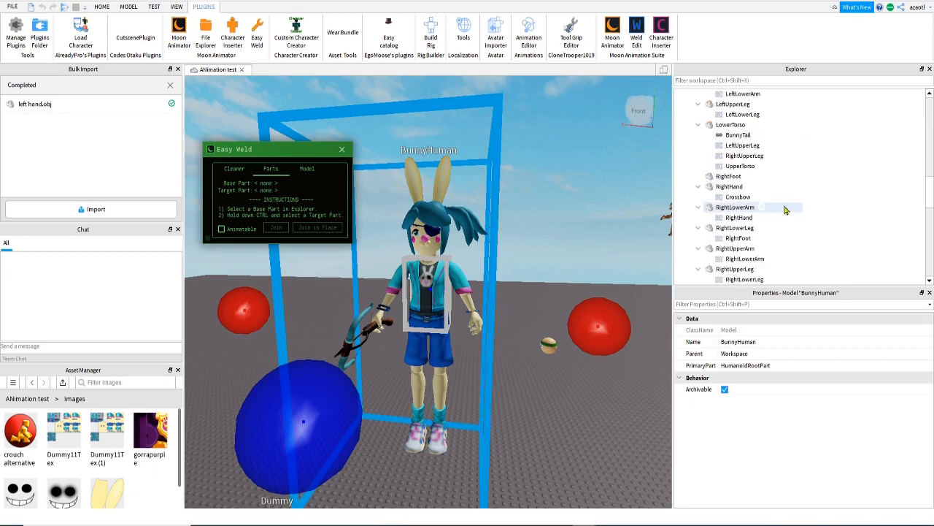
{"action": "left_click", "coordinate": [730, 126]}
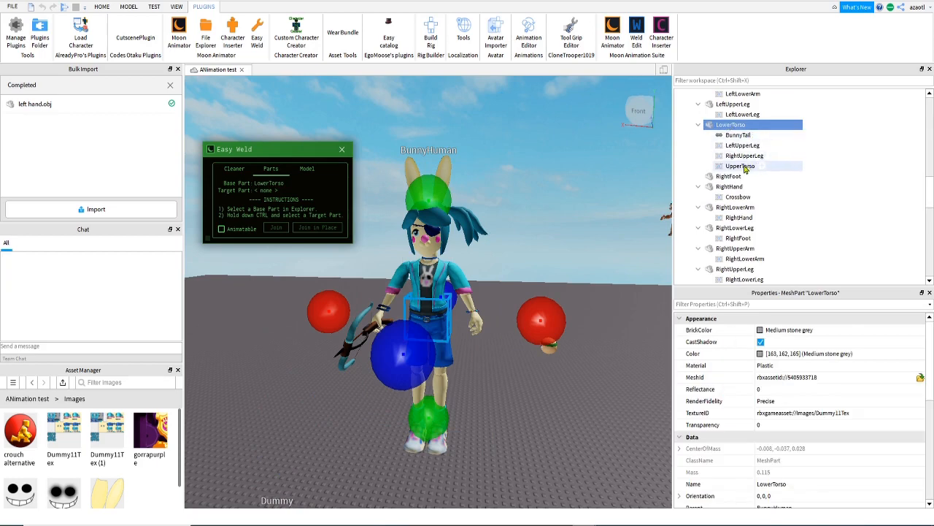
{"action": "scroll", "coordinate": [753, 188], "scroll_direction": "up", "scroll_amount": 1}
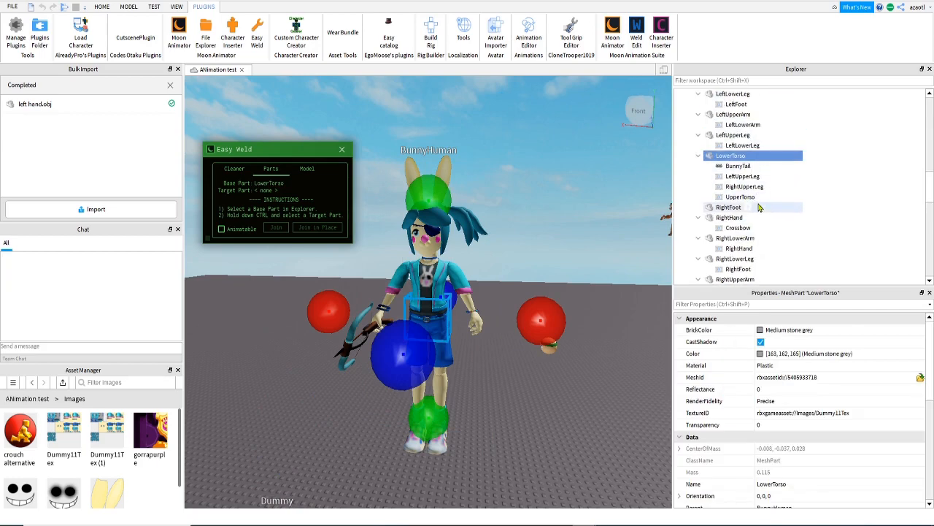
{"action": "scroll", "coordinate": [759, 208], "scroll_direction": "up", "scroll_amount": 6}
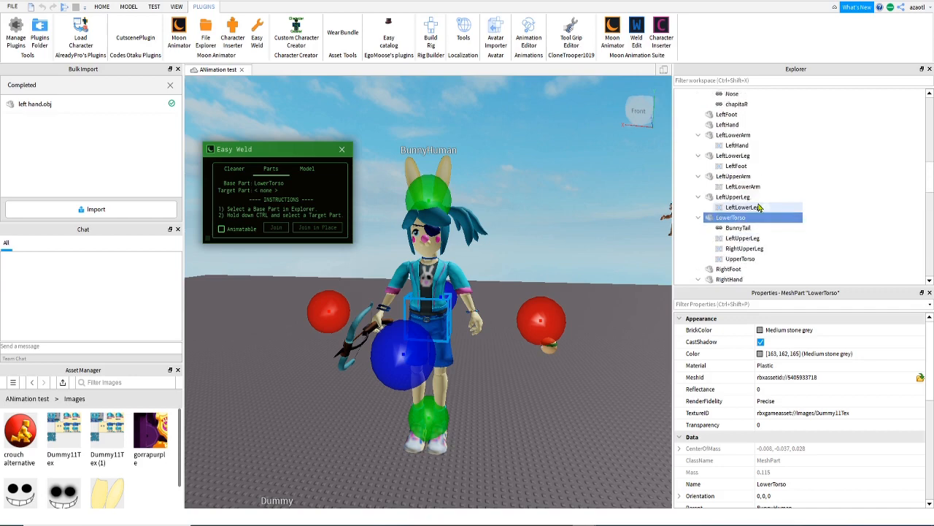
{"action": "scroll", "coordinate": [759, 208], "scroll_direction": "down", "scroll_amount": 4}
{"action": "scroll", "coordinate": [759, 208], "scroll_direction": "down", "scroll_amount": 6}
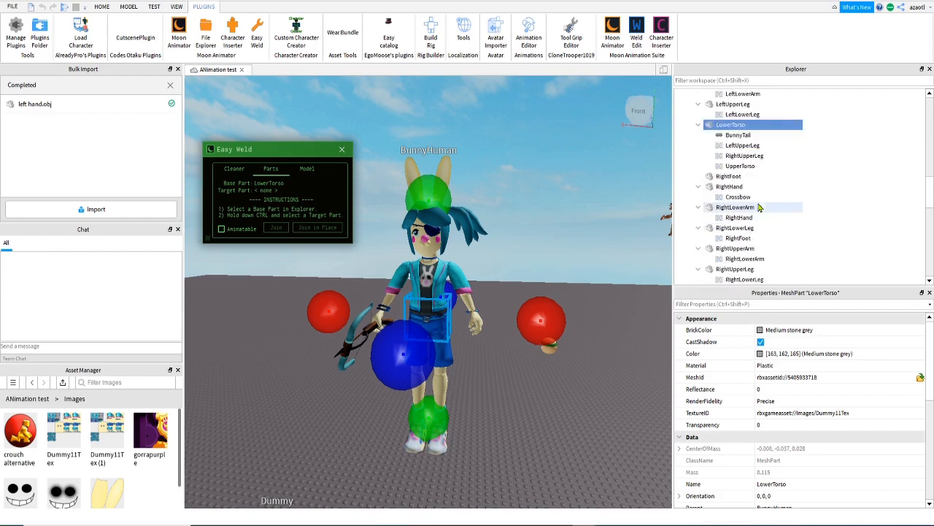
{"action": "left_click", "coordinate": [733, 198]}
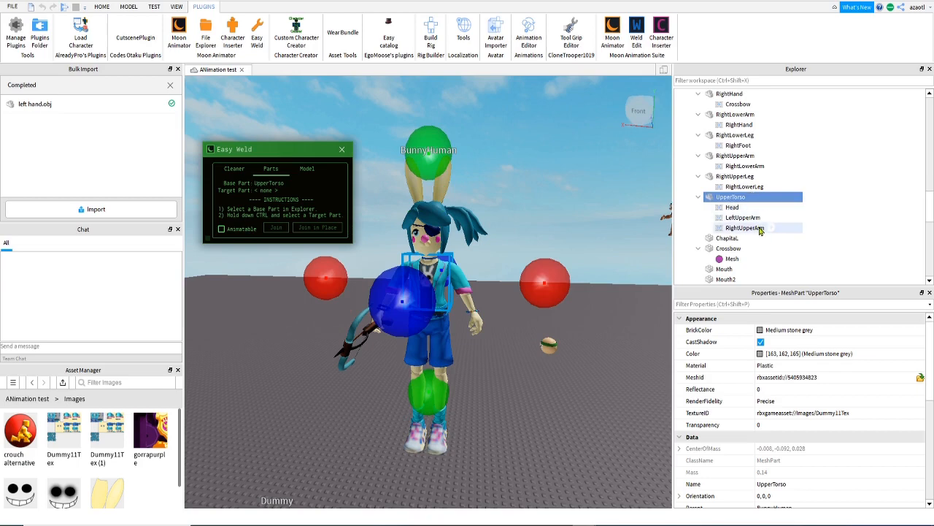
{"action": "scroll", "coordinate": [760, 231], "scroll_direction": "down", "scroll_amount": 2}
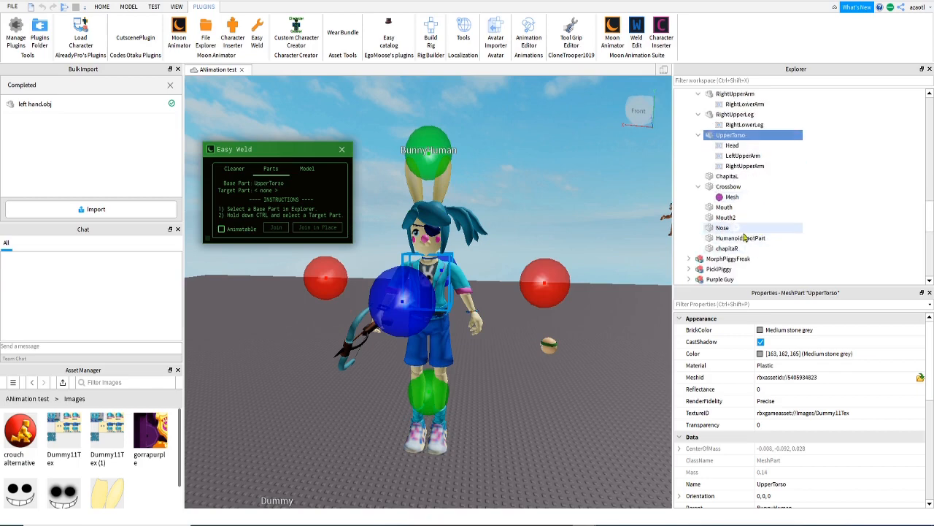
Weld HumanoidRootPart as base part to LowerTorso as target part with Join in Place, leaving Animatable off
{"action": "left_click", "coordinate": [751, 227]}
{"action": "left_click", "coordinate": [748, 238]}
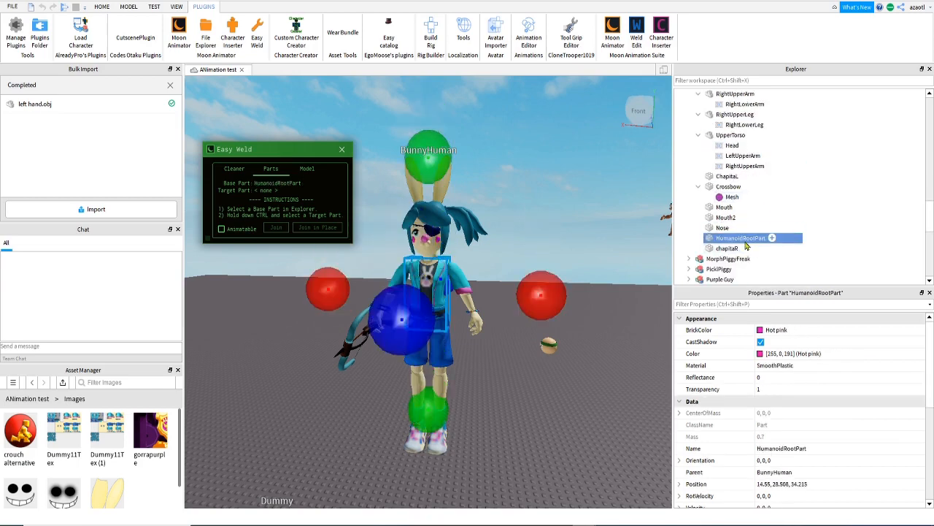
{"action": "scroll", "coordinate": [728, 241], "scroll_direction": "up", "scroll_amount": 5}
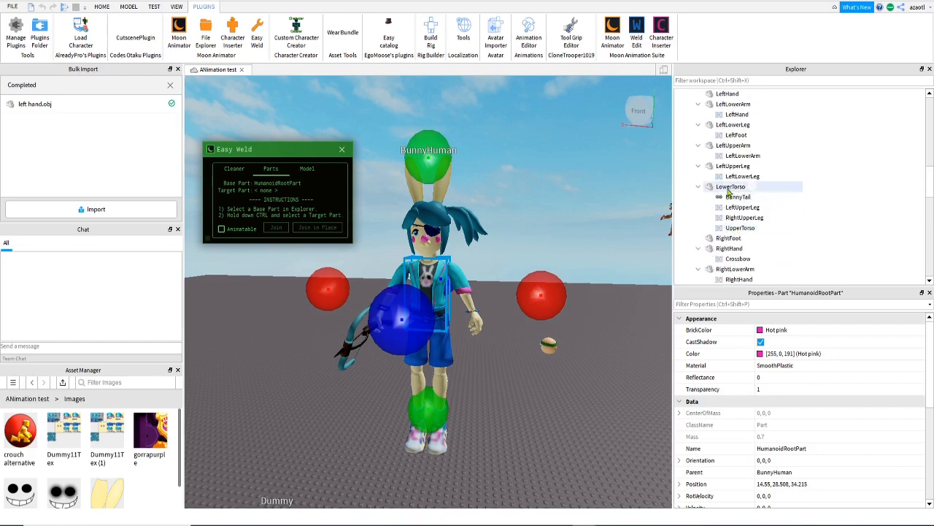
{"action": "left_click", "coordinate": [730, 187], "text": "ctrl"}
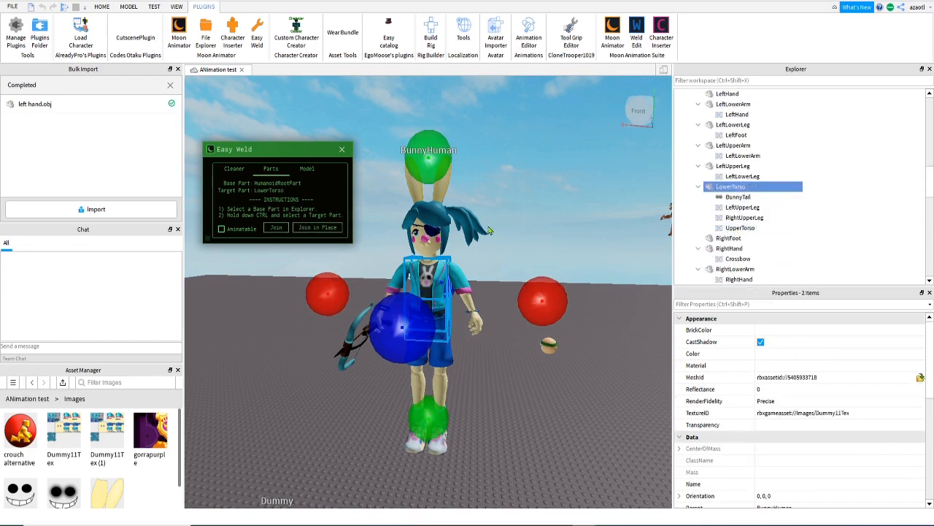
{"action": "left_click", "coordinate": [329, 230]}
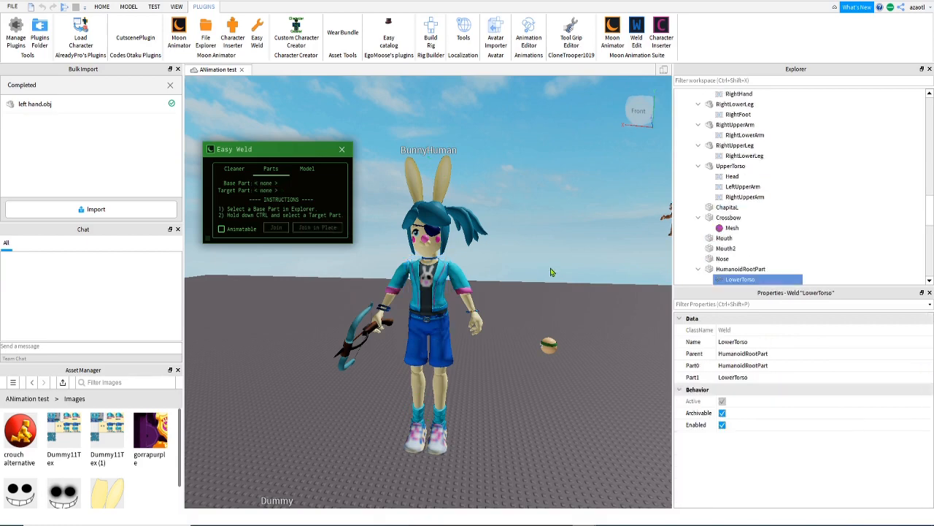
{"action": "scroll", "coordinate": [780, 233], "scroll_direction": "up", "scroll_amount": 2}
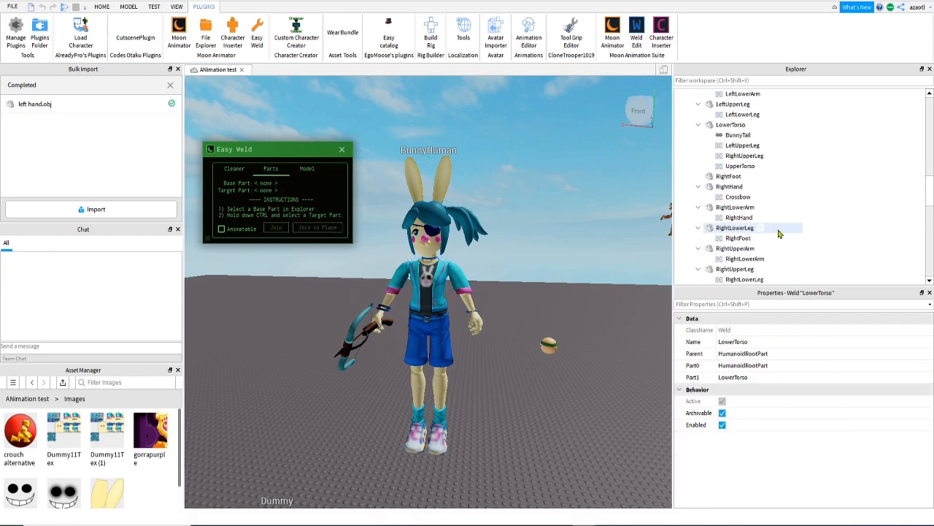
{"action": "scroll", "coordinate": [780, 233], "scroll_direction": "down", "scroll_amount": 2}
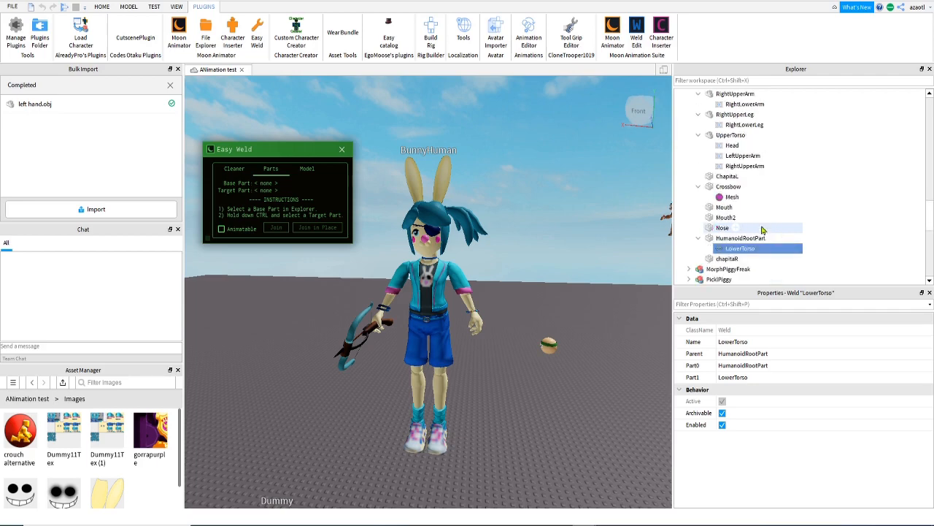
{"action": "scroll", "coordinate": [722, 192], "scroll_direction": "up", "scroll_amount": 3}
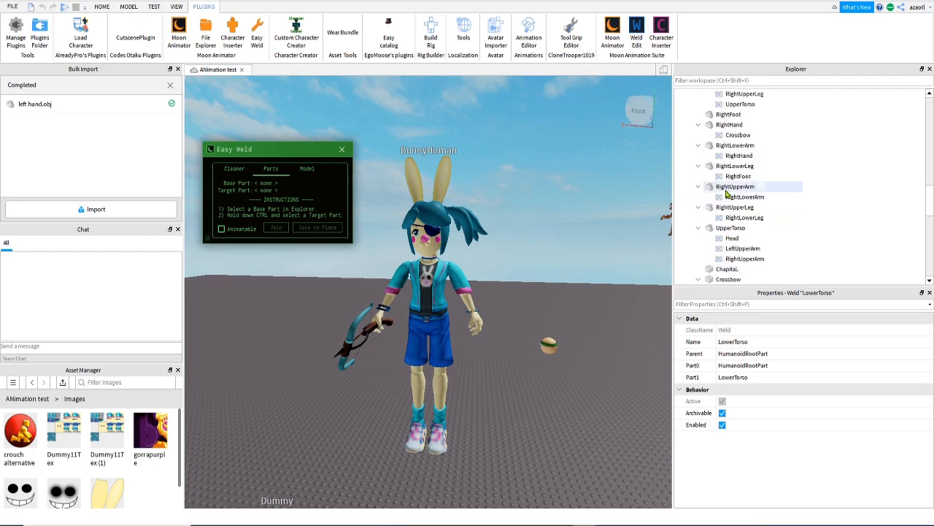
{"action": "left_click", "coordinate": [731, 126]}
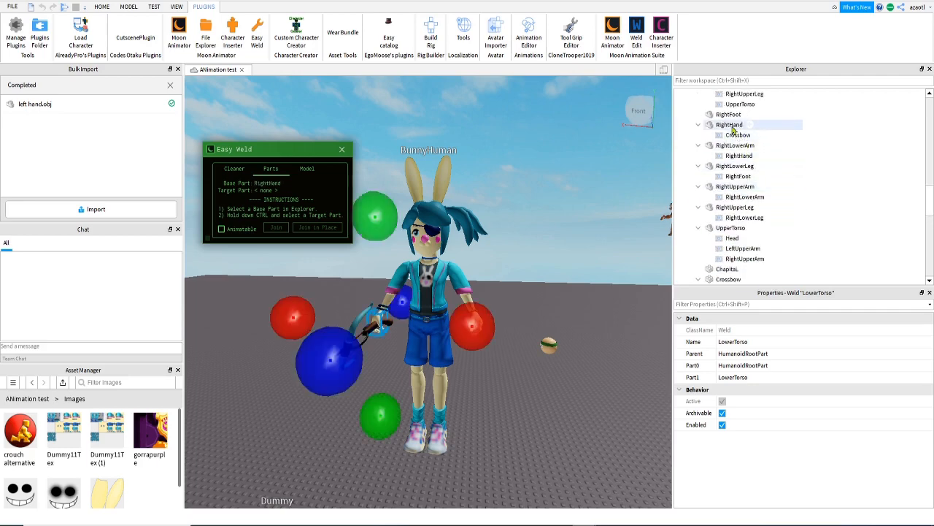
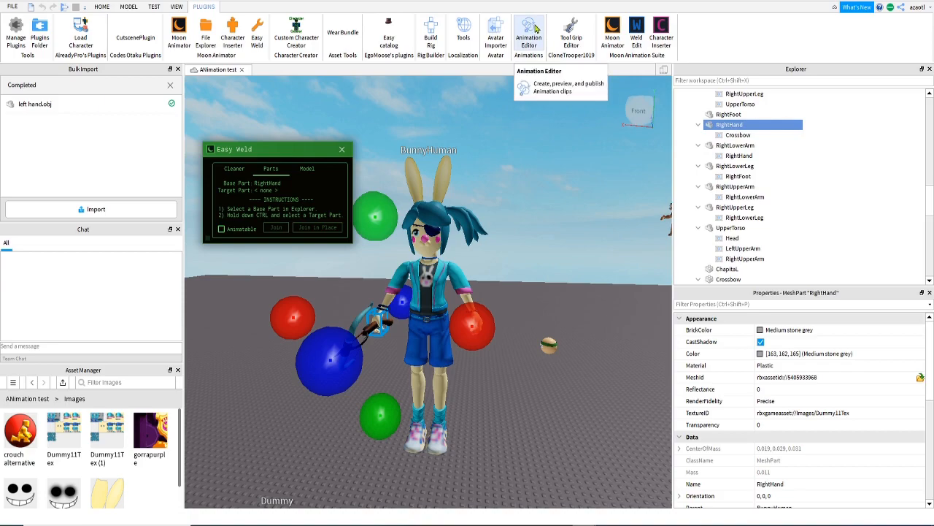
Reopen the Animation Editor for BunnyHuman and rotate its left leg backwards with the knee bent
{"action": "left_click", "coordinate": [535, 28]}
{"action": "left_click", "coordinate": [431, 292]}
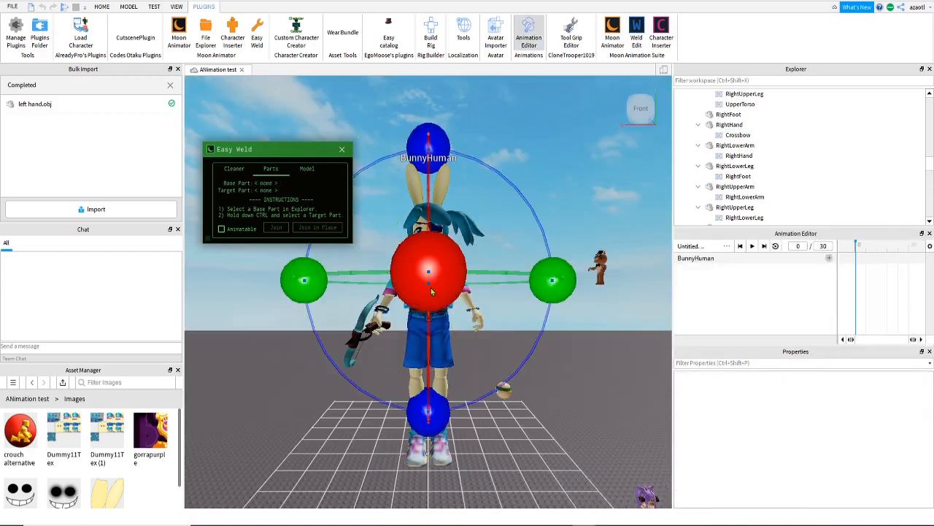
{"action": "right_click_drag", "start_coordinate": [432, 292], "coordinate": [555, 295]}
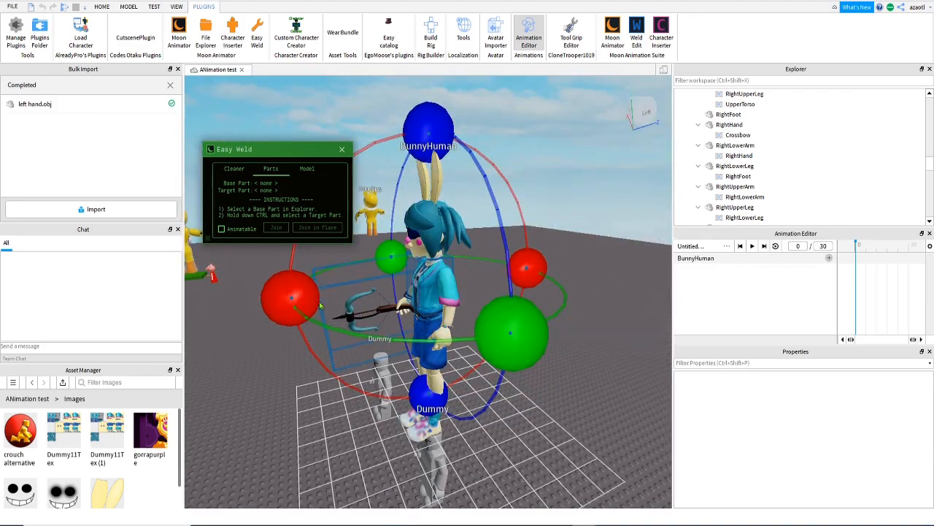
{"action": "left_click_drag", "start_coordinate": [320, 306], "coordinate": [406, 409]}
{"action": "key", "text": "a"}
{"action": "right_click_drag", "start_coordinate": [353, 346], "coordinate": [354, 344]}
{"action": "key", "text": "w"}
{"action": "key", "text": "a"}
{"action": "key", "text": "d"}
Rotate BunnyHuman's right arm and raise it forward so it holds the crossbow up in front of the body
{"action": "left_click", "coordinate": [370, 286]}
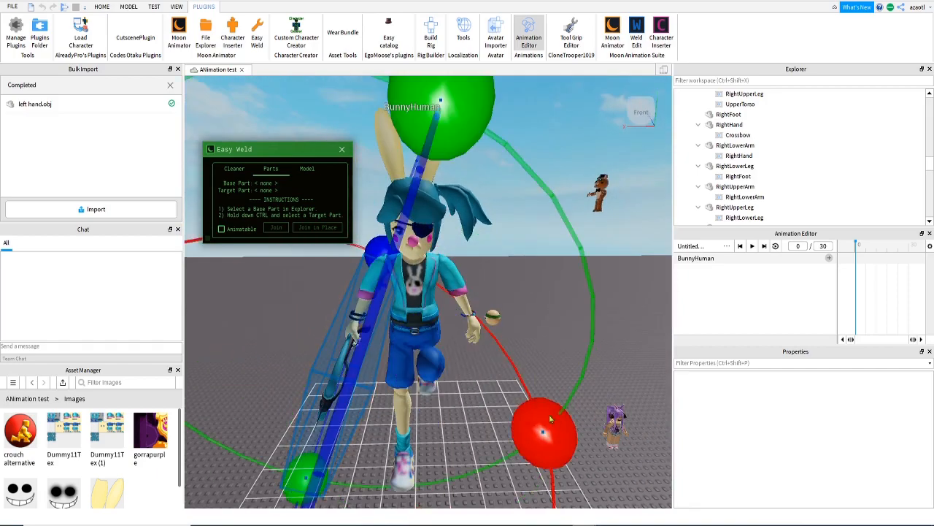
{"action": "left_click_drag", "start_coordinate": [470, 146], "coordinate": [511, 219]}
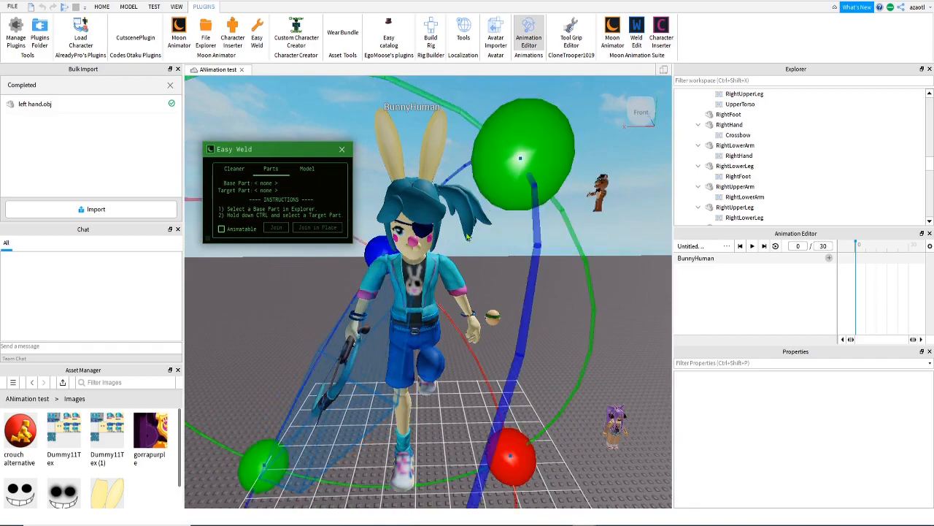
{"action": "key", "text": "a"}
{"action": "right_click_drag", "start_coordinate": [387, 262], "coordinate": [388, 263]}
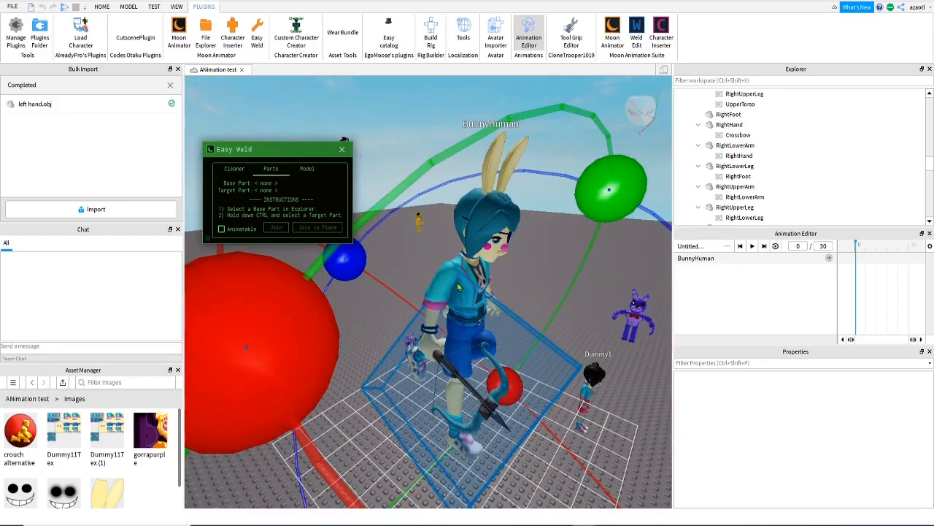
{"action": "left_click", "coordinate": [443, 282]}
{"action": "left_click_drag", "start_coordinate": [373, 241], "coordinate": [481, 292]}
{"action": "right_click_drag", "start_coordinate": [481, 292], "coordinate": [483, 273]}
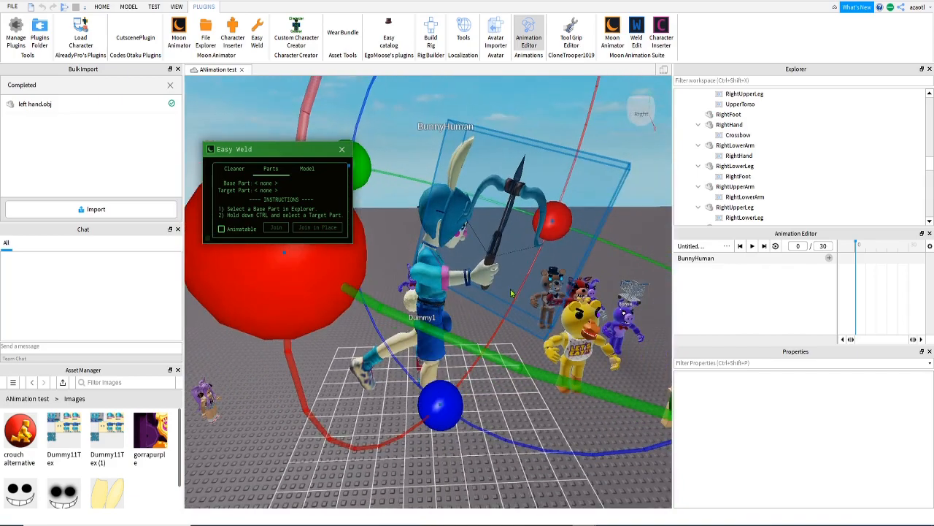
{"action": "left_click", "coordinate": [472, 319]}
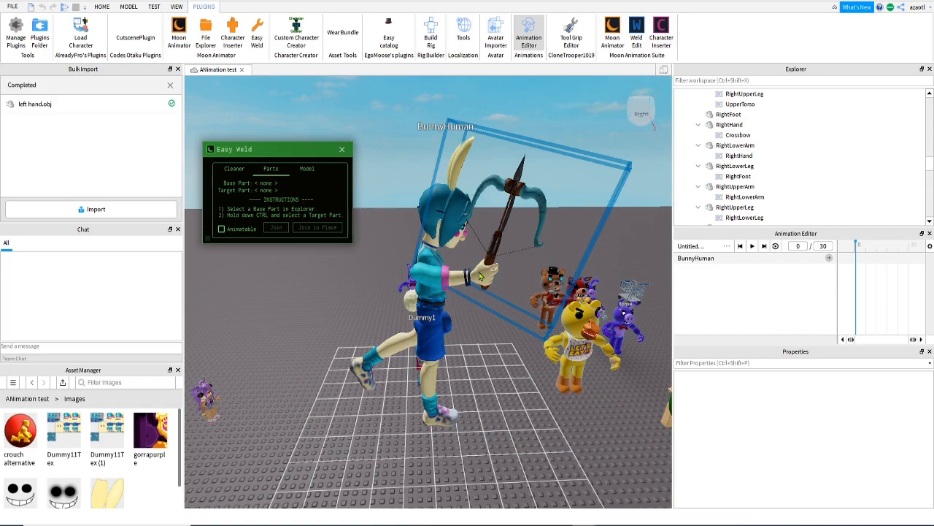
Rotate BunnyHuman's right forearm downward until the crossbow points forward
{"action": "left_click", "coordinate": [448, 283]}
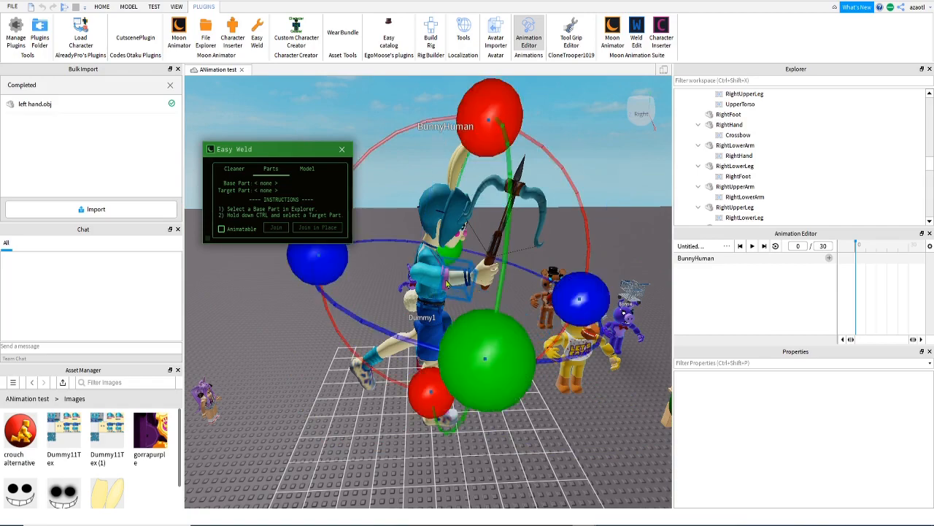
{"action": "left_click_drag", "start_coordinate": [502, 132], "coordinate": [505, 260]}
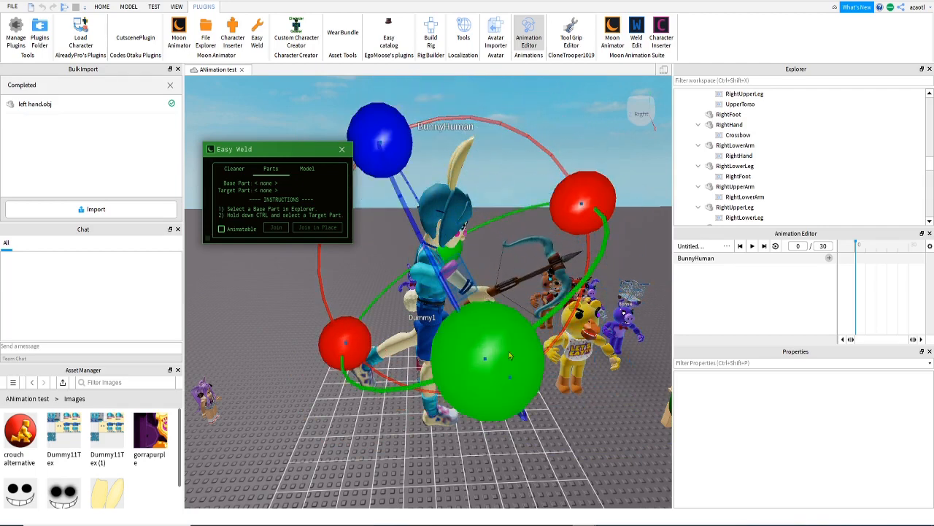
{"action": "left_click", "coordinate": [414, 410]}
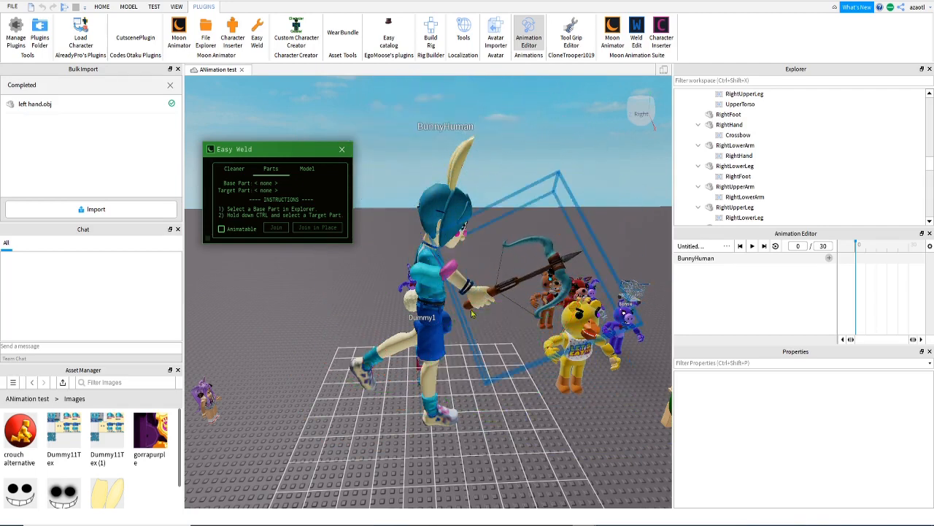
Try to add the RightHand track and all remaining body-part tracks to BunnyHuman's animation timeline
{"action": "left_click", "coordinate": [727, 247]}
{"action": "left_click", "coordinate": [704, 276]}
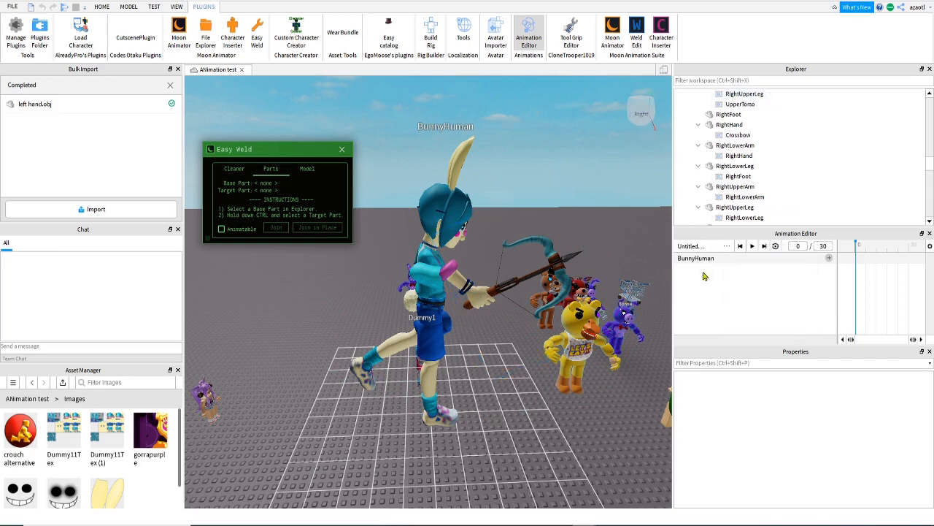
{"action": "left_click", "coordinate": [829, 260]}
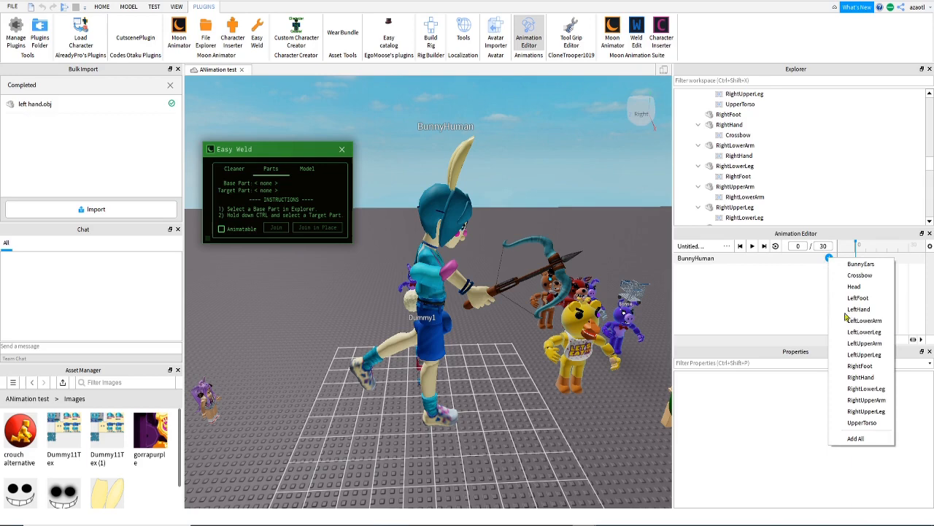
{"action": "left_click", "coordinate": [861, 375]}
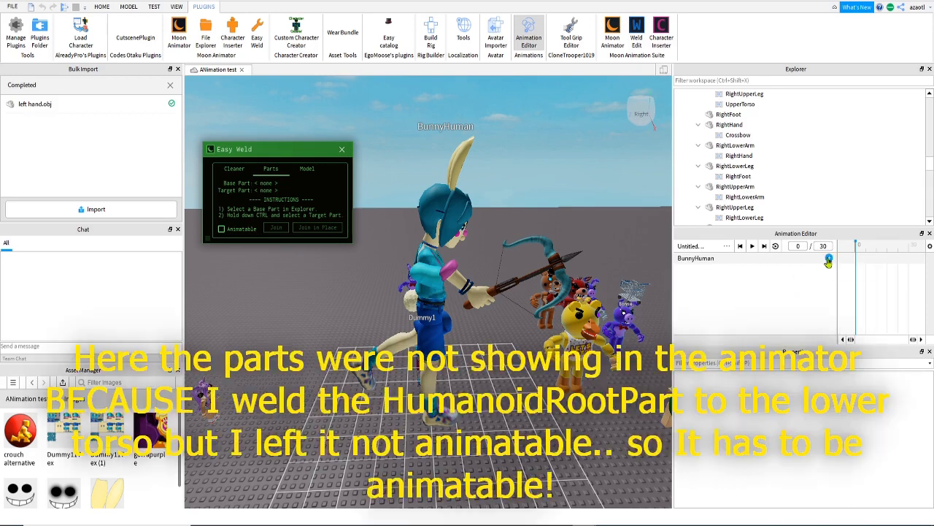
{"action": "left_click", "coordinate": [829, 260]}
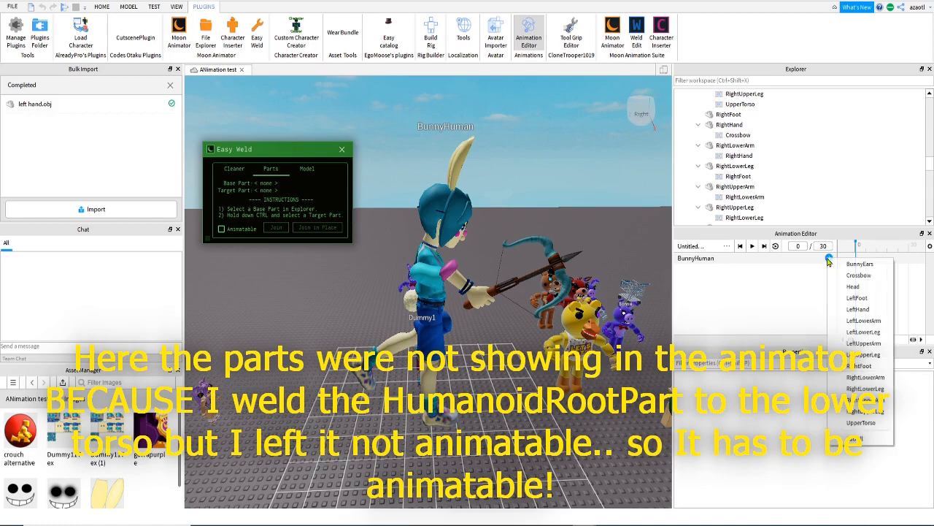
{"action": "left_click", "coordinate": [876, 440]}
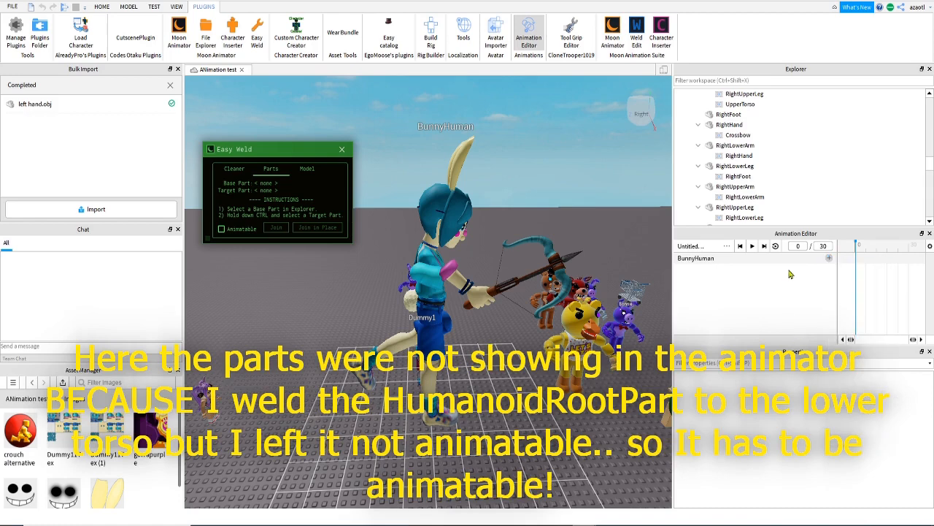
Rotate BunnyHuman's right forearm upward until the crossbow points up in front of the face
{"action": "left_click", "coordinate": [449, 281]}
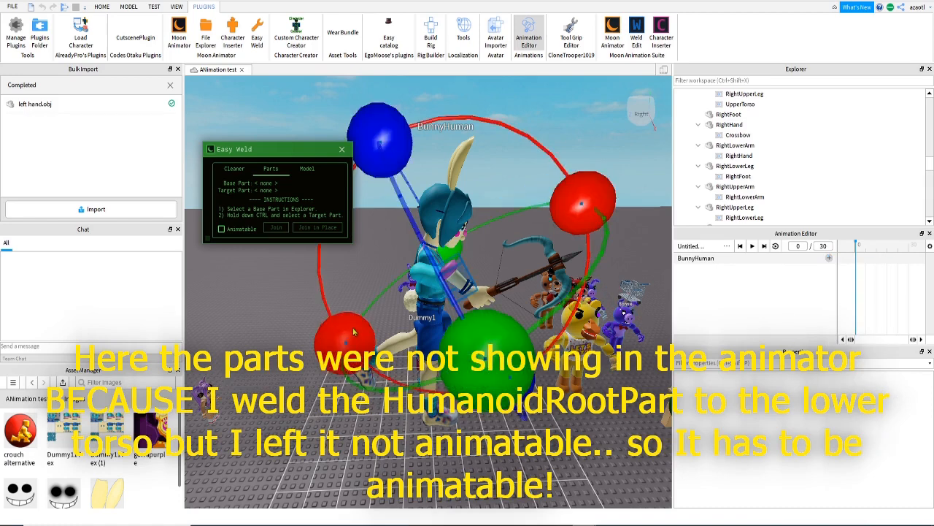
{"action": "left_click_drag", "start_coordinate": [573, 187], "coordinate": [416, 116]}
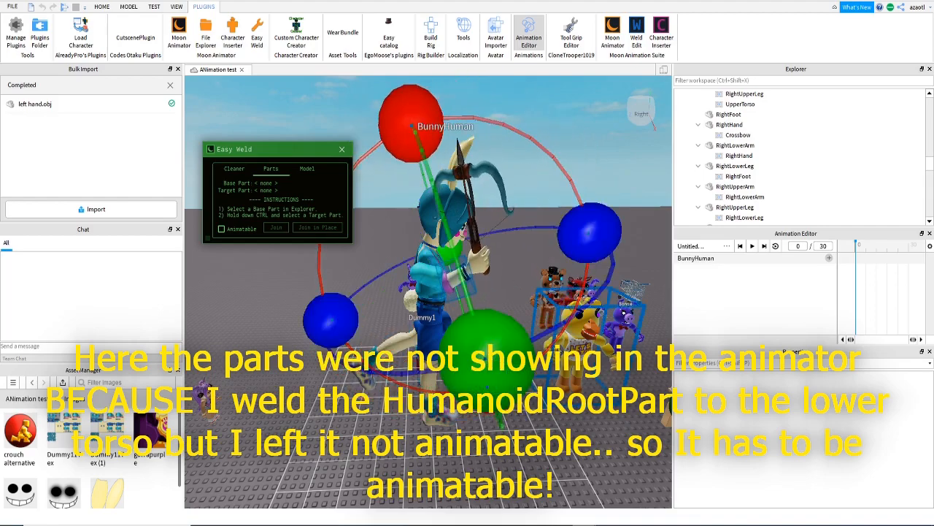
{"action": "right_click_drag", "start_coordinate": [416, 116], "coordinate": [343, 120]}
{"action": "key", "text": "d"}
{"action": "right_click_drag", "start_coordinate": [575, 363], "coordinate": [520, 364]}
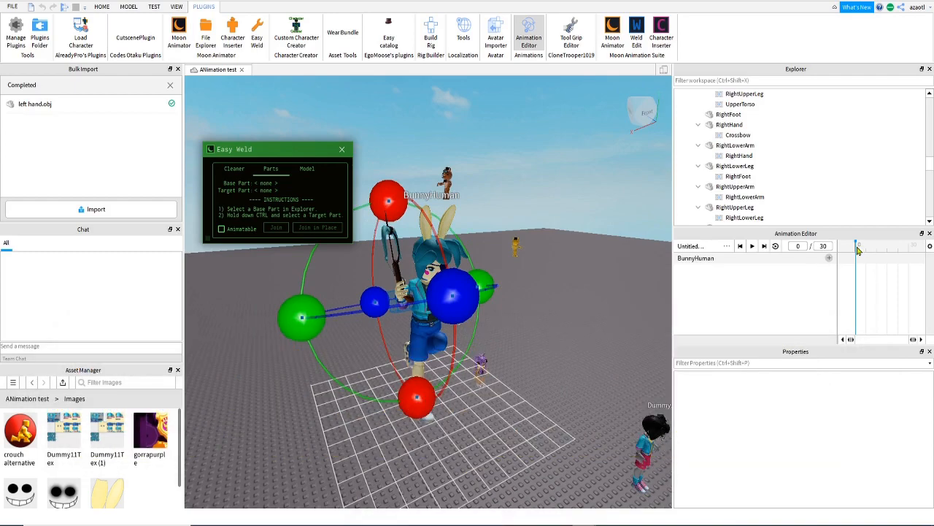
Set the animation playhead to frame 14 and inspect the selected crossbow in BunnyHuman's right hand
{"action": "scroll", "coordinate": [403, 292], "scroll_direction": "up", "scroll_amount": 10}
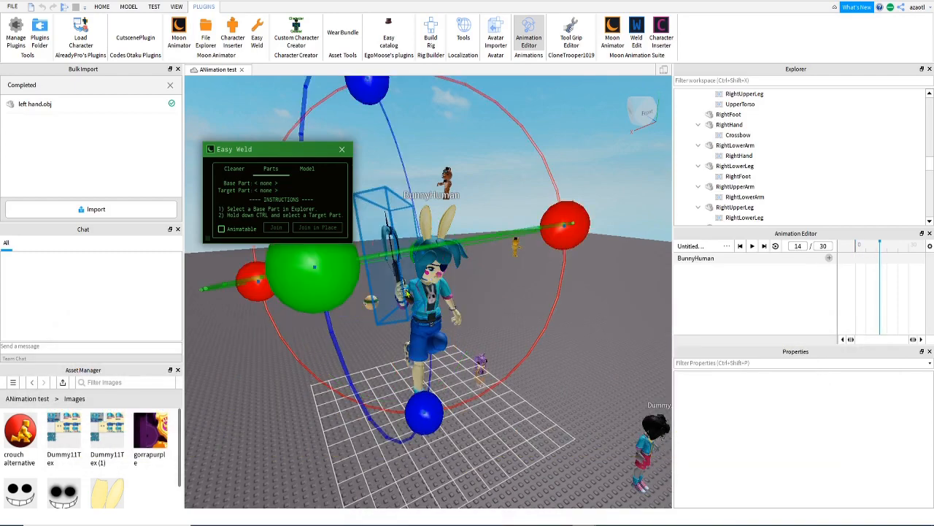
{"action": "right_click_drag", "start_coordinate": [400, 294], "coordinate": [402, 295]}
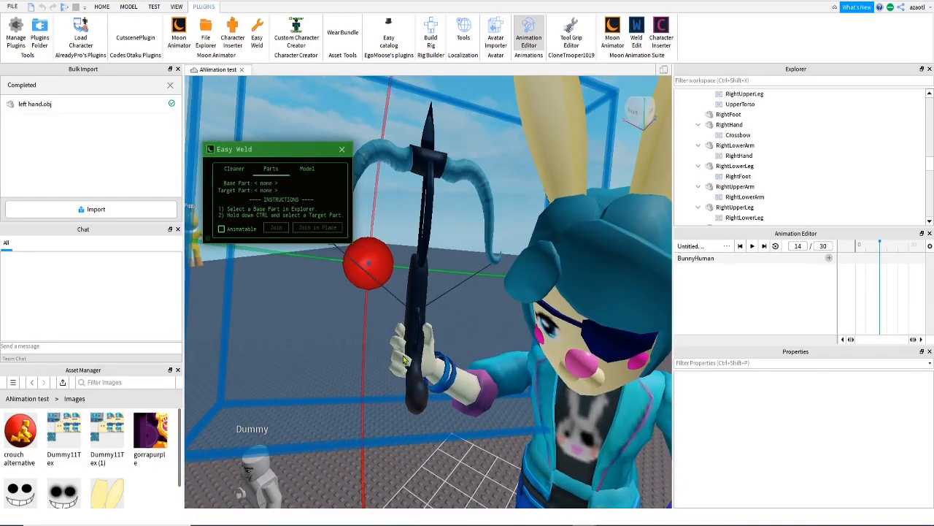
{"action": "right_click_drag", "start_coordinate": [405, 359], "coordinate": [410, 355]}
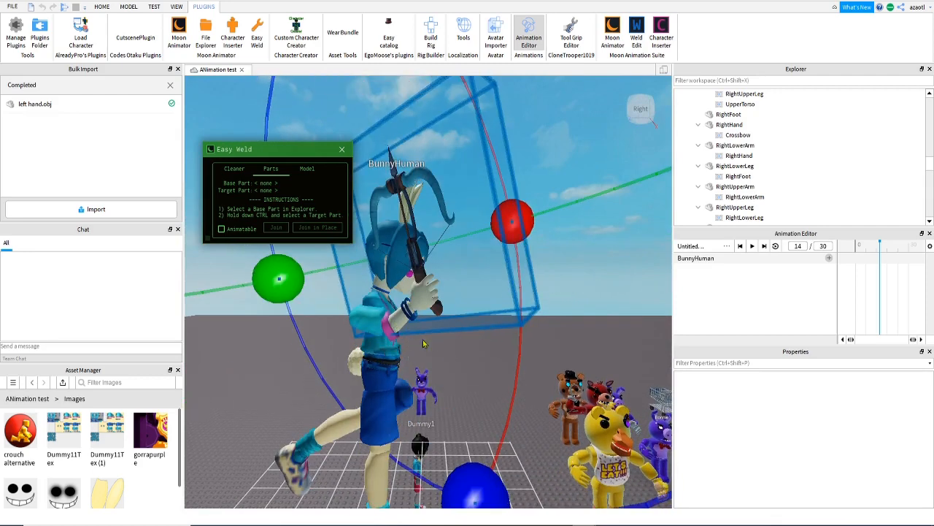
Locate the Crossbow part in BunnyHuman's hierarchy and select it to check its properties
{"action": "scroll", "coordinate": [792, 169], "scroll_direction": "up", "scroll_amount": 10}
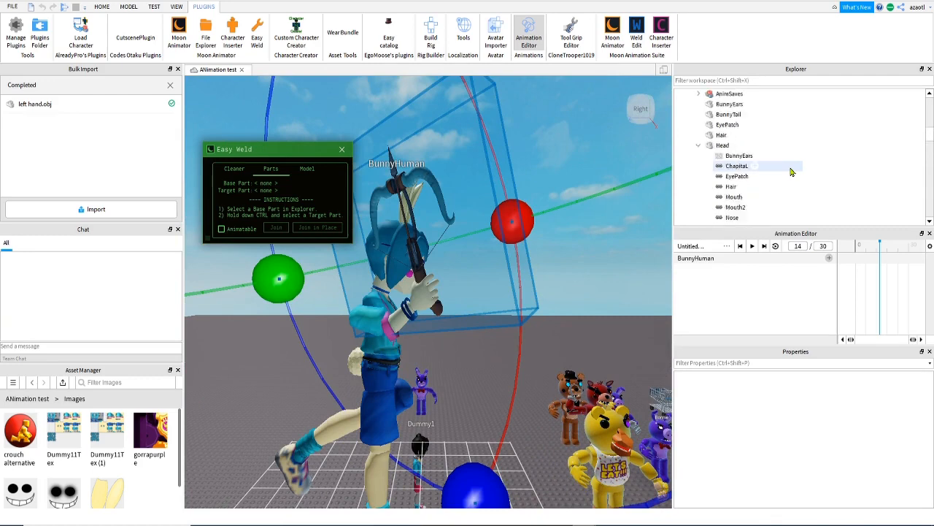
{"action": "scroll", "coordinate": [792, 172], "scroll_direction": "up", "scroll_amount": 3}
{"action": "scroll", "coordinate": [792, 172], "scroll_direction": "down", "scroll_amount": 12}
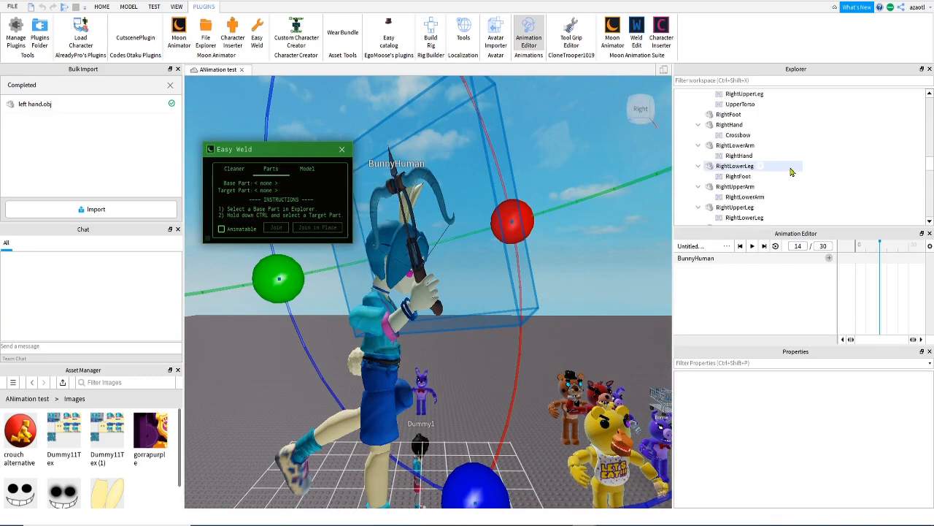
{"action": "scroll", "coordinate": [792, 170], "scroll_direction": "down", "scroll_amount": 4}
{"action": "left_click", "coordinate": [723, 187]}
{"action": "key", "text": "f"}
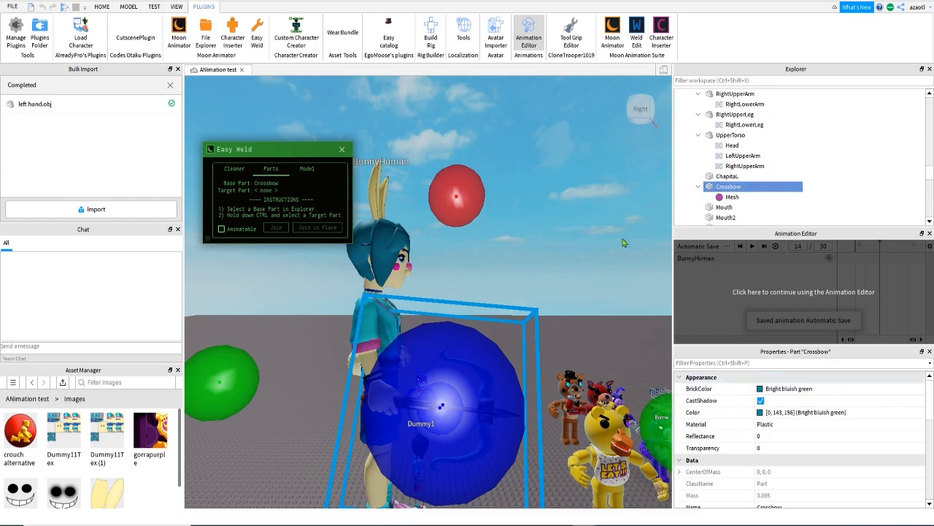
Close the Animation Editor and examine the properties of the Mesh inside the Crossbow part
{"action": "left_click", "coordinate": [529, 37]}
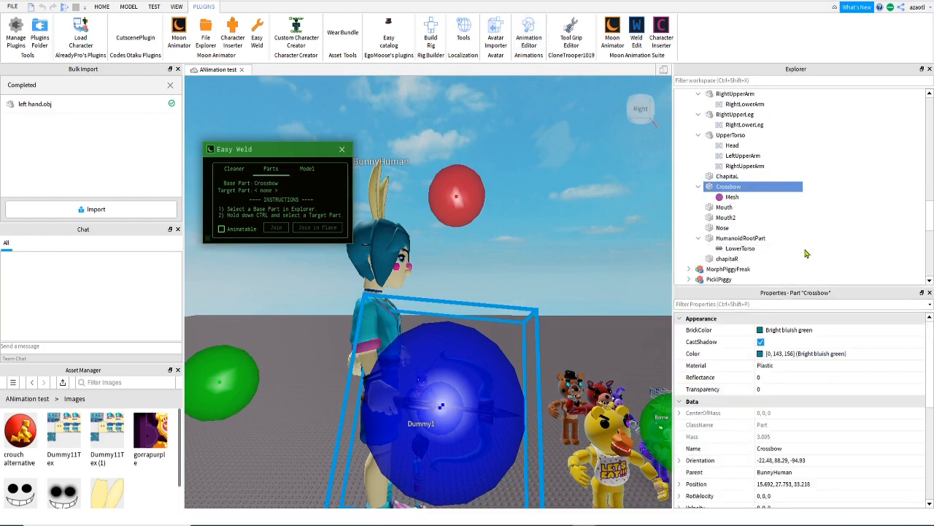
{"action": "left_click", "coordinate": [728, 207]}
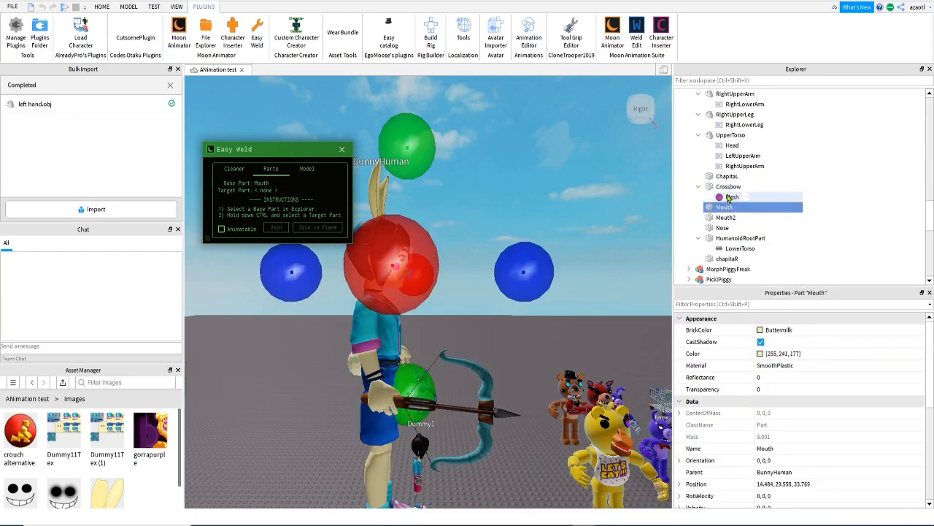
{"action": "left_click", "coordinate": [728, 196]}
{"action": "scroll", "coordinate": [782, 211], "scroll_direction": "up", "scroll_amount": 3}
{"action": "scroll", "coordinate": [781, 214], "scroll_direction": "up", "scroll_amount": 10}
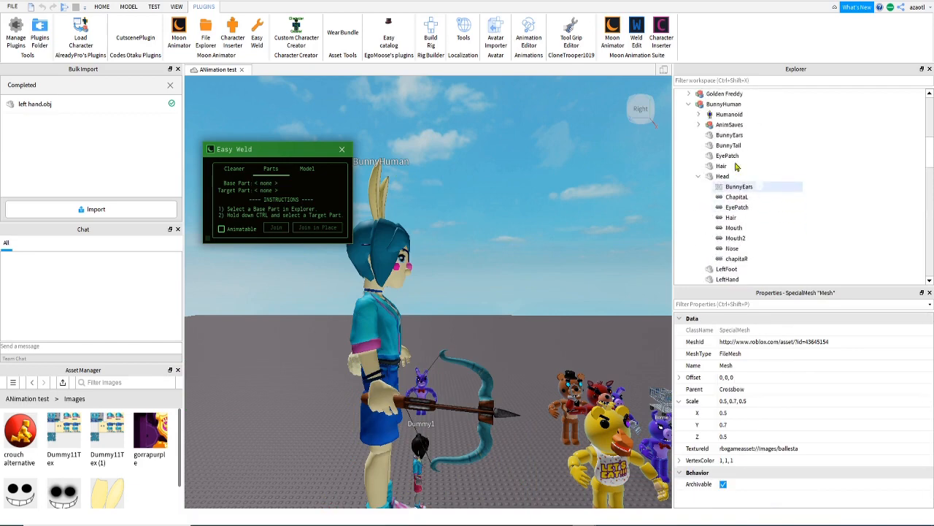
Insert a MeshPart object into the BunnyHuman model
{"action": "left_click", "coordinate": [730, 105]}
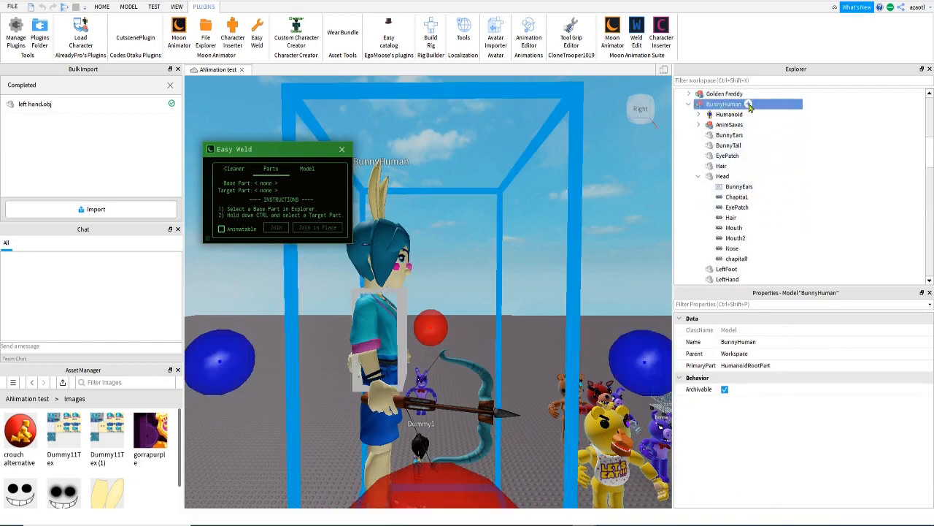
{"action": "left_click", "coordinate": [748, 105]}
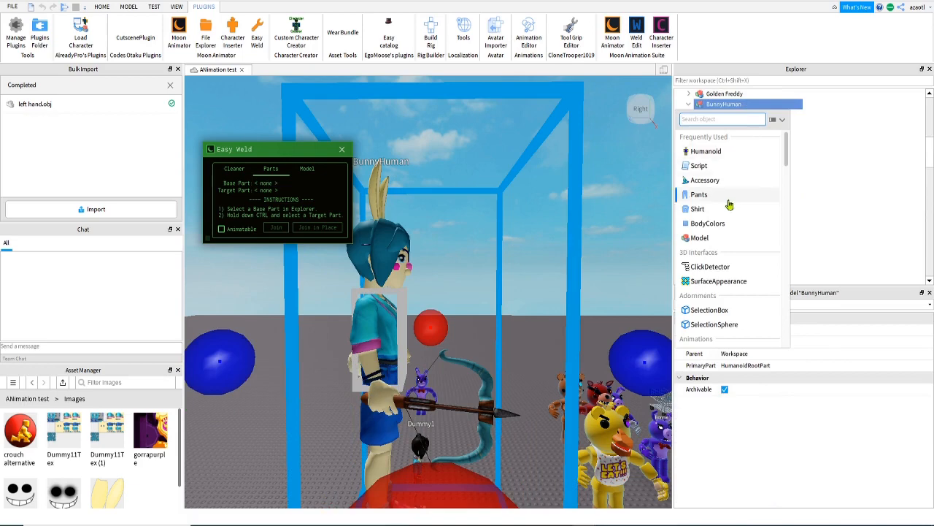
{"action": "type", "text": "mes"}
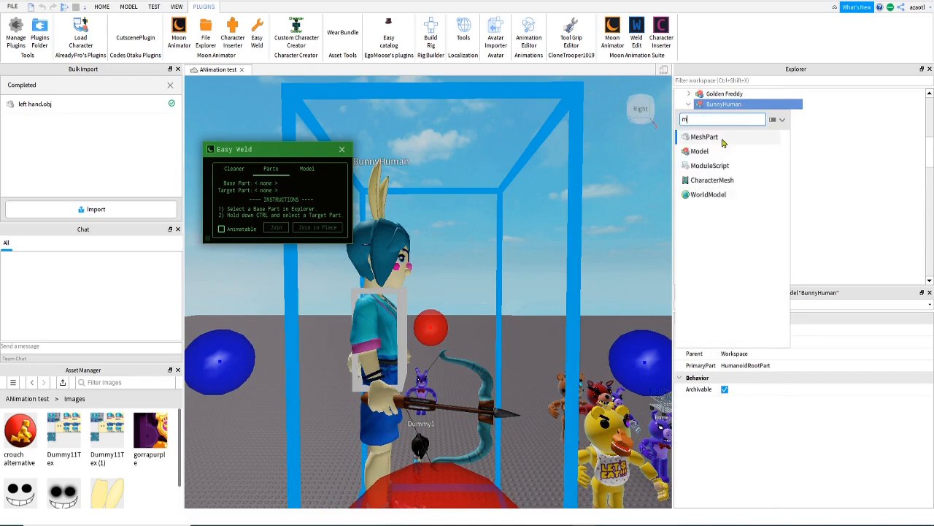
{"action": "left_click", "coordinate": [721, 139]}
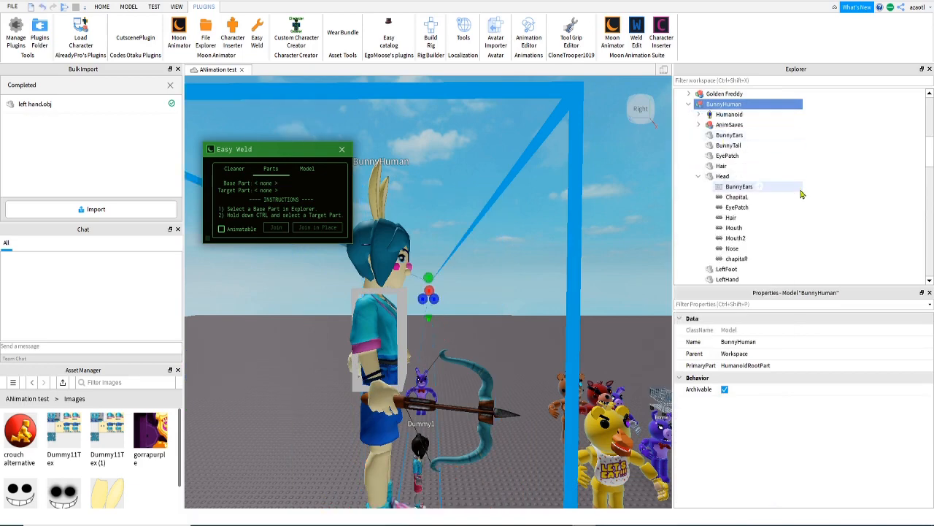
Activate the Move tool and select the new MeshPart in BunnyHuman's hierarchy
{"action": "right_click_drag", "start_coordinate": [513, 378], "coordinate": [513, 378]}
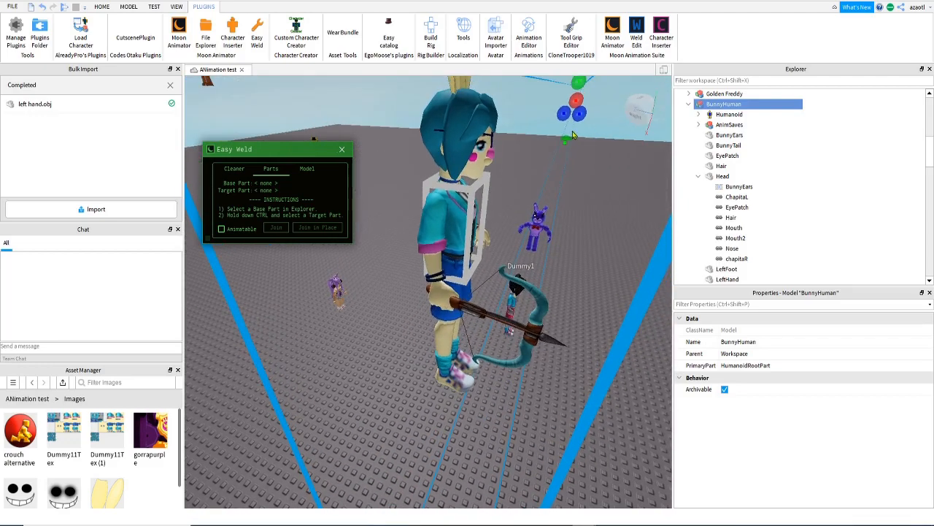
{"action": "left_click", "coordinate": [128, 7]}
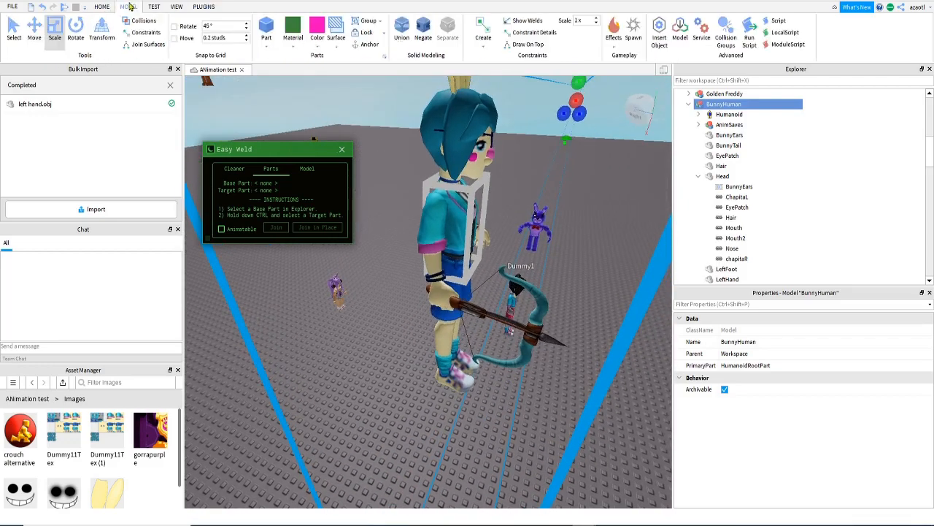
{"action": "left_click", "coordinate": [35, 34]}
{"action": "right_click_drag", "start_coordinate": [590, 140], "coordinate": [591, 143]}
{"action": "key", "text": "d"}
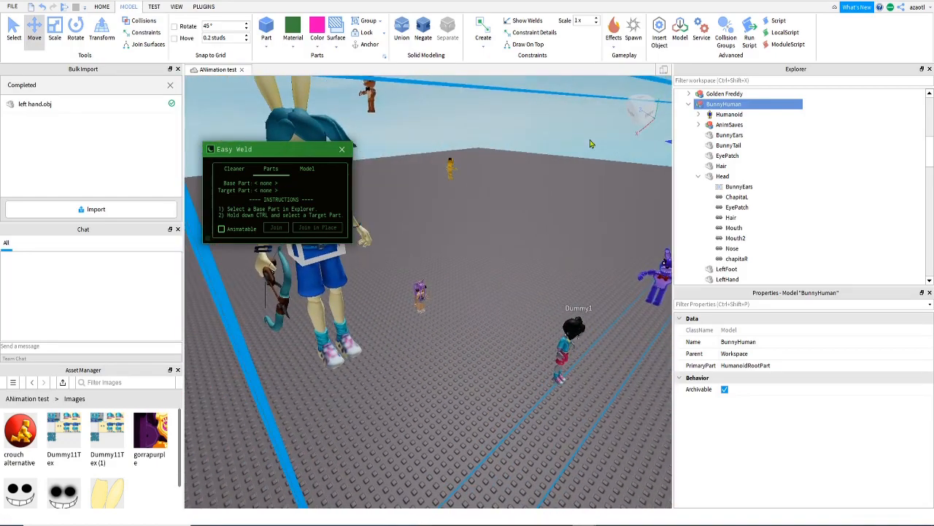
{"action": "scroll", "coordinate": [769, 211], "scroll_direction": "down", "scroll_amount": 12}
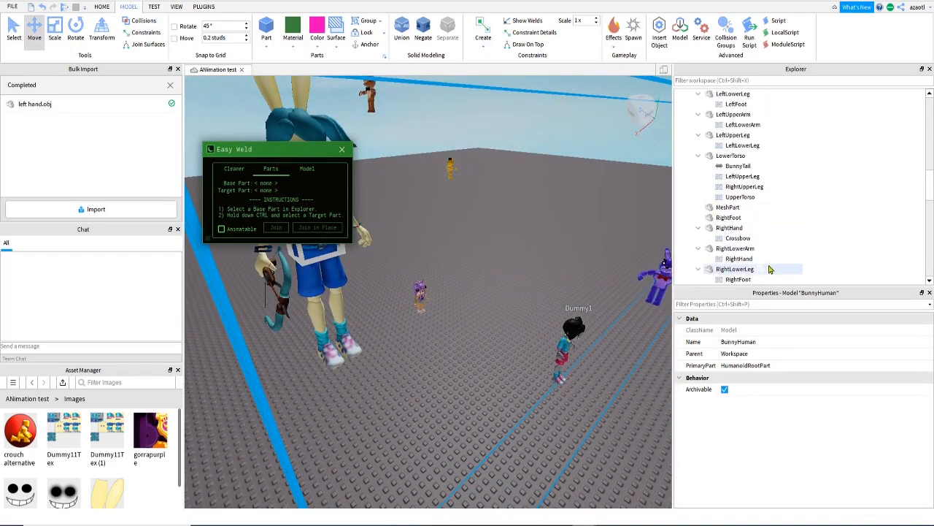
{"action": "scroll", "coordinate": [770, 269], "scroll_direction": "down", "scroll_amount": 3}
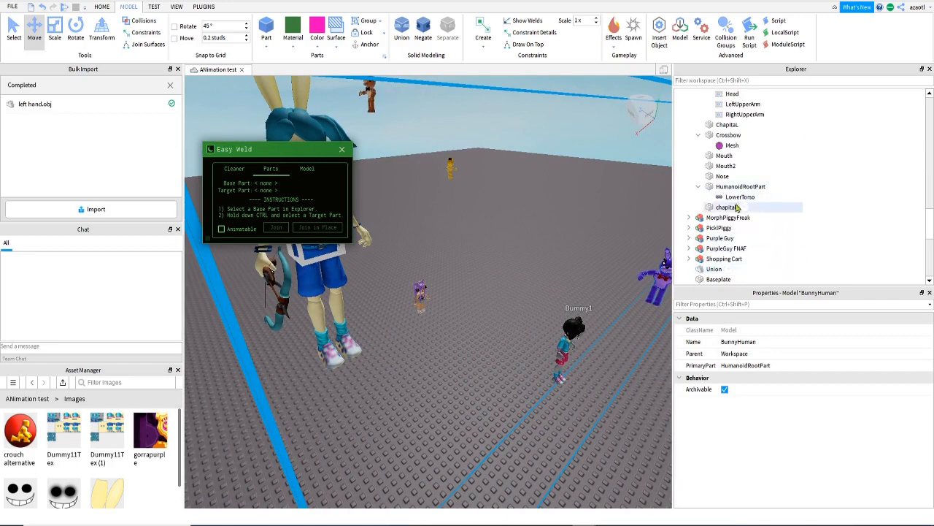
{"action": "scroll", "coordinate": [731, 194], "scroll_direction": "up", "scroll_amount": 10}
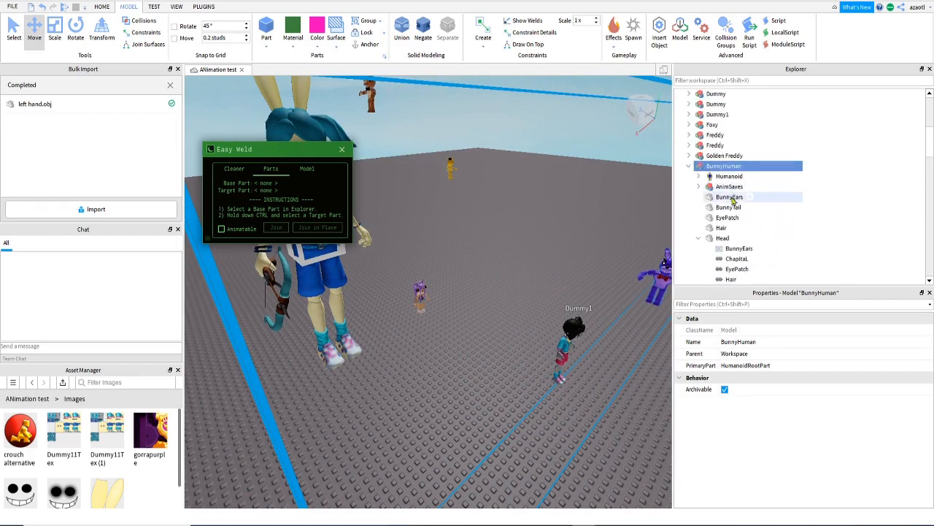
{"action": "left_click", "coordinate": [731, 197]}
{"action": "scroll", "coordinate": [762, 259], "scroll_direction": "down", "scroll_amount": 5}
{"action": "scroll", "coordinate": [767, 263], "scroll_direction": "down", "scroll_amount": 4}
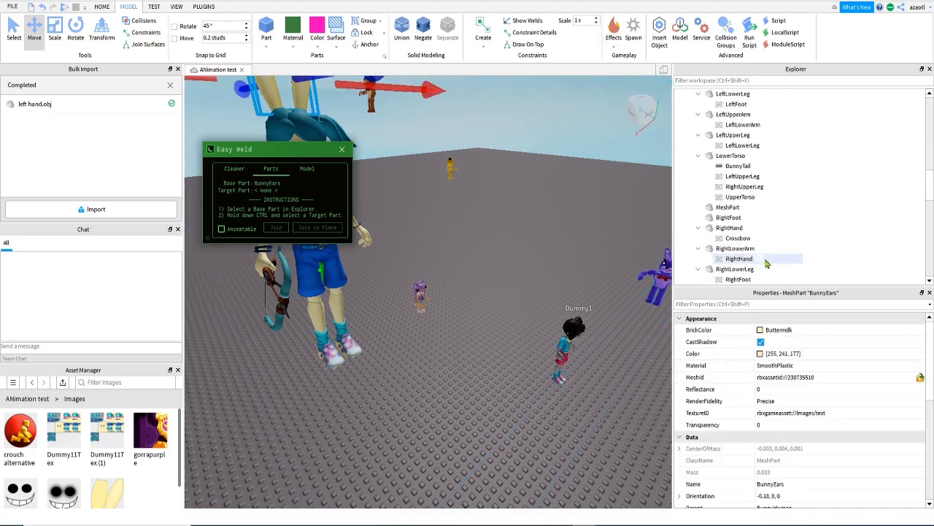
{"action": "left_click", "coordinate": [728, 207]}
{"action": "key", "text": "f"}
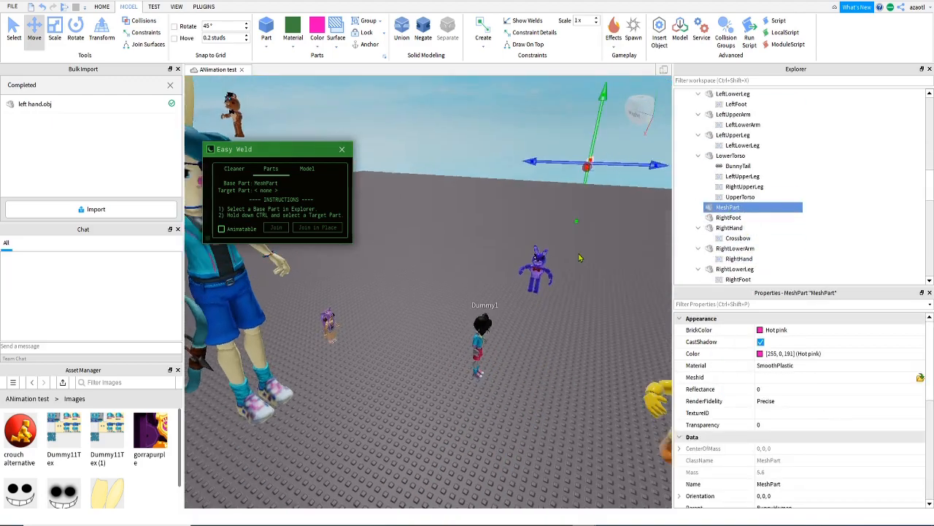
Move the new MeshPart down and toward the camera so it sits near BunnyHuman
{"action": "left_click_drag", "start_coordinate": [565, 184], "coordinate": [425, 330]}
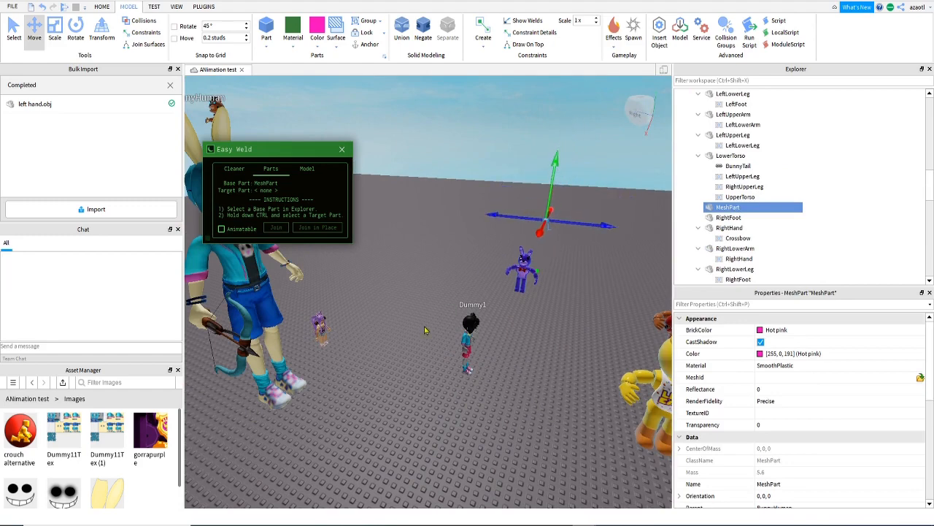
{"action": "left_click_drag", "start_coordinate": [538, 233], "coordinate": [420, 376]}
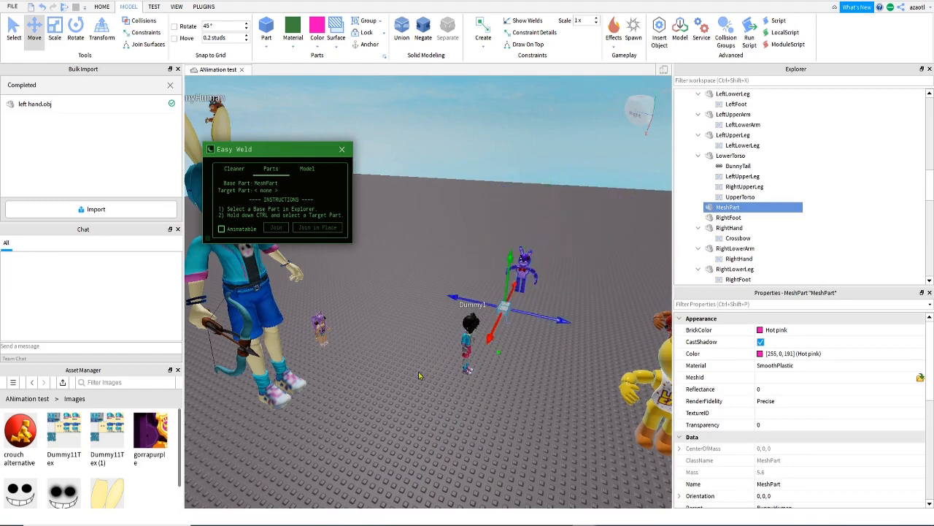
{"action": "left_click_drag", "start_coordinate": [499, 326], "coordinate": [315, 371]}
Copy the MeshId of the Mesh inside BunnyHuman's Crossbow part
{"action": "scroll", "coordinate": [759, 241], "scroll_direction": "down", "scroll_amount": 5}
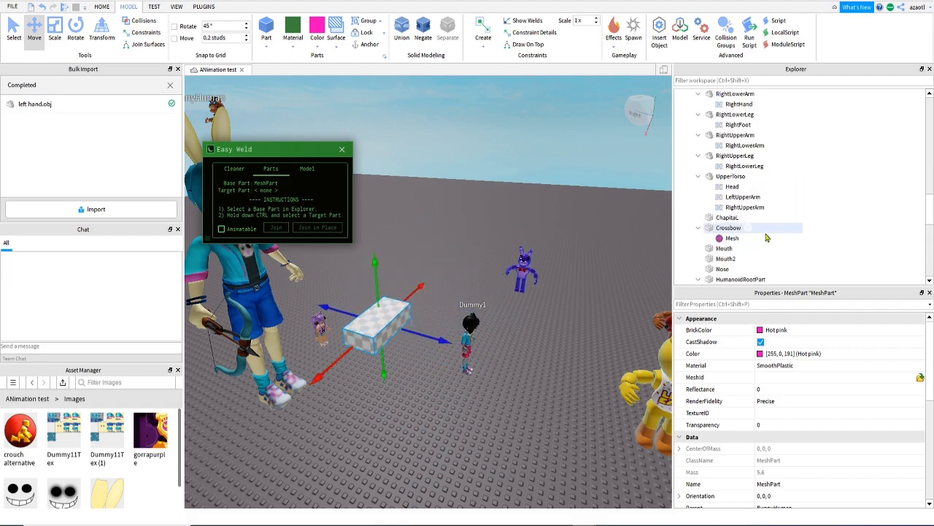
{"action": "left_click", "coordinate": [728, 228]}
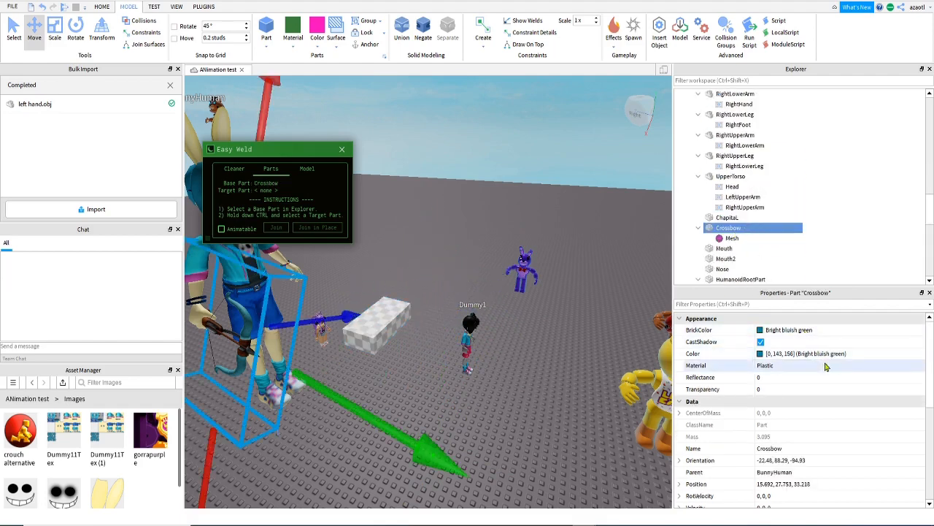
{"action": "left_click", "coordinate": [738, 238]}
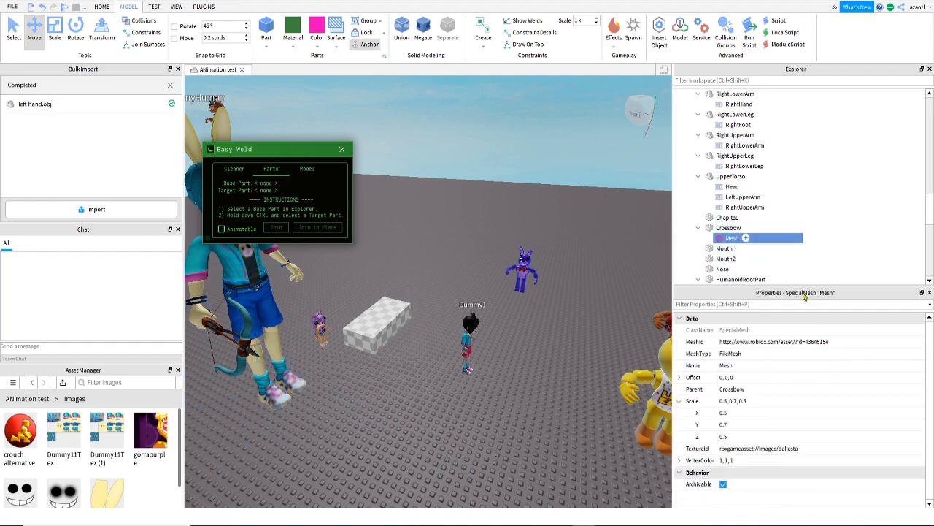
{"action": "left_click", "coordinate": [810, 340]}
{"action": "left_click", "coordinate": [376, 335]}
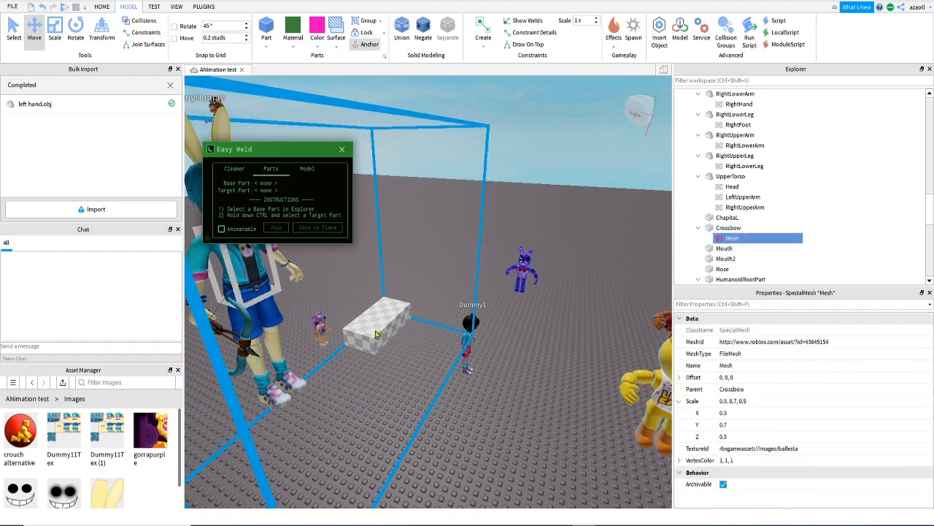
{"action": "scroll", "coordinate": [776, 209], "scroll_direction": "down", "scroll_amount": 5}
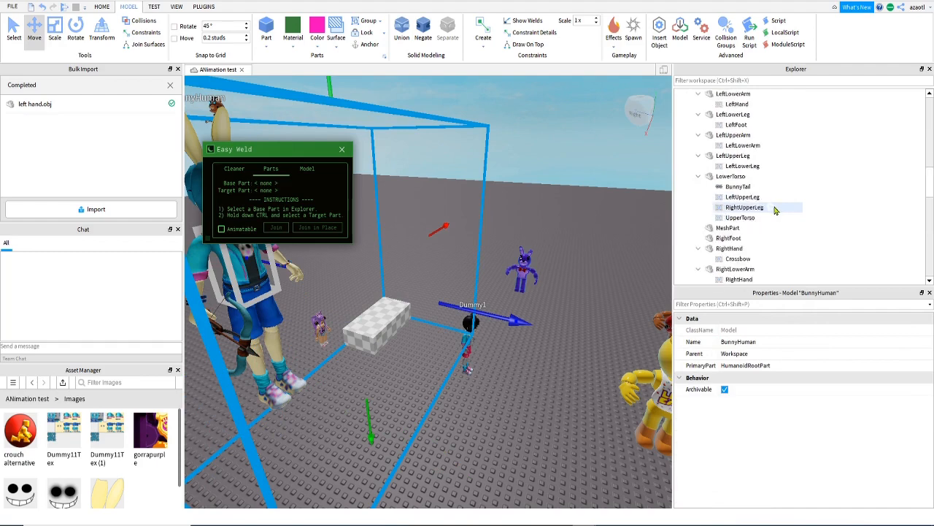
{"action": "left_click", "coordinate": [729, 137]}
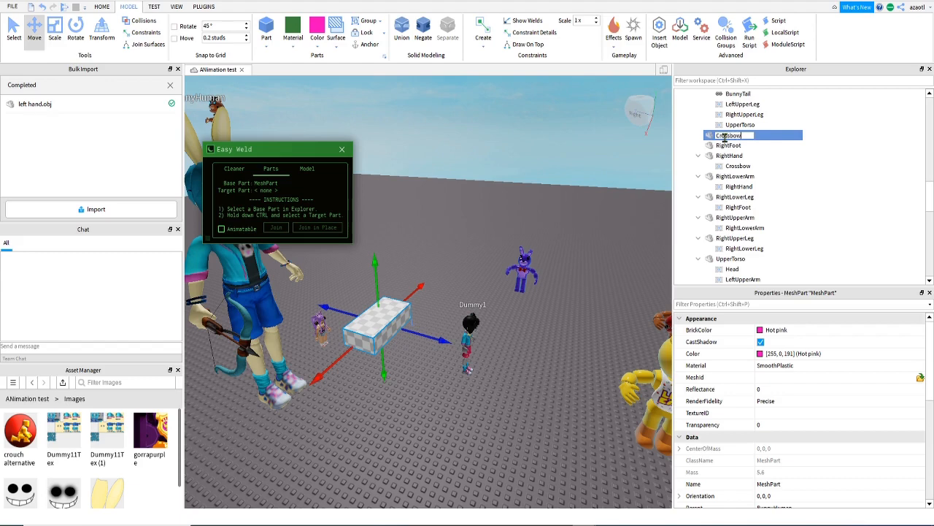
{"action": "left_click", "coordinate": [787, 376]}
{"action": "key", "text": "Return"}
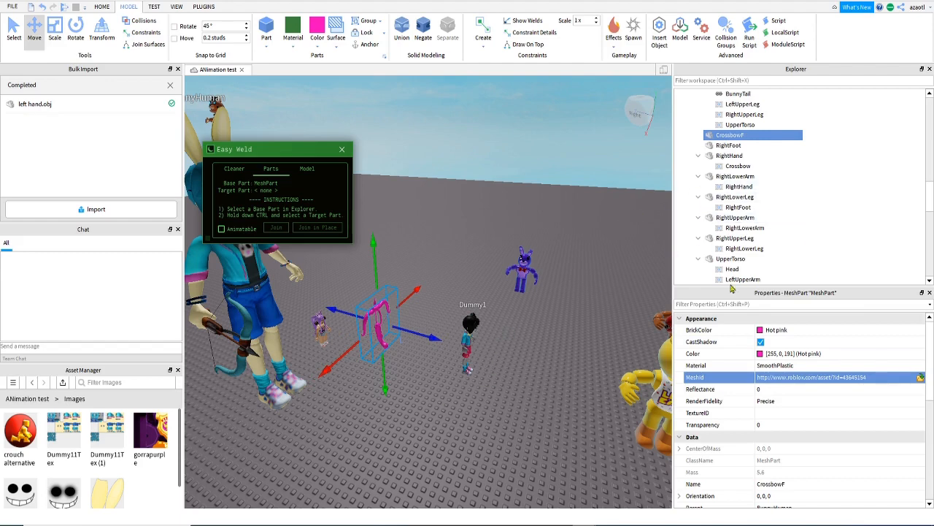
Set CrossbowF's TextureID to the ballesta image
{"action": "scroll", "coordinate": [803, 243], "scroll_direction": "down", "scroll_amount": 5}
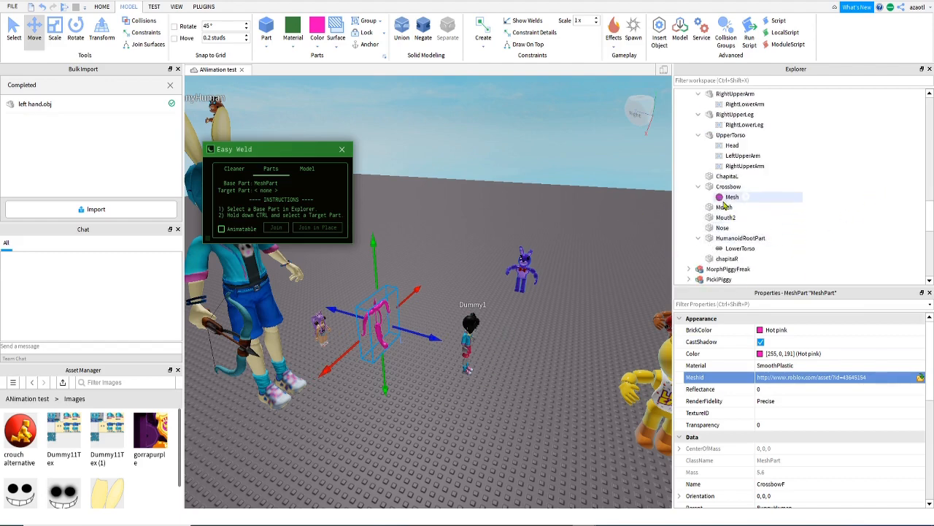
{"action": "left_click", "coordinate": [787, 413]}
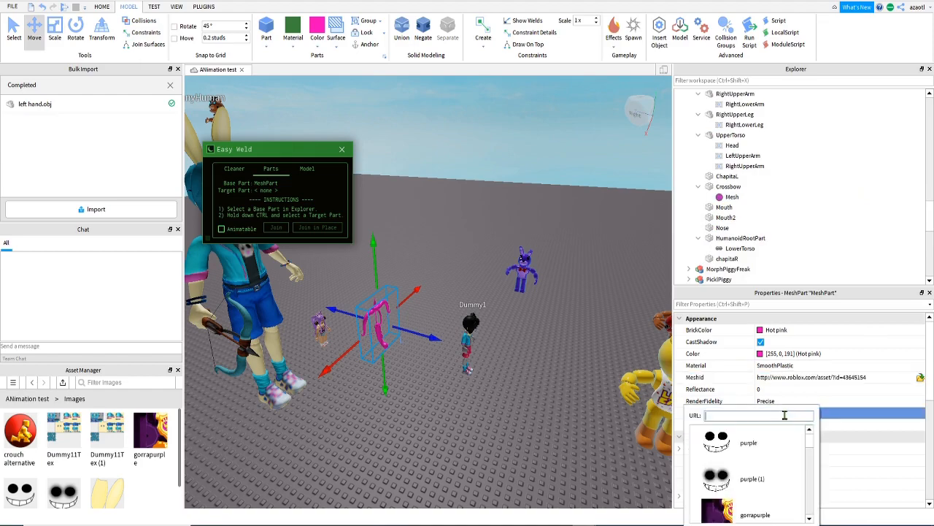
{"action": "scroll", "coordinate": [787, 484], "scroll_direction": "down", "scroll_amount": 3}
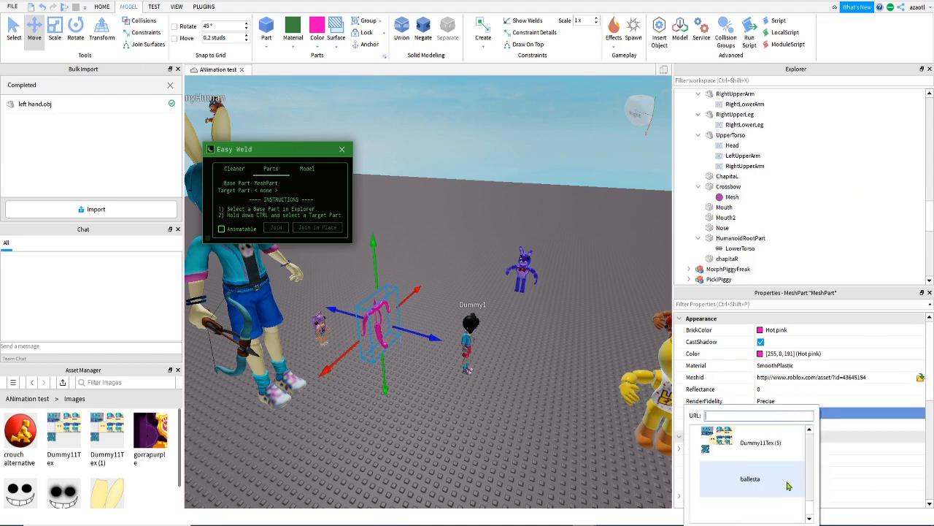
{"action": "left_click", "coordinate": [758, 483]}
{"action": "right_click_drag", "start_coordinate": [534, 400], "coordinate": [534, 400]}
Delete the old Crossbow part from BunnyHuman's hierarchy
{"action": "scroll", "coordinate": [737, 212], "scroll_direction": "up", "scroll_amount": 2}
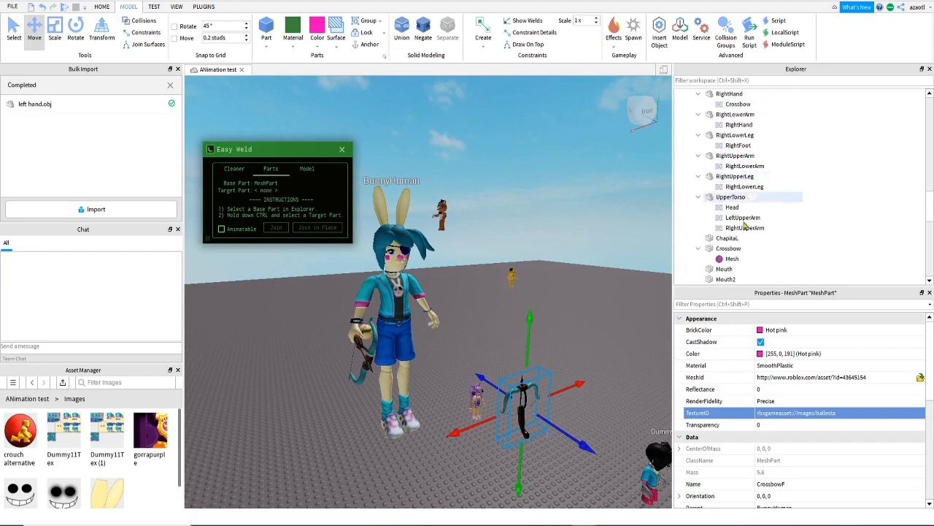
{"action": "left_click", "coordinate": [728, 249]}
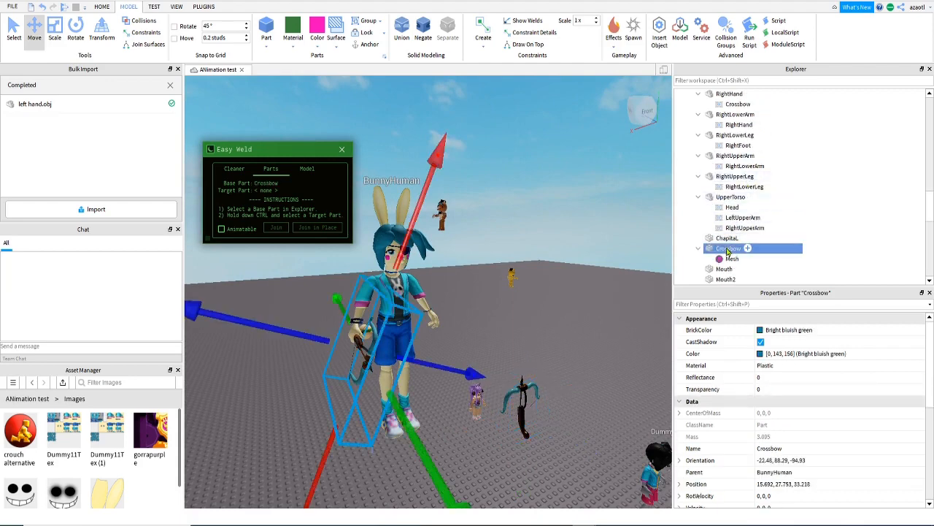
{"action": "key", "text": "Delete"}
{"action": "scroll", "coordinate": [759, 267], "scroll_direction": "down", "scroll_amount": 3}
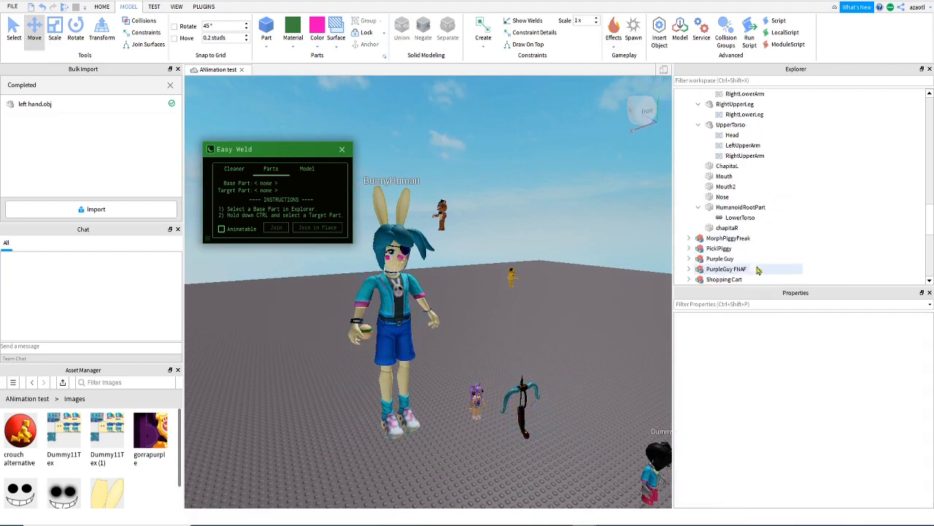
Select CrossbowF in BunnyHuman's hierarchy and move it up beside the character's right hand
{"action": "scroll", "coordinate": [756, 267], "scroll_direction": "up", "scroll_amount": 5}
{"action": "scroll", "coordinate": [754, 268], "scroll_direction": "down", "scroll_amount": 1}
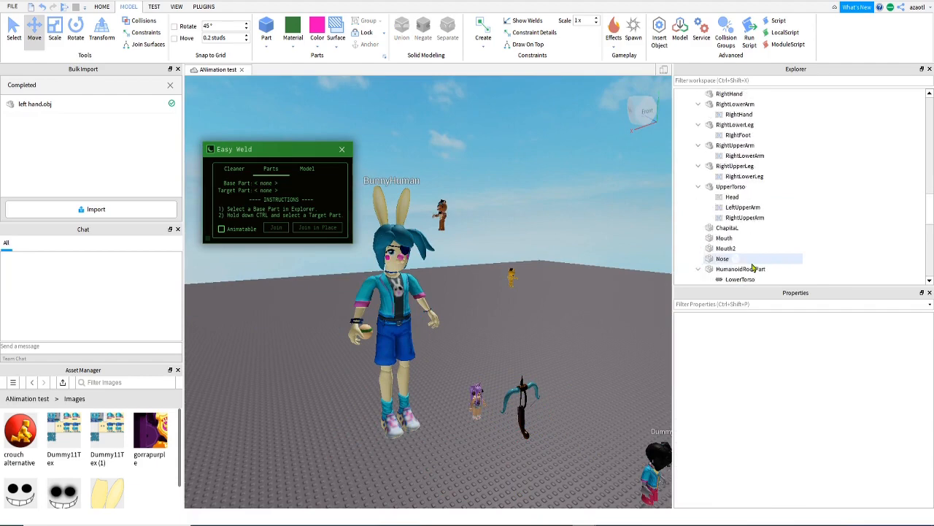
{"action": "scroll", "coordinate": [688, 197], "scroll_direction": "up", "scroll_amount": 2}
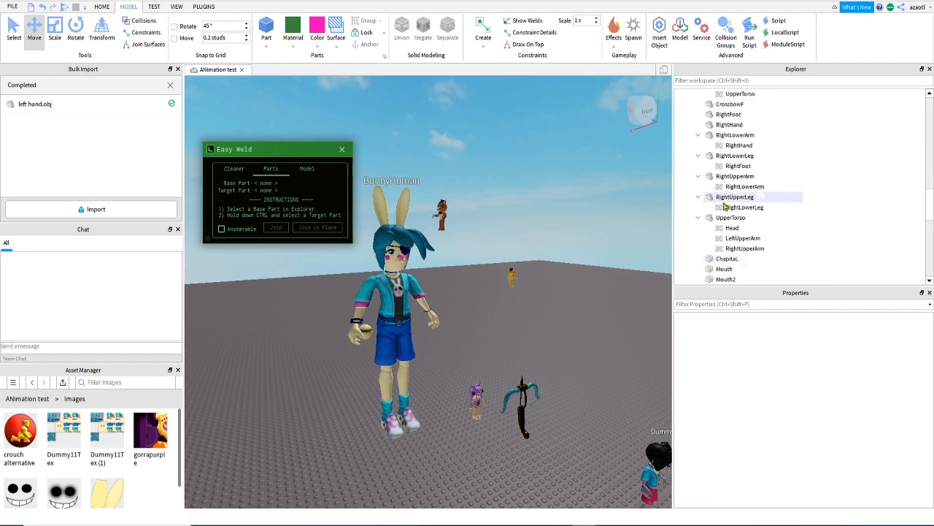
{"action": "left_click", "coordinate": [738, 135]}
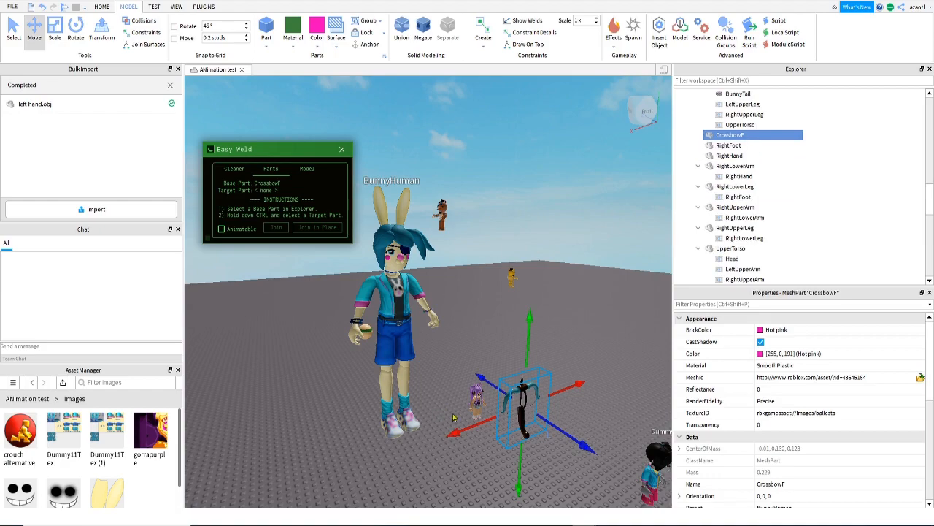
{"action": "left_click_drag", "start_coordinate": [479, 431], "coordinate": [373, 212]}
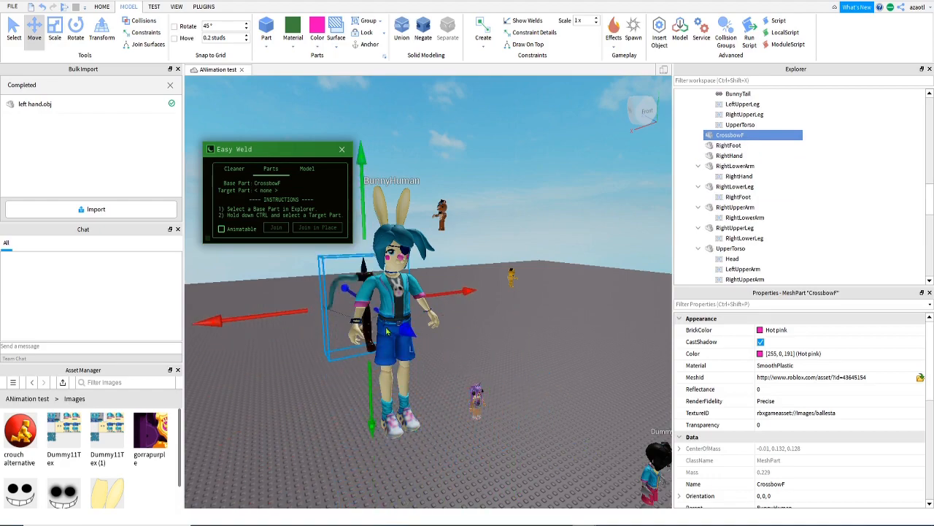
Turn on 45° rotation snapping and rotate CrossbowF about its vertical axis to an orientation of 0, 90, 0
{"action": "right_click_drag", "start_coordinate": [386, 332], "coordinate": [478, 349]}
{"action": "key", "text": "w"}
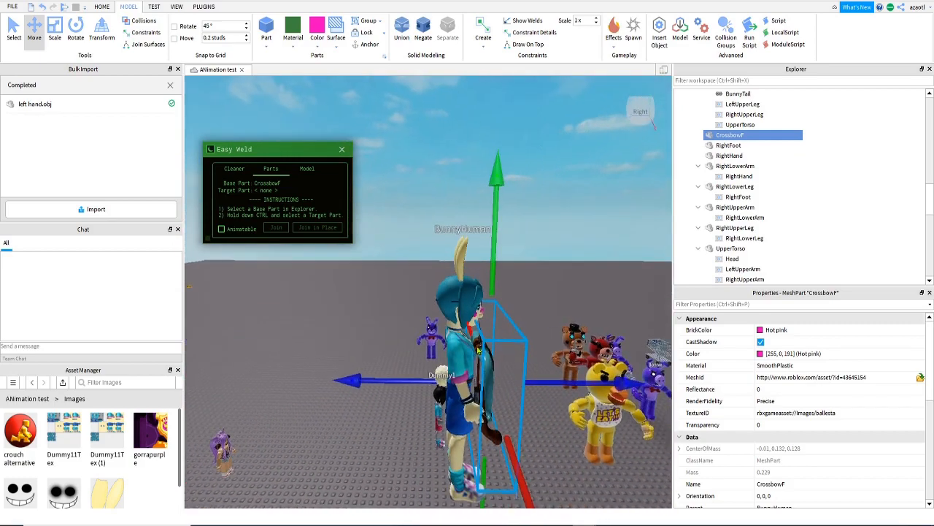
{"action": "left_click", "coordinate": [75, 31]}
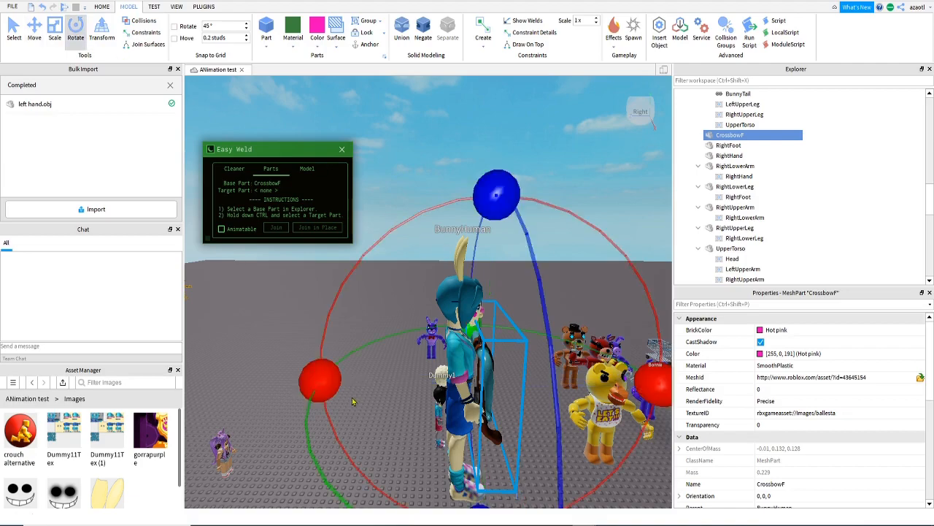
{"action": "right_click_drag", "start_coordinate": [352, 401], "coordinate": [425, 365]}
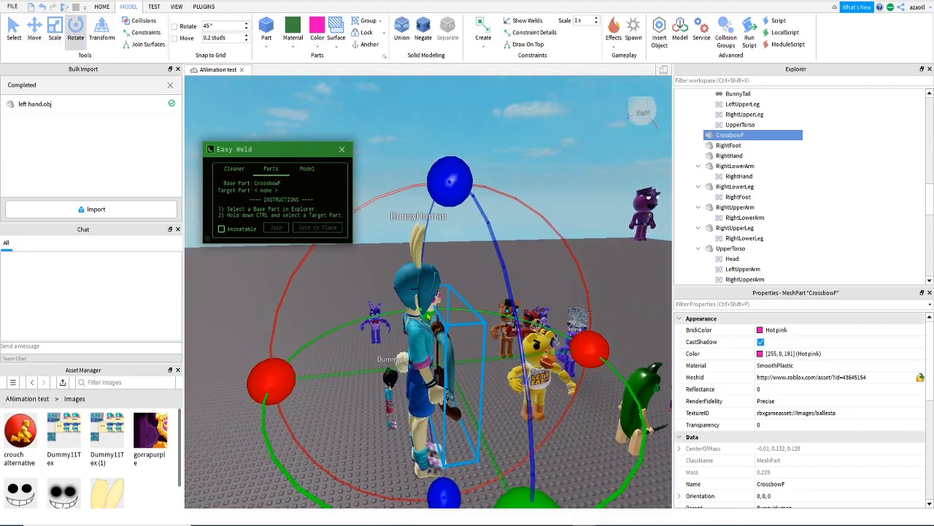
{"action": "left_click_drag", "start_coordinate": [428, 316], "coordinate": [394, 369]}
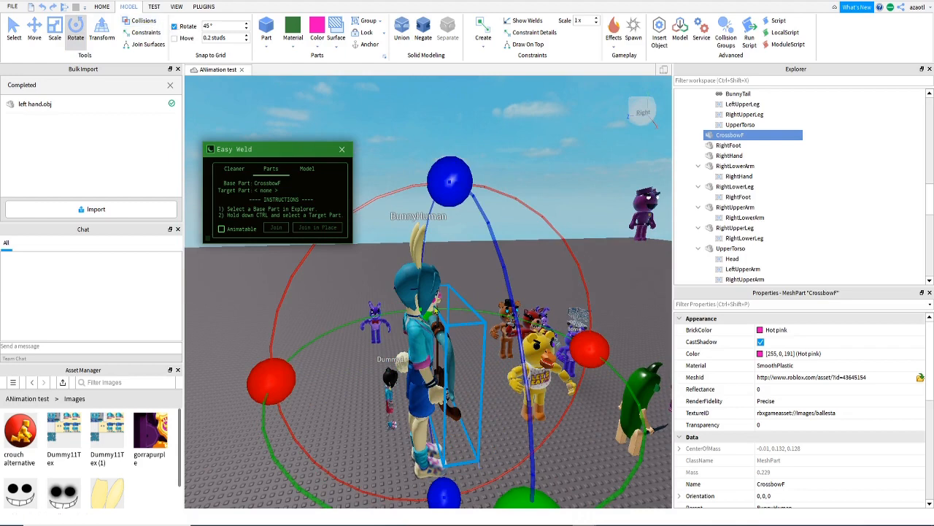
{"action": "left_click_drag", "start_coordinate": [525, 502], "coordinate": [271, 383]}
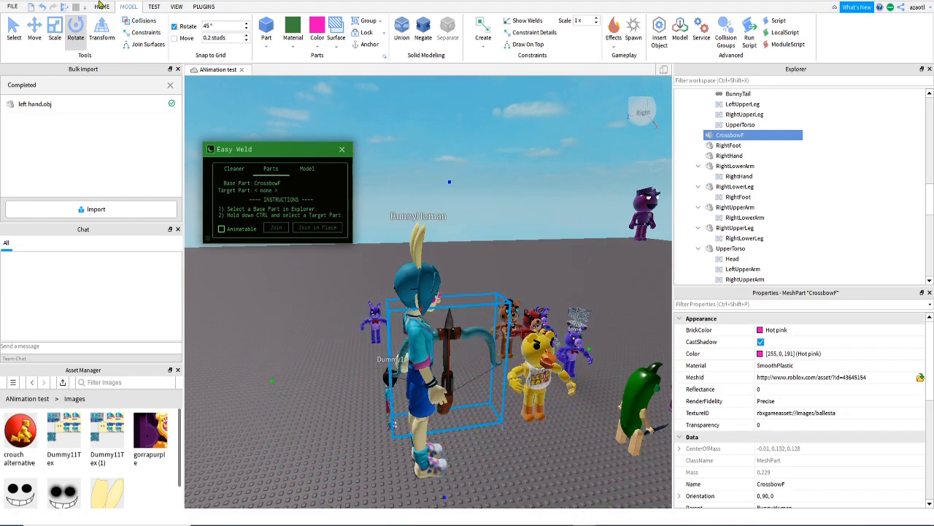
Move CrossbowF outward from BunnyHuman's right side and rotate it to 0, 90, -90 so the arrow points forward
{"action": "left_click", "coordinate": [34, 33]}
{"action": "left_click_drag", "start_coordinate": [497, 473], "coordinate": [516, 513]}
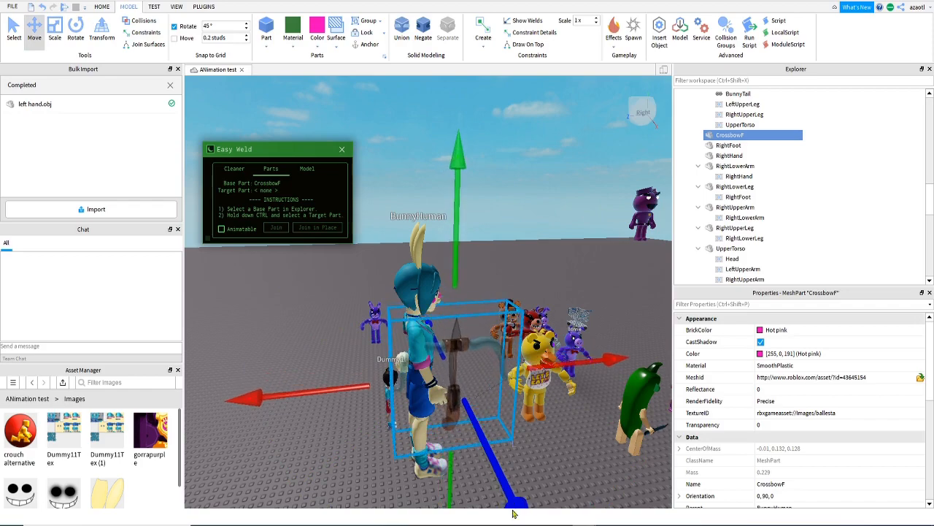
{"action": "right_click_drag", "start_coordinate": [540, 471], "coordinate": [547, 436]}
{"action": "scroll", "coordinate": [548, 435], "scroll_direction": "up", "scroll_amount": 1}
{"action": "scroll", "coordinate": [546, 436], "scroll_direction": "down", "scroll_amount": 3}
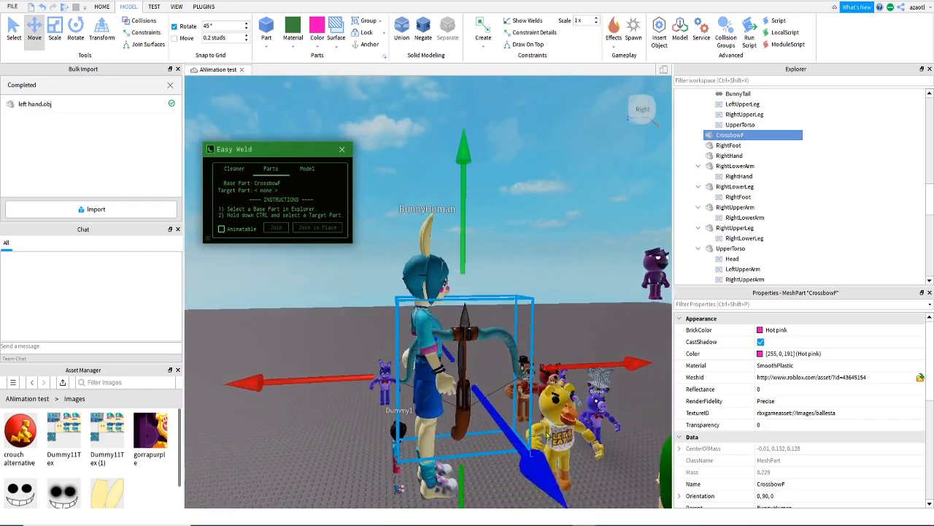
{"action": "left_click", "coordinate": [76, 33]}
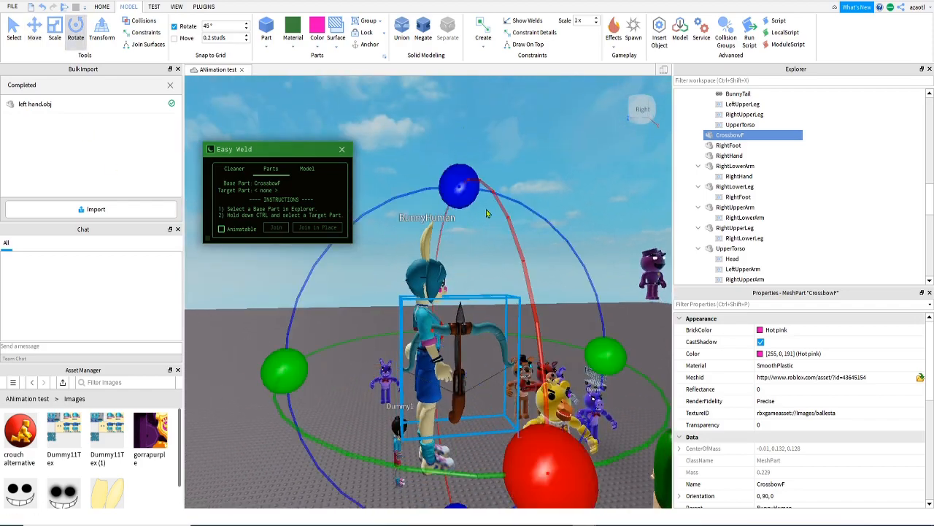
{"action": "left_click_drag", "start_coordinate": [471, 192], "coordinate": [610, 358]}
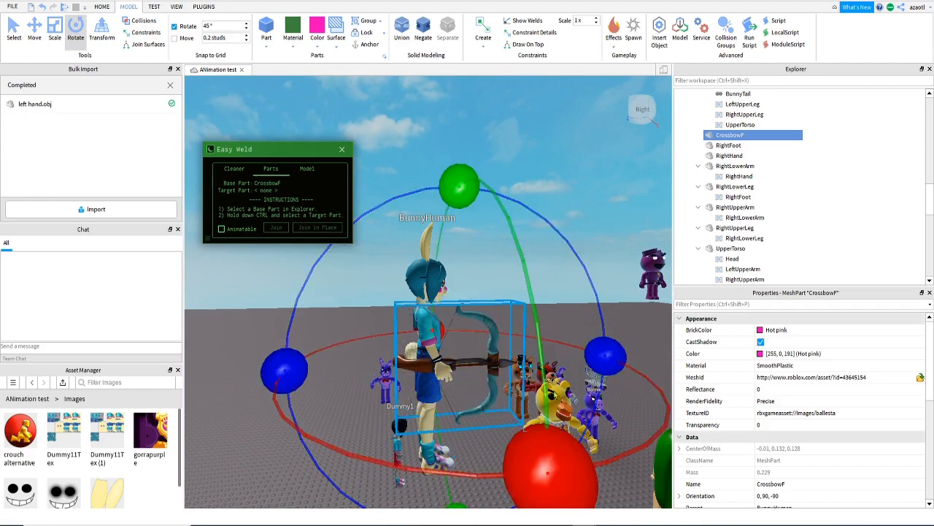
{"action": "key", "text": "a"}
{"action": "right_click_drag", "start_coordinate": [555, 393], "coordinate": [555, 394]}
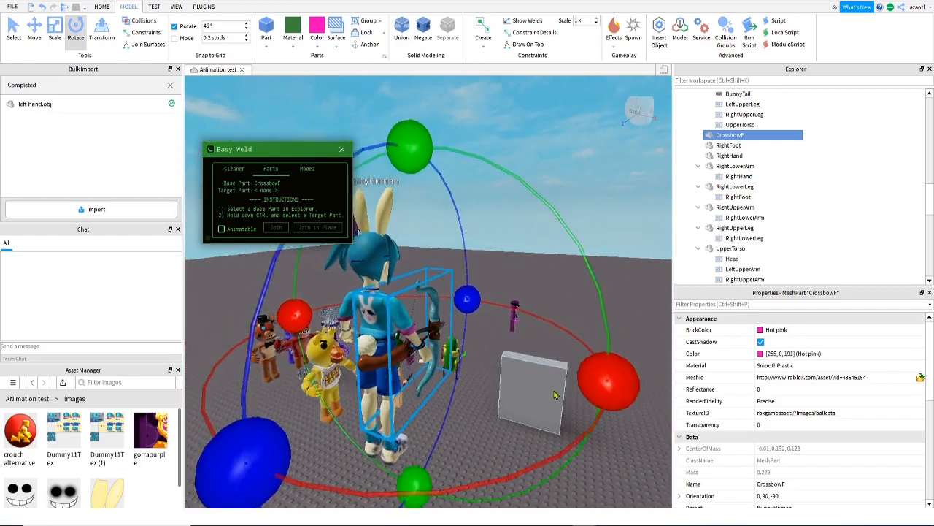
{"action": "left_click_drag", "start_coordinate": [423, 482], "coordinate": [546, 351]}
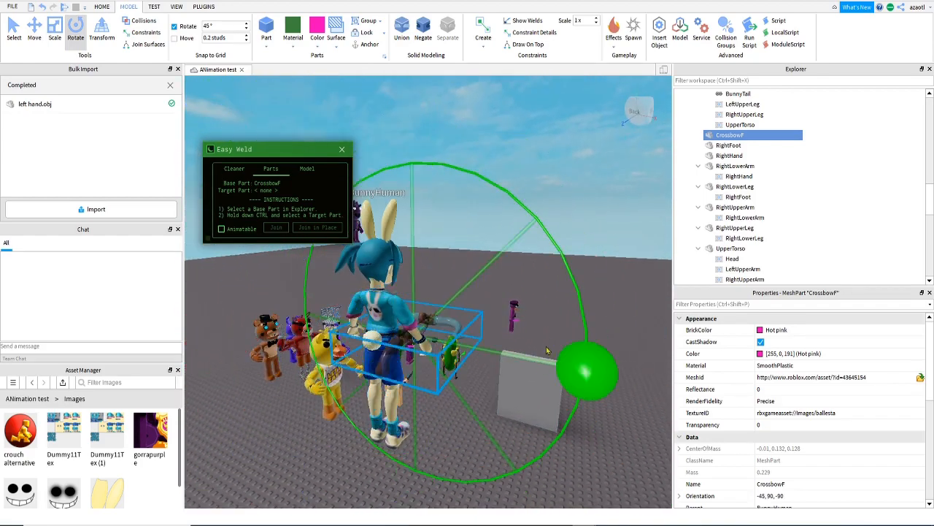
{"action": "left_click_drag", "start_coordinate": [537, 486], "coordinate": [480, 478]}
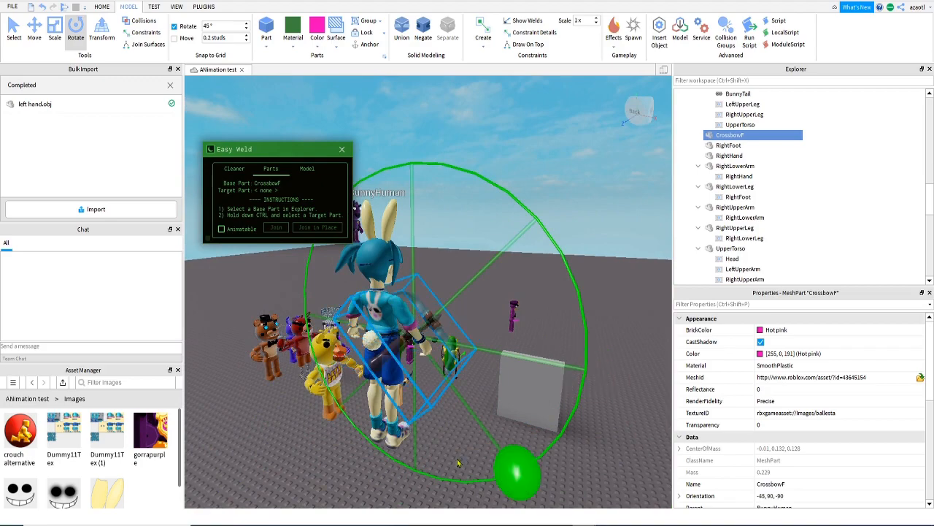
{"action": "left_click_drag", "start_coordinate": [422, 441], "coordinate": [398, 438]}
Move CrossbowF forward in the direction BunnyHuman faces
{"action": "key", "text": "d"}
{"action": "right_click_drag", "start_coordinate": [397, 431], "coordinate": [147, 161]}
{"action": "left_click", "coordinate": [40, 41]}
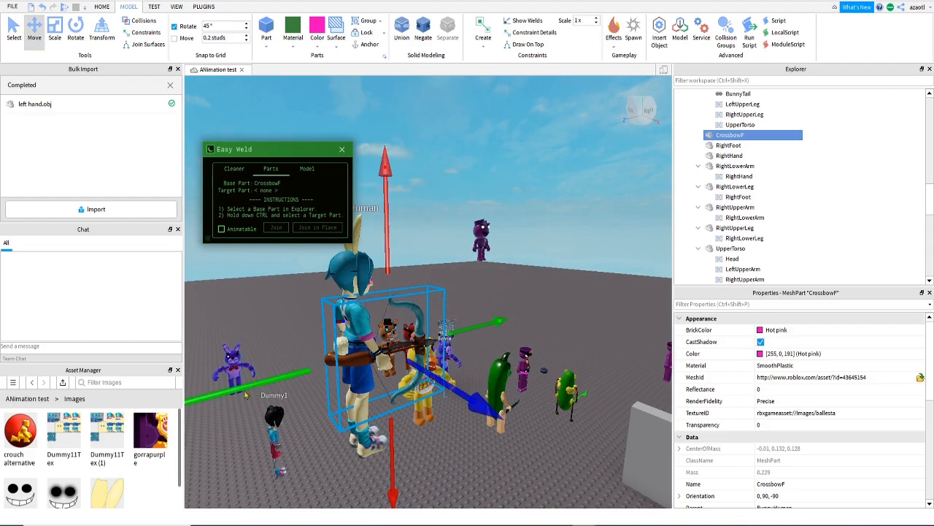
{"action": "left_click_drag", "start_coordinate": [246, 395], "coordinate": [314, 391]}
Shift CrossbowF sideways into line with BunnyHuman's right hand and adjust it lengthwise so its stock reaches the hand
{"action": "right_click_drag", "start_coordinate": [313, 391], "coordinate": [355, 395]}
{"action": "key", "text": "w"}
{"action": "key", "text": "d"}
{"action": "key", "text": "s"}
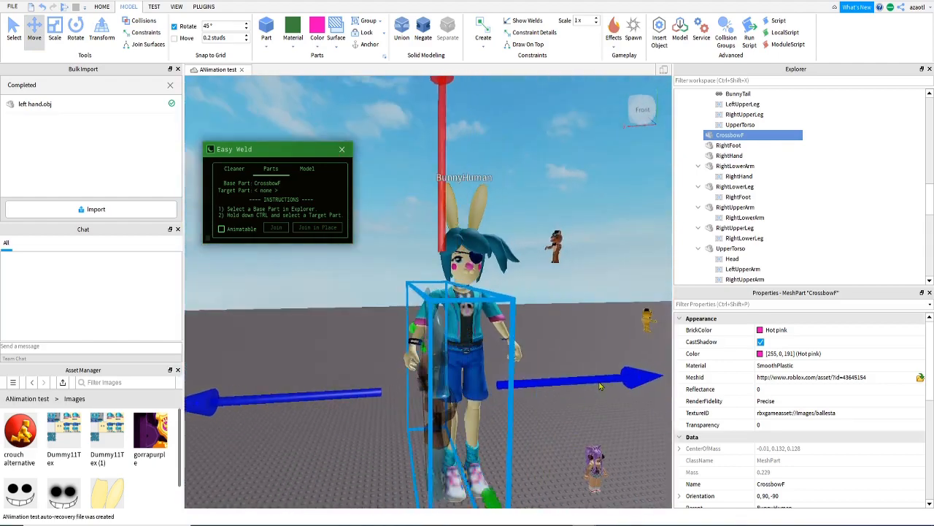
{"action": "left_click_drag", "start_coordinate": [600, 386], "coordinate": [577, 400]}
{"action": "right_click_drag", "start_coordinate": [576, 400], "coordinate": [585, 401]}
{"action": "key", "text": "a"}
{"action": "left_click_drag", "start_coordinate": [275, 382], "coordinate": [234, 407]}
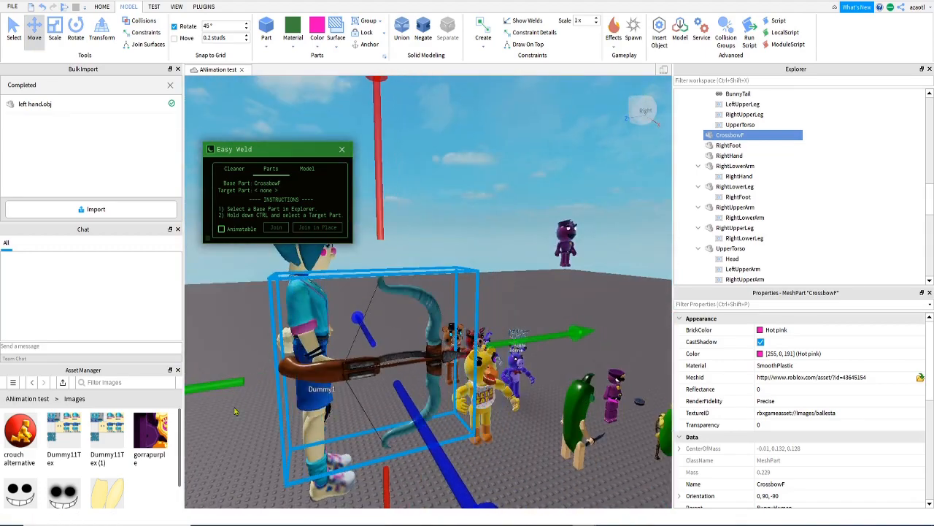
{"action": "key", "text": "d"}
{"action": "mouse_move", "coordinate": [305, 422]}
{"action": "right_mouse_down"}
{"action": "mouse_move", "coordinate": [269, 422]}
{"action": "mouse_move", "coordinate": [294, 422]}
{"action": "right_mouse_up"}
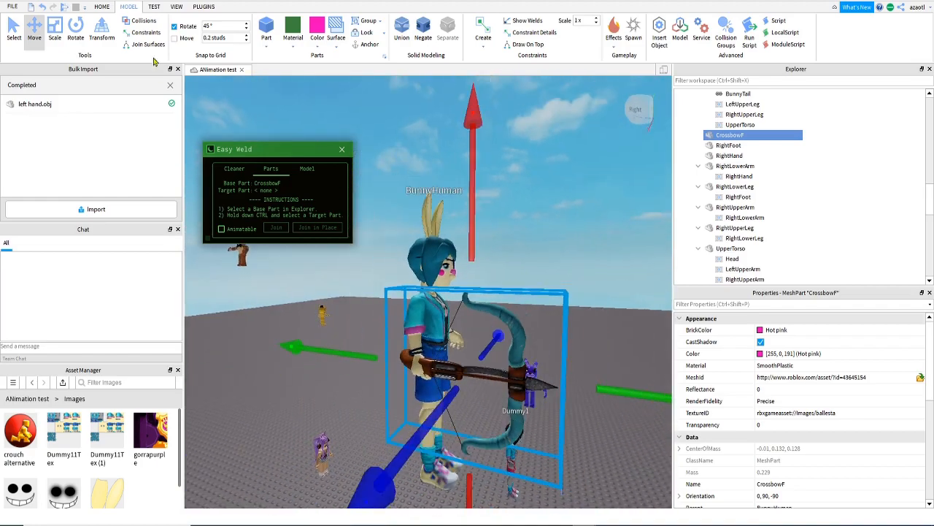
Scale CrossbowF down in height and length to fit BunnyHuman's proportions
{"action": "left_click", "coordinate": [55, 30]}
{"action": "left_click_drag", "start_coordinate": [480, 169], "coordinate": [479, 216]}
{"action": "right_click_drag", "start_coordinate": [409, 365], "coordinate": [401, 394]}
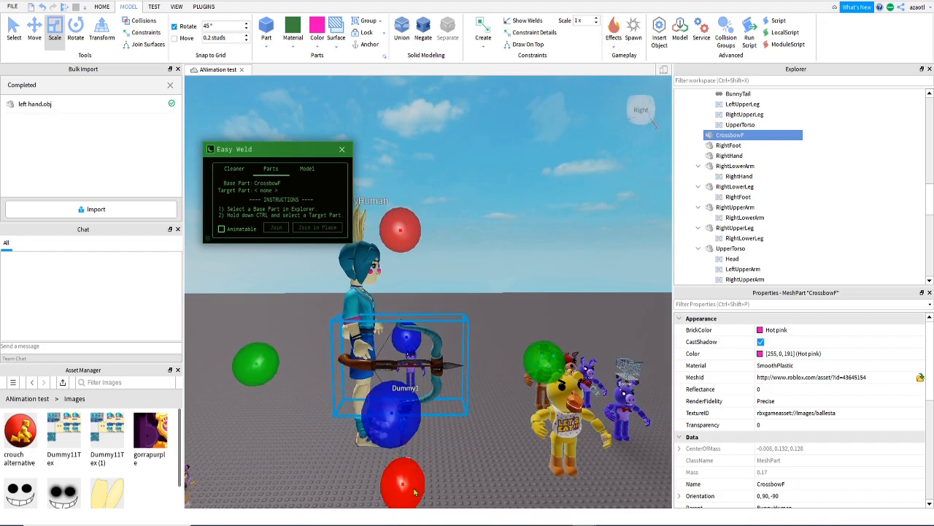
{"action": "left_click_drag", "start_coordinate": [415, 497], "coordinate": [415, 481]}
{"action": "left_click_drag", "start_coordinate": [546, 357], "coordinate": [523, 357]}
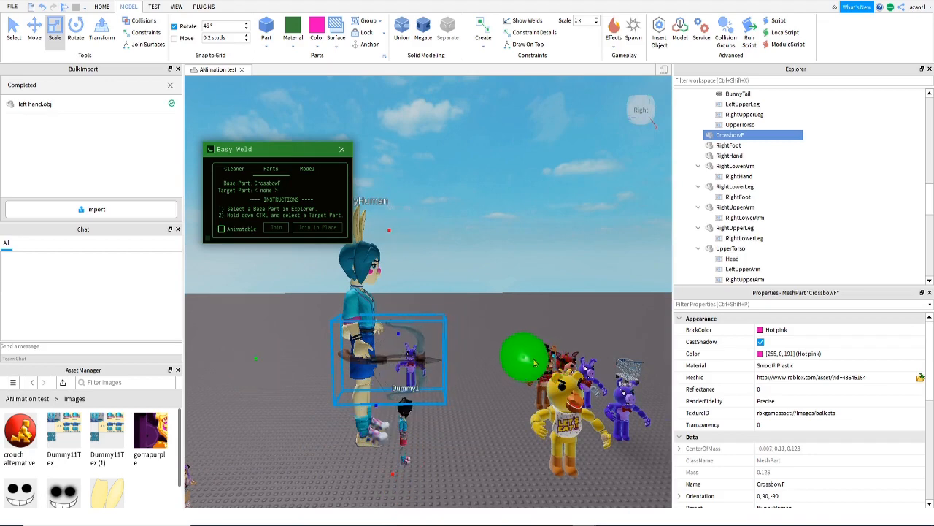
Raise CrossbowF slightly and move it a little forward so its stock sits in BunnyHuman's right hand
{"action": "key", "text": "ctrl+2"}
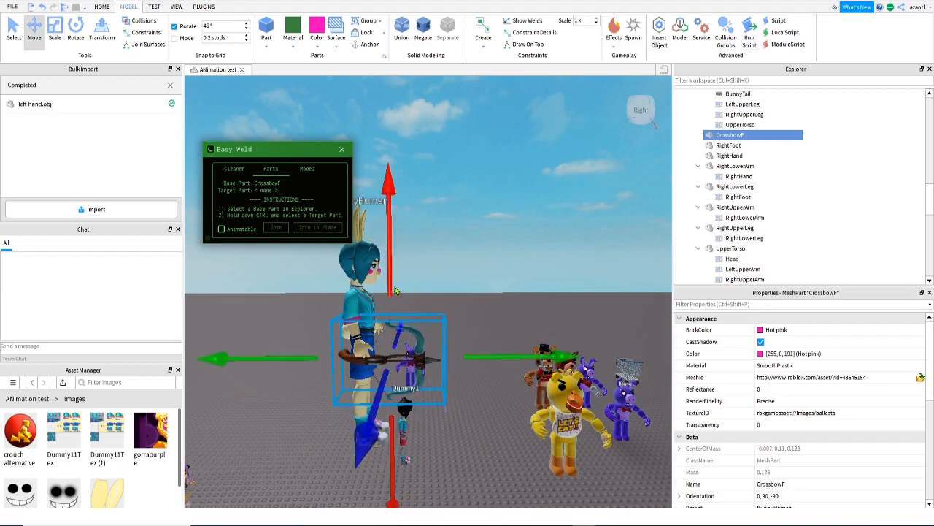
{"action": "left_click_drag", "start_coordinate": [394, 291], "coordinate": [392, 273]}
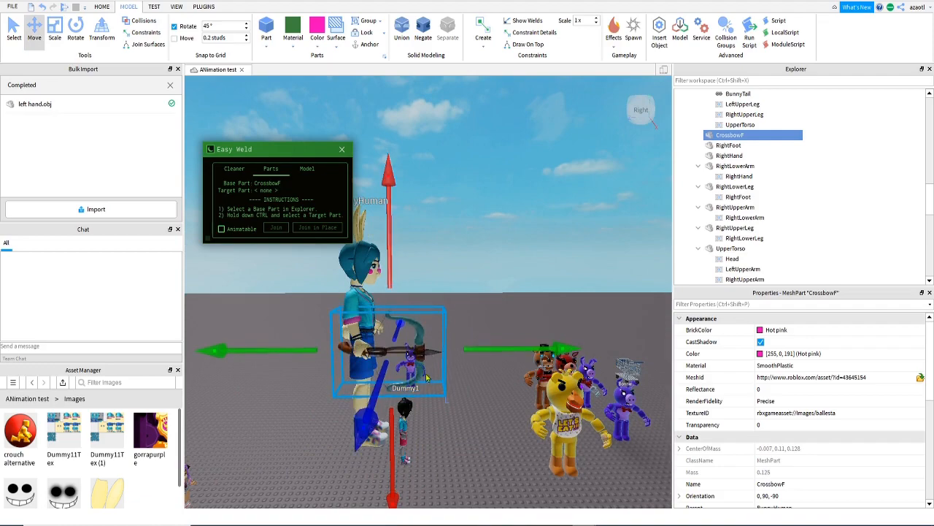
{"action": "key", "text": "d"}
{"action": "right_click_drag", "start_coordinate": [427, 378], "coordinate": [429, 377]}
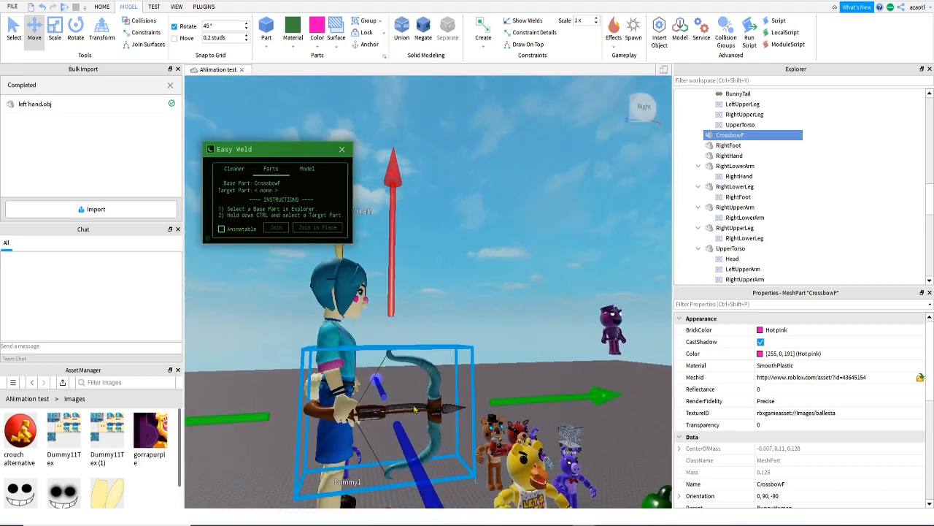
{"action": "left_click_drag", "start_coordinate": [562, 399], "coordinate": [572, 402]}
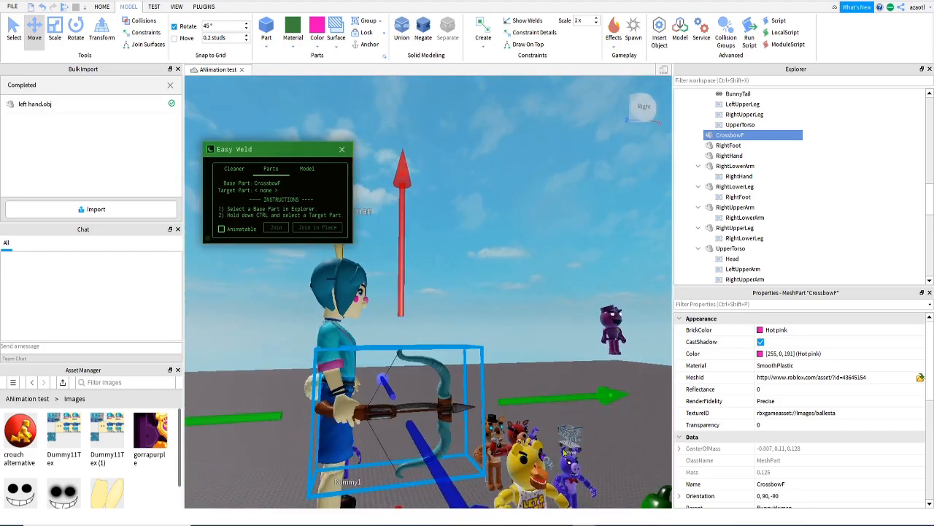
{"action": "right_click_drag", "start_coordinate": [564, 452], "coordinate": [564, 452]}
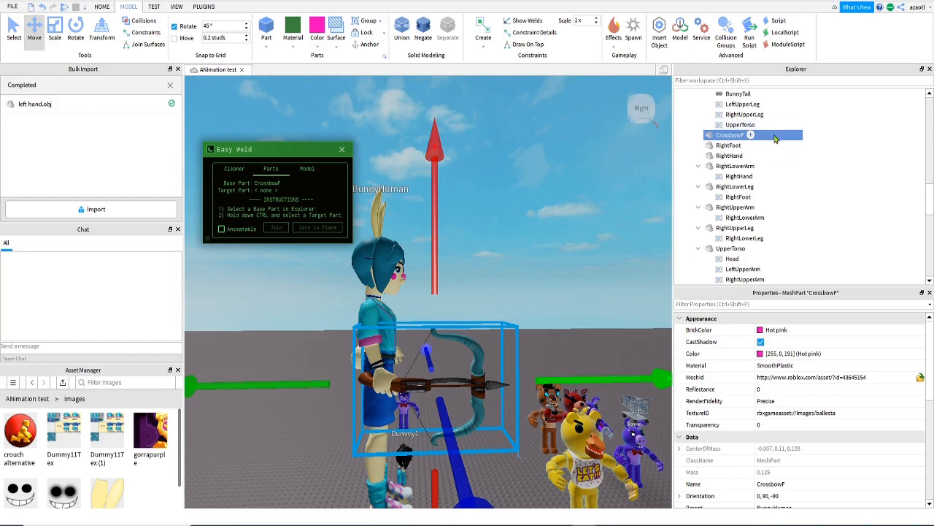
{"action": "scroll", "coordinate": [775, 138], "scroll_direction": "up", "scroll_amount": 10}
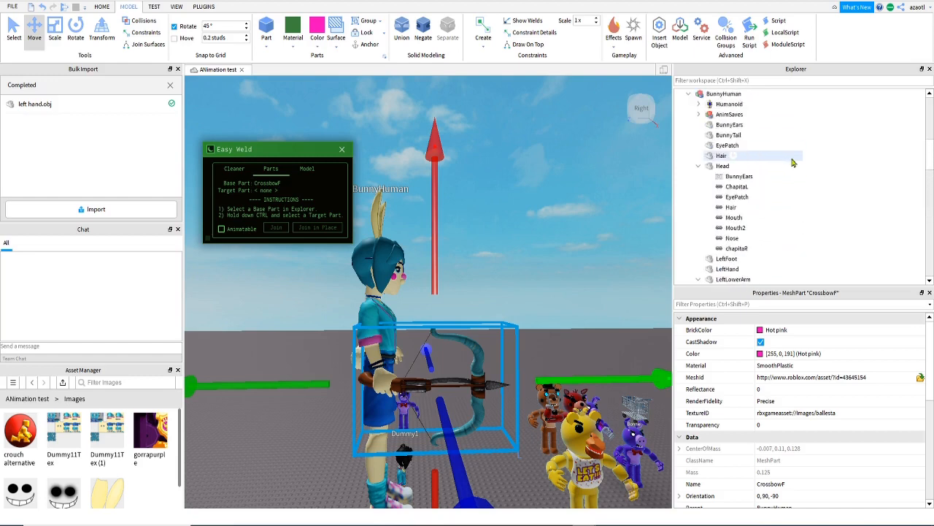
{"action": "scroll", "coordinate": [794, 163], "scroll_direction": "down", "scroll_amount": 10}
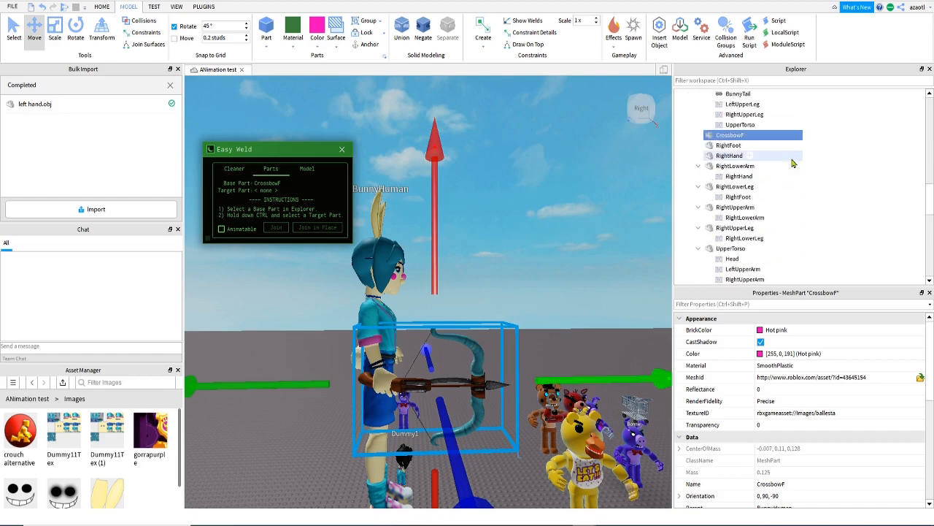
Join CrossbowF in place to RightHand as the base part with Easy Weld, with Animatable enabled, and select RightHand
{"action": "left_click", "coordinate": [732, 156]}
{"action": "scroll", "coordinate": [748, 175], "scroll_direction": "up", "scroll_amount": 2}
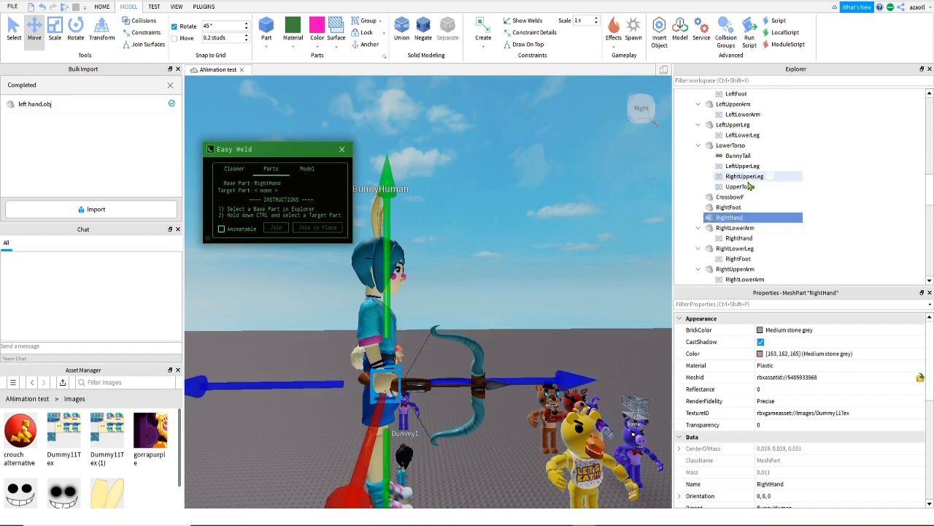
{"action": "left_click", "coordinate": [729, 197], "text": "ctrl"}
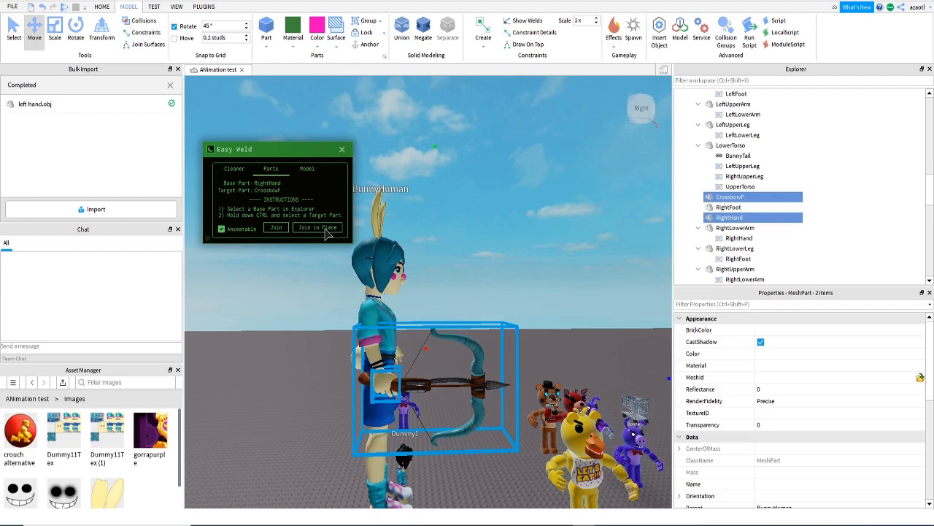
{"action": "left_click", "coordinate": [327, 230]}
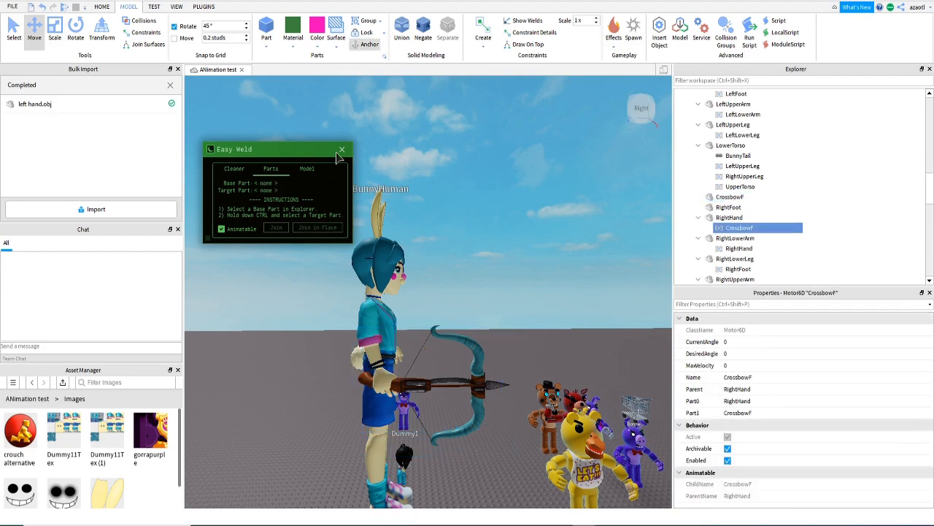
{"action": "left_click", "coordinate": [341, 150]}
{"action": "left_click", "coordinate": [729, 217]}
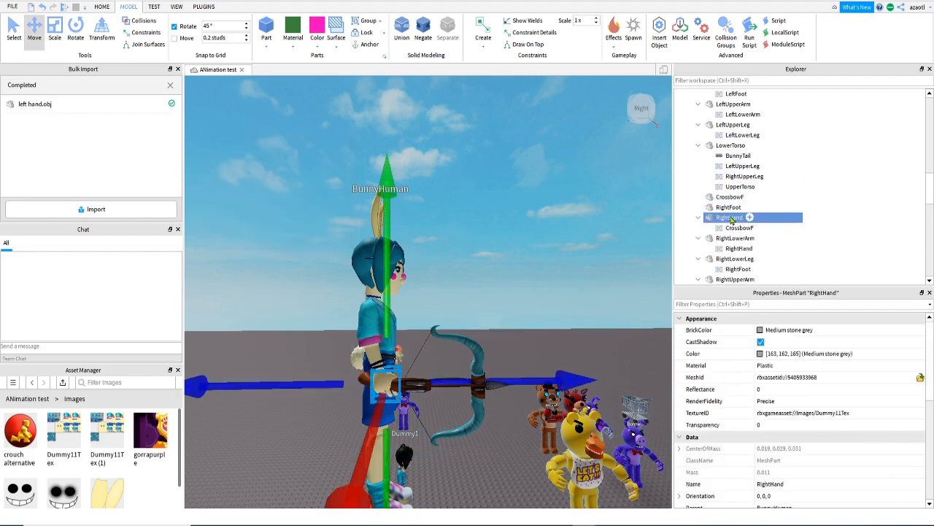
{"action": "scroll", "coordinate": [747, 236], "scroll_direction": "down", "scroll_amount": 2}
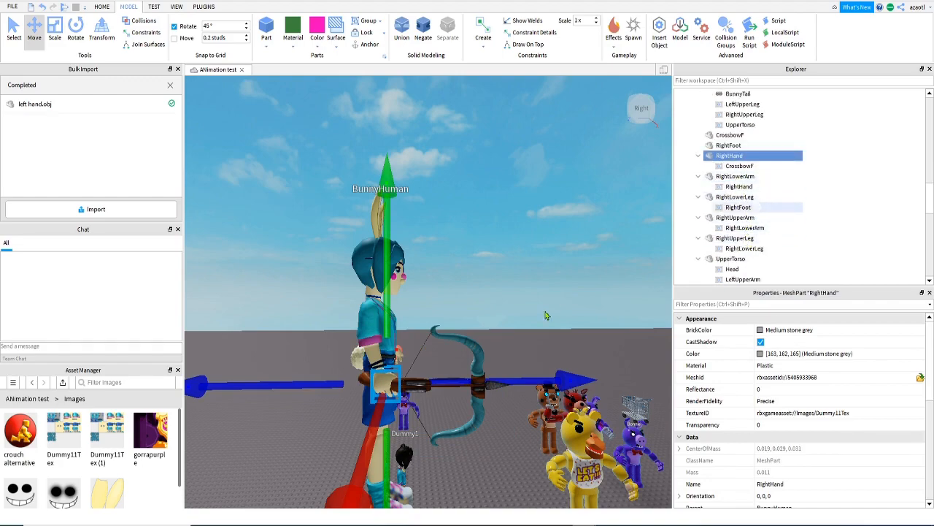
Load BunnyHuman into the Animation Editor and select its posed right hand to check how CrossbowF follows it
{"action": "right_click_drag", "start_coordinate": [532, 285], "coordinate": [535, 268]}
{"action": "left_click", "coordinate": [555, 217]}
{"action": "right_click_drag", "start_coordinate": [554, 216], "coordinate": [554, 215]}
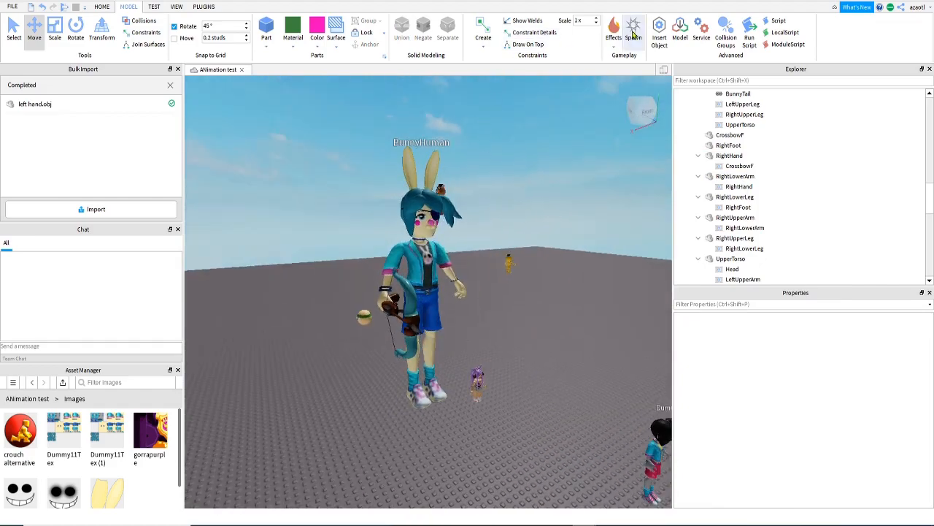
{"action": "left_click", "coordinate": [203, 7]}
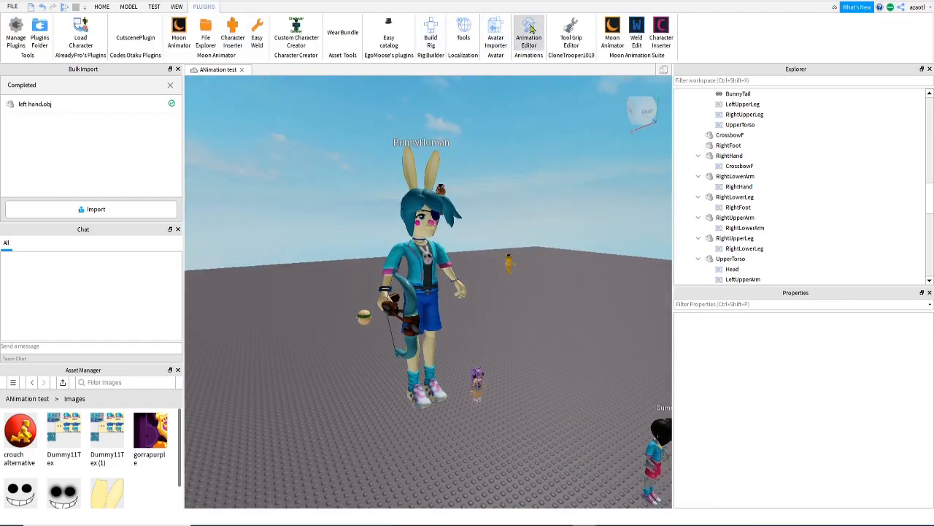
{"action": "left_click", "coordinate": [529, 35]}
{"action": "right_click_drag", "start_coordinate": [426, 294], "coordinate": [380, 301]}
{"action": "scroll", "coordinate": [380, 301], "scroll_direction": "up", "scroll_amount": 5}
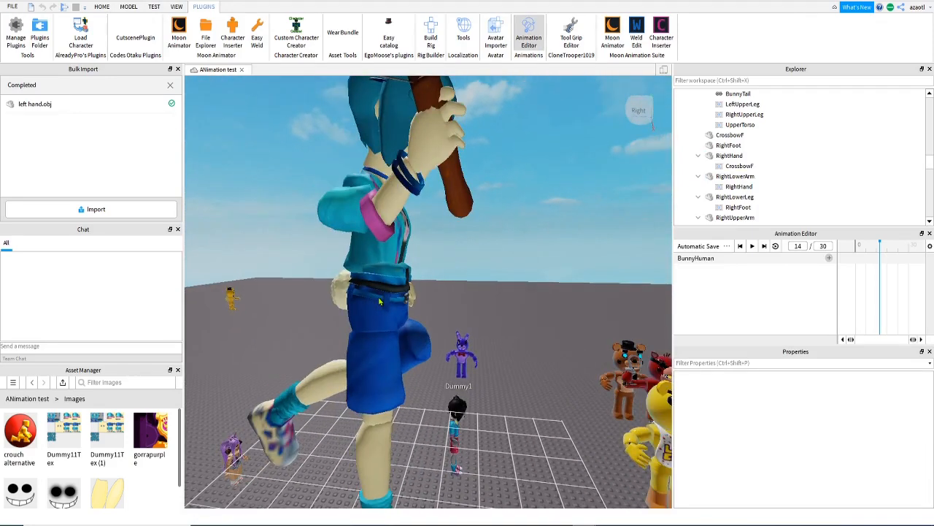
{"action": "left_click", "coordinate": [433, 127]}
{"action": "scroll", "coordinate": [451, 197], "scroll_direction": "down", "scroll_amount": 4}
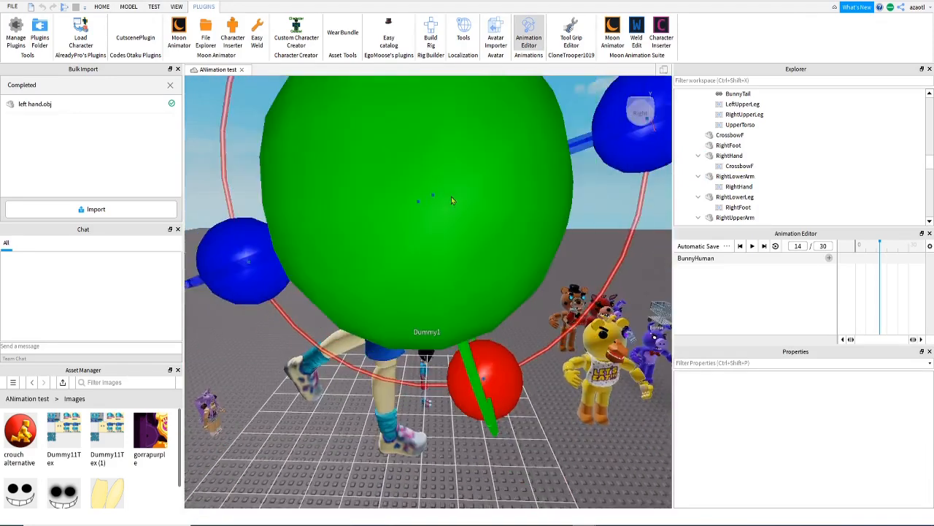
{"action": "scroll", "coordinate": [451, 197], "scroll_direction": "down", "scroll_amount": 3}
{"action": "right_click_drag", "start_coordinate": [451, 197], "coordinate": [451, 197]}
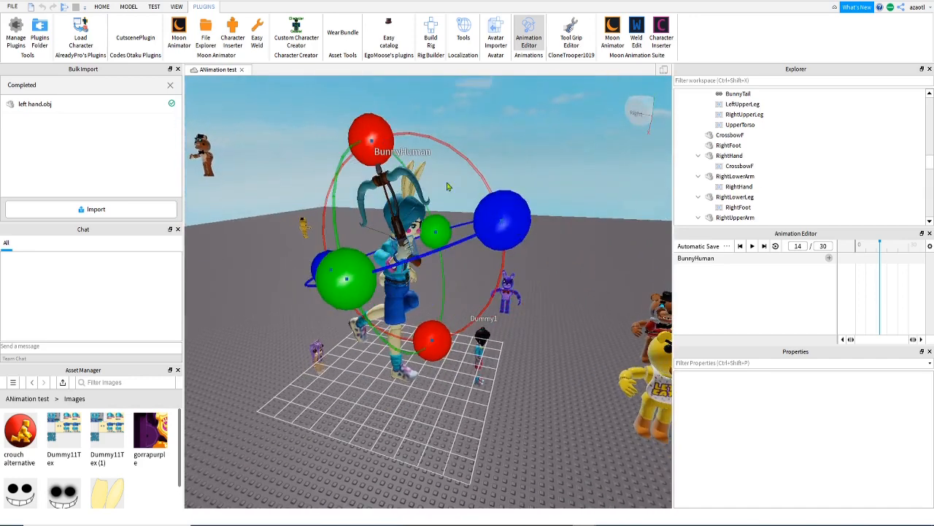
Inspect CrossbowF in BunnyHuman's raised right hand from the front, and close the Animation Editor
{"action": "left_click_drag", "start_coordinate": [400, 151], "coordinate": [439, 271]}
{"action": "right_click_drag", "start_coordinate": [438, 271], "coordinate": [421, 284]}
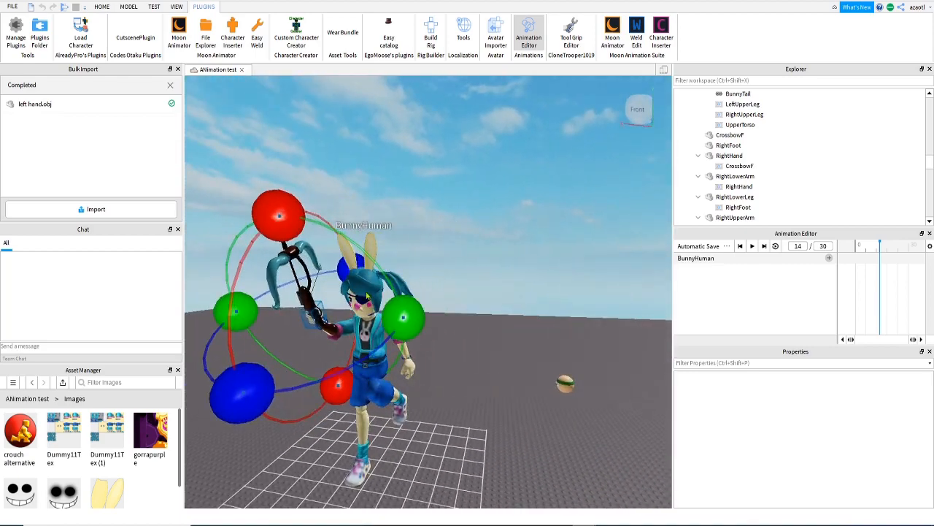
{"action": "left_click", "coordinate": [460, 305]}
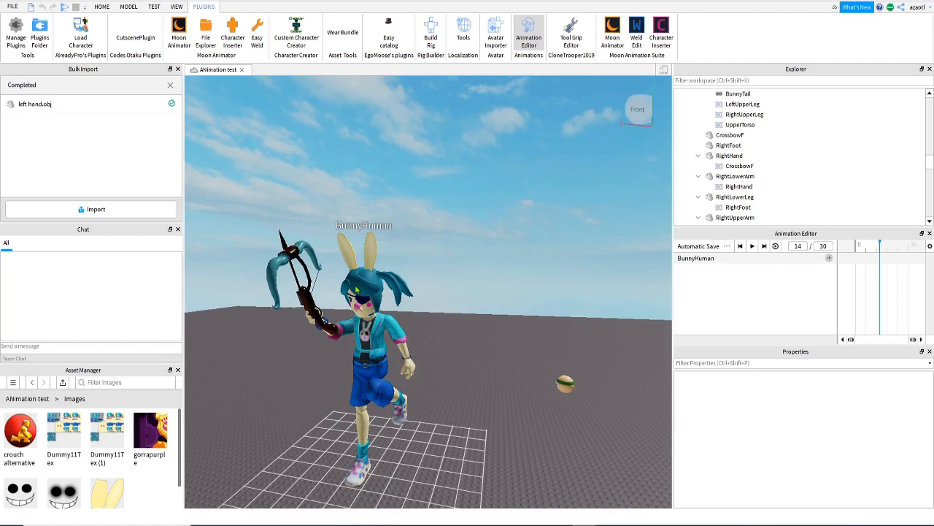
{"action": "right_click_drag", "start_coordinate": [519, 348], "coordinate": [520, 350]}
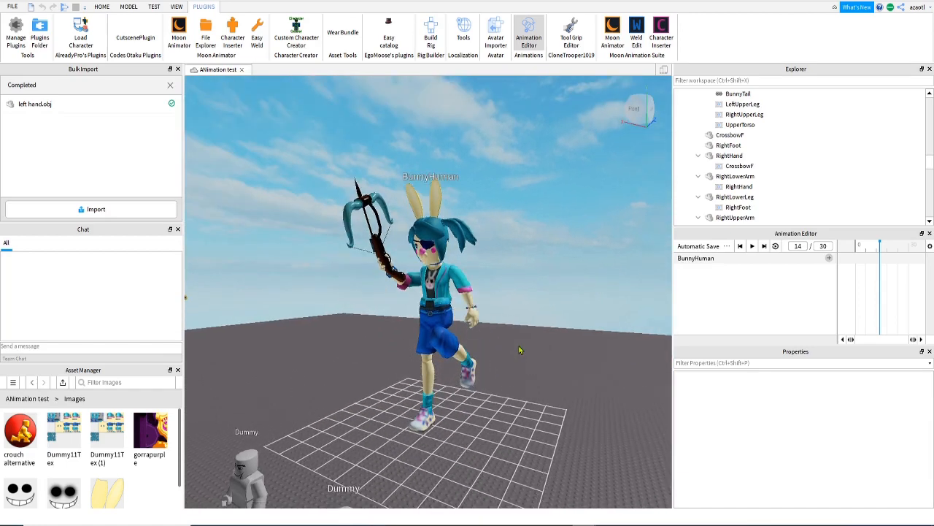
{"action": "left_click", "coordinate": [530, 30]}
{"action": "right_click_drag", "start_coordinate": [452, 296], "coordinate": [451, 295]}
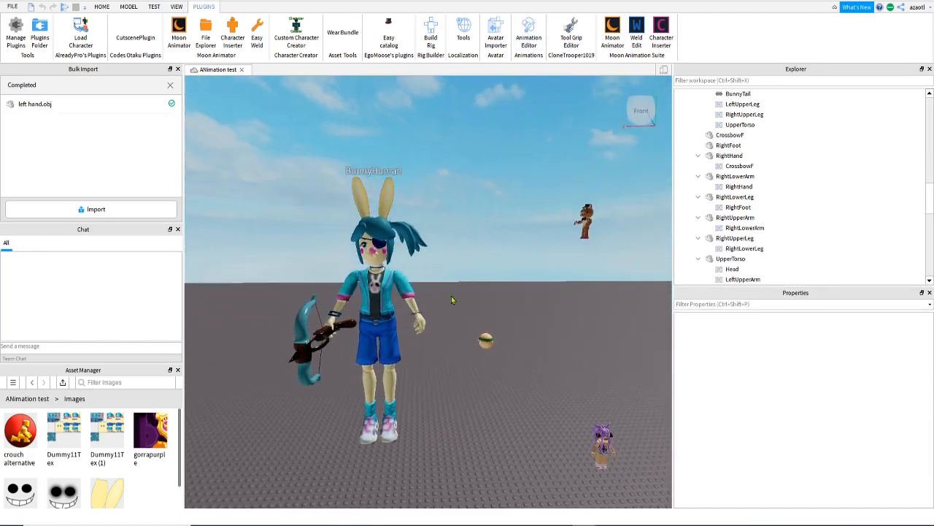
{"action": "scroll", "coordinate": [451, 299], "scroll_direction": "down", "scroll_amount": 2}
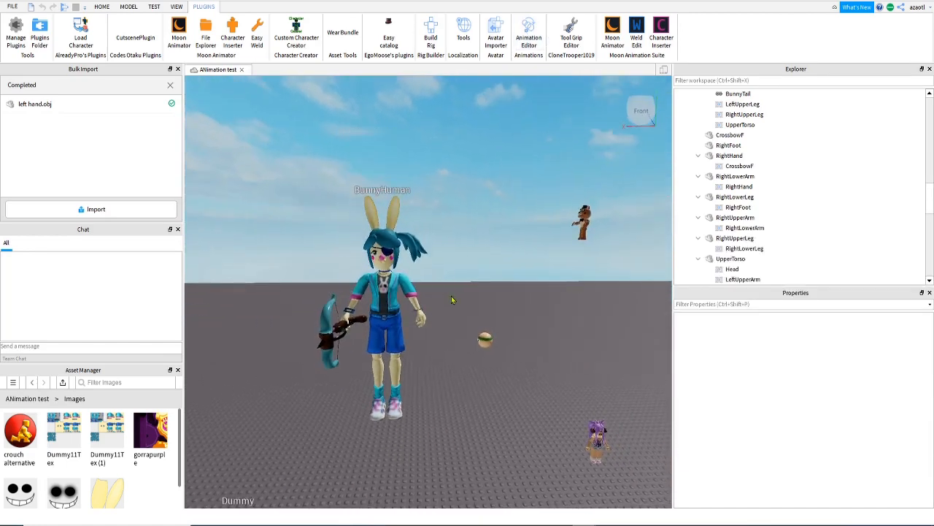
Open BunnyHuman in Custom Character Creator and start editing its existing joints
{"action": "left_click", "coordinate": [296, 33]}
{"action": "scroll", "coordinate": [766, 210], "scroll_direction": "up", "scroll_amount": 10}
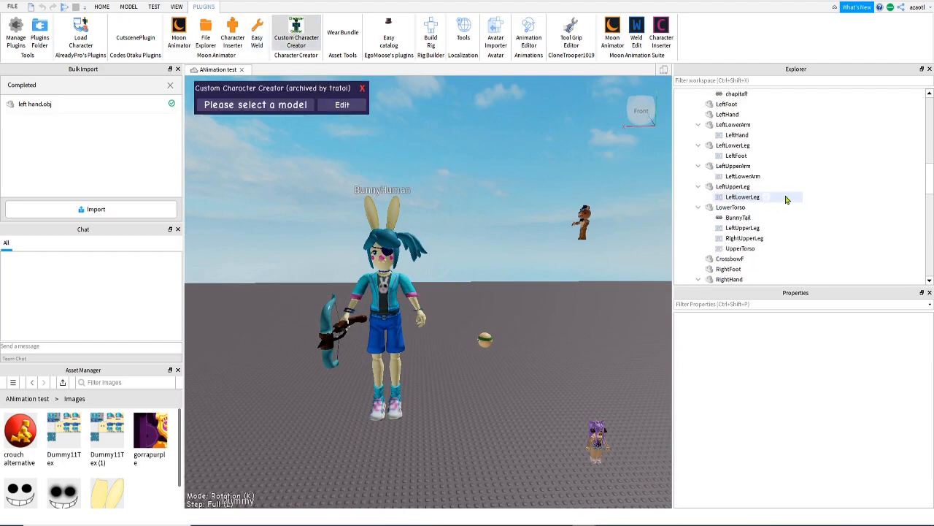
{"action": "left_click", "coordinate": [730, 218]}
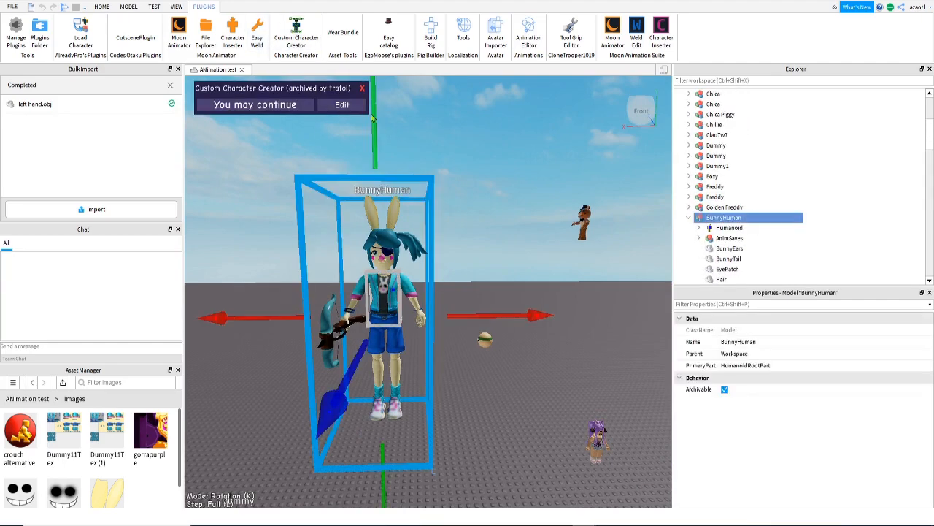
{"action": "left_click", "coordinate": [343, 104]}
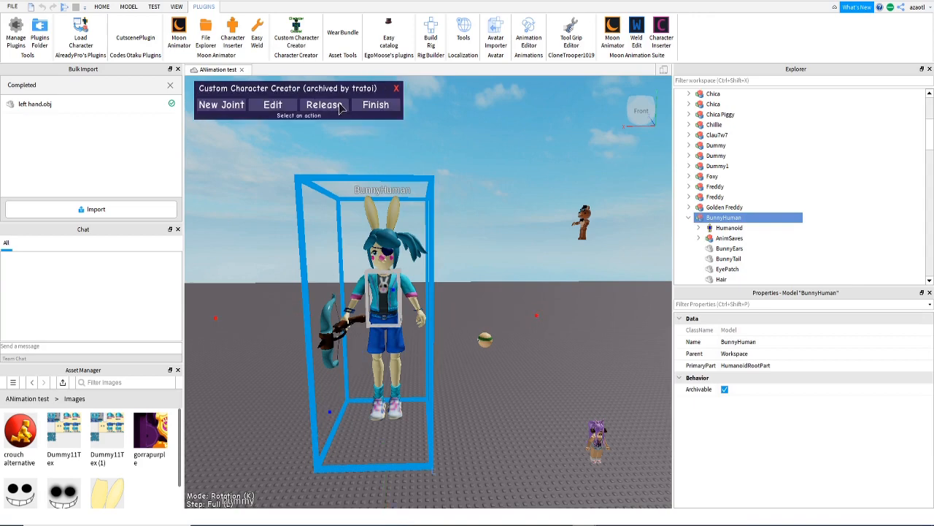
{"action": "left_click", "coordinate": [300, 29]}
Select the BunnyEars joint and set its handles to Movement mode with a 1/10 step
{"action": "left_click", "coordinate": [393, 213]}
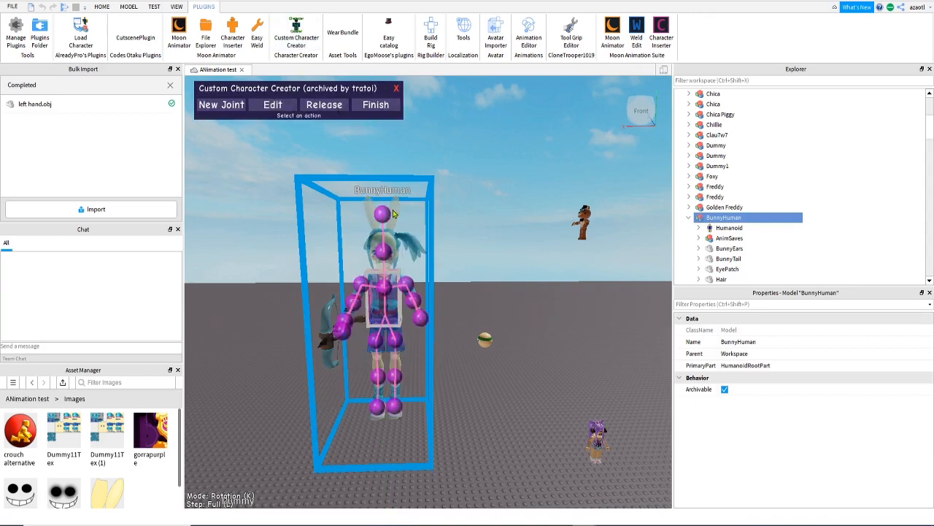
{"action": "right_click_drag", "start_coordinate": [439, 272], "coordinate": [439, 272]}
{"action": "key", "text": "w"}
{"action": "right_click_drag", "start_coordinate": [440, 271], "coordinate": [439, 271]}
{"action": "key", "text": "a"}
{"action": "key", "text": "w"}
{"action": "key", "text": "d"}
{"action": "key", "text": "a"}
{"action": "key", "text": "a"}
{"action": "left_click", "coordinate": [527, 274]}
{"action": "right_click_drag", "start_coordinate": [530, 310], "coordinate": [531, 310]}
{"action": "key", "text": "s"}
{"action": "key", "text": "a"}
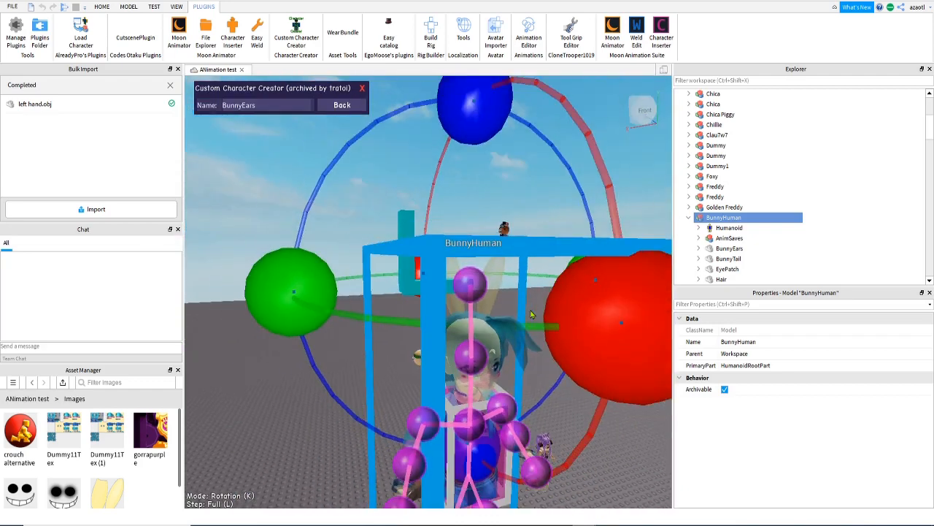
{"action": "key", "text": "k"}
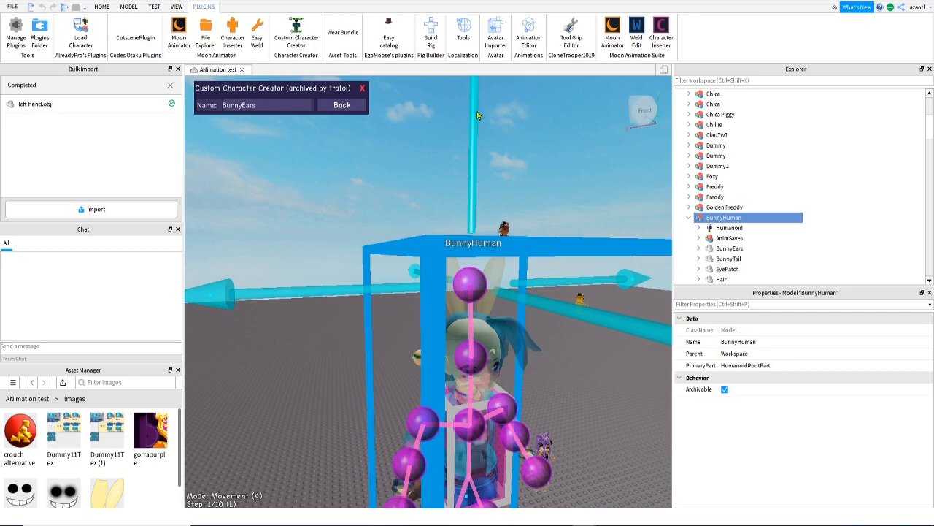
Lower the BunnyEars joint to the base of the ears at the top of the head
{"action": "left_click_drag", "start_coordinate": [476, 111], "coordinate": [472, 160]}
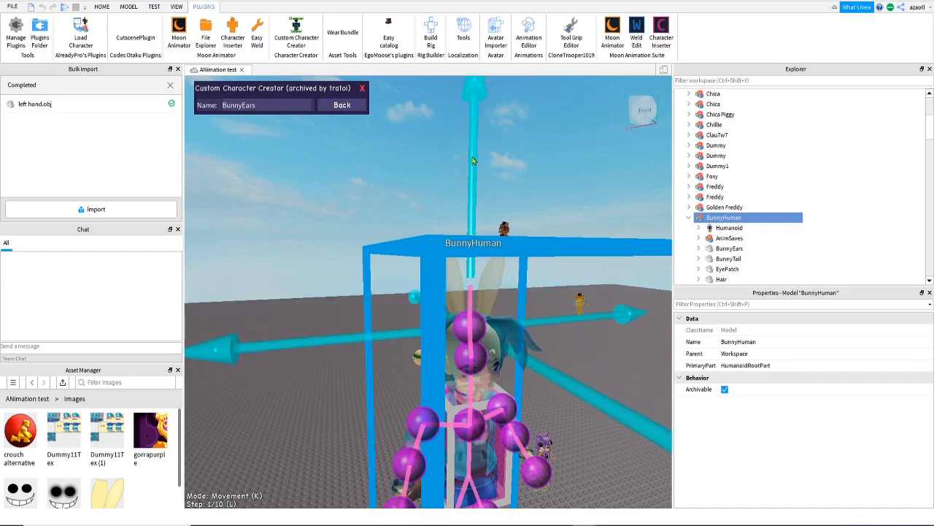
{"action": "key", "text": "d"}
{"action": "right_click_drag", "start_coordinate": [533, 225], "coordinate": [533, 225]}
{"action": "left_click_drag", "start_coordinate": [467, 156], "coordinate": [475, 151]}
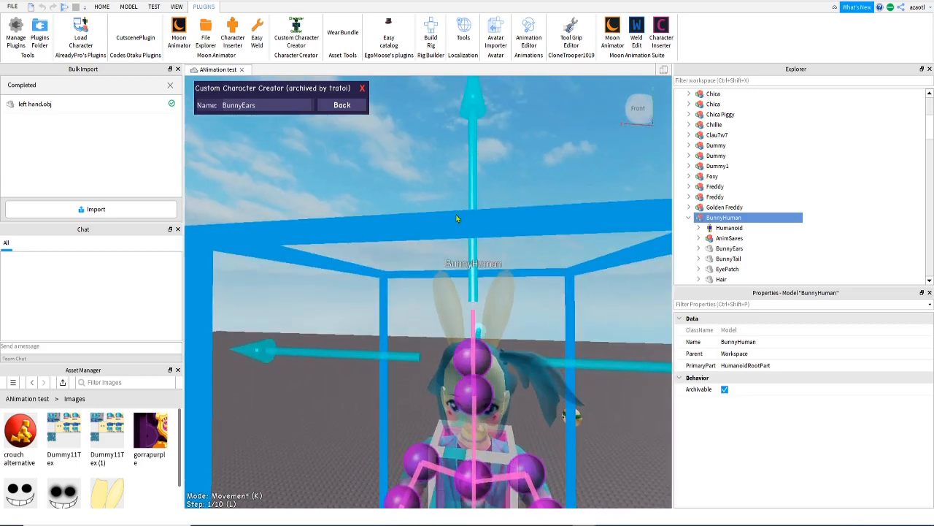
{"action": "scroll", "coordinate": [514, 328], "scroll_direction": "down", "scroll_amount": 5}
{"action": "scroll", "coordinate": [518, 339], "scroll_direction": "up", "scroll_amount": 5}
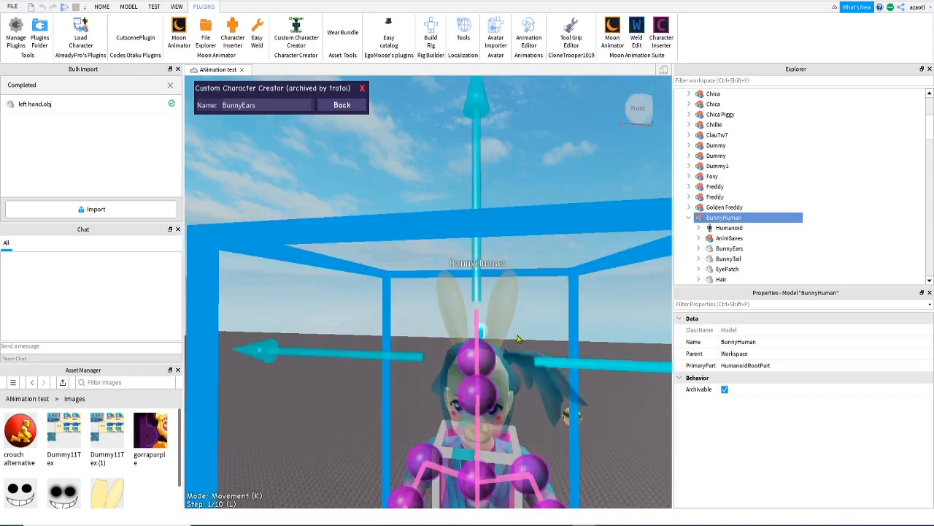
{"action": "scroll", "coordinate": [502, 346], "scroll_direction": "up", "scroll_amount": 3}
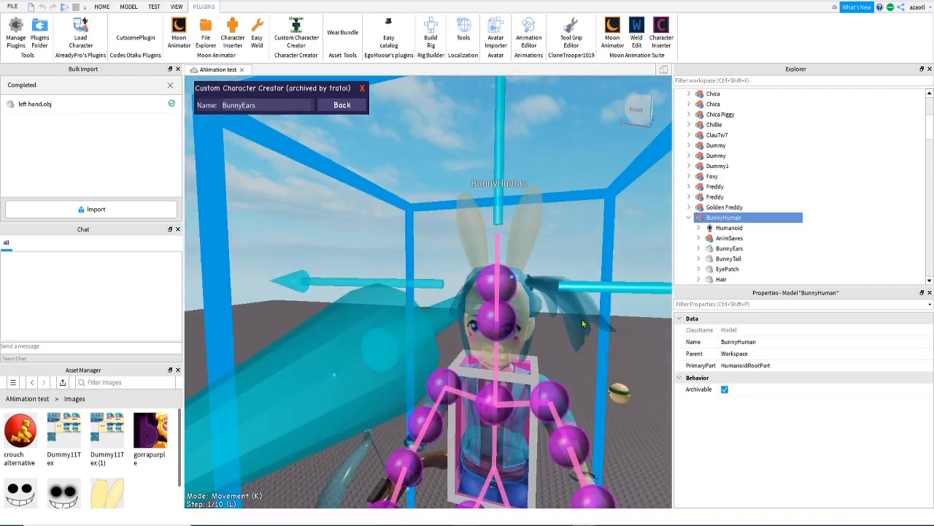
{"action": "key", "text": "d"}
{"action": "right_click_drag", "start_coordinate": [582, 319], "coordinate": [582, 319]}
{"action": "right_click_drag", "start_coordinate": [465, 331], "coordinate": [466, 331]}
{"action": "key", "text": "a"}
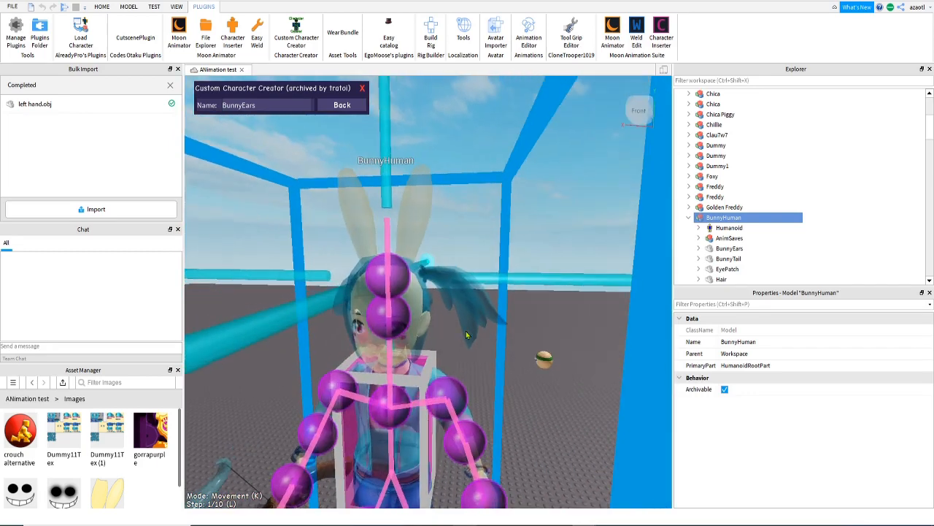
Lower the Head joint from the middle of the face to the neck, checking it from the side
{"action": "left_click", "coordinate": [398, 328]}
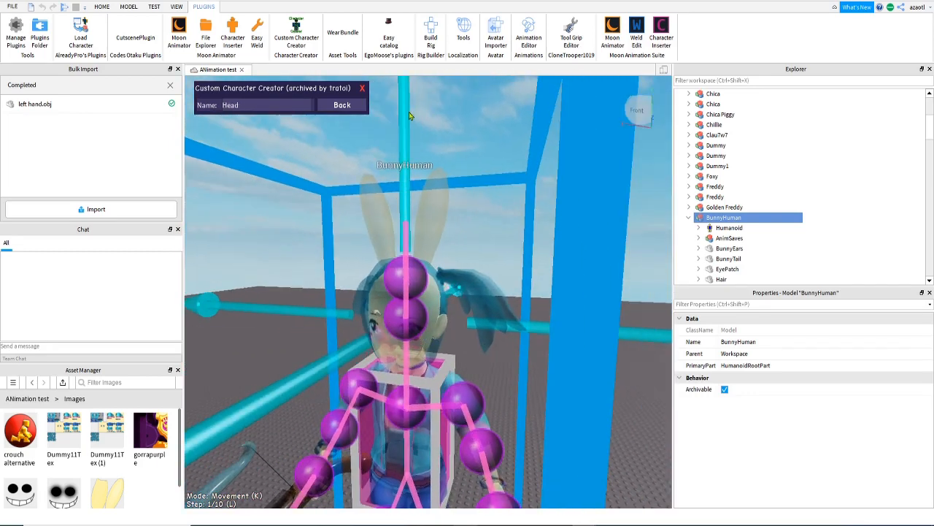
{"action": "left_click_drag", "start_coordinate": [411, 116], "coordinate": [400, 170]}
{"action": "right_click_drag", "start_coordinate": [457, 343], "coordinate": [457, 343]}
{"action": "key", "text": "w"}
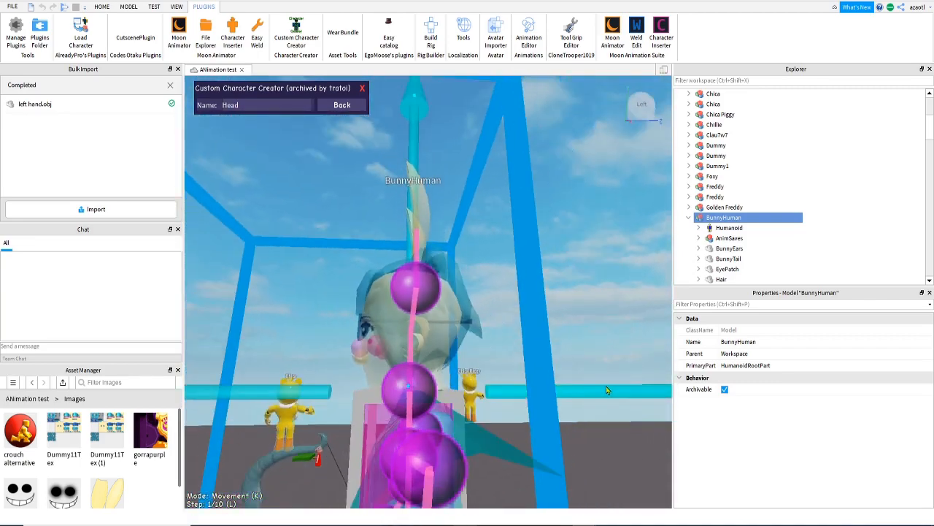
{"action": "right_click_drag", "start_coordinate": [606, 386], "coordinate": [568, 409]}
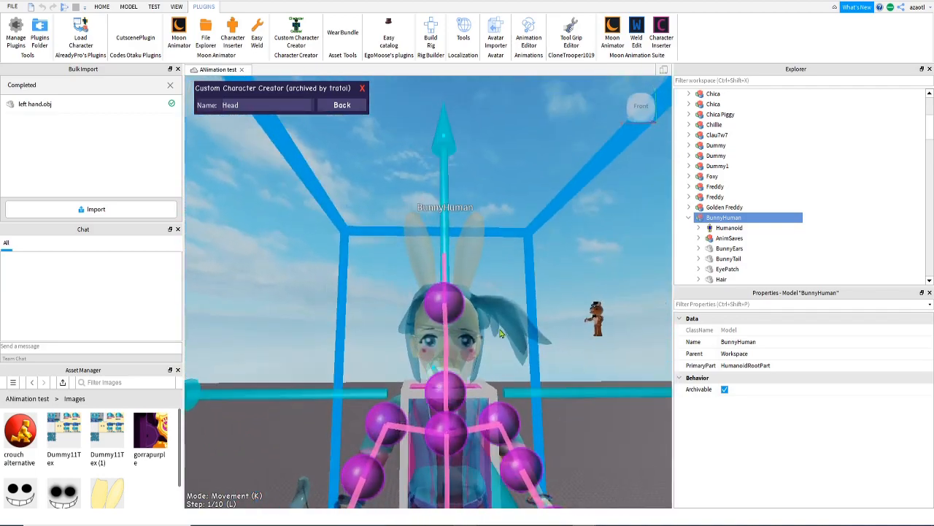
Shift the LeftUpperArm joint inward and slightly up onto BunnyHuman's left shoulder
{"action": "scroll", "coordinate": [502, 332], "scroll_direction": "up", "scroll_amount": 3}
{"action": "left_click", "coordinate": [502, 333]}
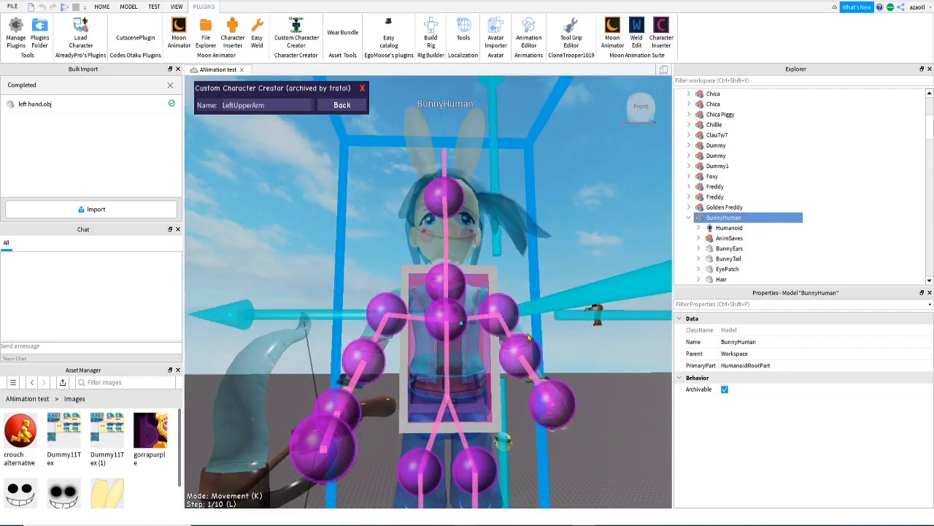
{"action": "right_click_drag", "start_coordinate": [501, 332], "coordinate": [530, 337]}
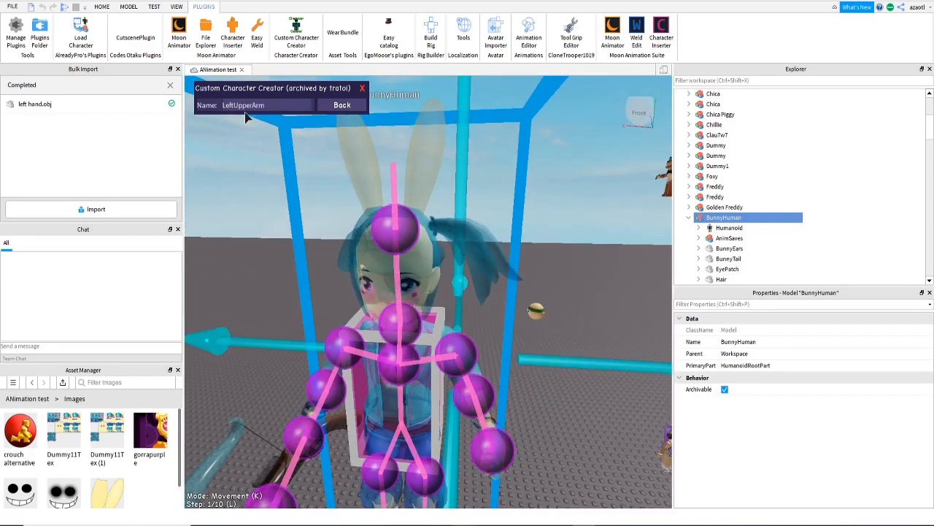
{"action": "left_click_drag", "start_coordinate": [617, 372], "coordinate": [438, 249]}
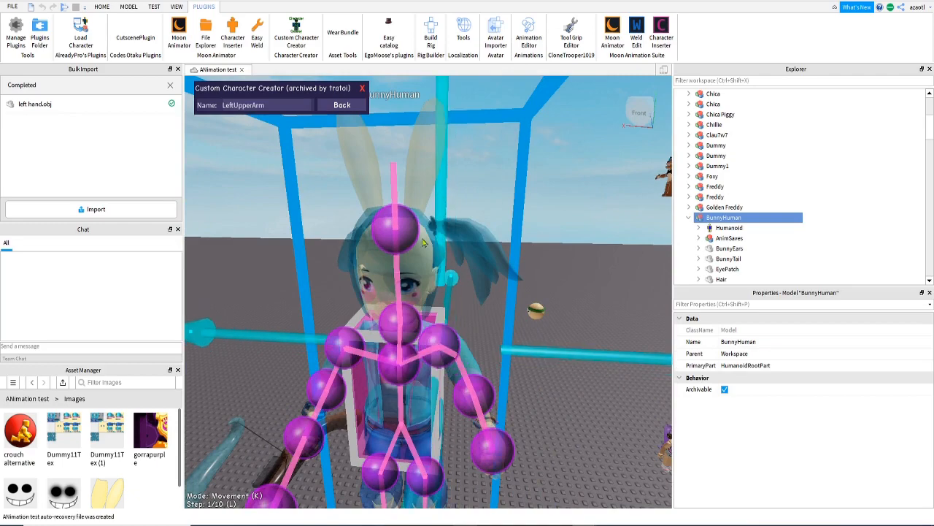
{"action": "key", "text": "q"}
Raise the RightUpperArm joint and shift it slightly inward onto BunnyHuman's right shoulder
{"action": "right_click_drag", "start_coordinate": [423, 243], "coordinate": [420, 274]}
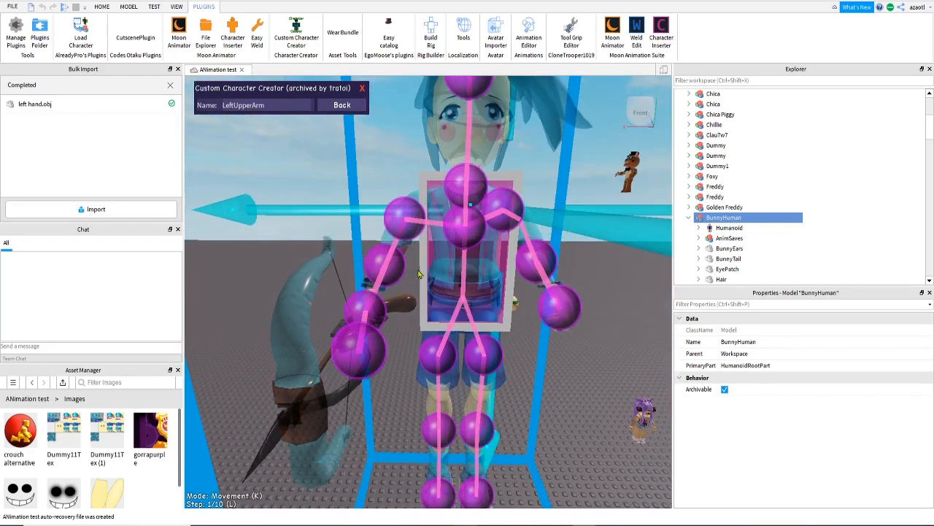
{"action": "left_click", "coordinate": [410, 221]}
{"action": "left_click_drag", "start_coordinate": [405, 149], "coordinate": [407, 115]}
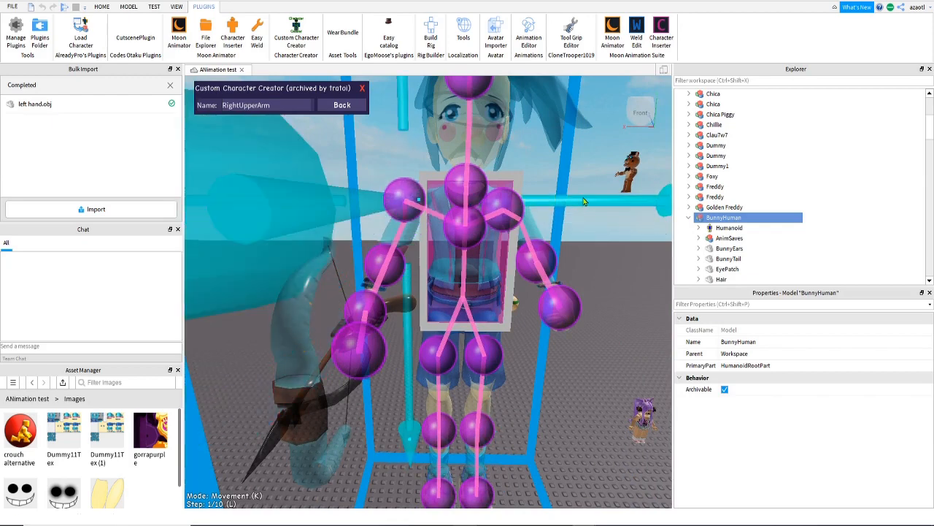
{"action": "left_click_drag", "start_coordinate": [584, 201], "coordinate": [589, 200]}
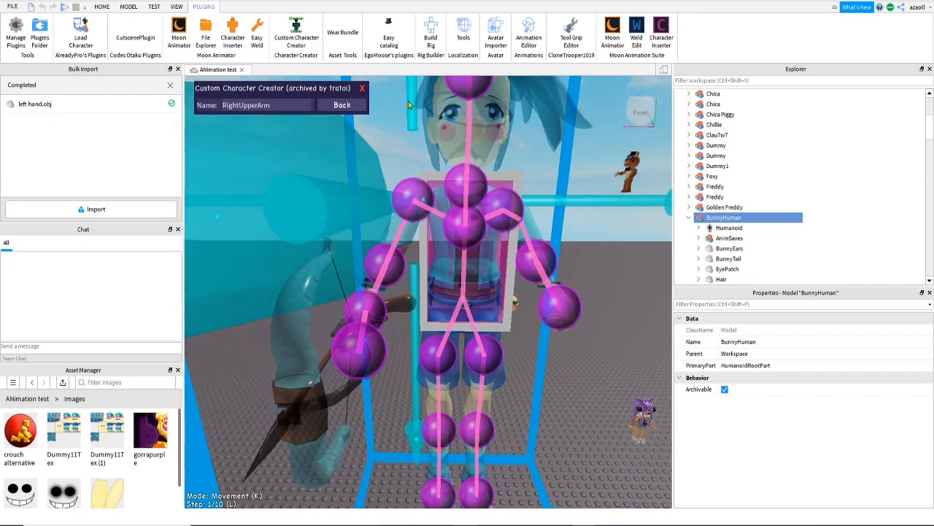
Raise the LeftUpperArm joint slightly, level with the right shoulder joint, and lower the UpperTorso joint from the chest to the waist
{"action": "left_click", "coordinate": [511, 213]}
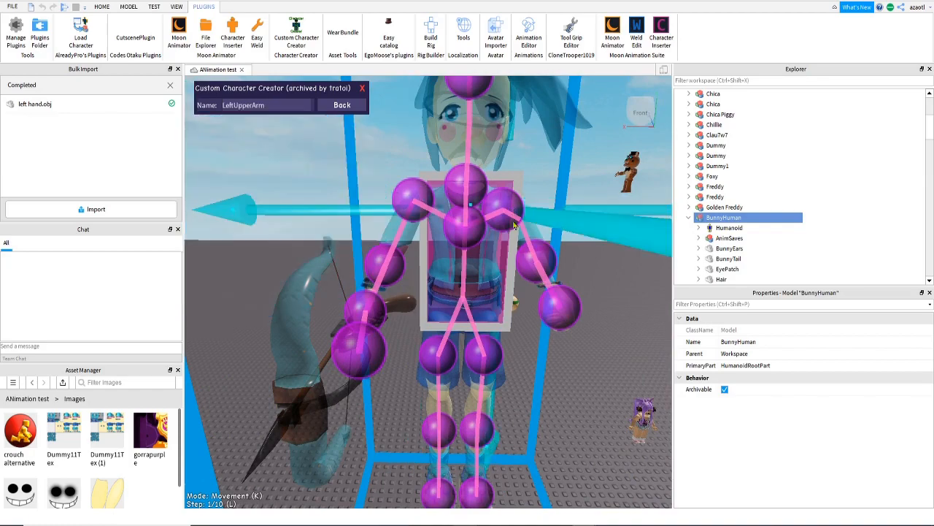
{"action": "left_click", "coordinate": [500, 349]}
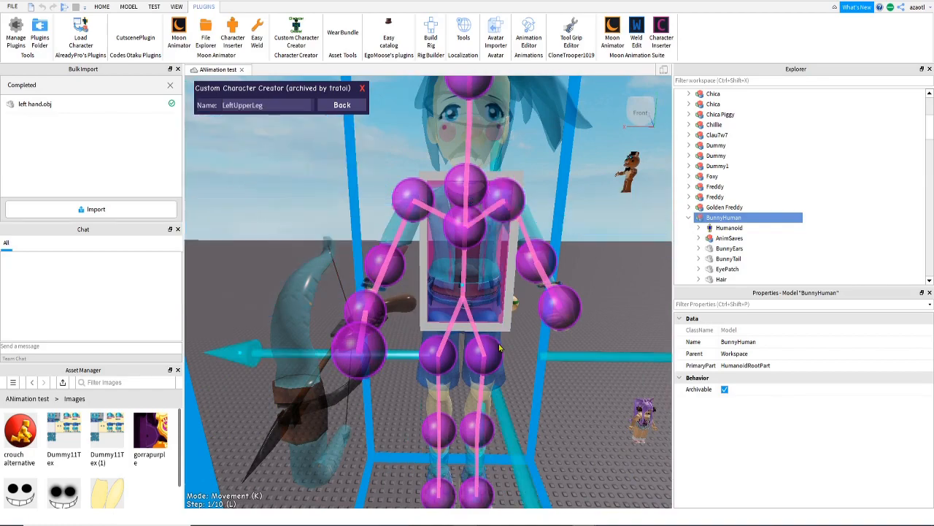
{"action": "left_click", "coordinate": [458, 229]}
{"action": "key", "text": "a"}
{"action": "right_click_drag", "start_coordinate": [478, 353], "coordinate": [478, 353]}
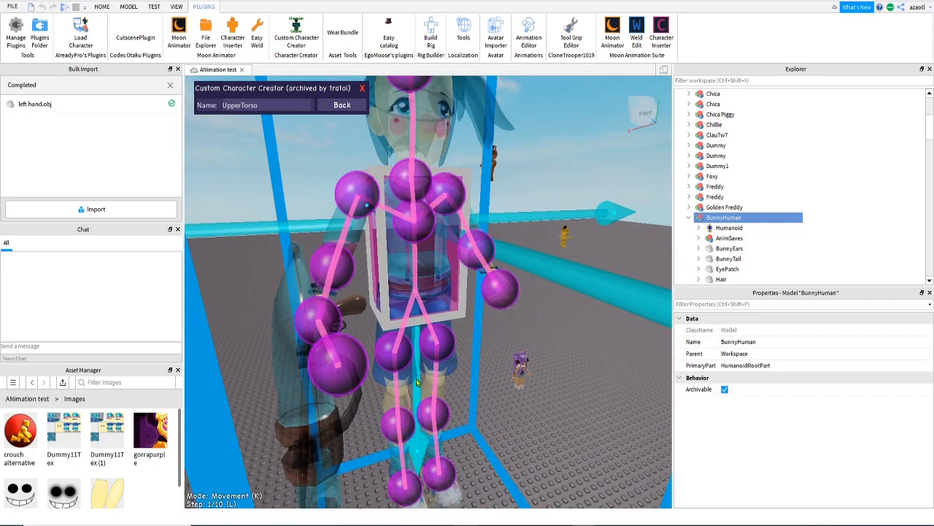
{"action": "right_click_drag", "start_coordinate": [417, 382], "coordinate": [419, 436]}
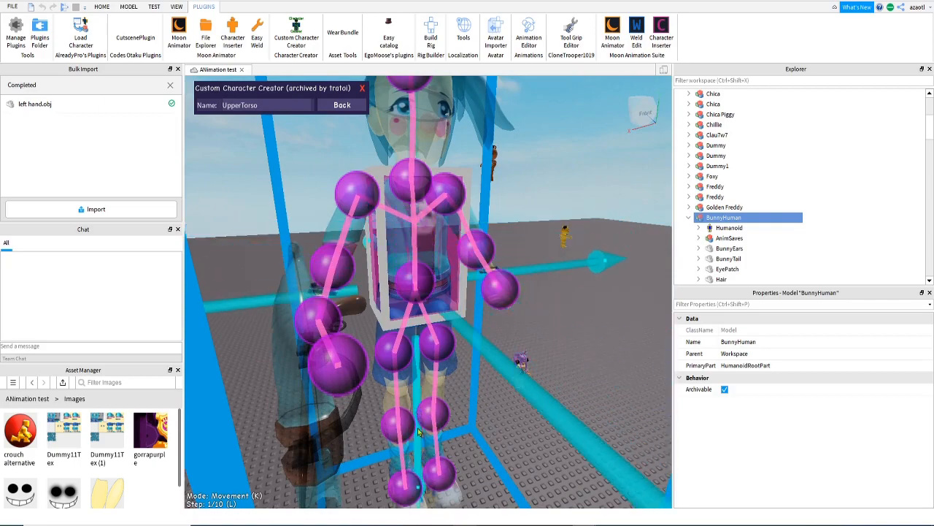
{"action": "left_click_drag", "start_coordinate": [419, 432], "coordinate": [418, 430]}
{"action": "right_click_drag", "start_coordinate": [418, 430], "coordinate": [414, 396]}
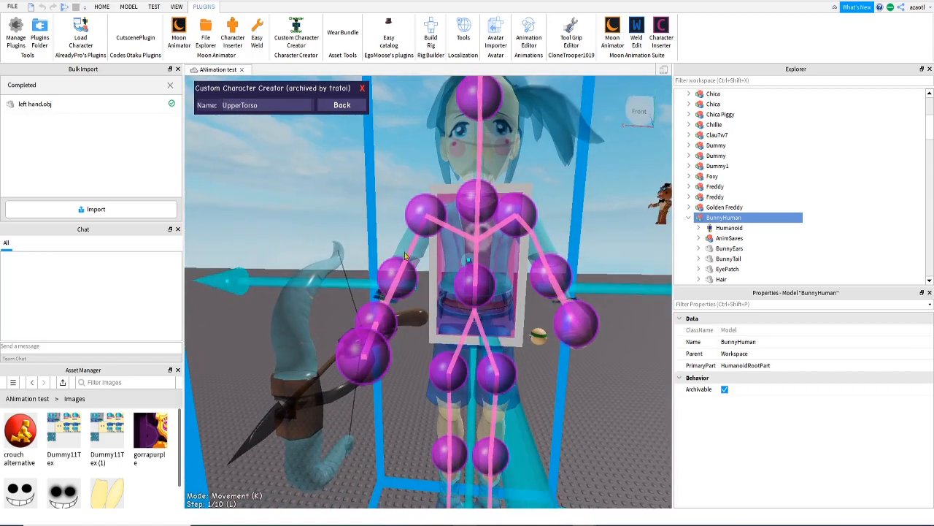
Raise the RightLowerArm and LeftLowerArm joints up to BunnyHuman's elbows, checking the left arm from the side
{"action": "left_click", "coordinate": [406, 279]}
{"action": "right_click_drag", "start_coordinate": [424, 283], "coordinate": [428, 289]}
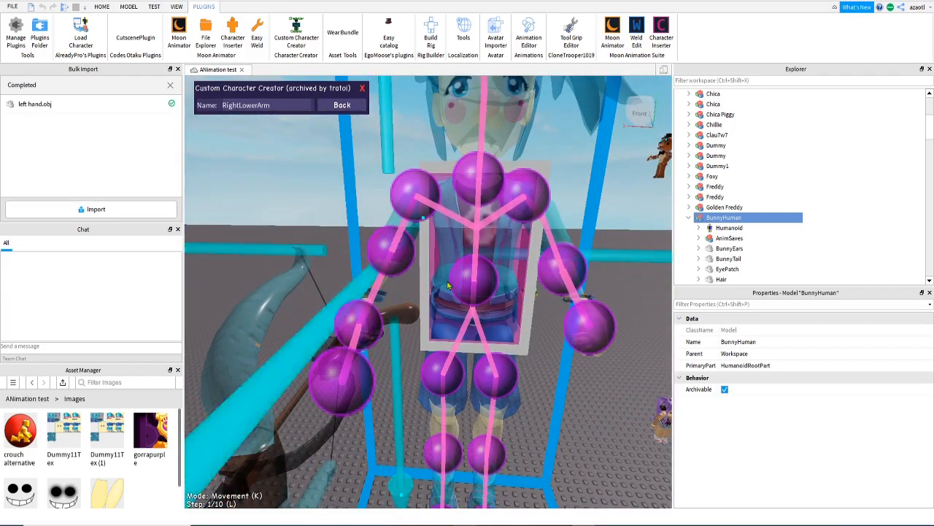
{"action": "right_click_drag", "start_coordinate": [577, 270], "coordinate": [590, 272]}
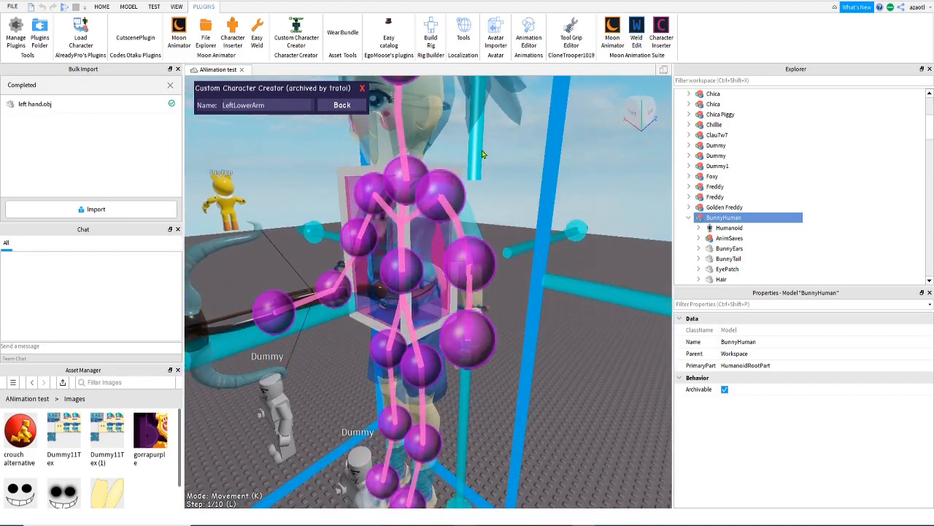
{"action": "right_click_drag", "start_coordinate": [476, 233], "coordinate": [476, 237]}
{"action": "key", "text": "q"}
{"action": "key", "text": "w"}
{"action": "key", "text": "e"}
{"action": "key", "text": "d"}
{"action": "key", "text": "e"}
{"action": "key", "text": "s"}
{"action": "key", "text": "q"}
{"action": "left_click_drag", "start_coordinate": [392, 412], "coordinate": [406, 392]}
{"action": "right_click_drag", "start_coordinate": [407, 377], "coordinate": [407, 378]}
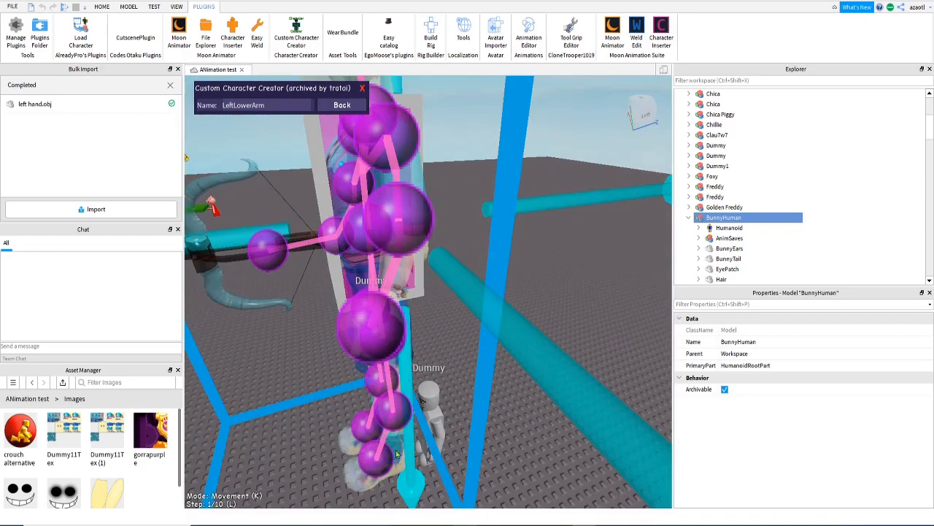
Raise the LeftHand joint and shift it inward from the middle of the hand onto the left wrist
{"action": "left_click", "coordinate": [365, 335]}
{"action": "right_click_drag", "start_coordinate": [367, 341], "coordinate": [368, 344]}
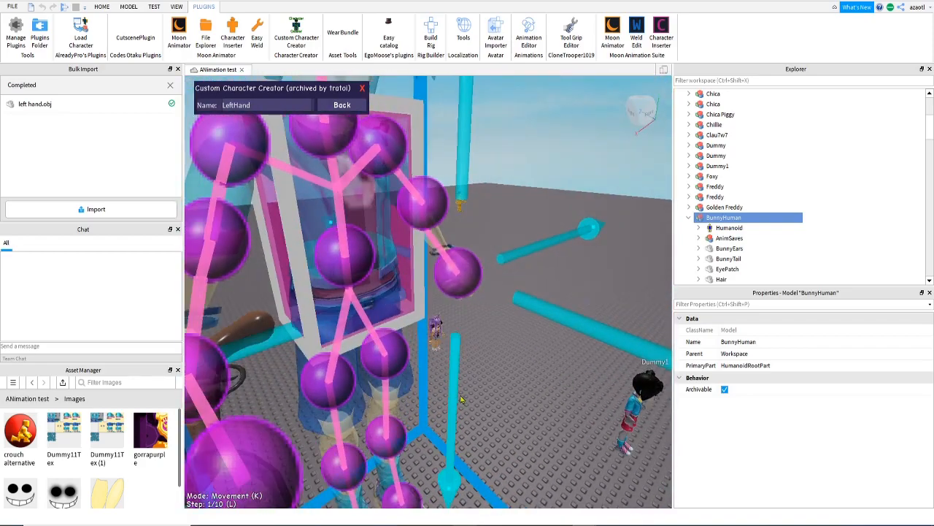
{"action": "left_click_drag", "start_coordinate": [462, 399], "coordinate": [458, 388]}
{"action": "left_click_drag", "start_coordinate": [608, 209], "coordinate": [607, 211]}
{"action": "right_click_drag", "start_coordinate": [510, 286], "coordinate": [509, 286]}
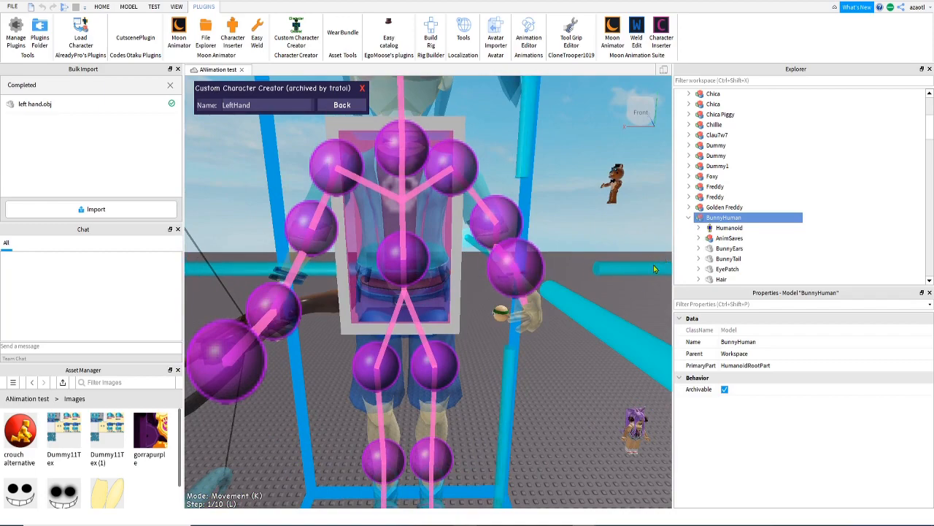
{"action": "right_click_drag", "start_coordinate": [626, 193], "coordinate": [626, 194]}
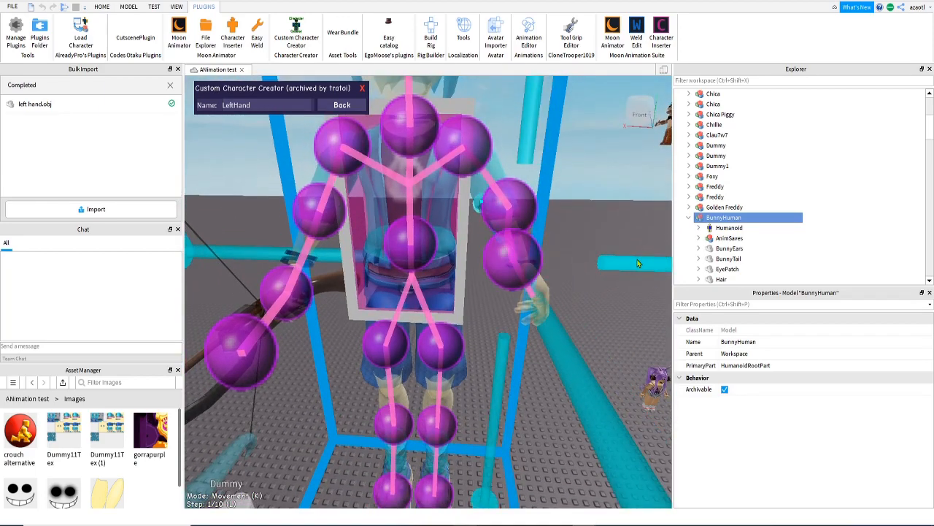
Raise the RightHand joint from the middle of the hand up to BunnyHuman's right wrist
{"action": "right_click_drag", "start_coordinate": [329, 337], "coordinate": [327, 337]}
{"action": "left_click", "coordinate": [319, 288]}
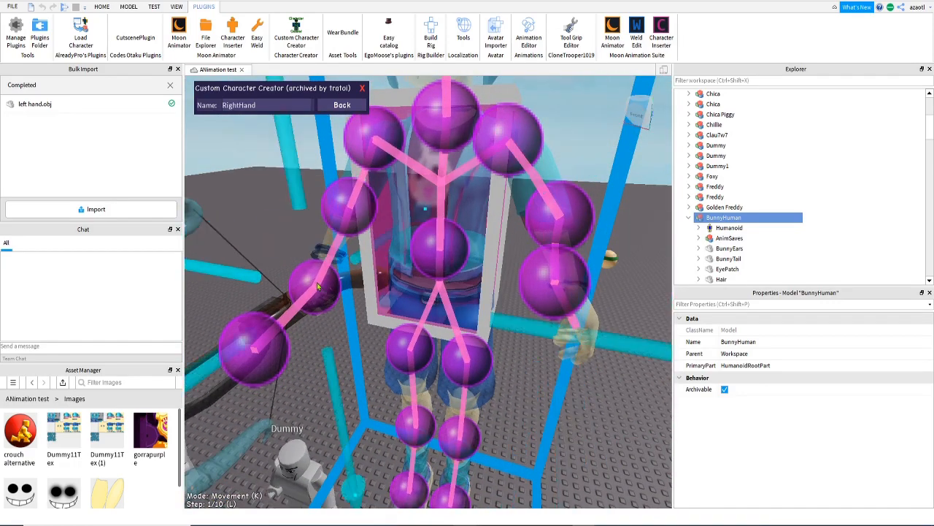
{"action": "right_click_drag", "start_coordinate": [317, 287], "coordinate": [318, 287]}
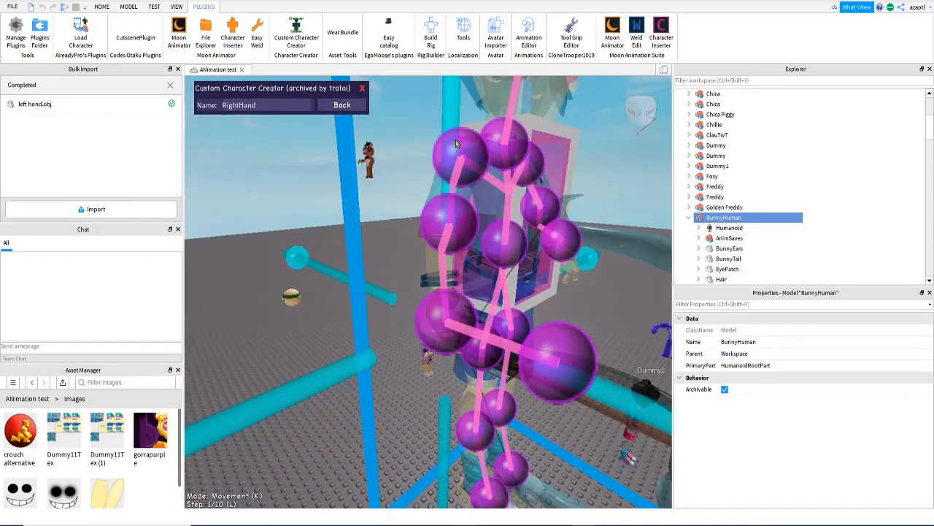
{"action": "left_click_drag", "start_coordinate": [457, 125], "coordinate": [457, 110]}
{"action": "right_click_drag", "start_coordinate": [457, 103], "coordinate": [457, 95]}
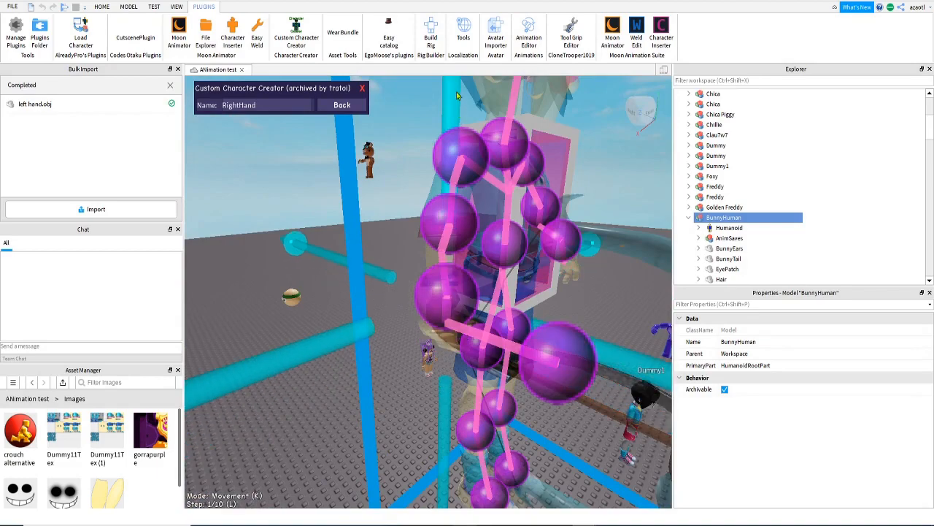
{"action": "right_click_drag", "start_coordinate": [445, 185], "coordinate": [445, 185]}
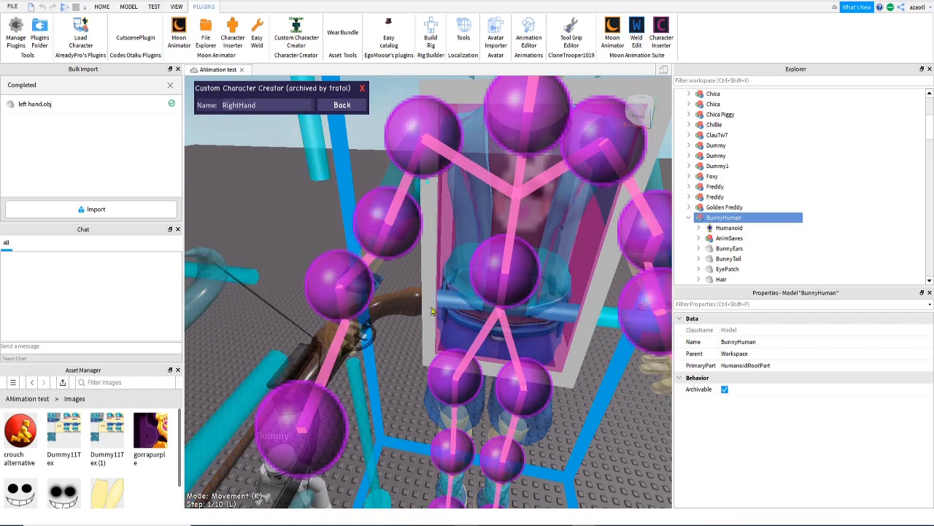
{"action": "right_click_drag", "start_coordinate": [426, 341], "coordinate": [425, 342]}
Move the CrossbowF joint back along the crossbow to where the right hand grips it
{"action": "right_click_drag", "start_coordinate": [357, 379], "coordinate": [357, 379]}
{"action": "left_click_drag", "start_coordinate": [236, 335], "coordinate": [298, 334]}
{"action": "right_click_drag", "start_coordinate": [298, 335], "coordinate": [298, 338]}
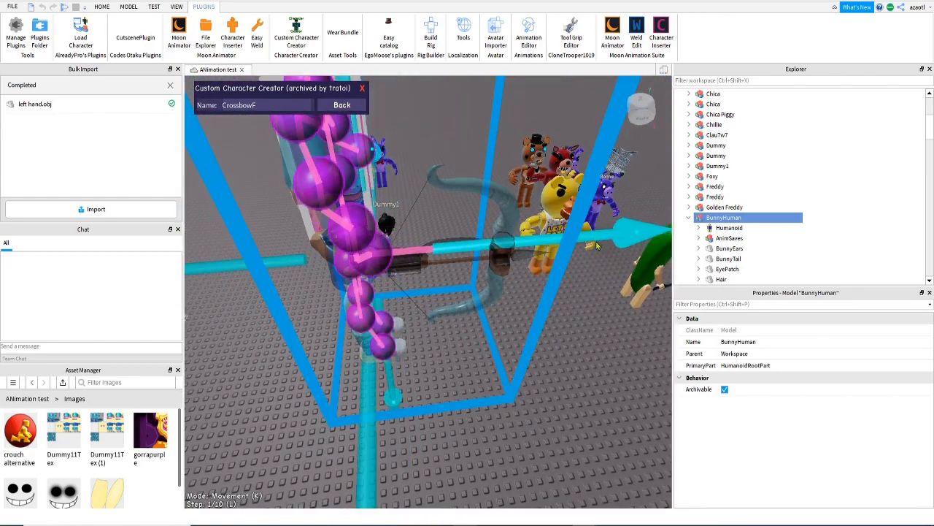
{"action": "right_click_drag", "start_coordinate": [556, 273], "coordinate": [511, 267]}
Raise the LeftUpperLeg and RightUpperLeg joints from the thighs to the hips, level with each other
{"action": "left_click", "coordinate": [490, 249]}
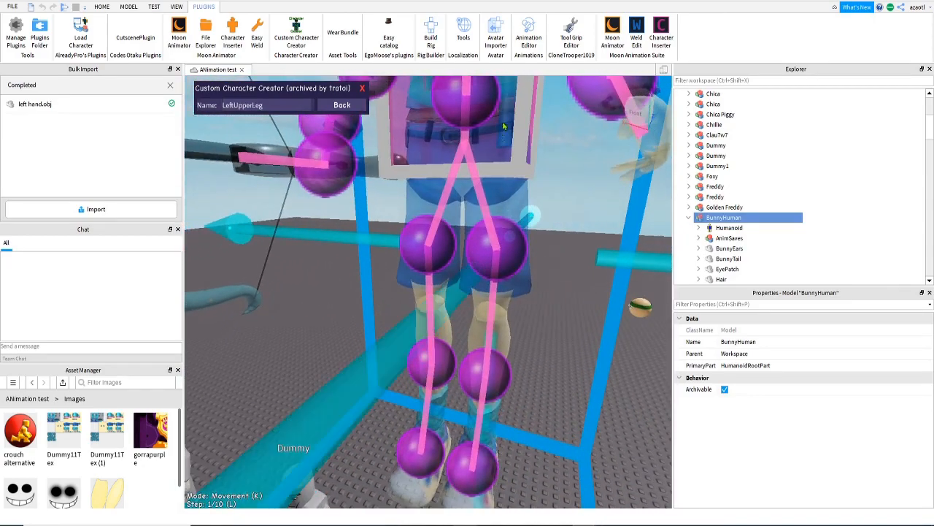
{"action": "scroll", "coordinate": [462, 198], "scroll_direction": "down", "scroll_amount": 1}
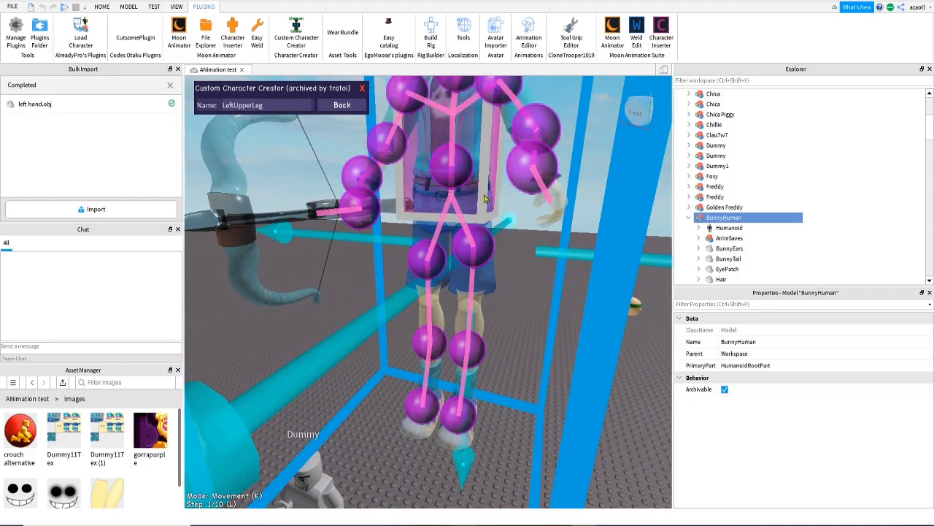
{"action": "left_click_drag", "start_coordinate": [484, 195], "coordinate": [491, 168]}
{"action": "right_click_drag", "start_coordinate": [430, 231], "coordinate": [431, 231]}
{"action": "left_click", "coordinate": [326, 258]}
{"action": "right_click_drag", "start_coordinate": [391, 275], "coordinate": [391, 279]}
{"action": "left_click_drag", "start_coordinate": [426, 344], "coordinate": [430, 315]}
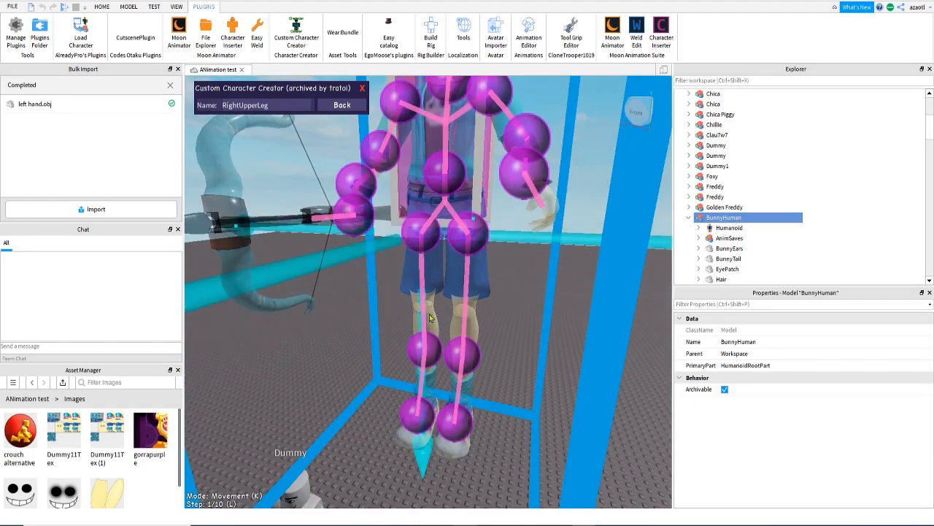
Raise the LeftLowerLeg joint from the shin to BunnyHuman's left knee
{"action": "right_click_drag", "start_coordinate": [431, 318], "coordinate": [440, 321]}
{"action": "key", "text": "w"}
{"action": "key", "text": "q"}
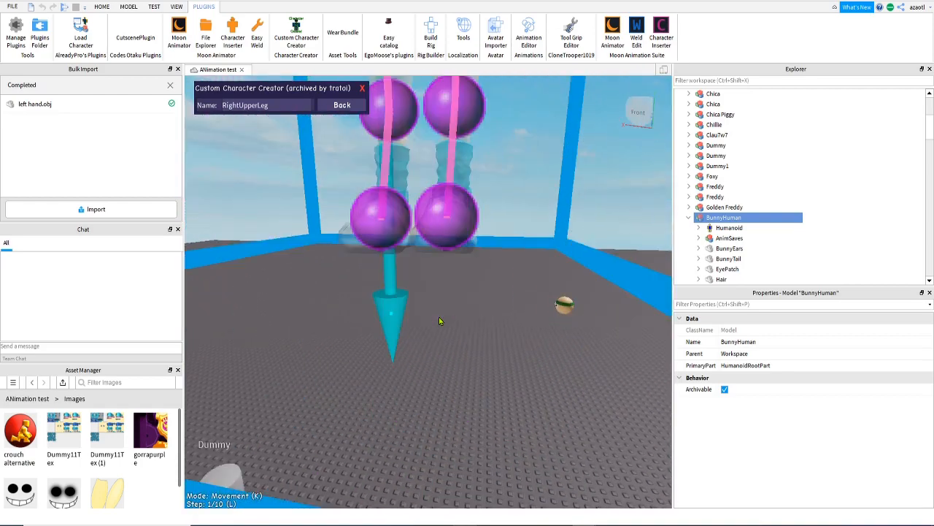
{"action": "key", "text": "e"}
{"action": "key", "text": "q"}
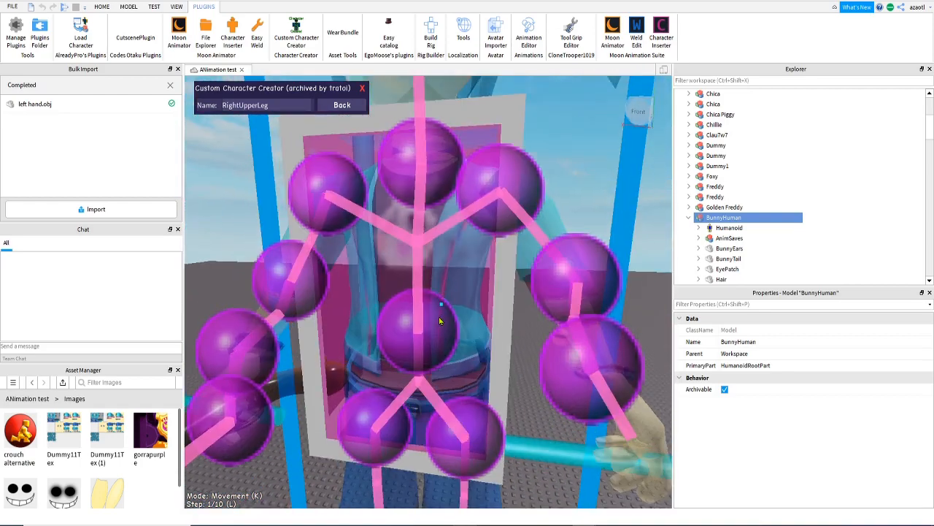
{"action": "key", "text": "s"}
{"action": "key", "text": "q"}
{"action": "left_click", "coordinate": [437, 409]}
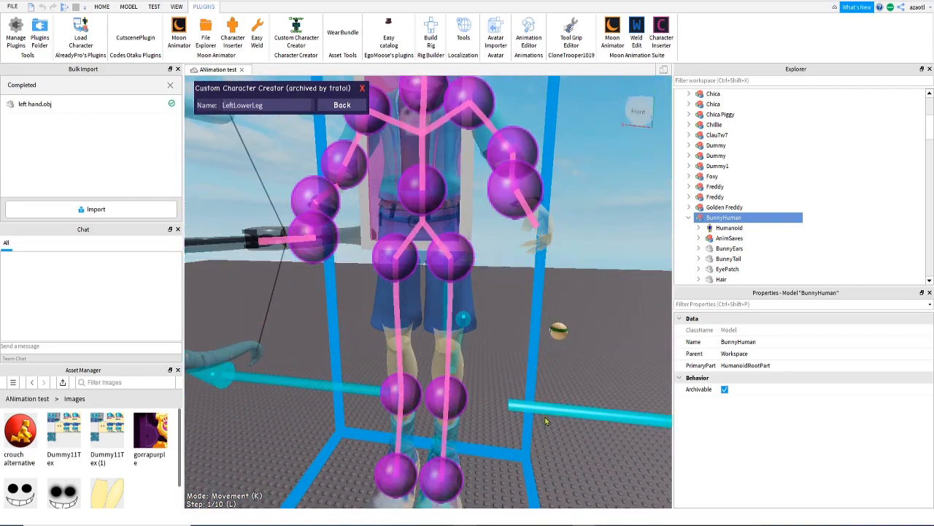
{"action": "right_click_drag", "start_coordinate": [546, 421], "coordinate": [546, 421]}
{"action": "key", "text": "d"}
{"action": "left_click_drag", "start_coordinate": [475, 315], "coordinate": [477, 276]}
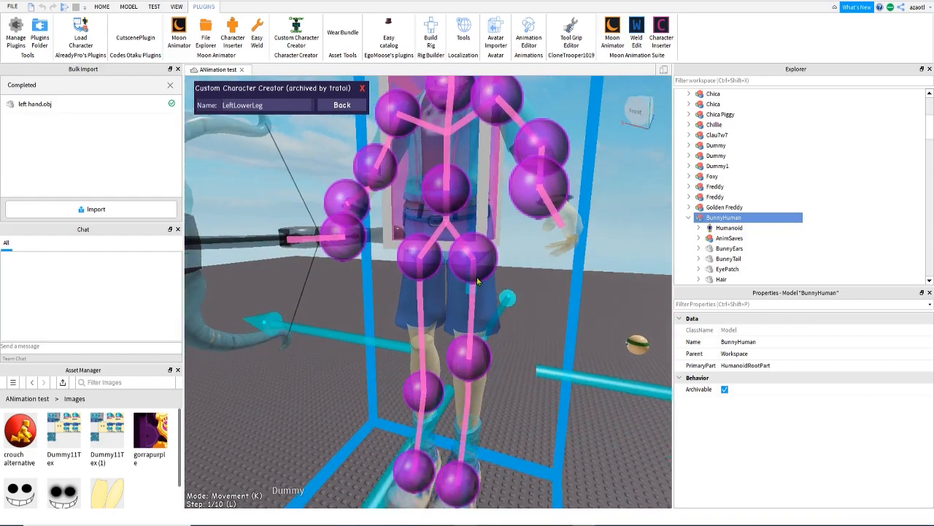
{"action": "left_click", "coordinate": [476, 271]}
{"action": "right_click_drag", "start_coordinate": [428, 389], "coordinate": [429, 389]}
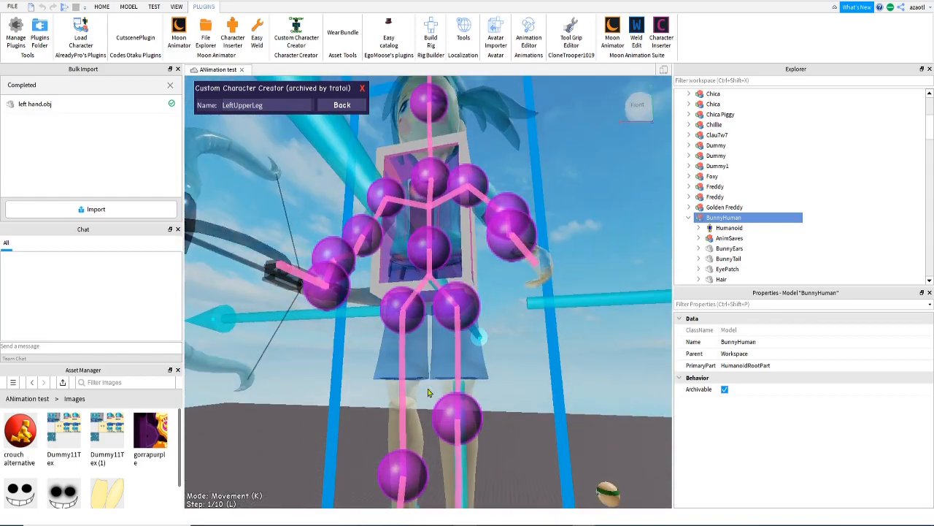
Raise the RightLowerLeg joint from the shin to the right knee, level with the left knee joint
{"action": "left_click", "coordinate": [405, 483]}
{"action": "right_click_drag", "start_coordinate": [429, 442], "coordinate": [429, 442]}
{"action": "left_click_drag", "start_coordinate": [422, 383], "coordinate": [427, 320]}
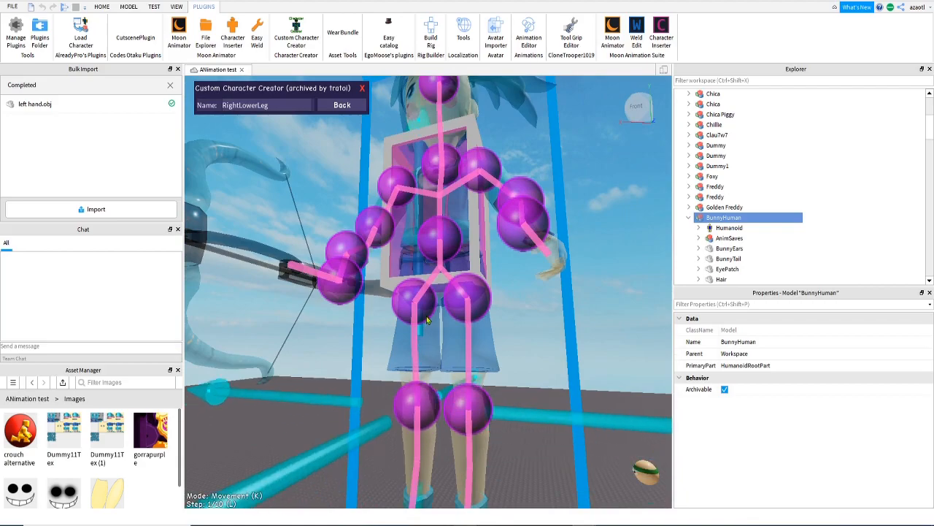
{"action": "left_click", "coordinate": [427, 320]}
{"action": "right_click_drag", "start_coordinate": [460, 428], "coordinate": [460, 427]}
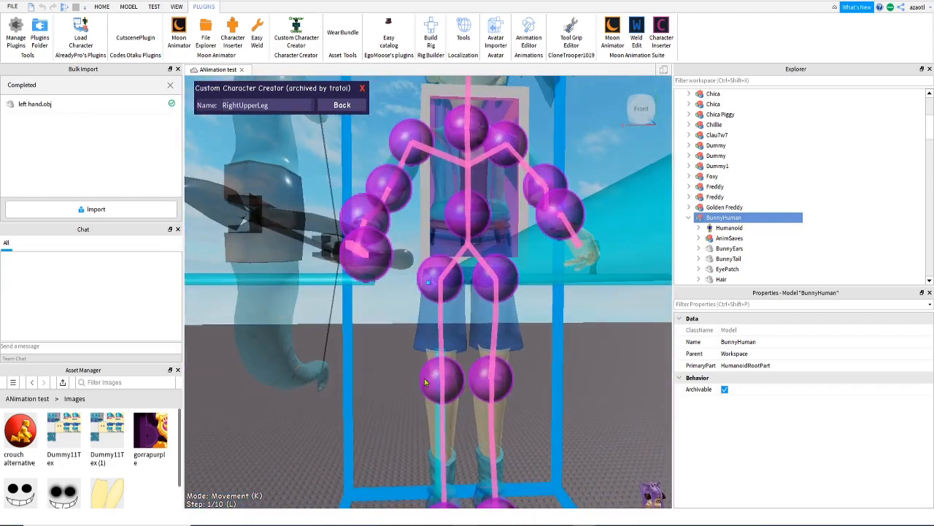
Fine-tune the height of the LeftLowerLeg joint so it lines up with the RightLowerLeg joint
{"action": "left_click", "coordinate": [426, 382]}
{"action": "right_click_drag", "start_coordinate": [425, 476], "coordinate": [400, 490]}
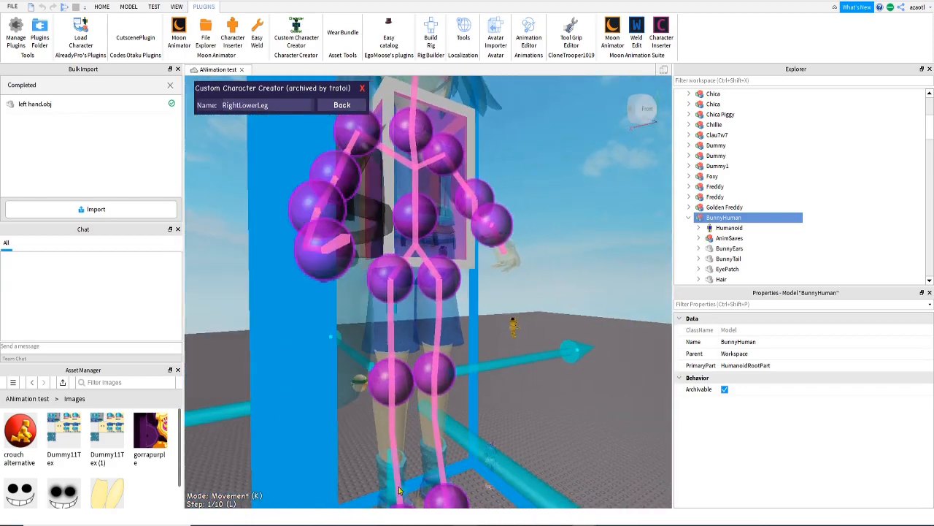
{"action": "left_click", "coordinate": [437, 378]}
{"action": "right_click_drag", "start_coordinate": [510, 382], "coordinate": [509, 383]}
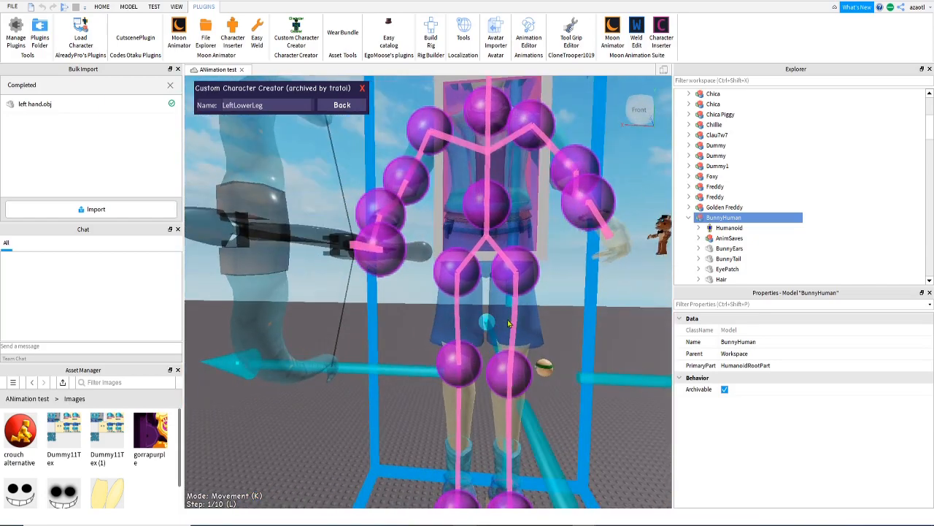
{"action": "key", "text": "q"}
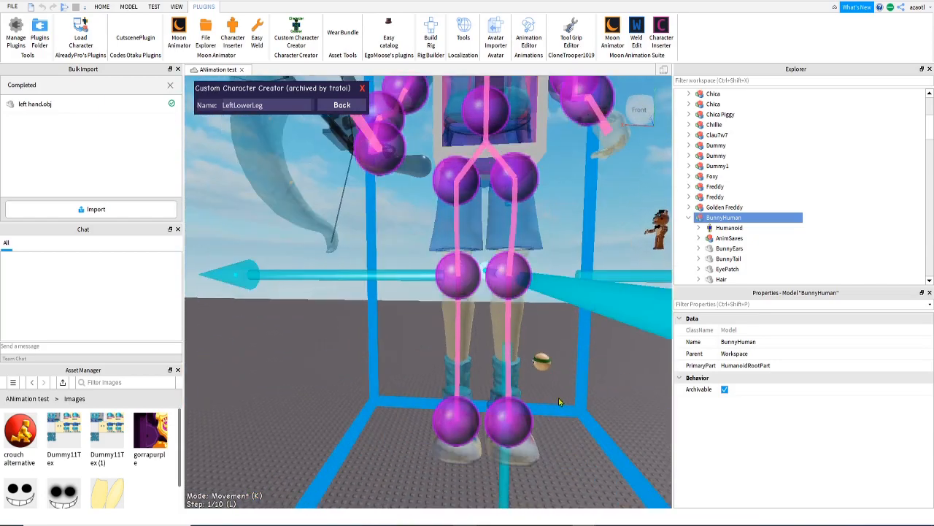
Move the LeftFoot joint backward from the middle of the foot to beneath the ankle, working from the side
{"action": "right_click_drag", "start_coordinate": [558, 400], "coordinate": [559, 401]}
{"action": "key", "text": "d"}
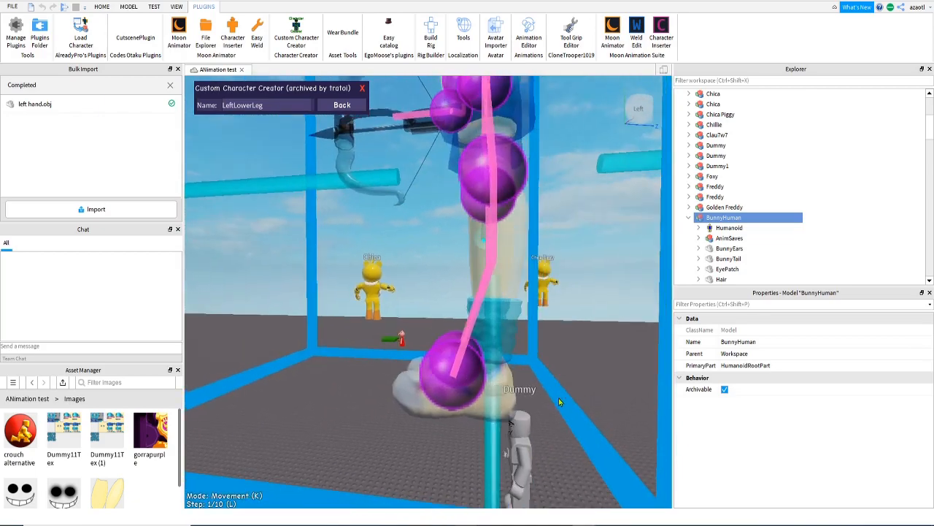
{"action": "left_click", "coordinate": [460, 372]}
{"action": "right_click_drag", "start_coordinate": [460, 372], "coordinate": [460, 371]}
{"action": "key", "text": "s"}
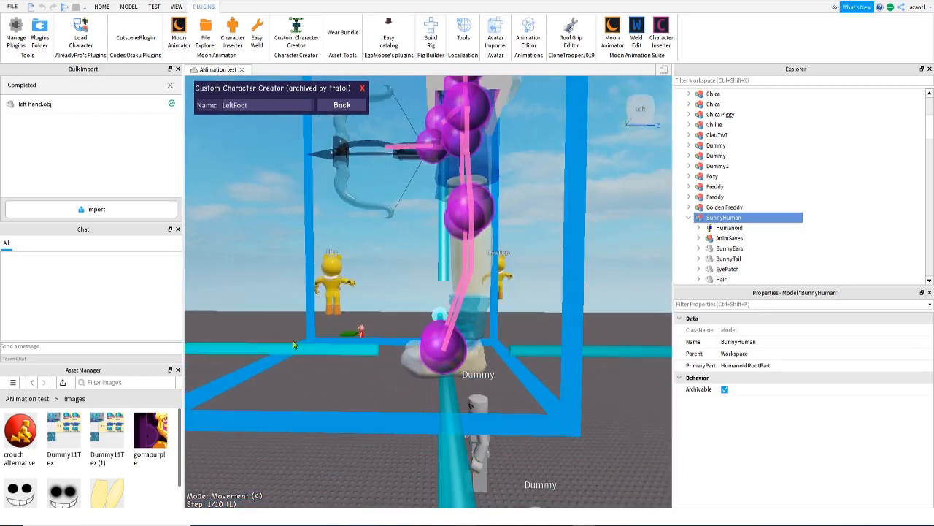
{"action": "left_click_drag", "start_coordinate": [277, 344], "coordinate": [297, 347]}
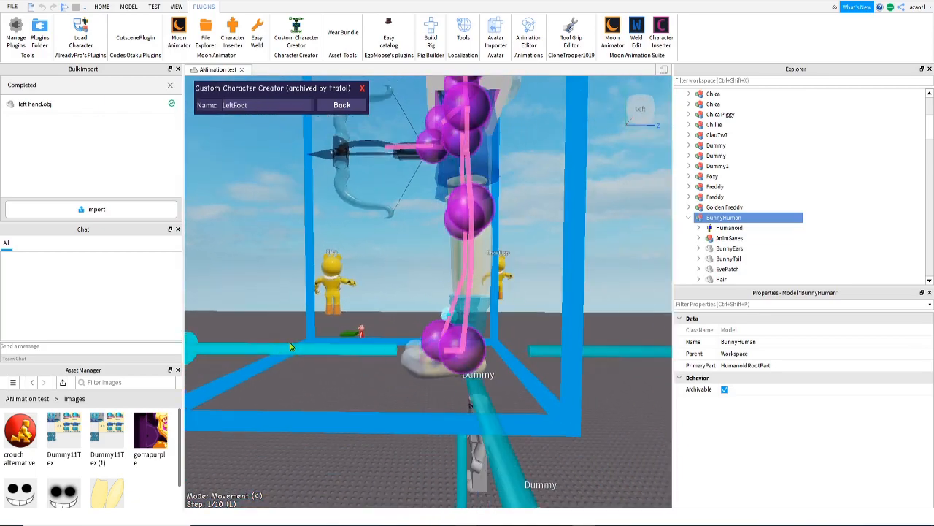
{"action": "key", "text": "a"}
Move the RightFoot joint backward to beneath the ankle, in line with the LeftFoot joint
{"action": "right_click_drag", "start_coordinate": [297, 346], "coordinate": [297, 347]}
{"action": "key", "text": "a"}
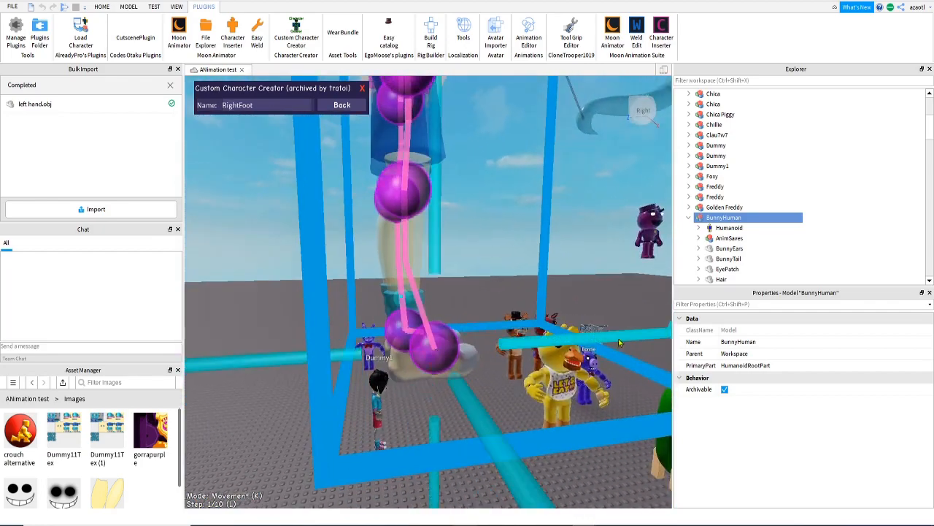
{"action": "left_click_drag", "start_coordinate": [619, 342], "coordinate": [603, 346]}
{"action": "key", "text": "d"}
{"action": "right_click_drag", "start_coordinate": [587, 382], "coordinate": [588, 382]}
Check the whole skeleton from the front and leave the joint editing of BunnyHuman
{"action": "key", "text": "s"}
{"action": "key", "text": "e"}
{"action": "key", "text": "w"}
{"action": "key", "text": "s"}
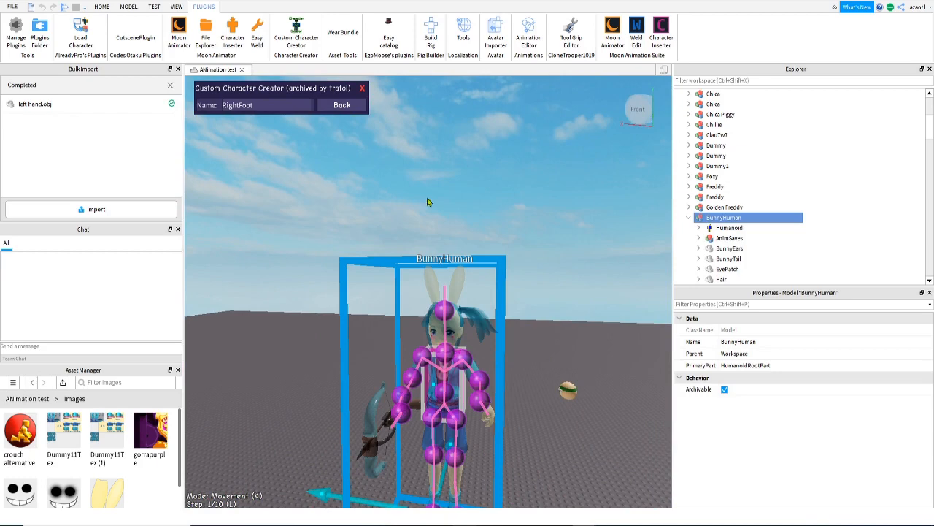
{"action": "left_click", "coordinate": [341, 107]}
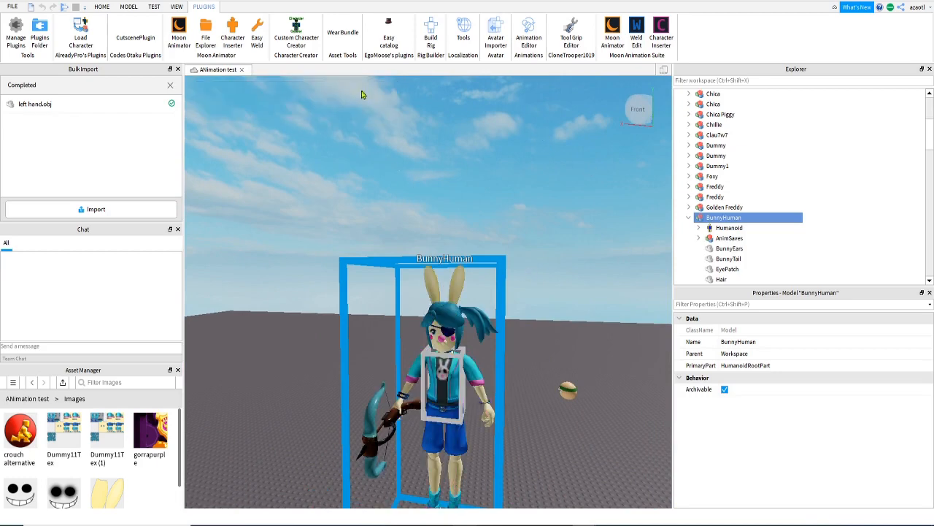
Open BunnyHuman in the Animation Editor and swing the left upper leg forward with rotation snapping turned off
{"action": "left_click", "coordinate": [529, 41]}
{"action": "right_click_drag", "start_coordinate": [527, 242], "coordinate": [527, 242]}
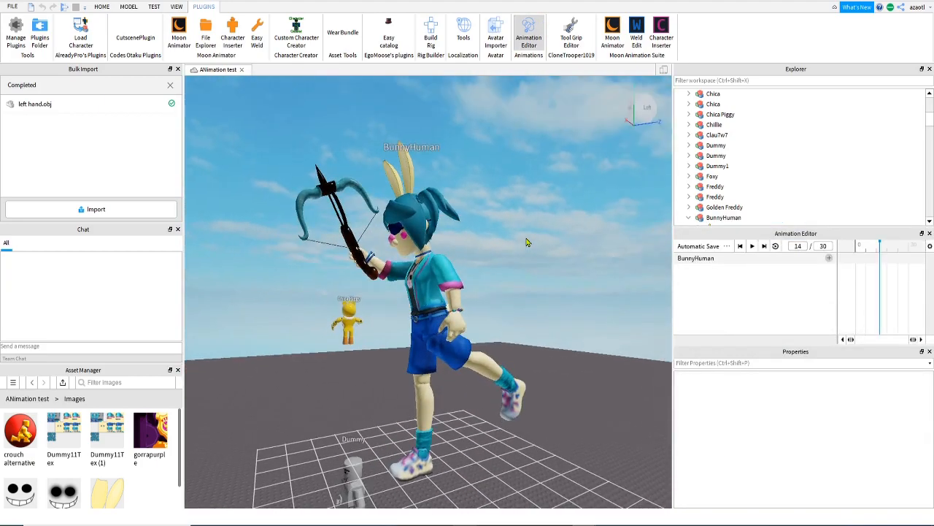
{"action": "left_click", "coordinate": [461, 354]}
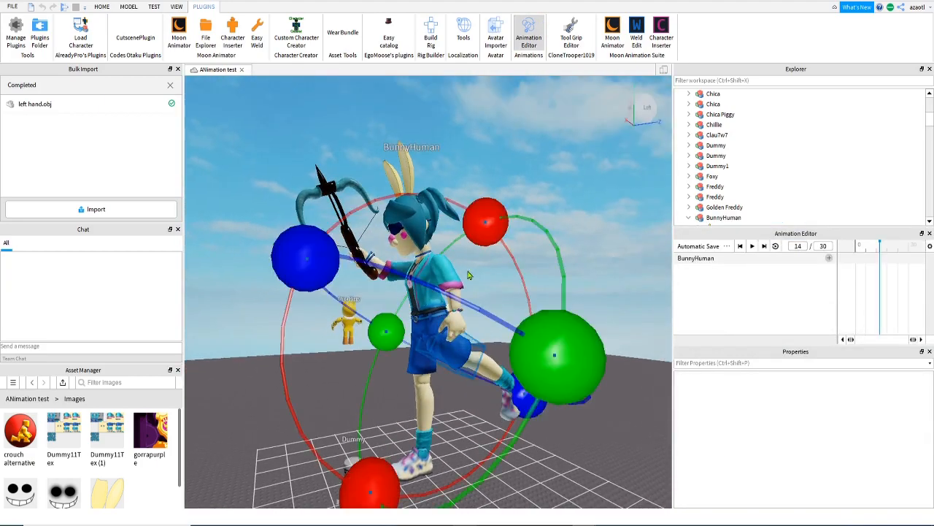
{"action": "left_click_drag", "start_coordinate": [490, 229], "coordinate": [493, 285]}
{"action": "left_click", "coordinate": [128, 6]}
{"action": "left_click_drag", "start_coordinate": [489, 245], "coordinate": [509, 282]}
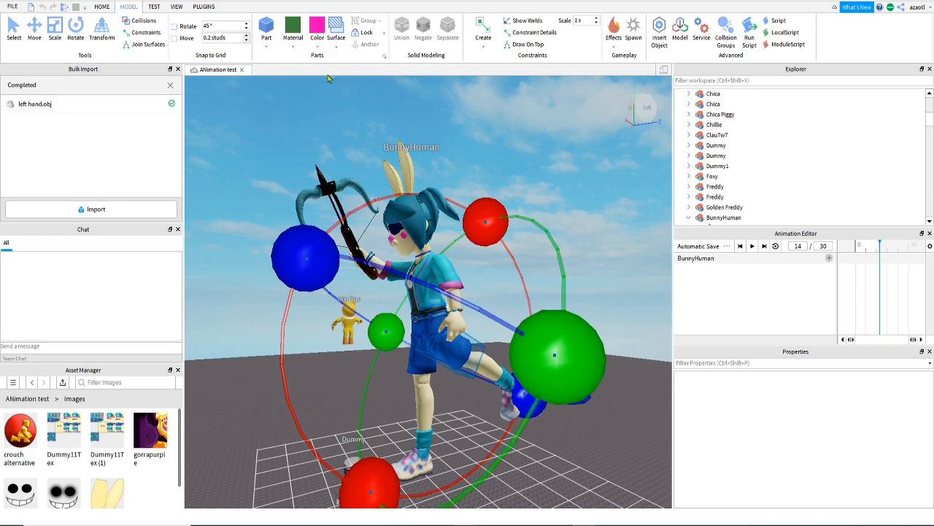
{"action": "left_click_drag", "start_coordinate": [482, 212], "coordinate": [478, 397]}
Bend the left lower leg down from the knee and tilt the left foot at the ankle
{"action": "left_click", "coordinate": [396, 389]}
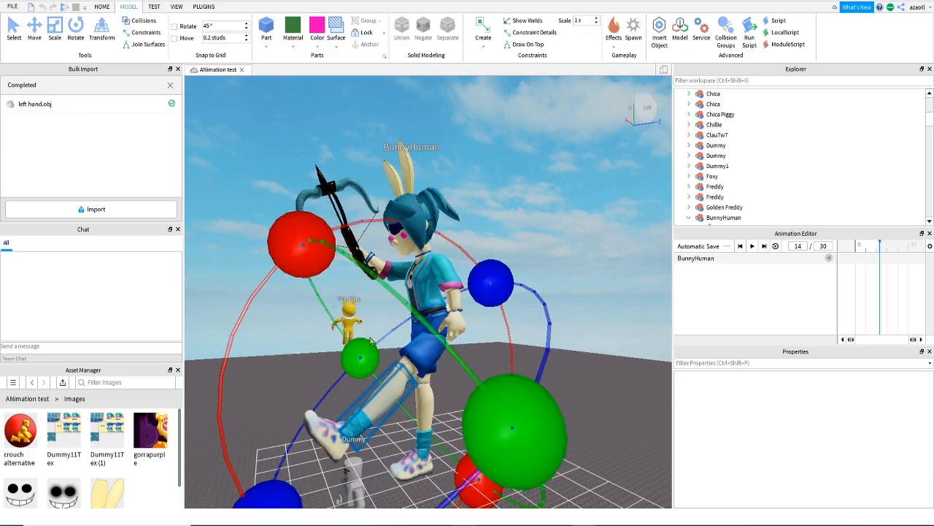
{"action": "left_click_drag", "start_coordinate": [285, 242], "coordinate": [325, 403]}
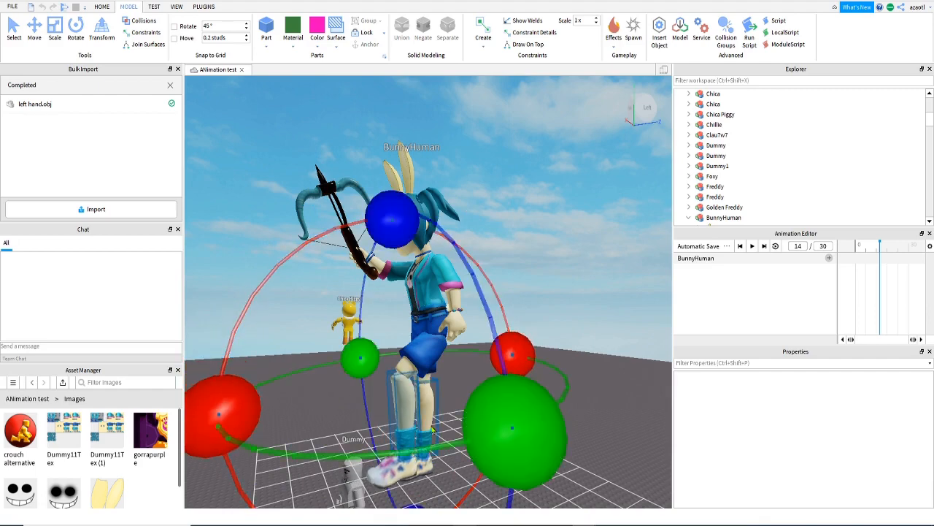
{"action": "left_click", "coordinate": [399, 471]}
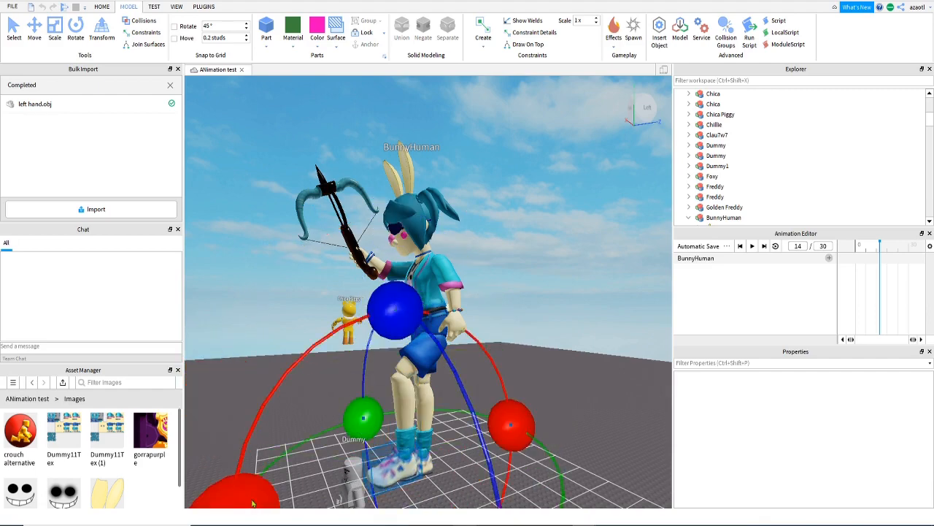
{"action": "left_click_drag", "start_coordinate": [253, 503], "coordinate": [296, 522]}
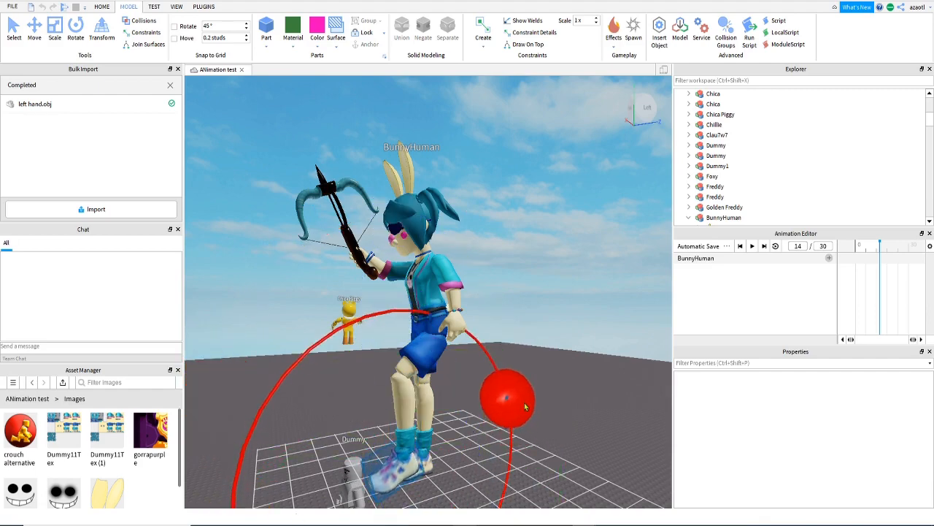
Lean BunnyHuman's upper torso forward together with the arm holding the crossbow
{"action": "right_click_drag", "start_coordinate": [449, 407], "coordinate": [448, 407]}
{"action": "scroll", "coordinate": [448, 407], "scroll_direction": "down", "scroll_amount": 4}
{"action": "scroll", "coordinate": [447, 407], "scroll_direction": "up", "scroll_amount": 5}
{"action": "scroll", "coordinate": [447, 407], "scroll_direction": "down", "scroll_amount": 5}
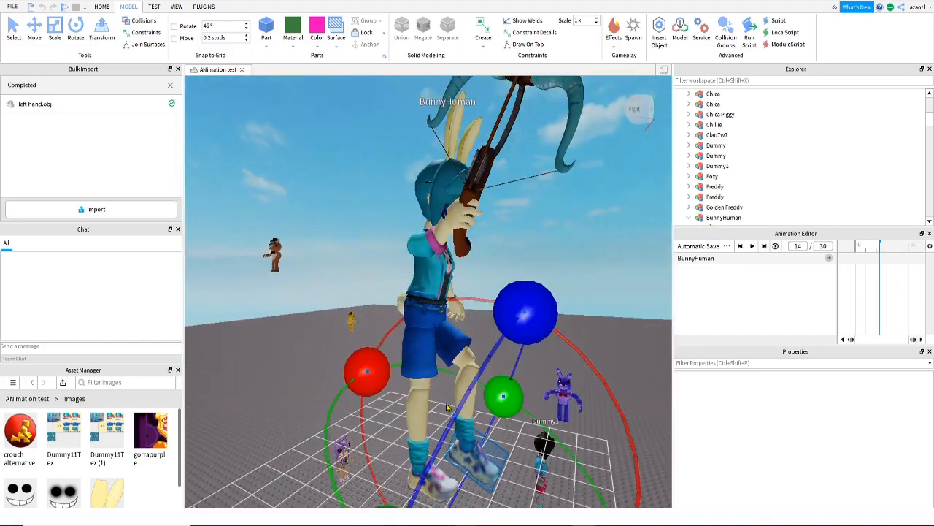
{"action": "scroll", "coordinate": [448, 408], "scroll_direction": "up", "scroll_amount": 3}
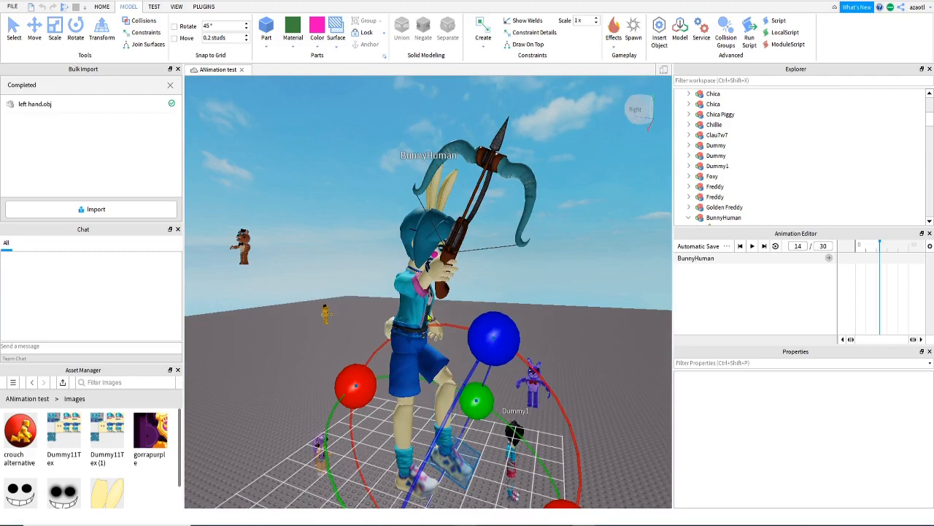
{"action": "left_click", "coordinate": [429, 315]}
{"action": "left_click_drag", "start_coordinate": [289, 292], "coordinate": [322, 237]}
Rotate the head back up so that it looks ahead from the leaning torso
{"action": "left_click", "coordinate": [464, 252]}
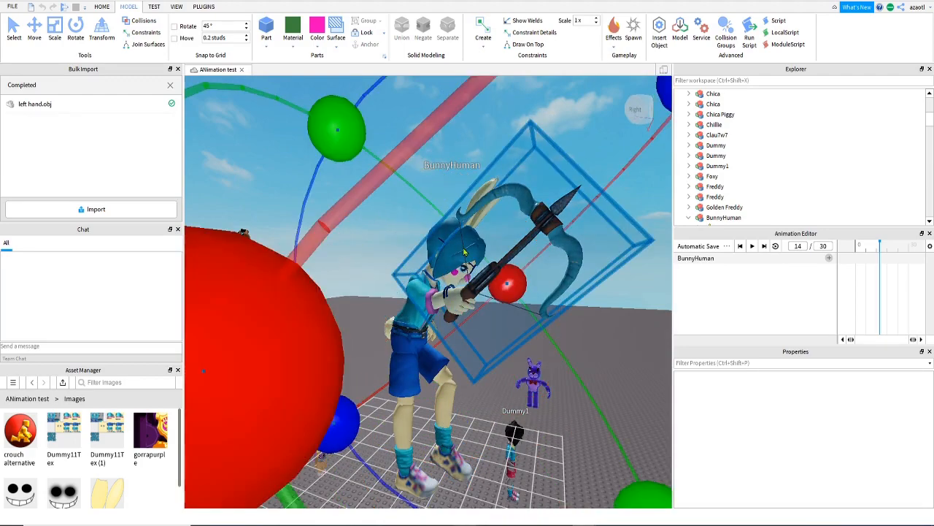
{"action": "right_click_drag", "start_coordinate": [543, 296], "coordinate": [543, 295]}
{"action": "left_click", "coordinate": [484, 236]}
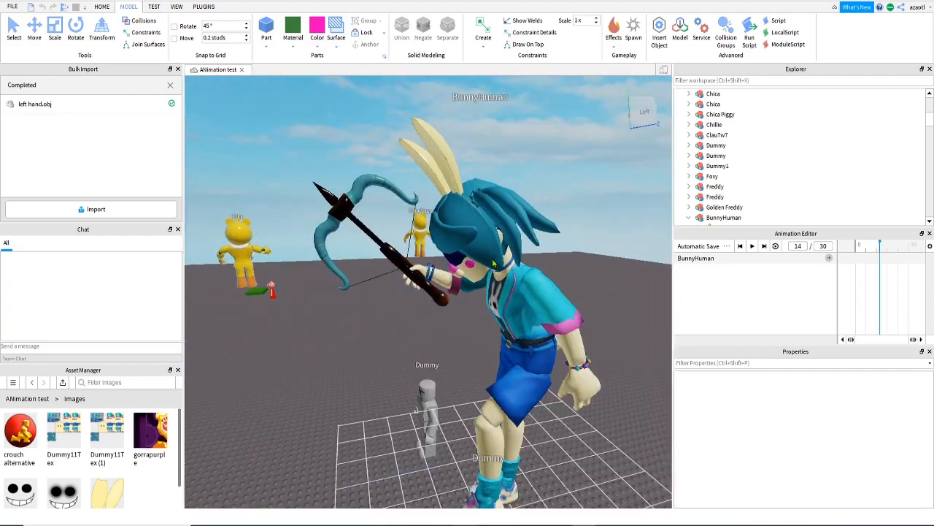
{"action": "left_click", "coordinate": [468, 273]}
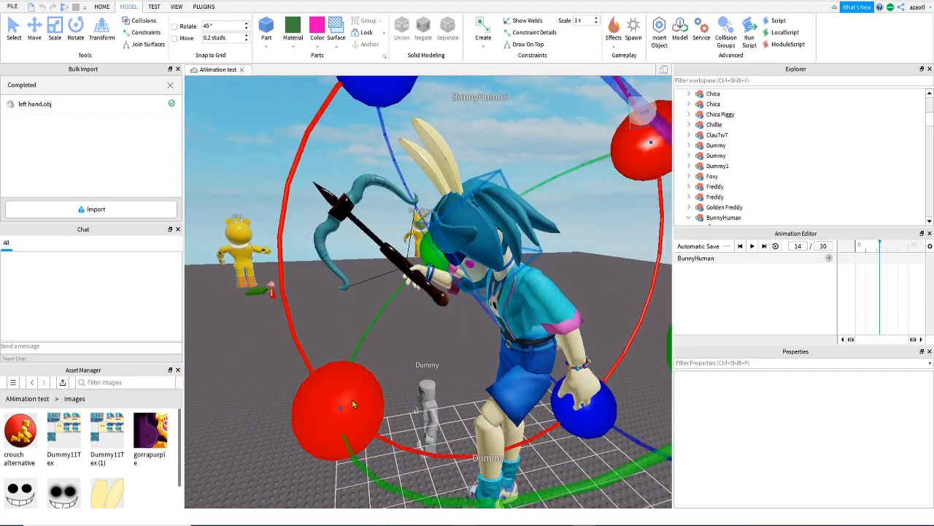
{"action": "left_click_drag", "start_coordinate": [352, 401], "coordinate": [348, 308]}
Swing the right leg backward behind the body, undoing a rotation and adjusting it again
{"action": "right_click_drag", "start_coordinate": [637, 387], "coordinate": [637, 392]}
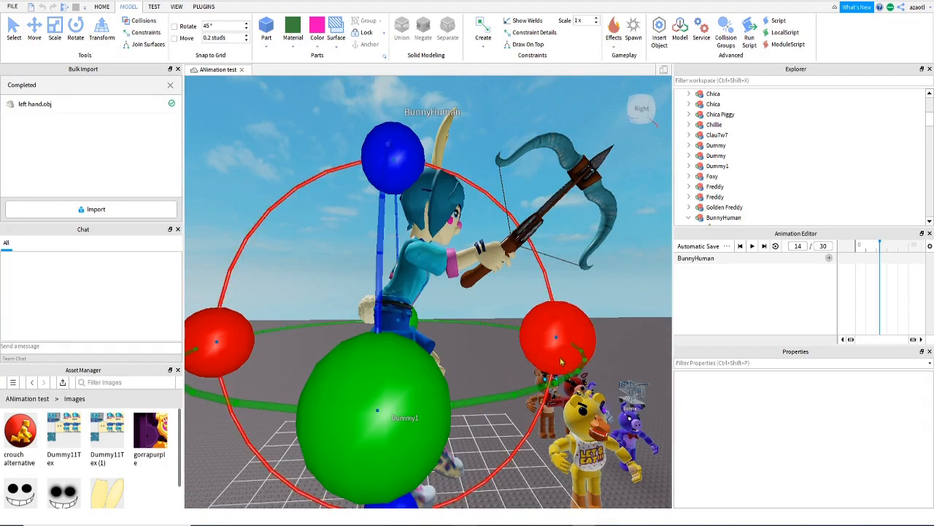
{"action": "left_click_drag", "start_coordinate": [561, 362], "coordinate": [498, 424]}
{"action": "right_click_drag", "start_coordinate": [225, 438], "coordinate": [242, 452]}
{"action": "key", "text": "ctrl+z"}
{"action": "left_click_drag", "start_coordinate": [234, 295], "coordinate": [314, 290]}
{"action": "right_click_drag", "start_coordinate": [373, 343], "coordinate": [373, 343]}
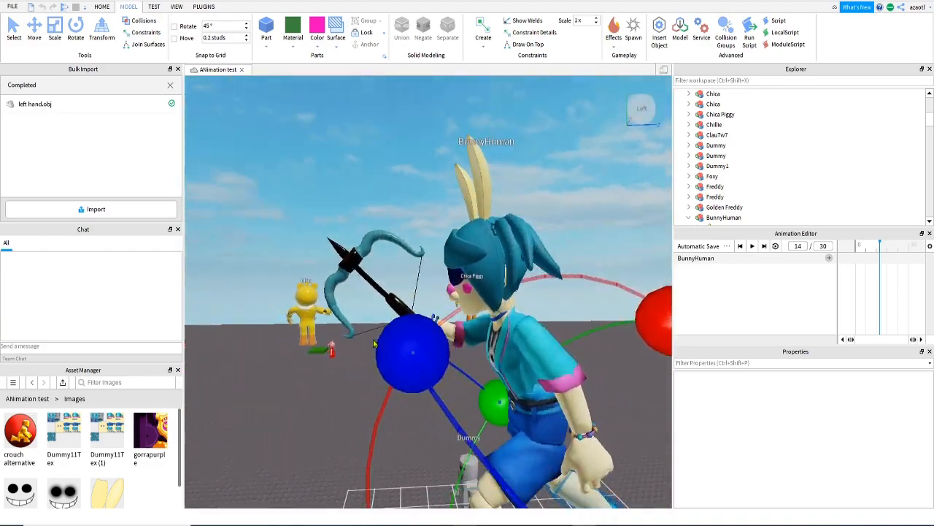
Readjust the up-and-down tilt of BunnyHuman's head from the side
{"action": "left_click", "coordinate": [487, 262]}
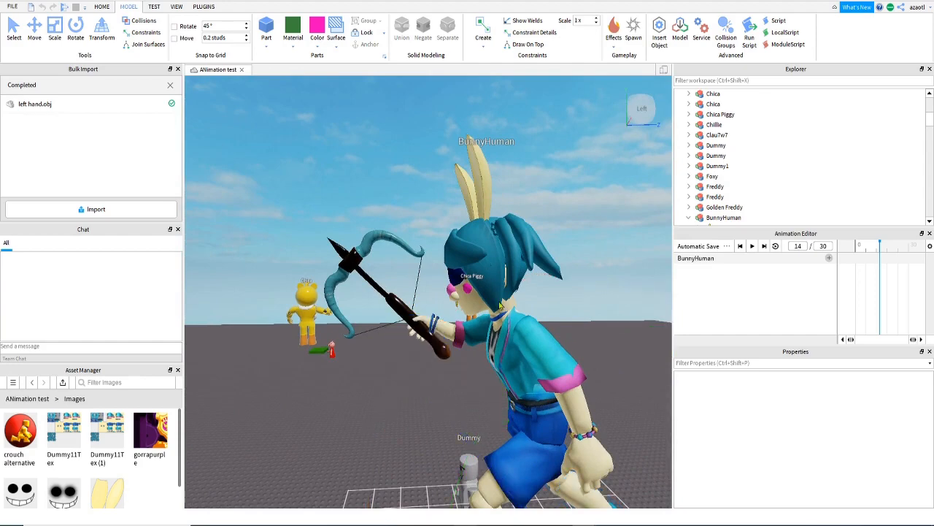
{"action": "left_click", "coordinate": [463, 296]}
{"action": "left_click_drag", "start_coordinate": [288, 365], "coordinate": [292, 413]}
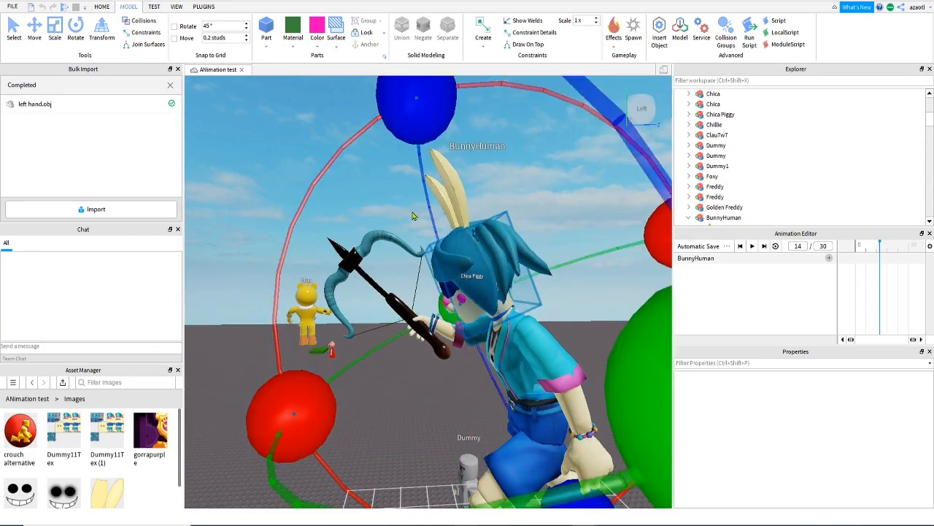
{"action": "left_click", "coordinate": [465, 212]}
{"action": "left_click_drag", "start_coordinate": [276, 334], "coordinate": [287, 281]}
Aim the crossbow forward and upward by rotating CrossbowF, the right hand and the right lower arm
{"action": "right_click_drag", "start_coordinate": [287, 281], "coordinate": [341, 375]}
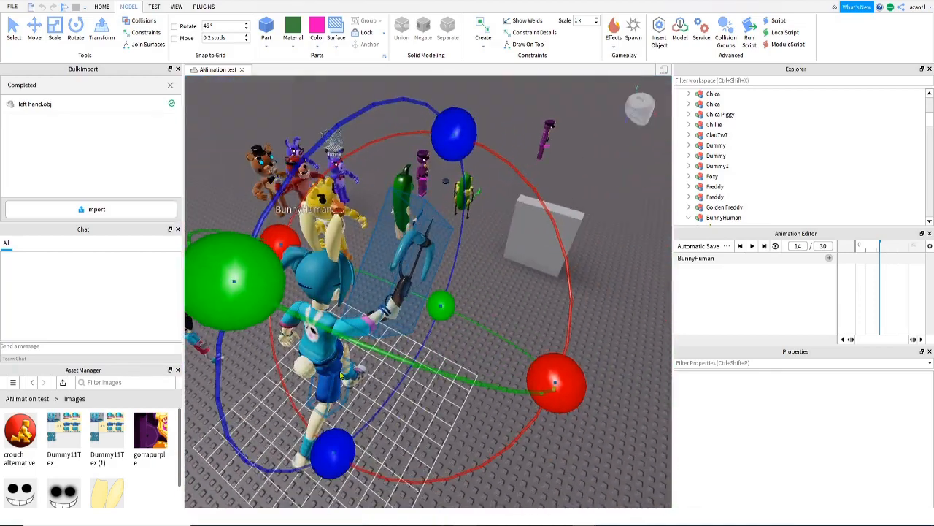
{"action": "left_click_drag", "start_coordinate": [541, 435], "coordinate": [512, 394]}
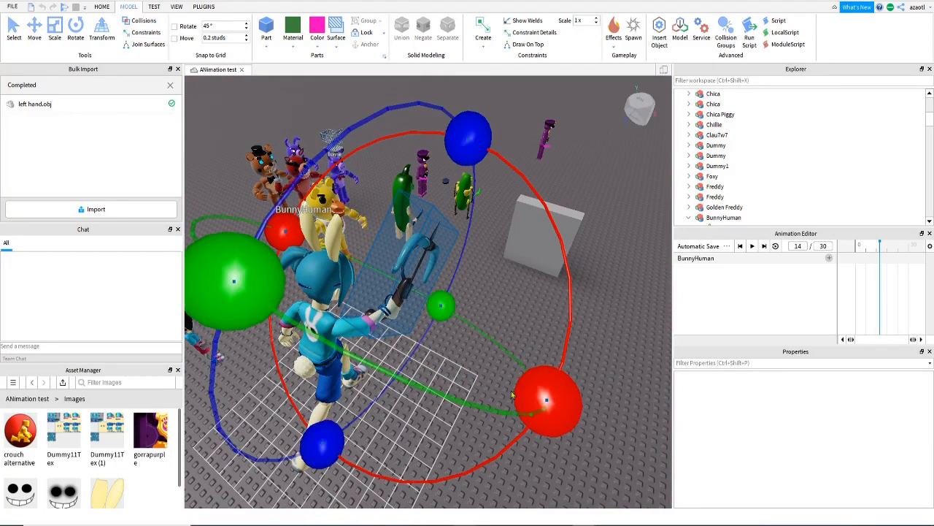
{"action": "left_click", "coordinate": [399, 313]}
{"action": "left_click_drag", "start_coordinate": [488, 374], "coordinate": [518, 312]}
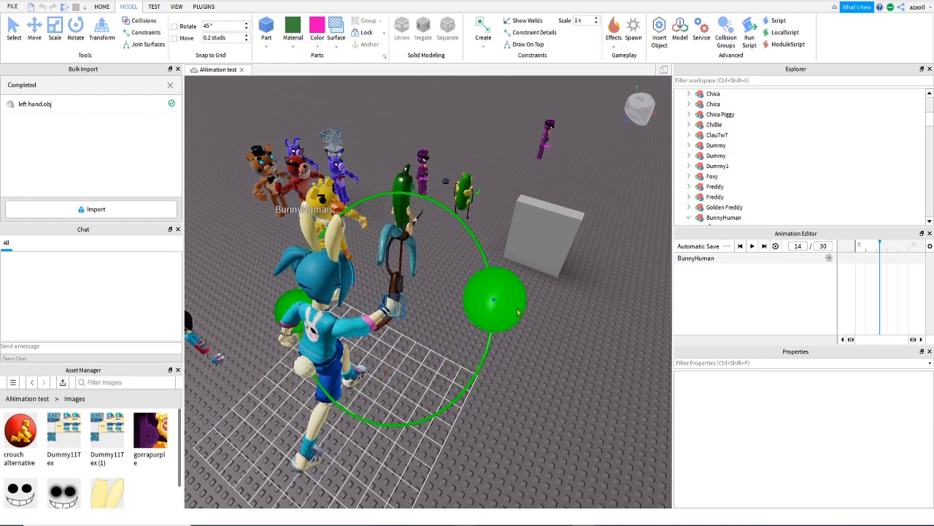
{"action": "right_click_drag", "start_coordinate": [377, 321], "coordinate": [378, 388]}
{"action": "left_click_drag", "start_coordinate": [518, 267], "coordinate": [481, 280]}
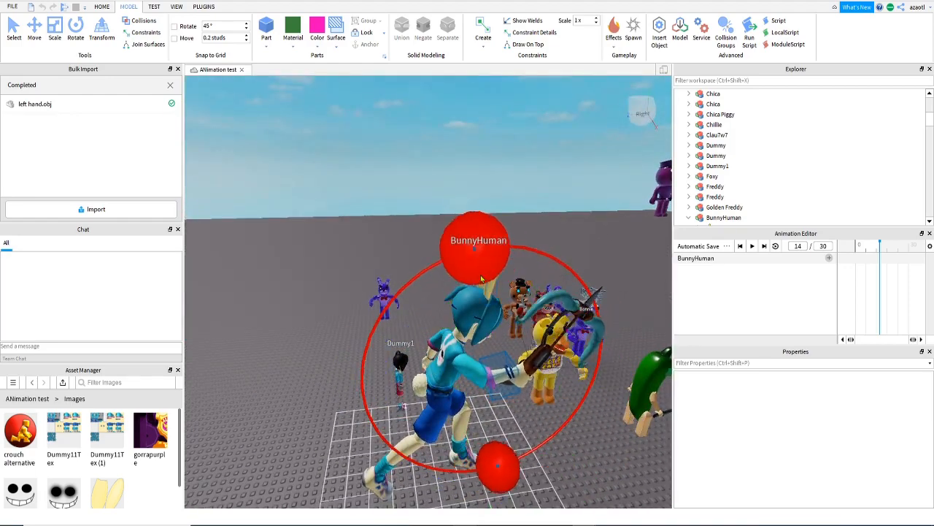
{"action": "mouse_move", "coordinate": [556, 400]}
{"action": "right_mouse_down"}
{"action": "mouse_move", "coordinate": [542, 390]}
{"action": "mouse_move", "coordinate": [546, 408]}
{"action": "mouse_move", "coordinate": [556, 400]}
{"action": "right_mouse_up"}
Try tilting BunnyHuman's head sideways from the front
{"action": "left_click", "coordinate": [400, 279]}
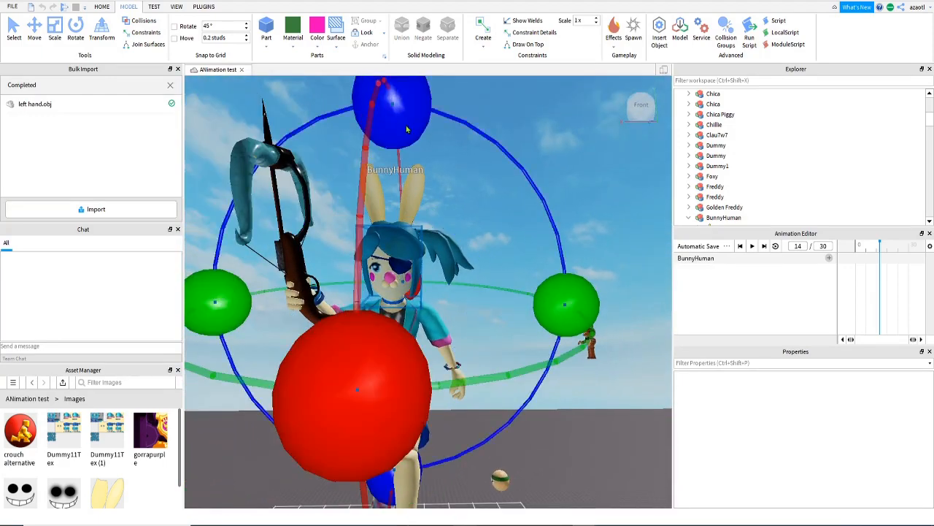
{"action": "left_click_drag", "start_coordinate": [407, 130], "coordinate": [365, 166]}
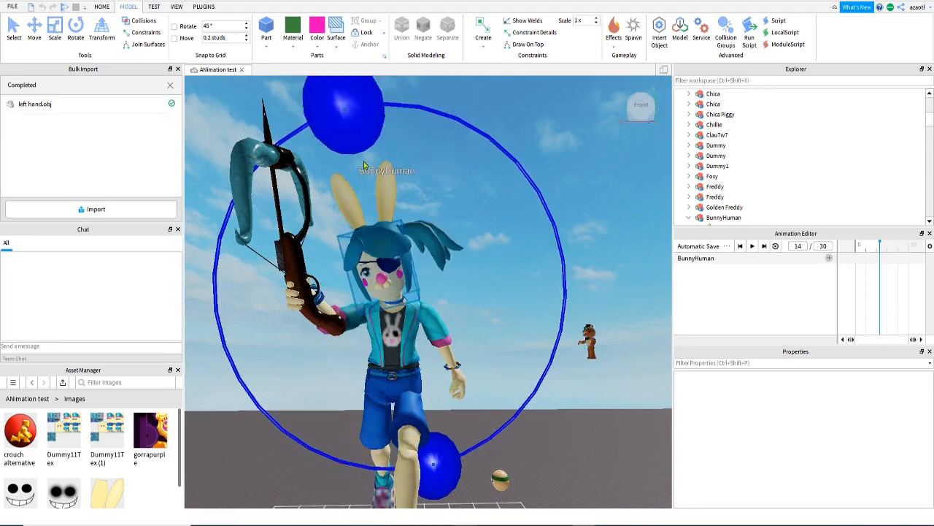
{"action": "left_click_drag", "start_coordinate": [425, 212], "coordinate": [365, 209]}
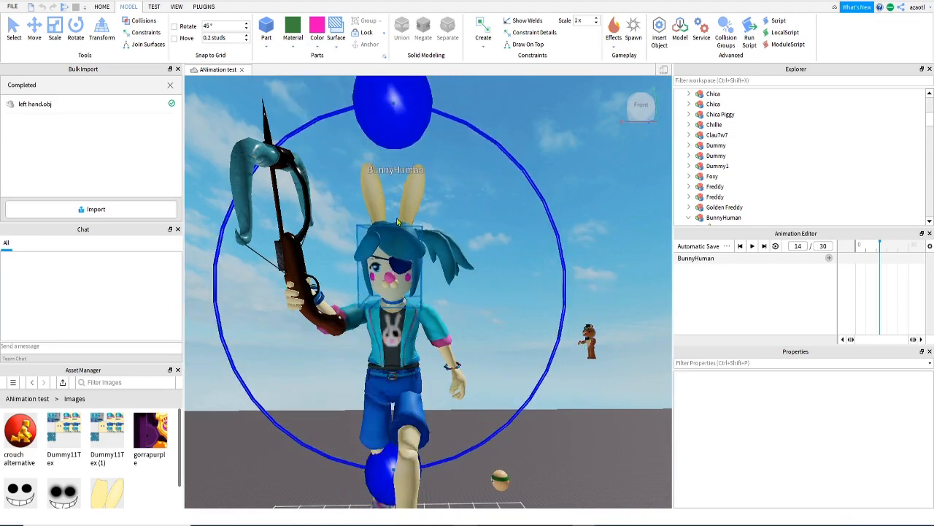
{"action": "left_click_drag", "start_coordinate": [411, 238], "coordinate": [413, 238]}
Bend the left lower leg backward at the knee into a running pose
{"action": "left_click", "coordinate": [500, 220]}
{"action": "right_click_drag", "start_coordinate": [497, 222], "coordinate": [491, 232]}
{"action": "scroll", "coordinate": [491, 229], "scroll_direction": "up", "scroll_amount": 1}
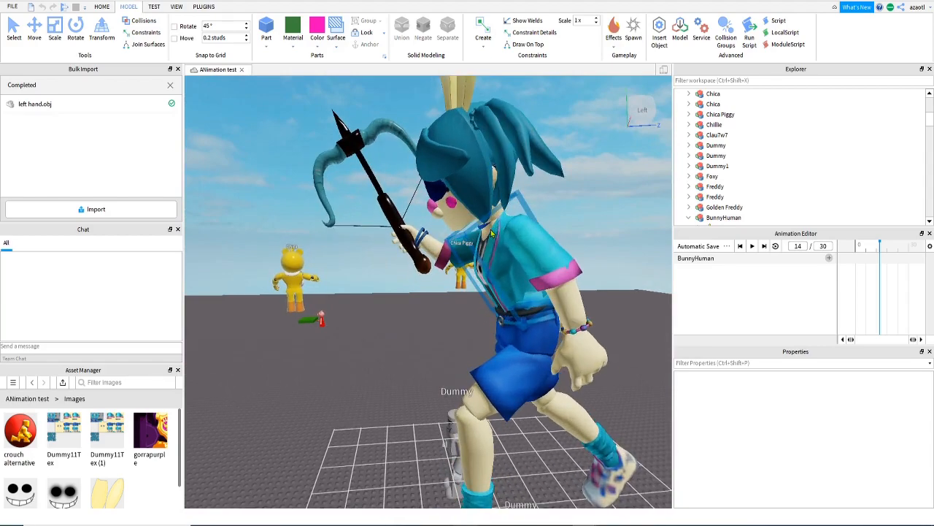
{"action": "key", "text": "a"}
{"action": "key", "text": "w"}
{"action": "key", "text": "q"}
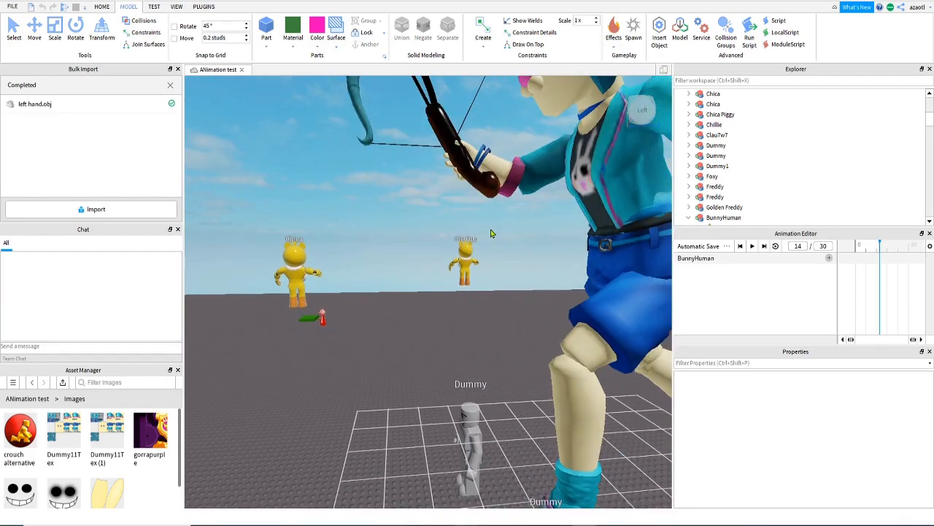
{"action": "key", "text": "d"}
{"action": "scroll", "coordinate": [491, 233], "scroll_direction": "down", "scroll_amount": 1}
{"action": "left_click", "coordinate": [493, 387]}
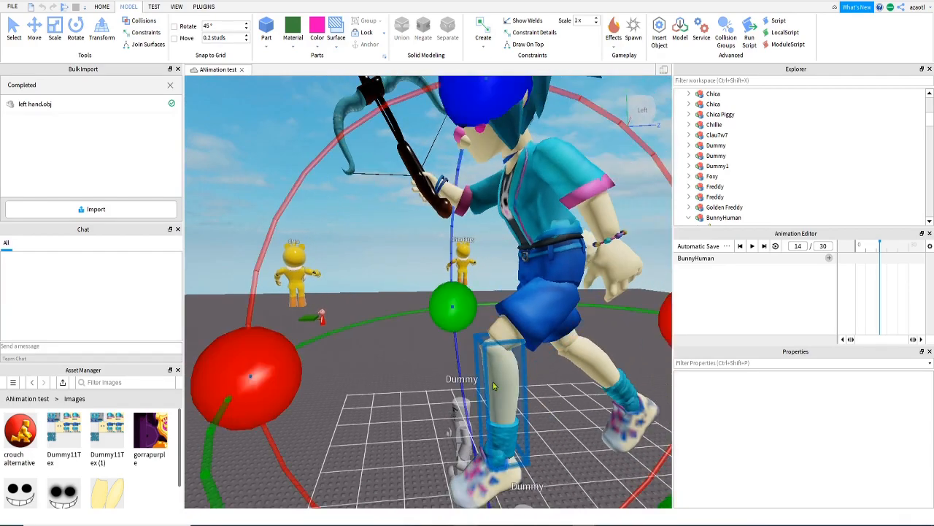
{"action": "right_click_drag", "start_coordinate": [496, 403], "coordinate": [496, 403]}
{"action": "scroll", "coordinate": [497, 403], "scroll_direction": "down", "scroll_amount": 2}
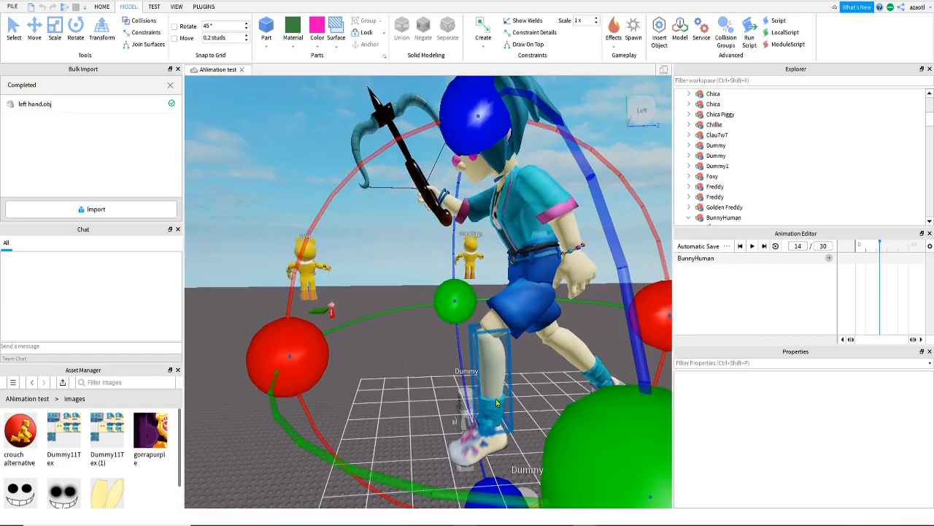
{"action": "scroll", "coordinate": [497, 403], "scroll_direction": "up", "scroll_amount": 2}
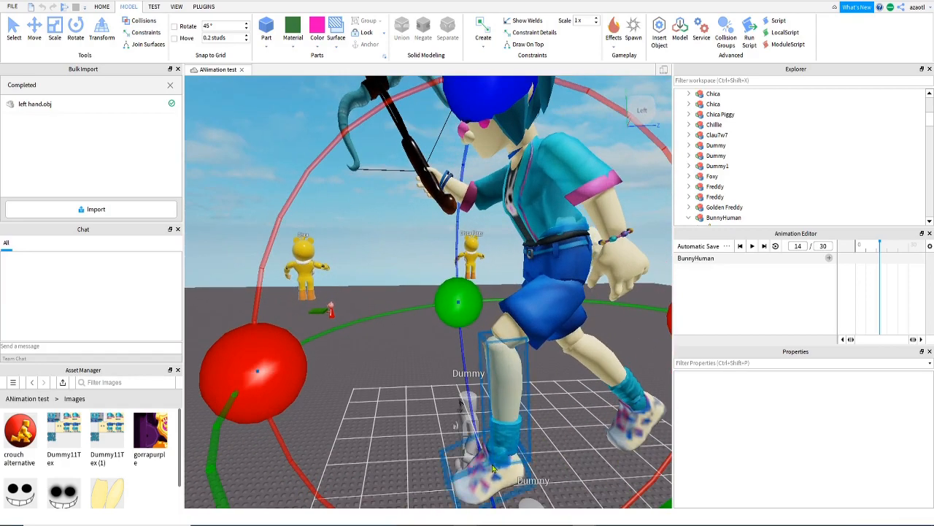
{"action": "left_click_drag", "start_coordinate": [267, 372], "coordinate": [423, 478]}
{"action": "right_click_drag", "start_coordinate": [423, 478], "coordinate": [471, 373]}
{"action": "key", "text": "ctrl+2"}
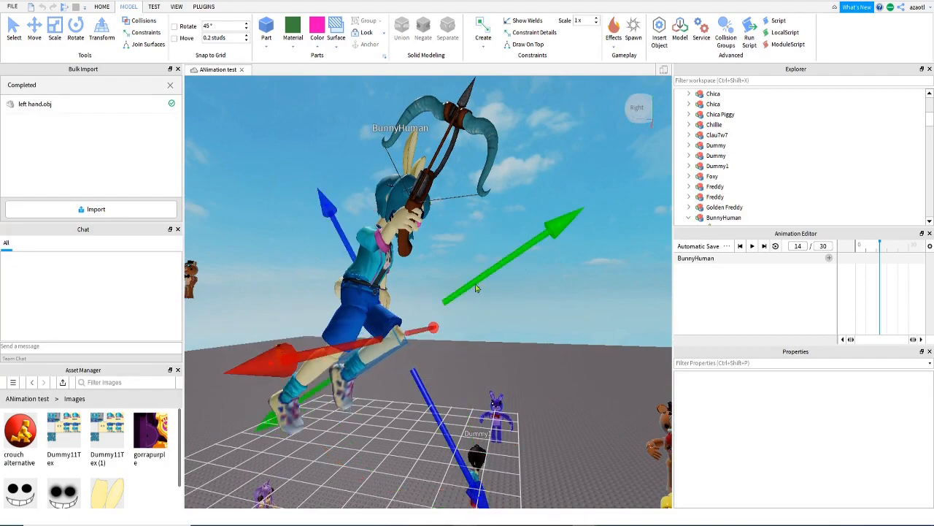
{"action": "left_click_drag", "start_coordinate": [482, 278], "coordinate": [482, 277]}
{"action": "right_click_drag", "start_coordinate": [483, 365], "coordinate": [483, 366]}
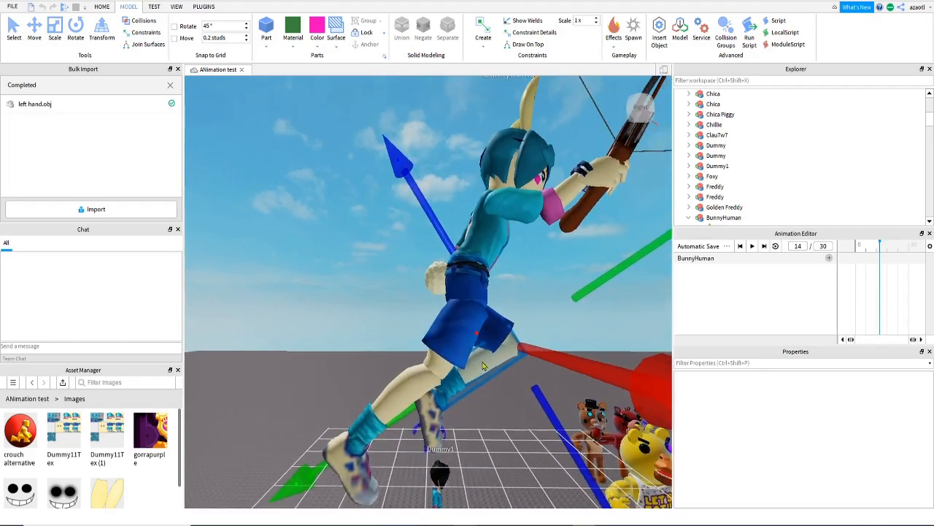
{"action": "key", "text": "ctrl+4"}
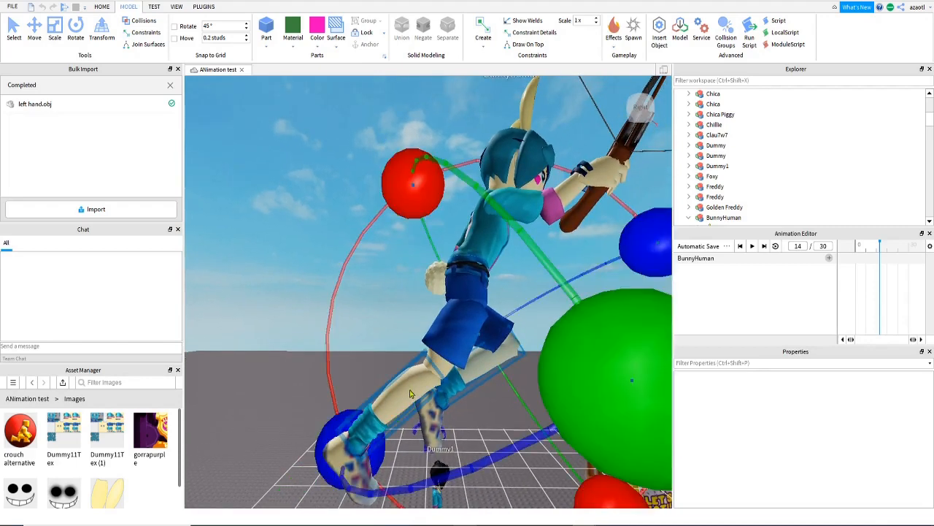
Fine-tune the bend of the left lower leg around the knee
{"action": "left_click_drag", "start_coordinate": [316, 207], "coordinate": [422, 225]}
{"action": "mouse_move", "coordinate": [402, 178]}
{"action": "left_mouse_down"}
{"action": "mouse_move", "coordinate": [351, 247]}
{"action": "mouse_move", "coordinate": [402, 189]}
{"action": "left_mouse_up"}
{"action": "right_click_drag", "start_coordinate": [488, 418], "coordinate": [486, 414]}
Twist the upper torso and swing the left arm backward behind the body
{"action": "left_click", "coordinate": [487, 315]}
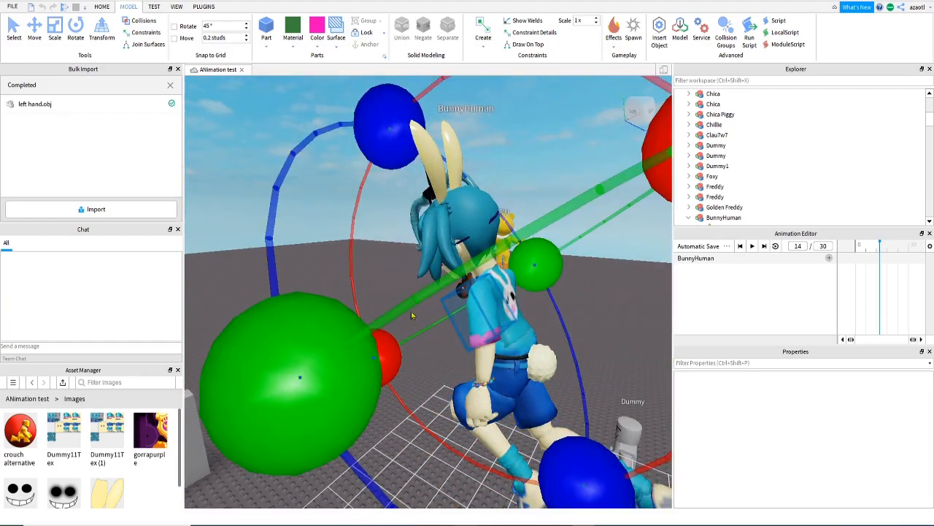
{"action": "left_click_drag", "start_coordinate": [387, 343], "coordinate": [437, 392]}
{"action": "right_click_drag", "start_coordinate": [436, 392], "coordinate": [456, 402]}
{"action": "left_click", "coordinate": [456, 401]}
{"action": "left_click_drag", "start_coordinate": [308, 343], "coordinate": [591, 297]}
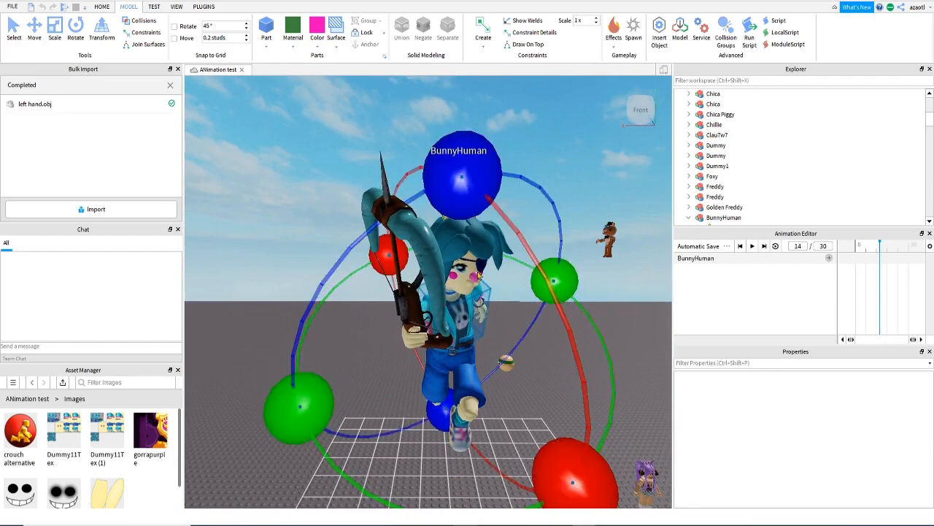
Turn the head sideways to face forward again over the twisted torso and check it from the front
{"action": "left_click", "coordinate": [463, 285]}
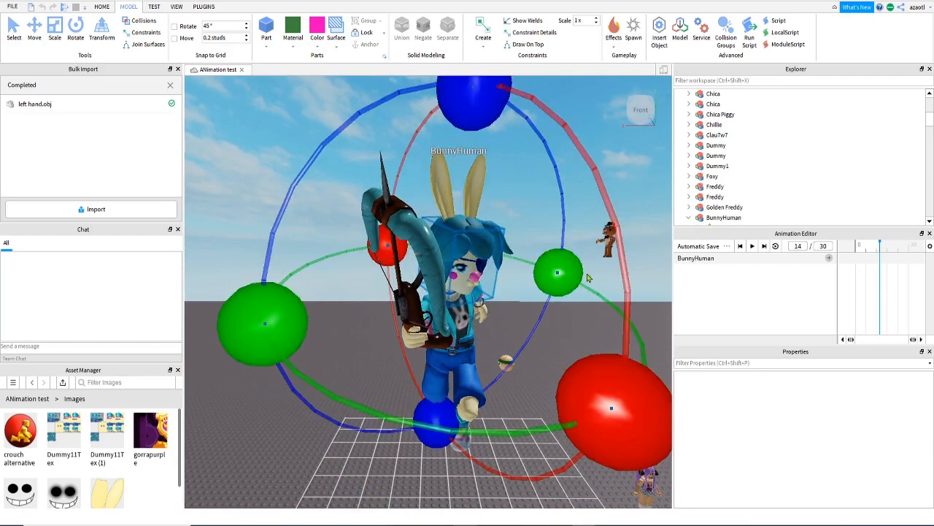
{"action": "left_click_drag", "start_coordinate": [589, 277], "coordinate": [588, 305]}
{"action": "key", "text": "d"}
{"action": "right_click_drag", "start_coordinate": [569, 335], "coordinate": [568, 331]}
{"action": "key", "text": "a"}
{"action": "key", "text": "w"}
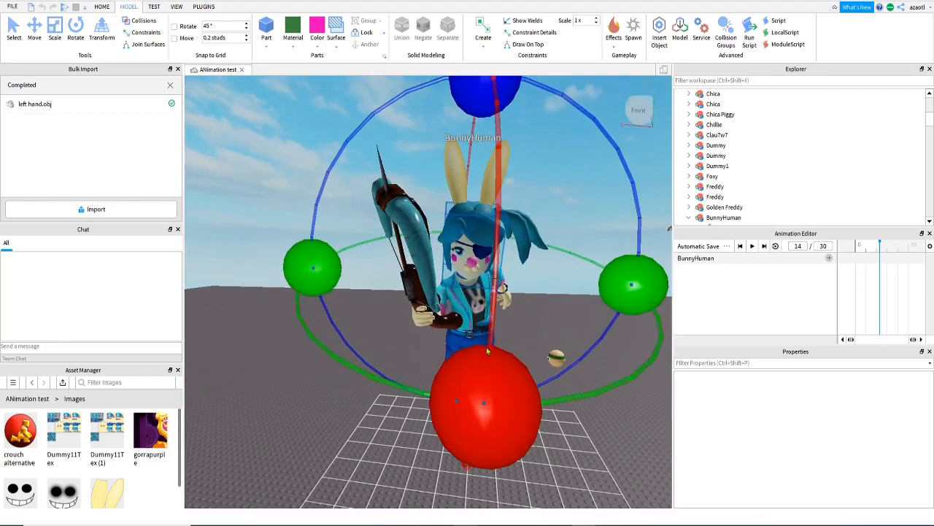
{"action": "left_click", "coordinate": [335, 415]}
{"action": "right_click_drag", "start_coordinate": [335, 414], "coordinate": [335, 415]}
{"action": "key", "text": "w"}
{"action": "right_click_drag", "start_coordinate": [417, 391], "coordinate": [417, 391]}
{"action": "key", "text": "s"}
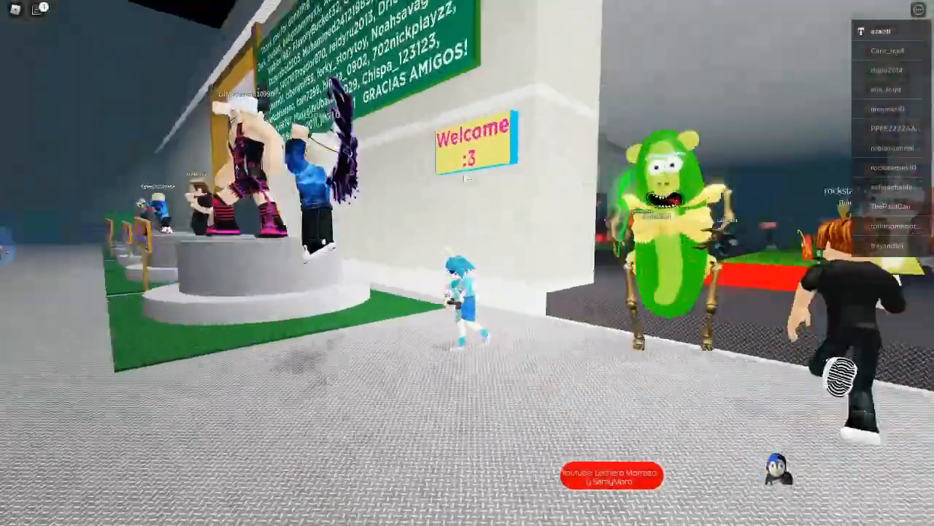
{"action": "key", "text": "s"}
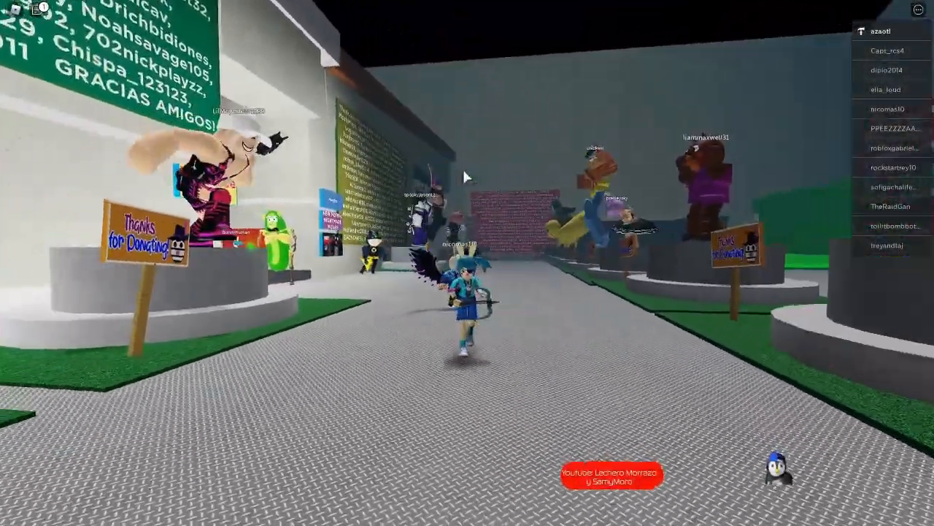
{"action": "scroll", "coordinate": [465, 176], "scroll_direction": "up", "scroll_amount": 4}
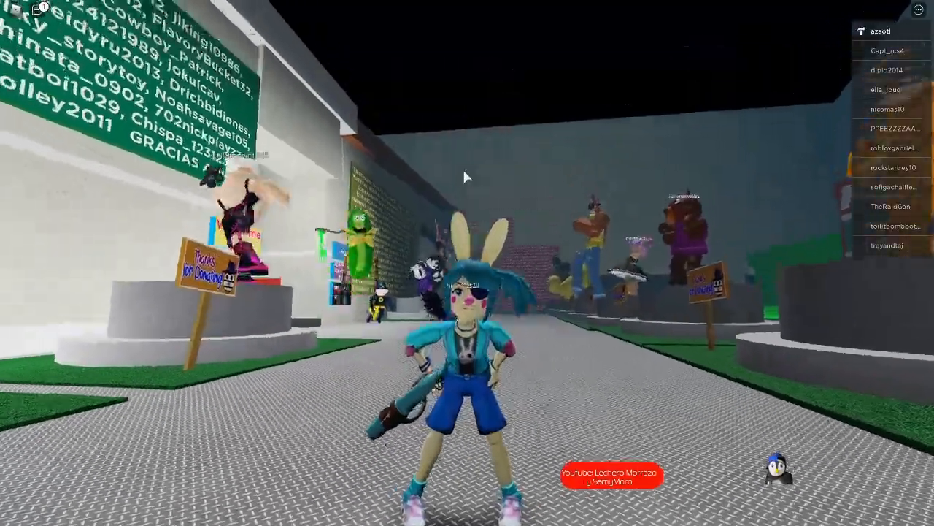
{"action": "key", "text": "s"}
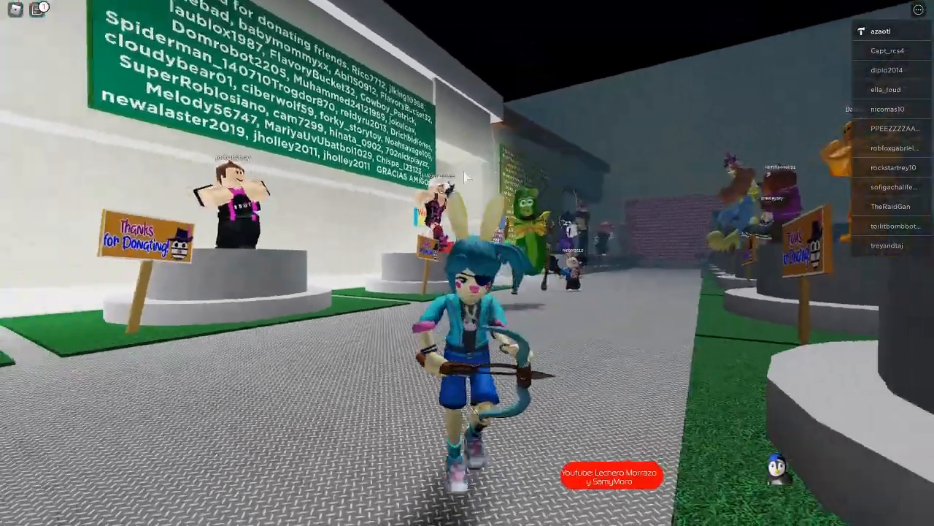
{"action": "right_click_drag", "start_coordinate": [467, 176], "coordinate": [467, 176]}
{"action": "key", "text": "s"}
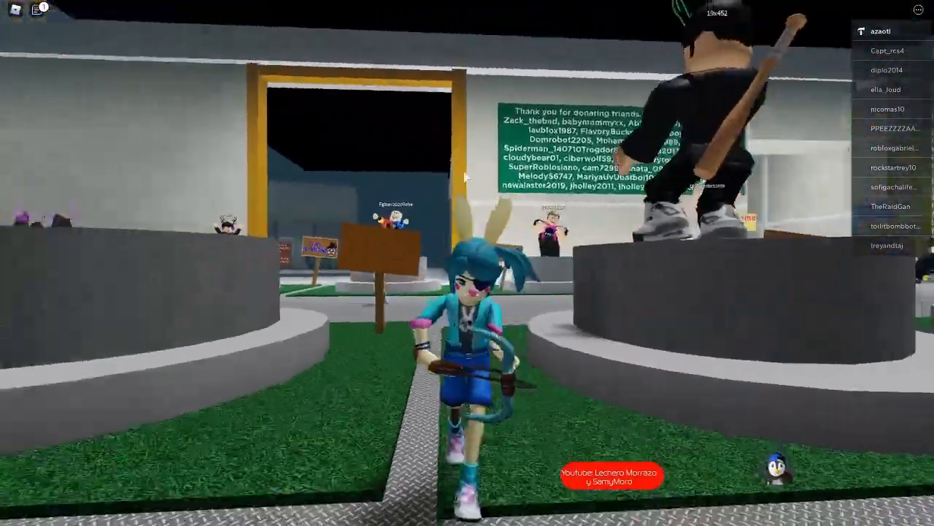
{"action": "key", "text": "s"}
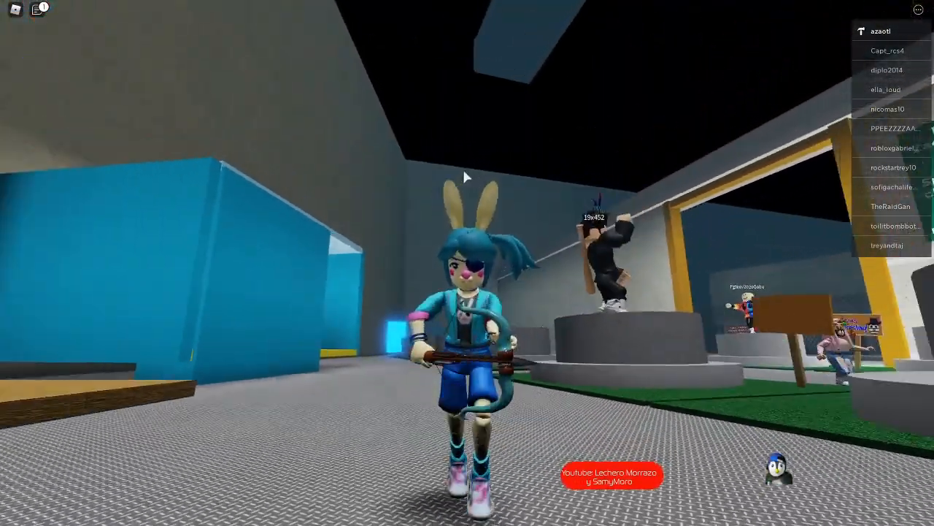
{"action": "key", "text": "s"}
{"action": "right_click_drag", "start_coordinate": [464, 172], "coordinate": [464, 172]}
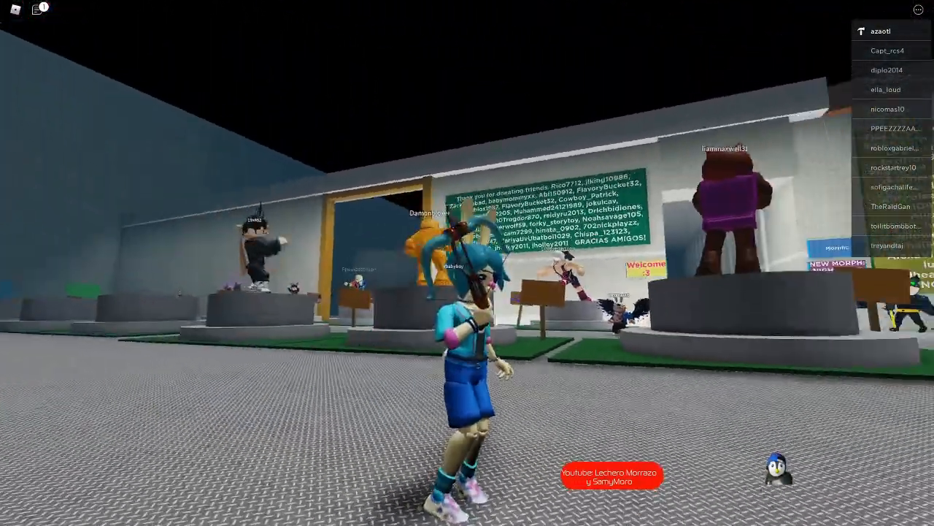
{"action": "right_click_drag", "start_coordinate": [657, 277], "coordinate": [496, 322]}
{"action": "right_click_drag", "start_coordinate": [495, 322], "coordinate": [495, 322]}
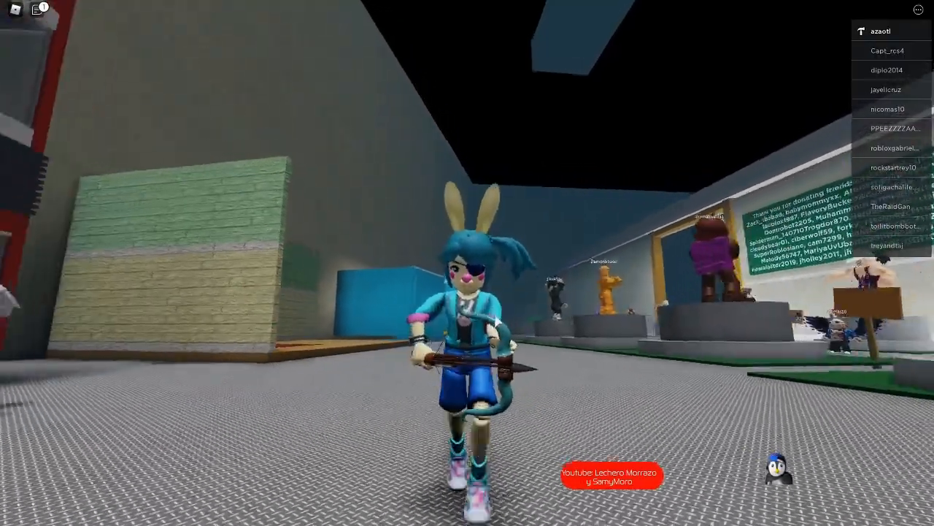
{"action": "key", "text": "w"}
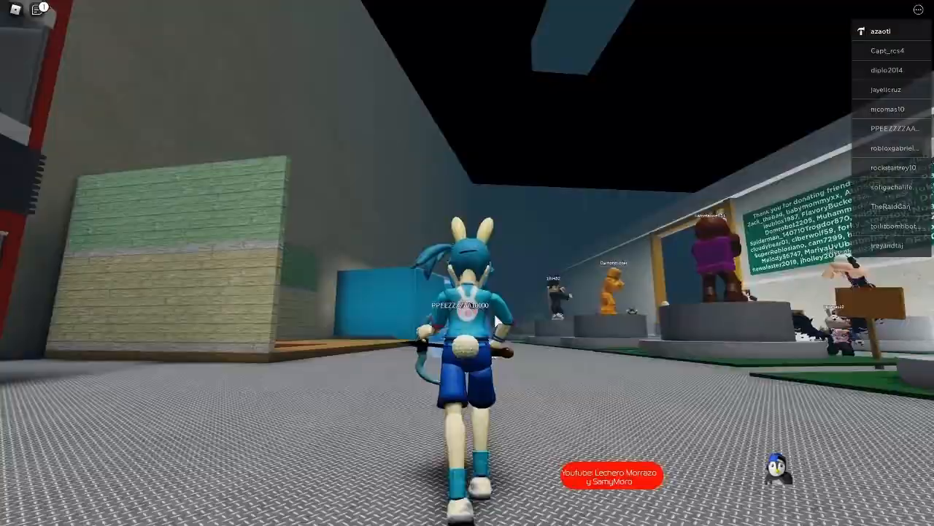
{"action": "right_click_drag", "start_coordinate": [495, 321], "coordinate": [495, 321]}
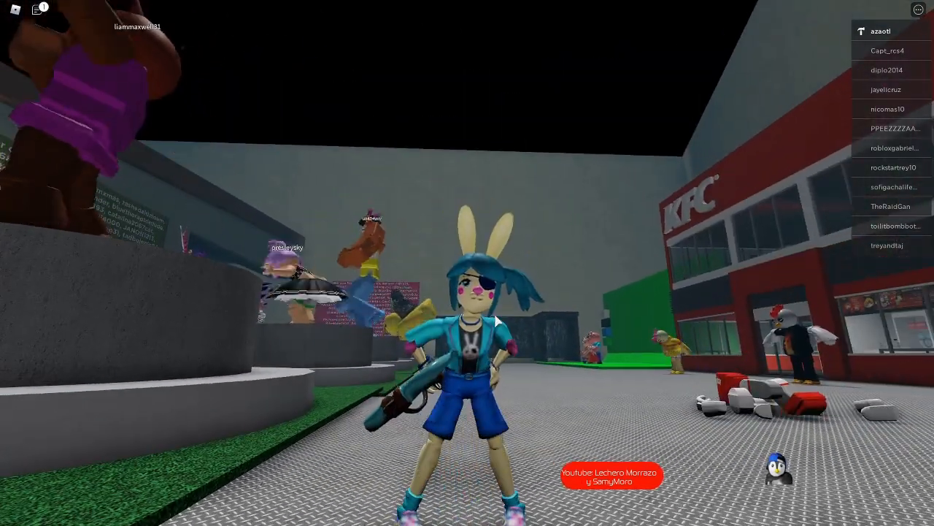
{"action": "left_click", "coordinate": [495, 322]}
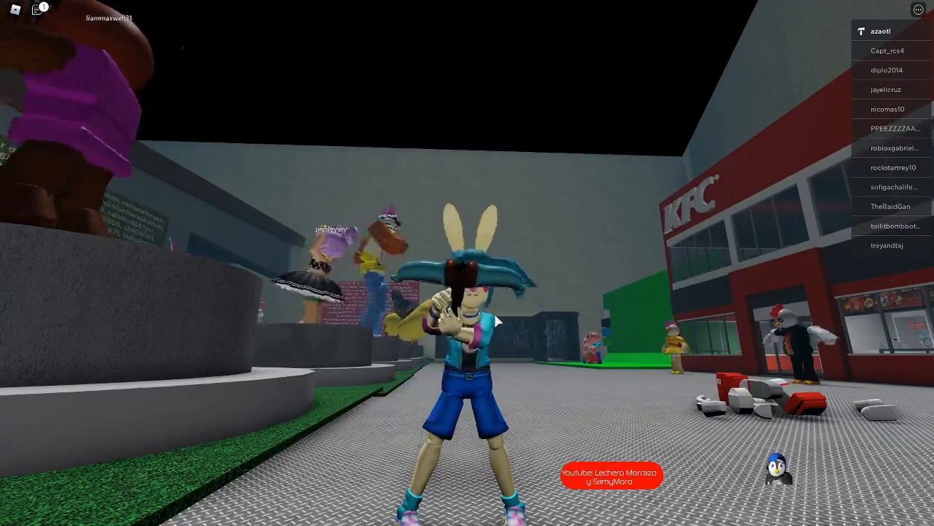
{"action": "mouse_move", "coordinate": [496, 316]}
{"action": "right_mouse_down"}
{"action": "mouse_move", "coordinate": [486, 331]}
{"action": "mouse_move", "coordinate": [504, 318]}
{"action": "right_mouse_up"}
{"action": "left_click", "coordinate": [496, 316]}
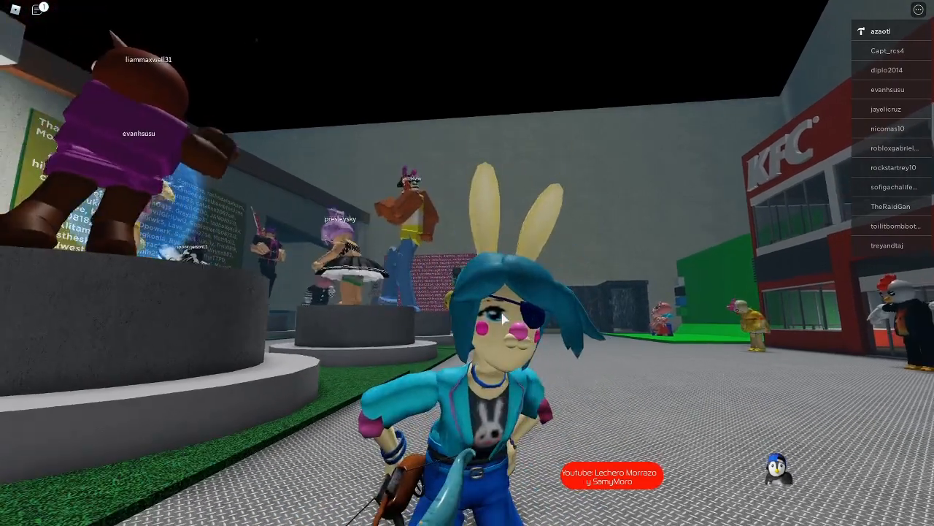
{"action": "scroll", "coordinate": [500, 317], "scroll_direction": "up", "scroll_amount": 1}
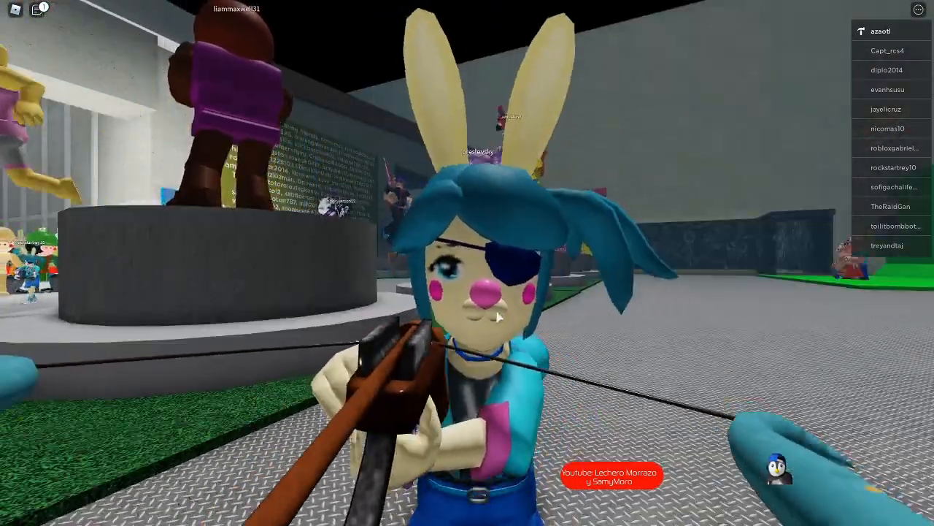